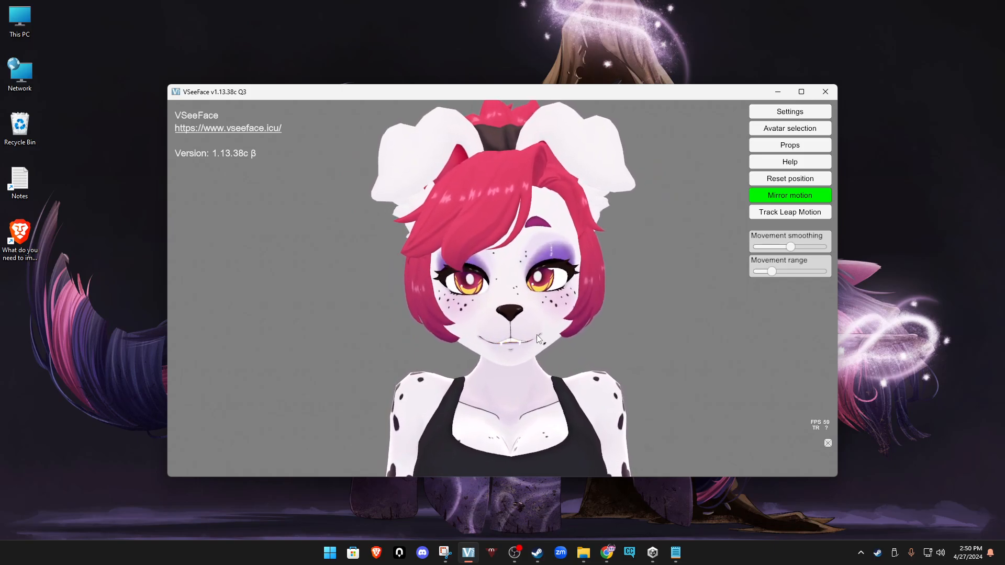
Switch to the browser, find Unity 2019.4.31 in the Unity download archive, and open that release in Unity Hub.
{"action": "left_click", "coordinate": [834, 94]}
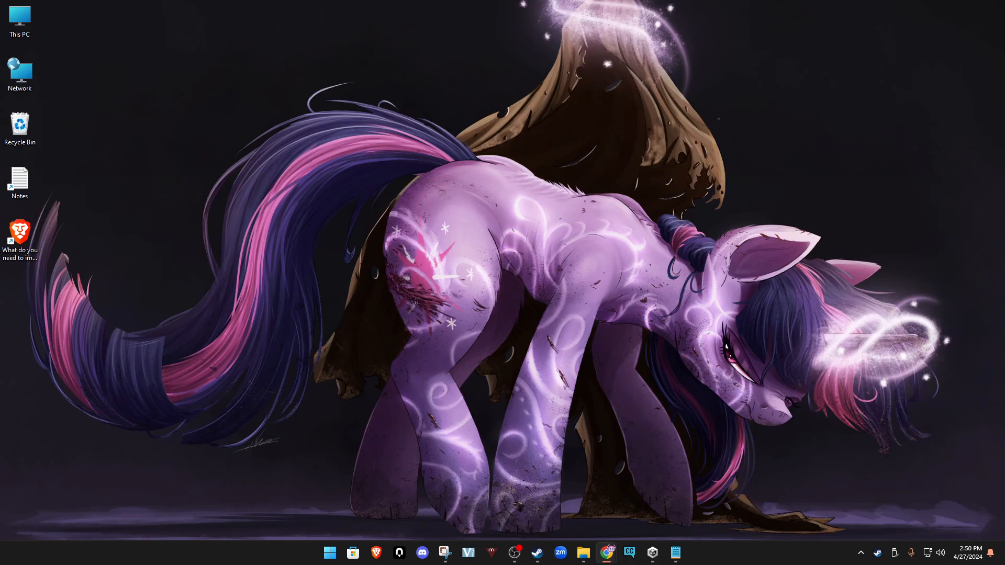
{"action": "left_click_drag", "start_coordinate": [1004, 366], "coordinate": [689, 100]}
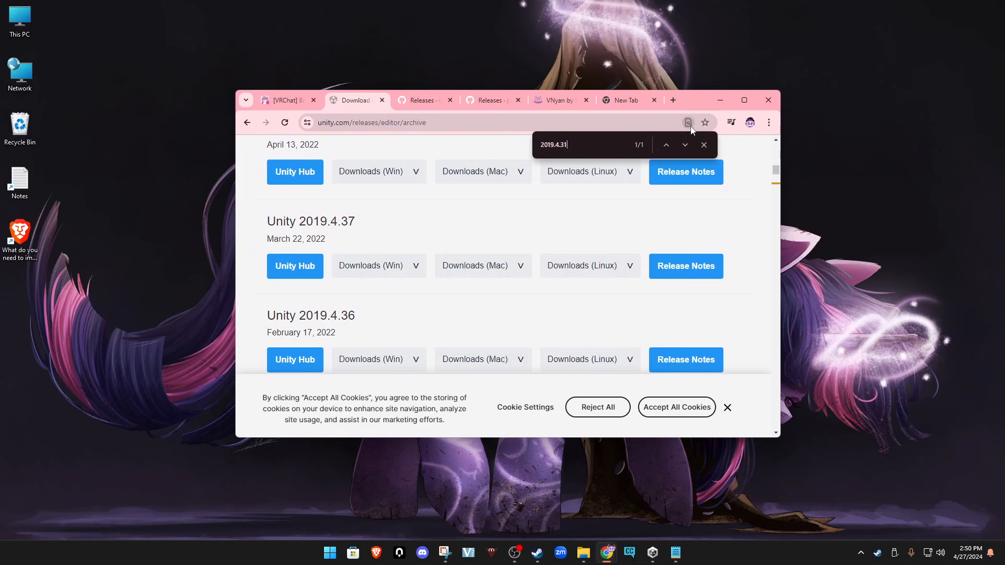
{"action": "key", "text": "alt+Tab"}
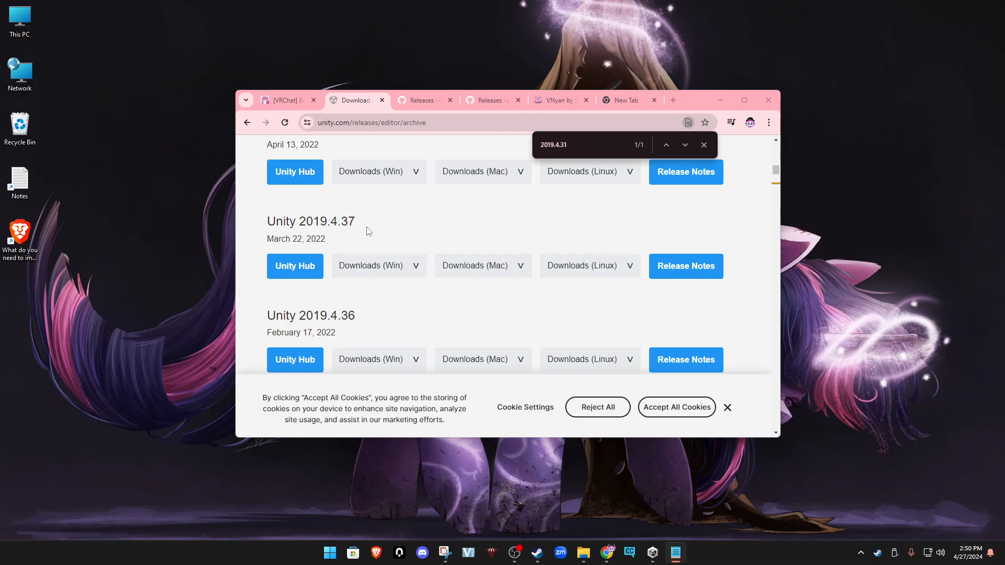
{"action": "scroll", "coordinate": [398, 238], "scroll_direction": "up", "scroll_amount": 2}
{"action": "left_click", "coordinate": [596, 141]}
{"action": "key", "text": "Return"}
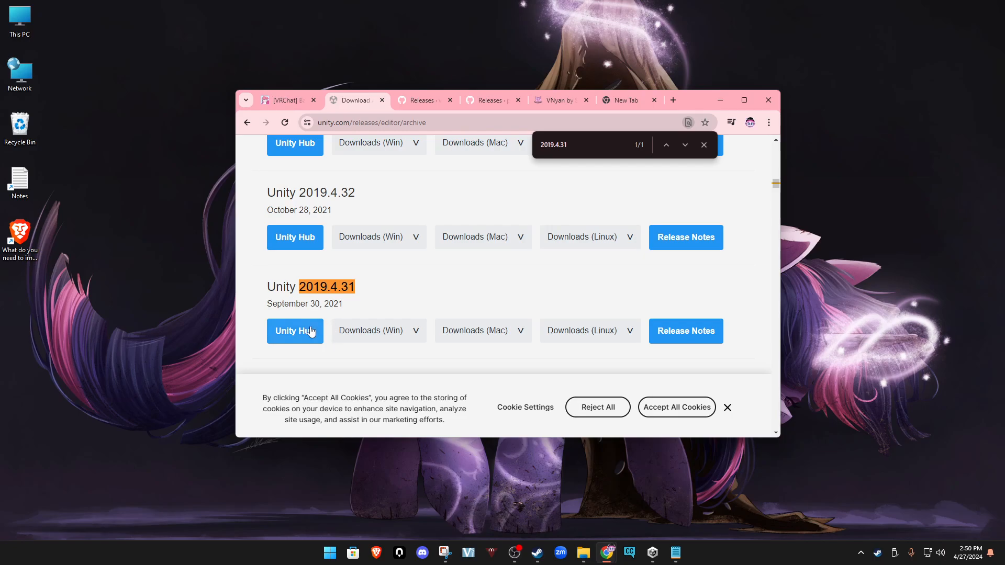
{"action": "left_click", "coordinate": [296, 338]}
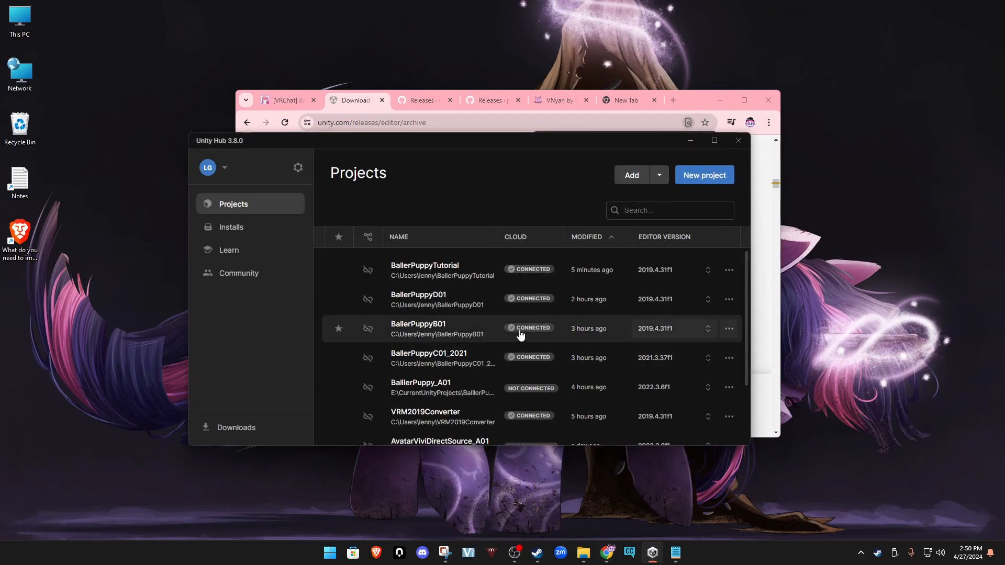
Check the list of installed Unity editors in Unity Hub and move the window off the browser.
{"action": "left_click", "coordinate": [226, 228]}
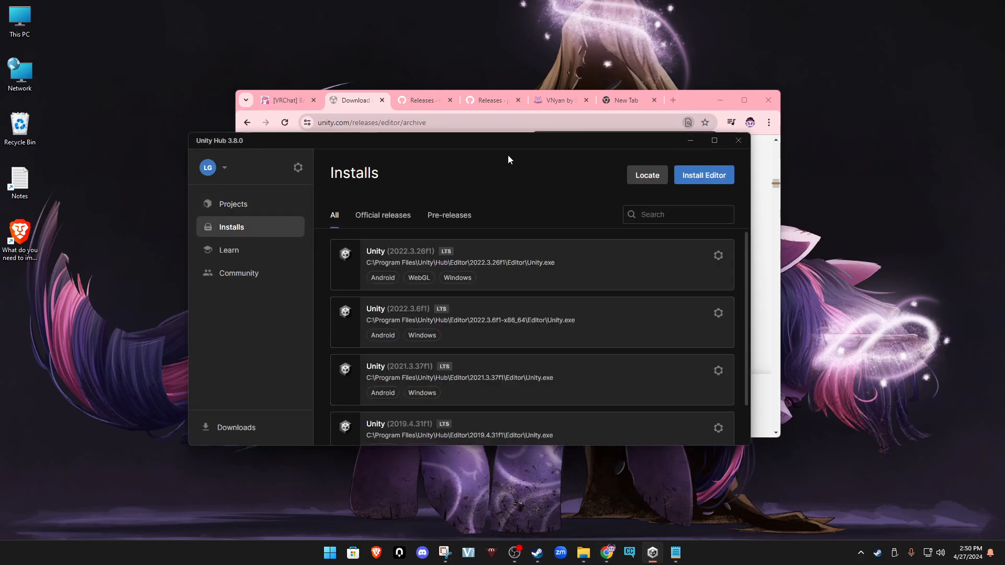
{"action": "left_click_drag", "start_coordinate": [508, 144], "coordinate": [516, 353]}
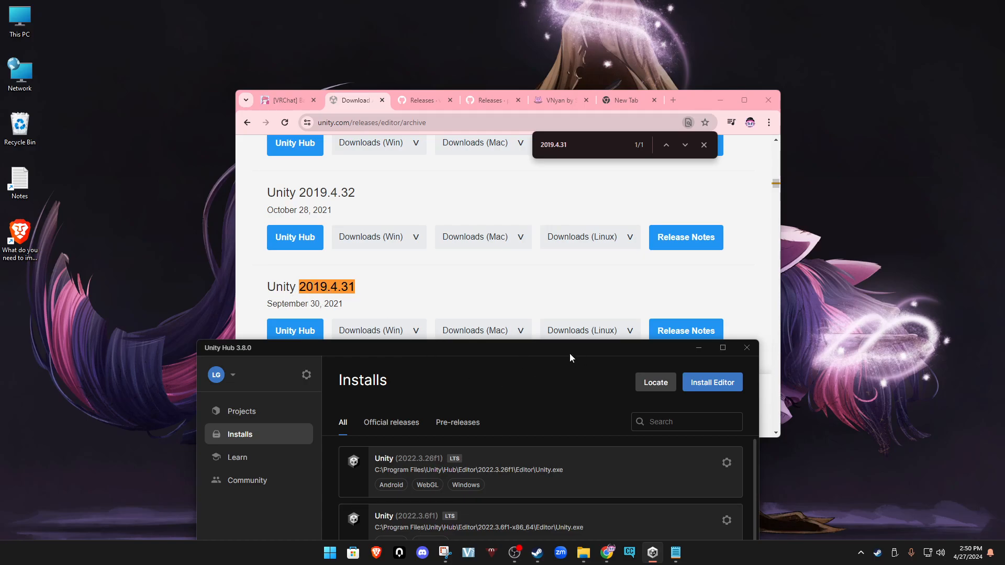
{"action": "left_click_drag", "start_coordinate": [573, 351], "coordinate": [586, 249]}
Maximize the browser and look over the Baller Puppy product page, the Unity archive, and the UniVRM releases page.
{"action": "left_click", "coordinate": [279, 104]}
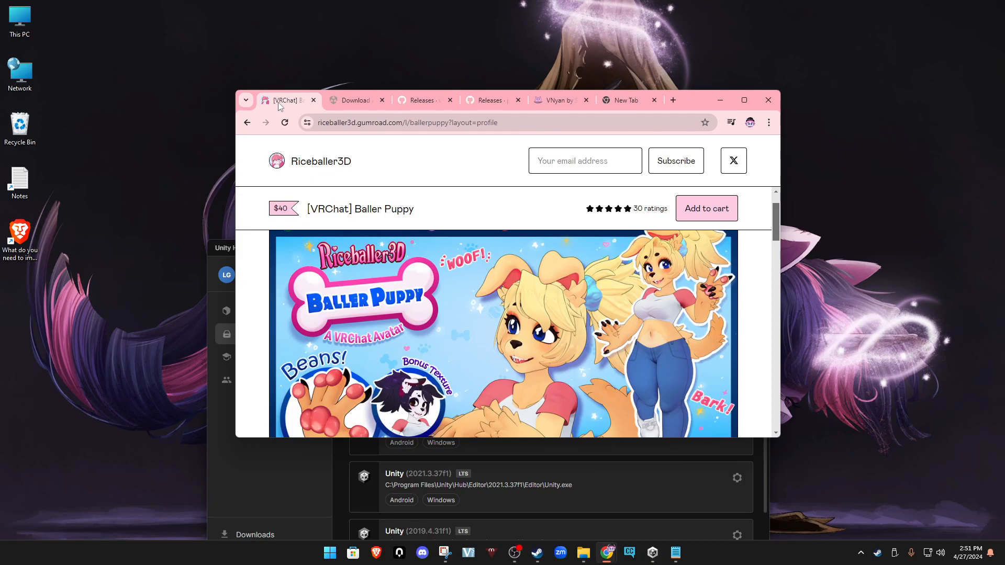
{"action": "double_click", "coordinate": [700, 105]}
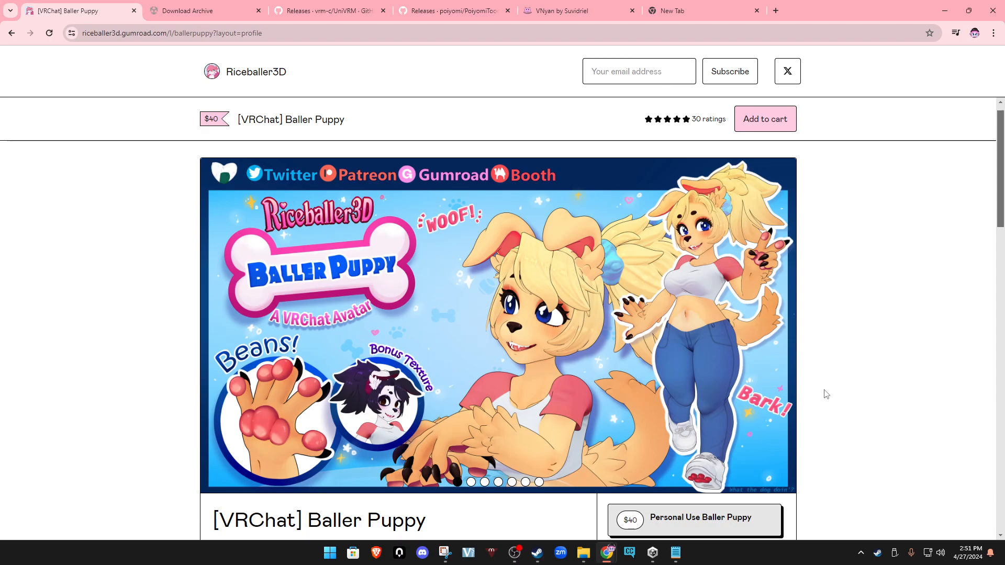
{"action": "scroll", "coordinate": [826, 394], "scroll_direction": "down", "scroll_amount": 2}
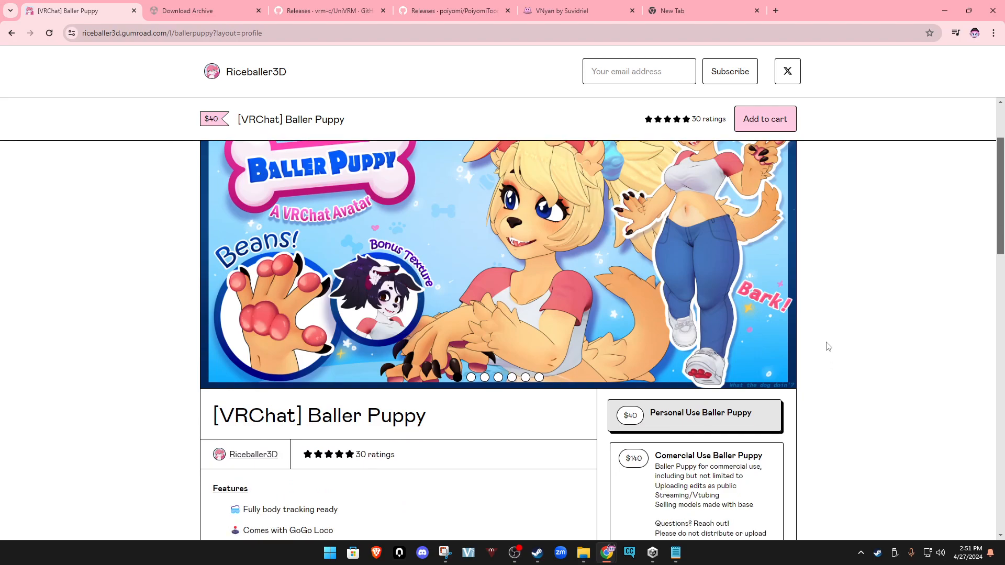
{"action": "scroll", "coordinate": [826, 343], "scroll_direction": "up", "scroll_amount": 2}
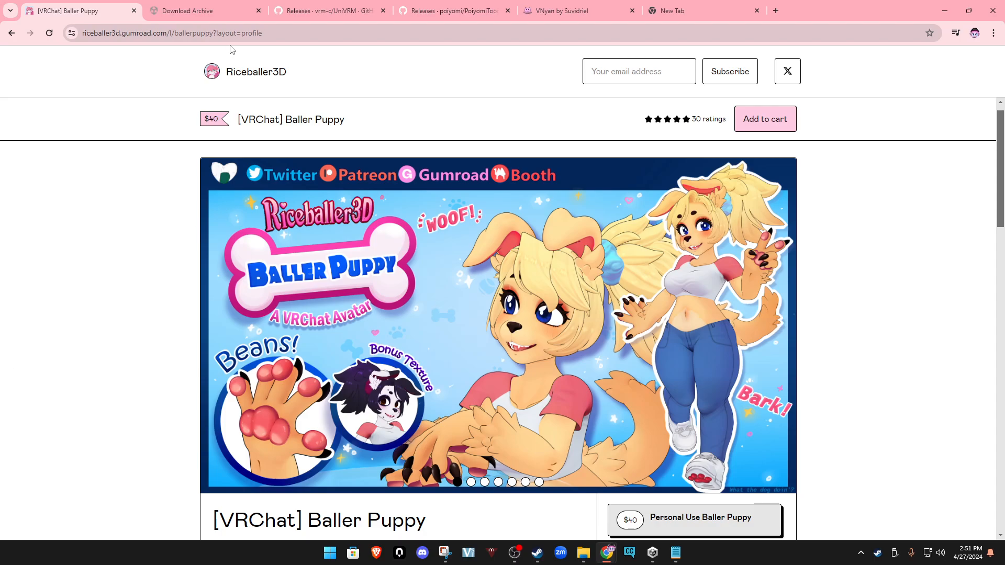
{"action": "left_click", "coordinate": [212, 15]}
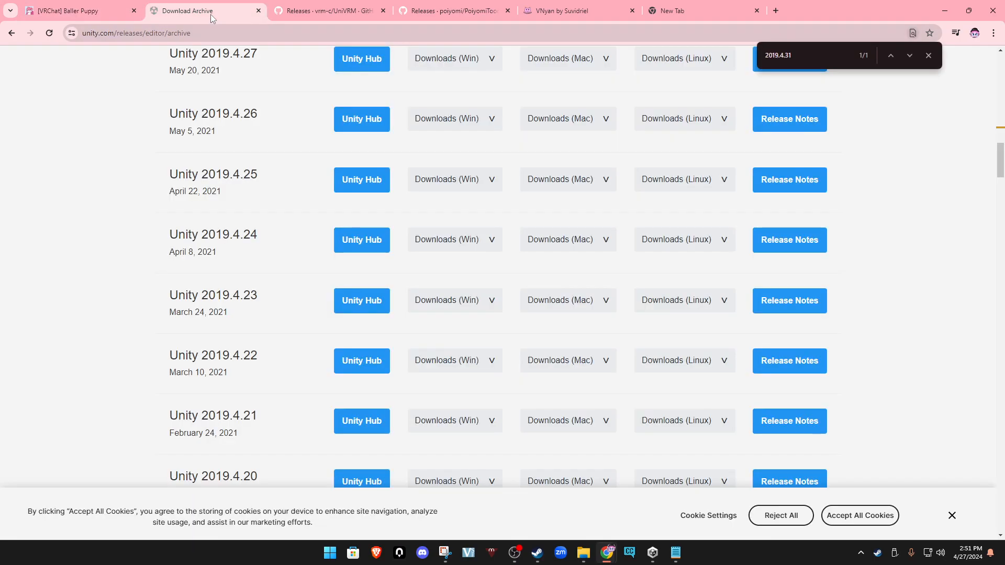
{"action": "left_click", "coordinate": [317, 15]}
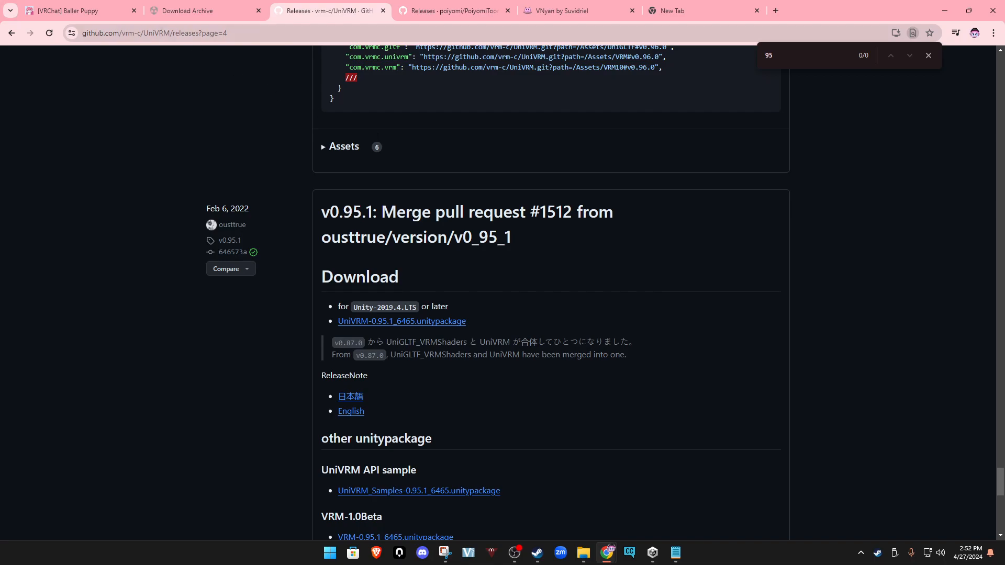
Examine the Baller Puppy page's features, usage rules and requirements, highlighting the required Poiyomi Toon version.
{"action": "left_click", "coordinate": [78, 11]}
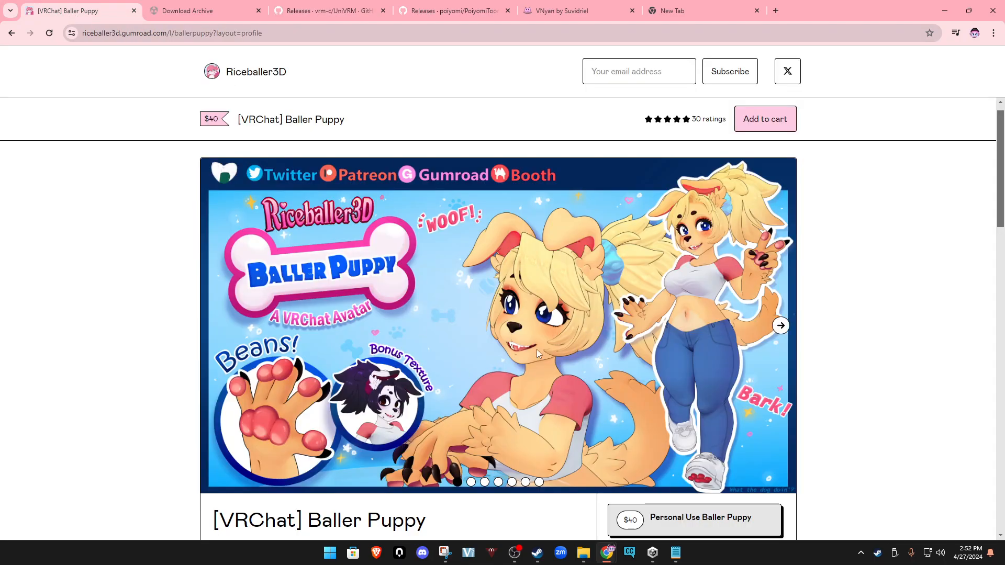
{"action": "scroll", "coordinate": [427, 360], "scroll_direction": "down", "scroll_amount": 5}
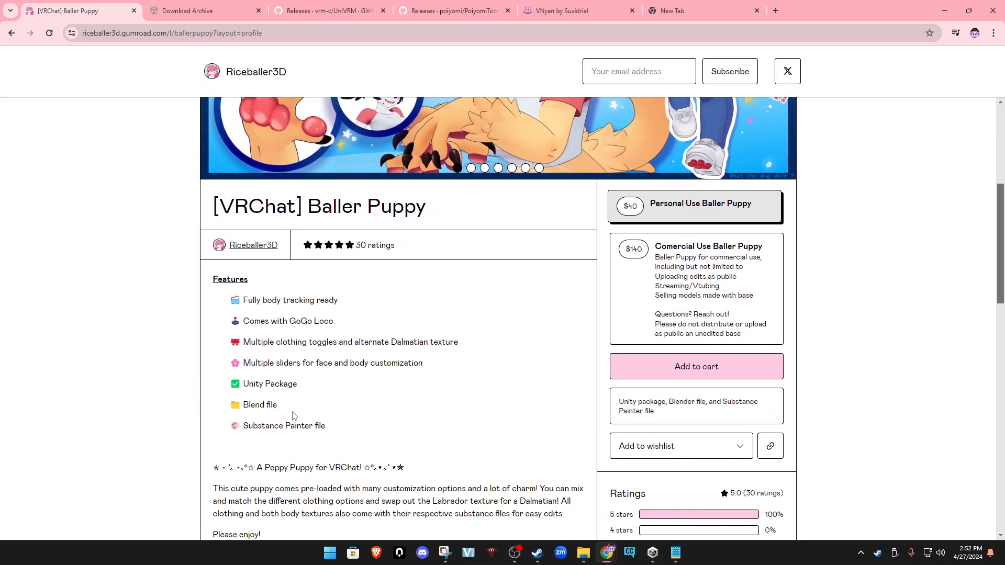
{"action": "scroll", "coordinate": [287, 417], "scroll_direction": "down", "scroll_amount": 7}
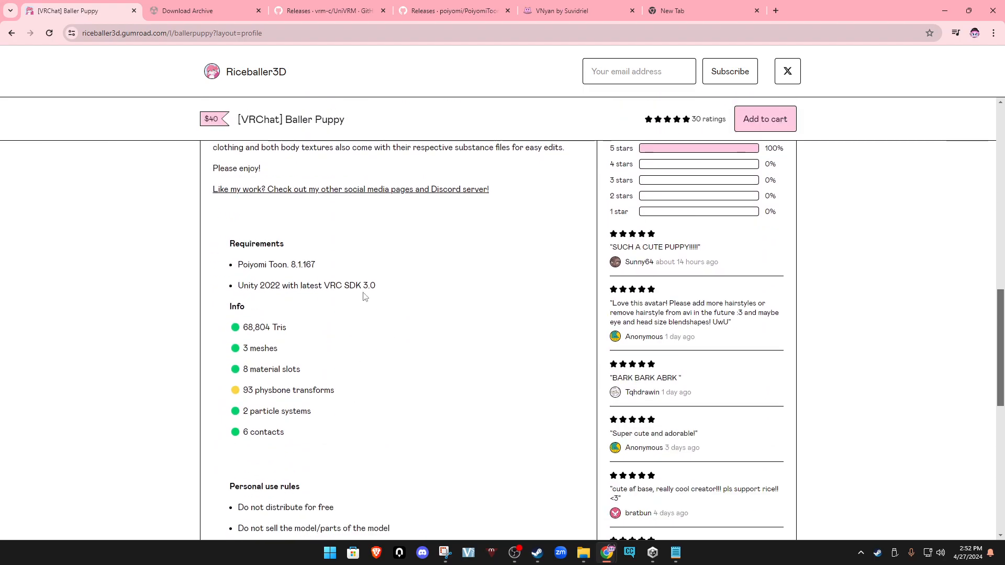
{"action": "scroll", "coordinate": [364, 296], "scroll_direction": "down", "scroll_amount": 8}
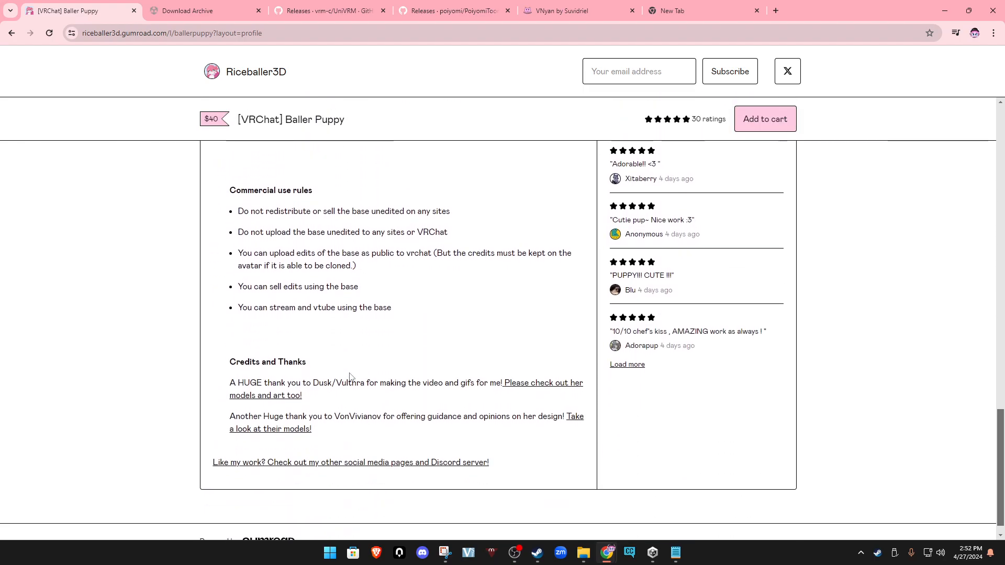
{"action": "scroll", "coordinate": [350, 377], "scroll_direction": "up", "scroll_amount": 13}
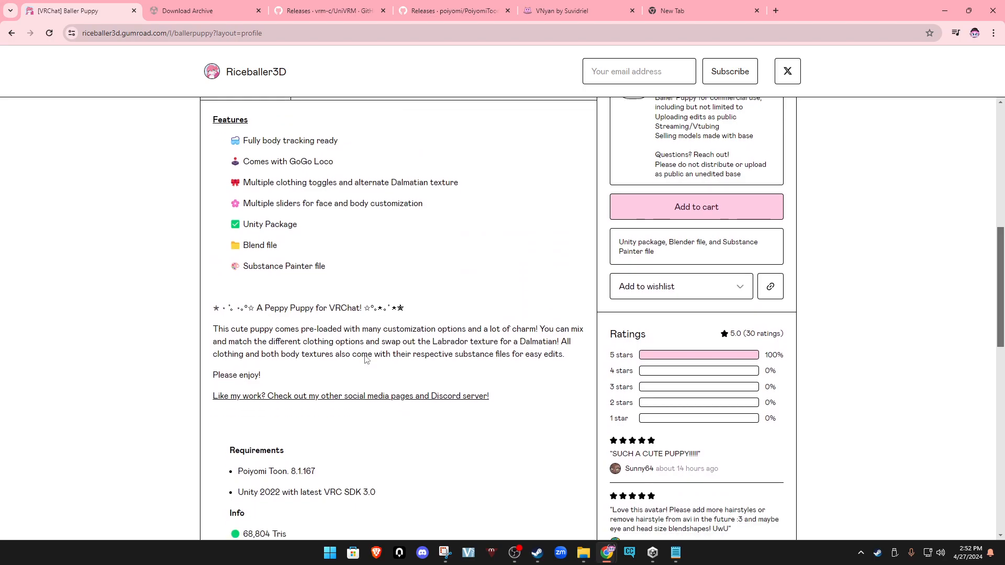
{"action": "scroll", "coordinate": [390, 433], "scroll_direction": "down", "scroll_amount": 2}
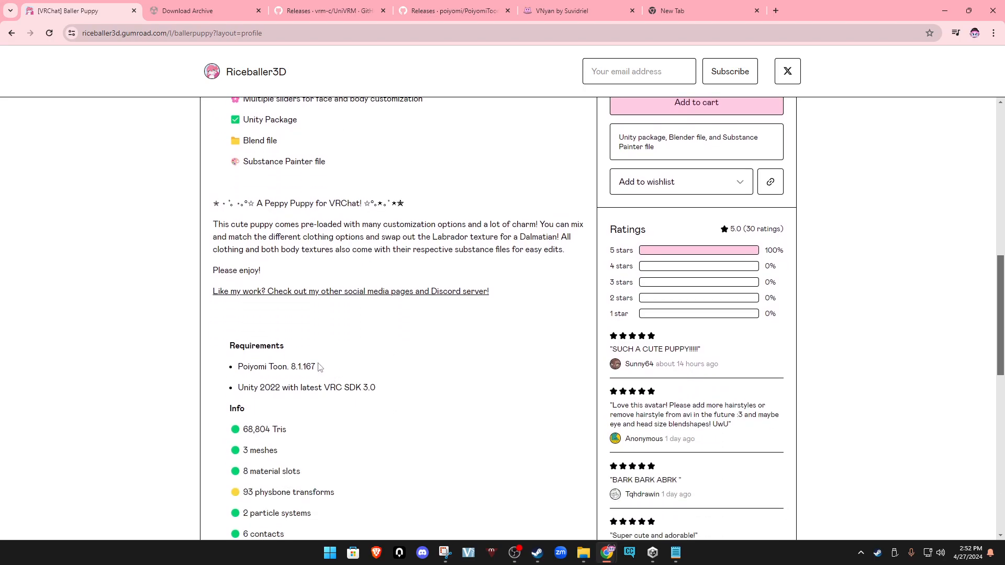
{"action": "left_click_drag", "start_coordinate": [325, 365], "coordinate": [251, 366]}
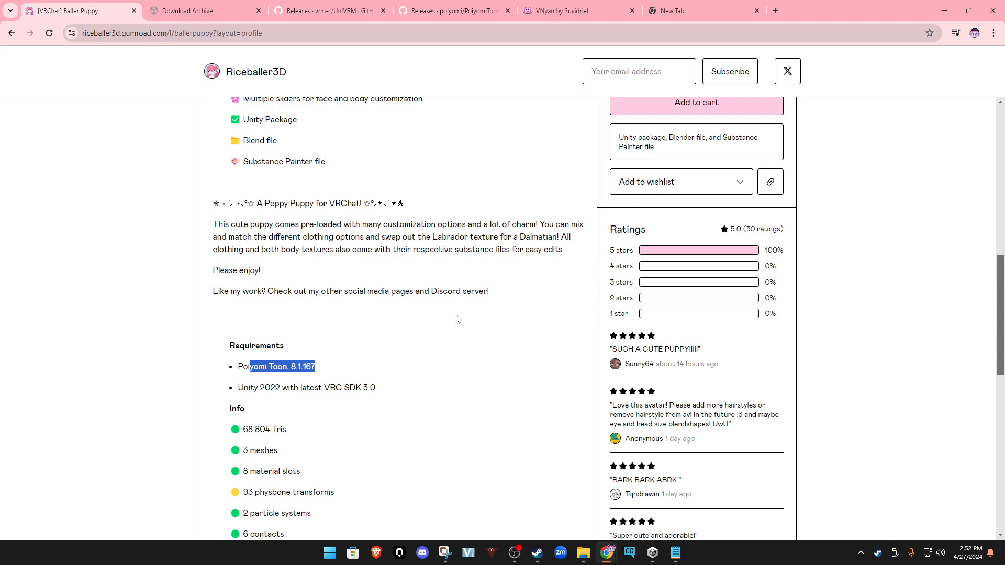
View the Poiyomi Toon Shader releases and the VNyan page, and clear the browser away to return to Unity Hub.
{"action": "left_click", "coordinate": [463, 12]}
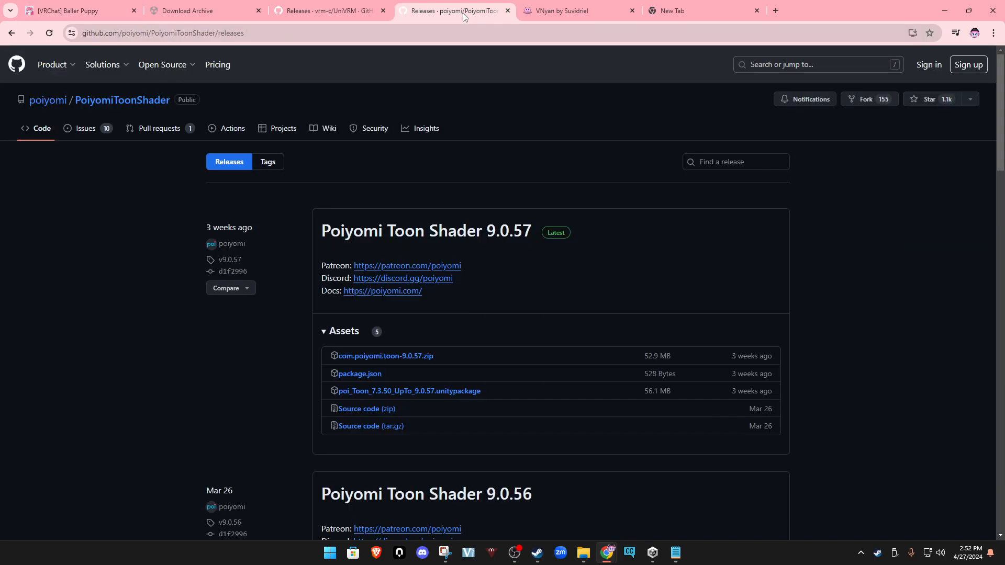
{"action": "left_click", "coordinate": [578, 11]}
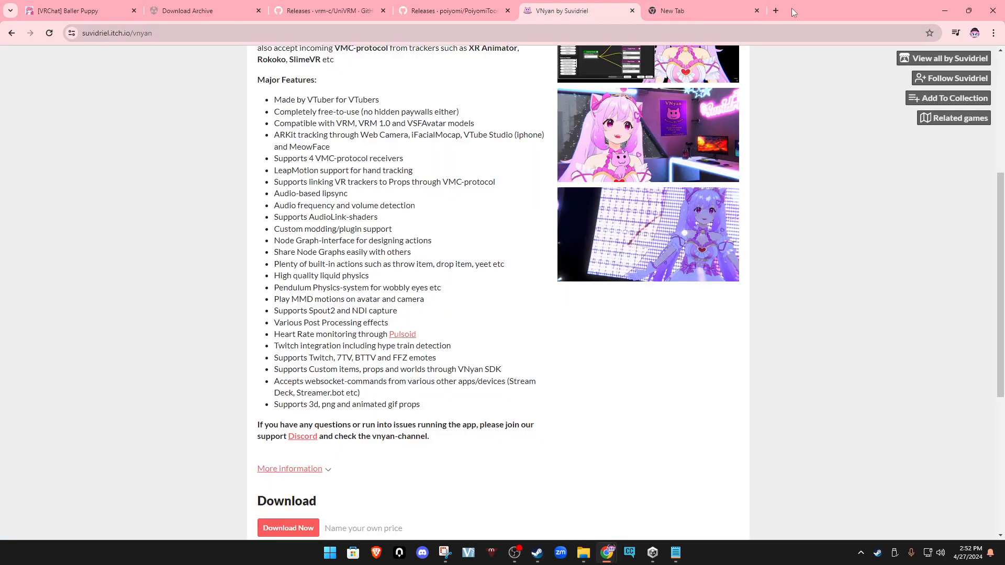
{"action": "left_click", "coordinate": [105, 11]}
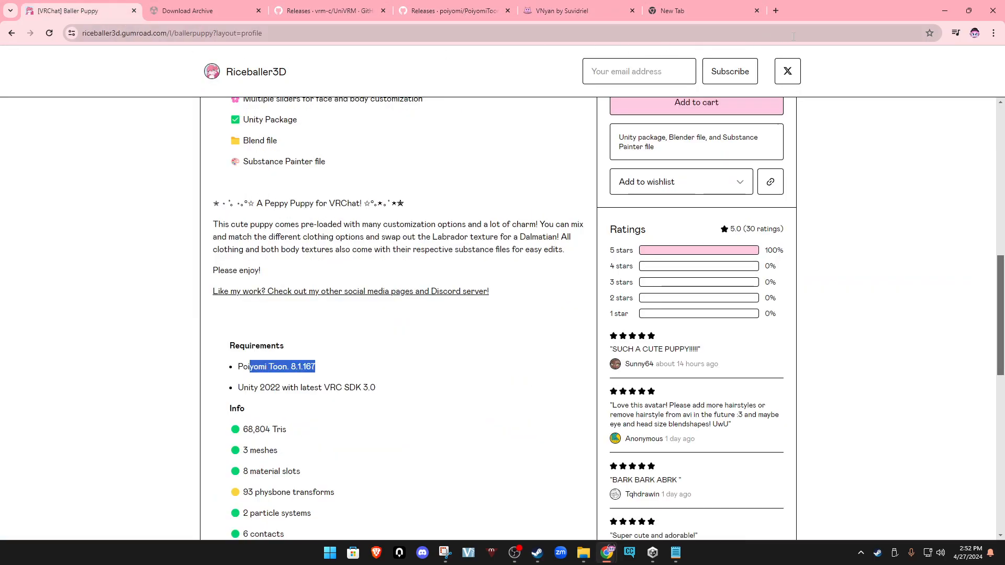
{"action": "left_click_drag", "start_coordinate": [818, 18], "coordinate": [1004, 99]}
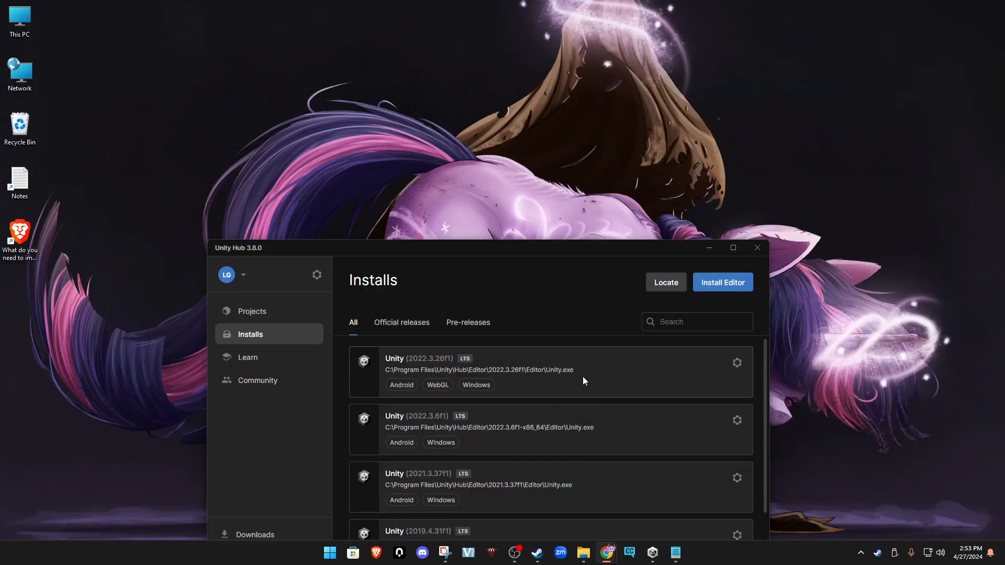
Start a new project from the 3D (Built-In Render Pipeline) template with editor version 2019.4.31f1.
{"action": "left_click", "coordinate": [263, 317]}
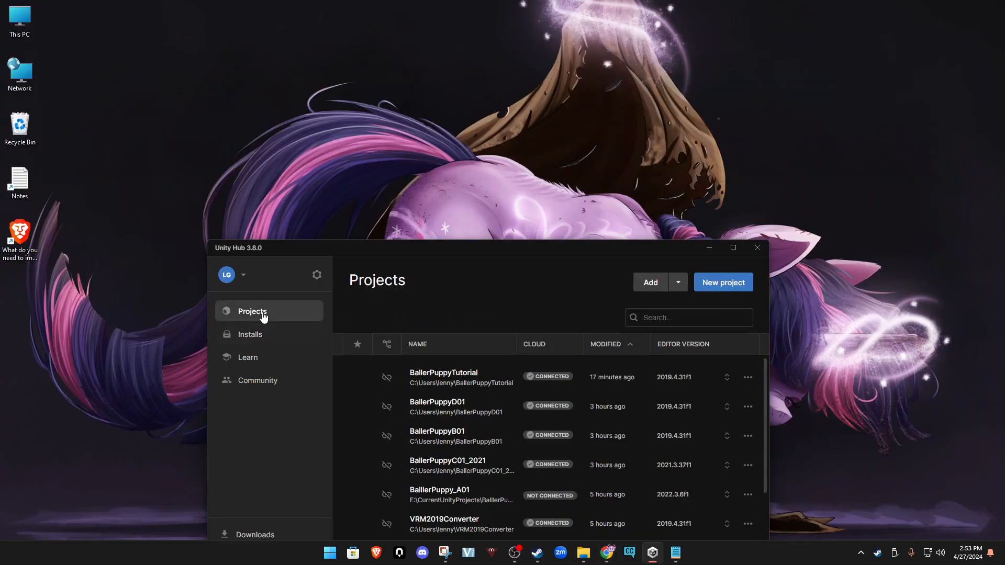
{"action": "left_click", "coordinate": [744, 379]}
{"action": "left_click", "coordinate": [546, 315]}
{"action": "left_click", "coordinate": [720, 290]}
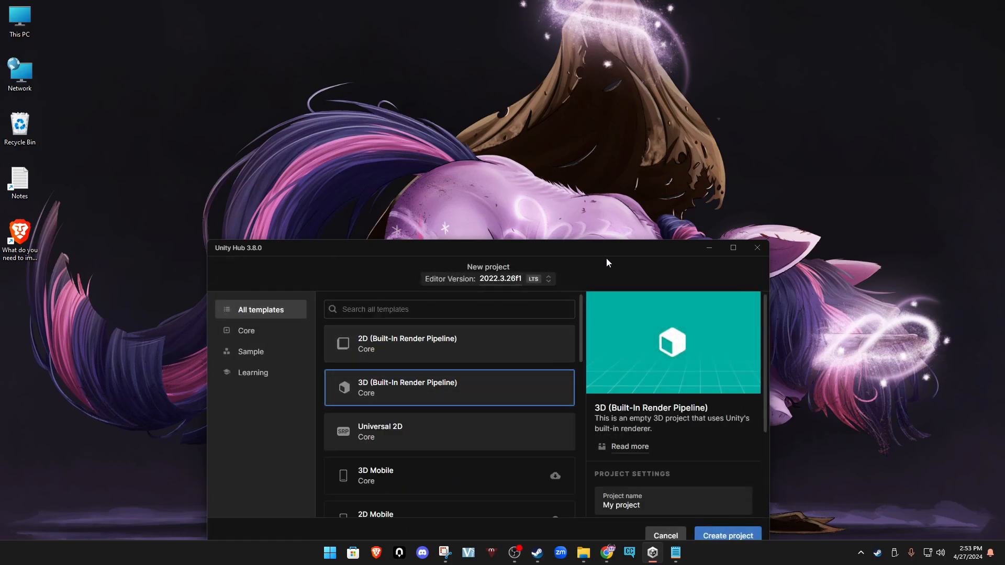
{"action": "left_click_drag", "start_coordinate": [612, 251], "coordinate": [610, 120]}
{"action": "left_click", "coordinate": [499, 151]}
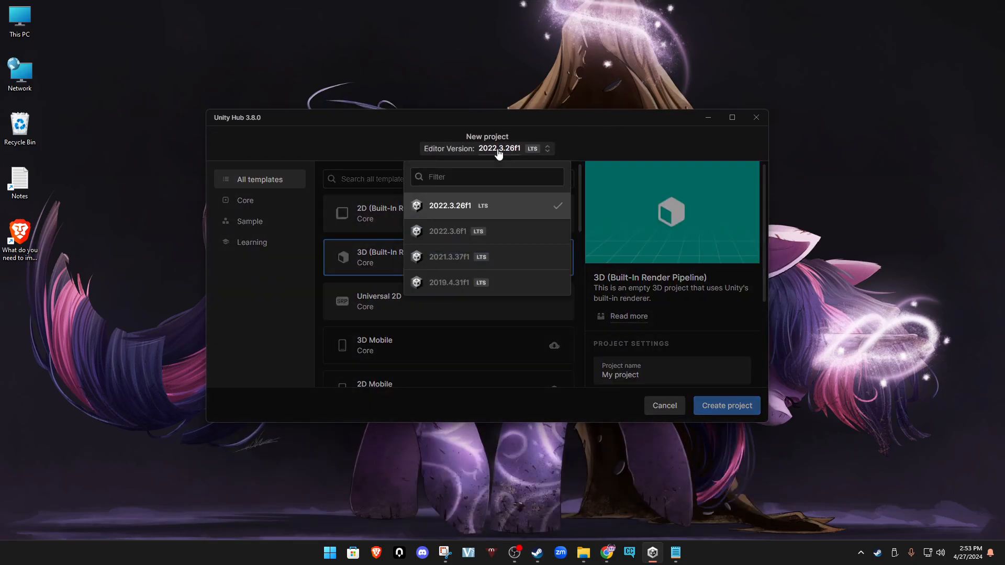
{"action": "left_click", "coordinate": [455, 285]}
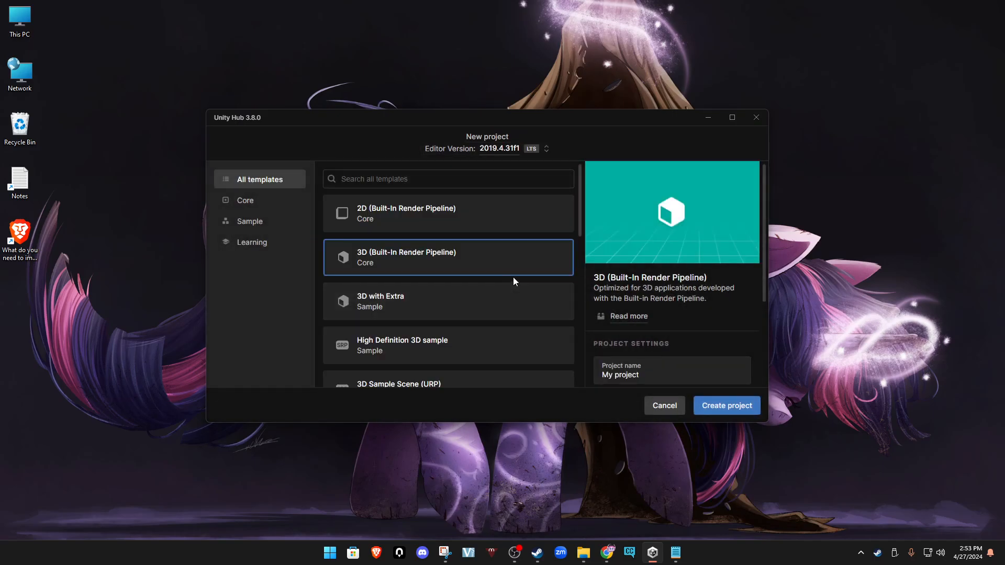
Name the project PuupyTutorialA02 and create it.
{"action": "left_click", "coordinate": [650, 379]}
{"action": "key", "text": "ctrl+a"}
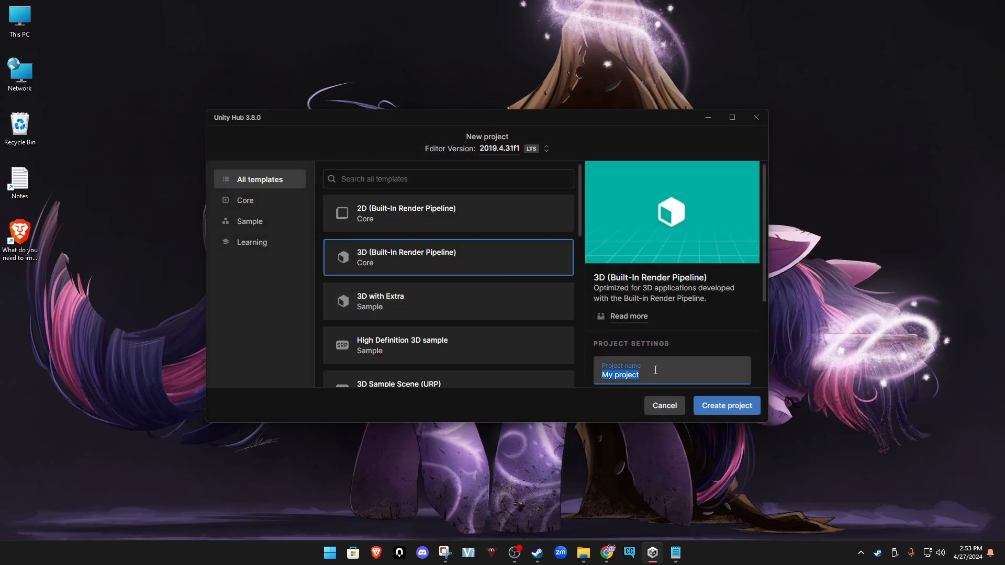
{"action": "type", "text": "PuupyTutorialA02"}
{"action": "left_click", "coordinate": [725, 411]}
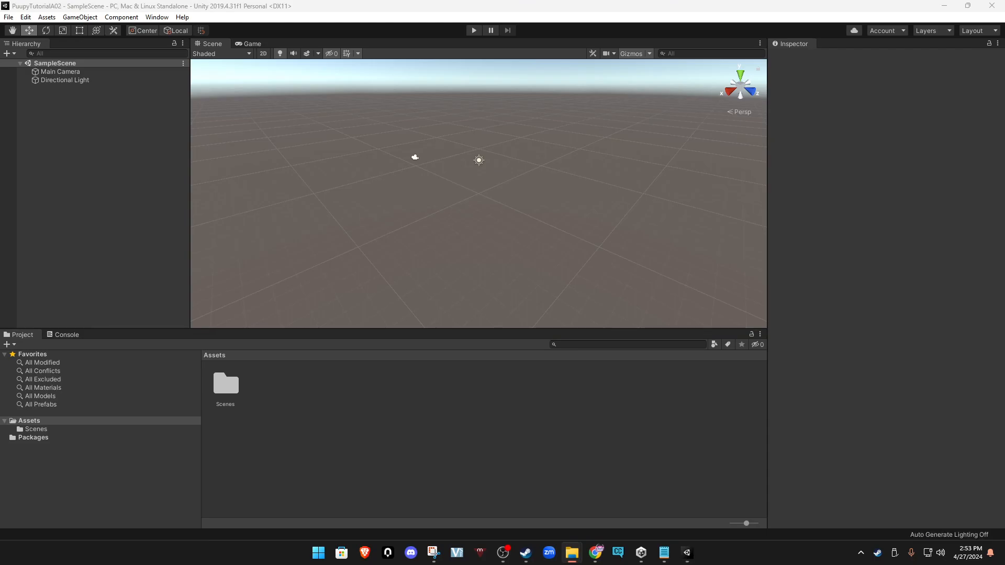
{"action": "left_click_drag", "start_coordinate": [1004, 141], "coordinate": [688, 190]}
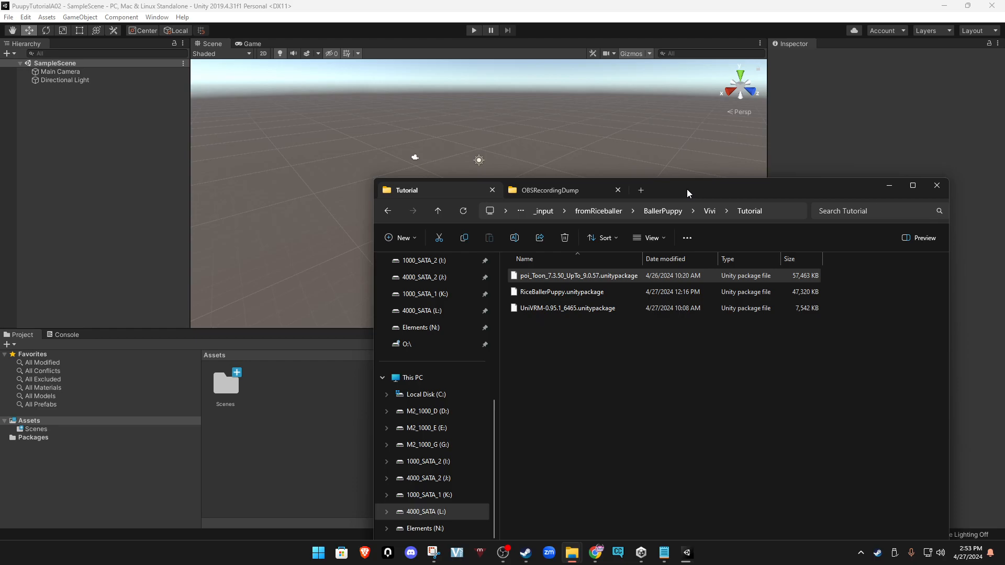
{"action": "left_click_drag", "start_coordinate": [688, 194], "coordinate": [1004, 173]}
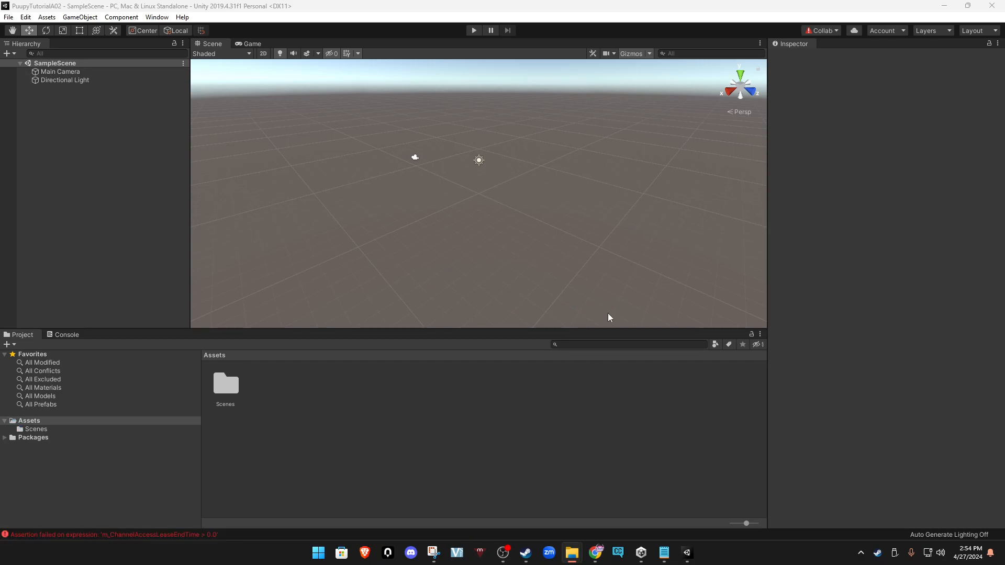
{"action": "left_click_drag", "start_coordinate": [579, 241], "coordinate": [499, 160], "text": "alt"}
{"action": "right_click_drag", "start_coordinate": [492, 171], "coordinate": [550, 348], "text": "alt"}
{"action": "middle_click_drag", "start_coordinate": [532, 207], "coordinate": [476, 287]}
{"action": "right_click_drag", "start_coordinate": [476, 287], "coordinate": [420, 99], "text": "alt"}
{"action": "middle_click_drag", "start_coordinate": [442, 195], "coordinate": [460, 182], "text": "alt"}
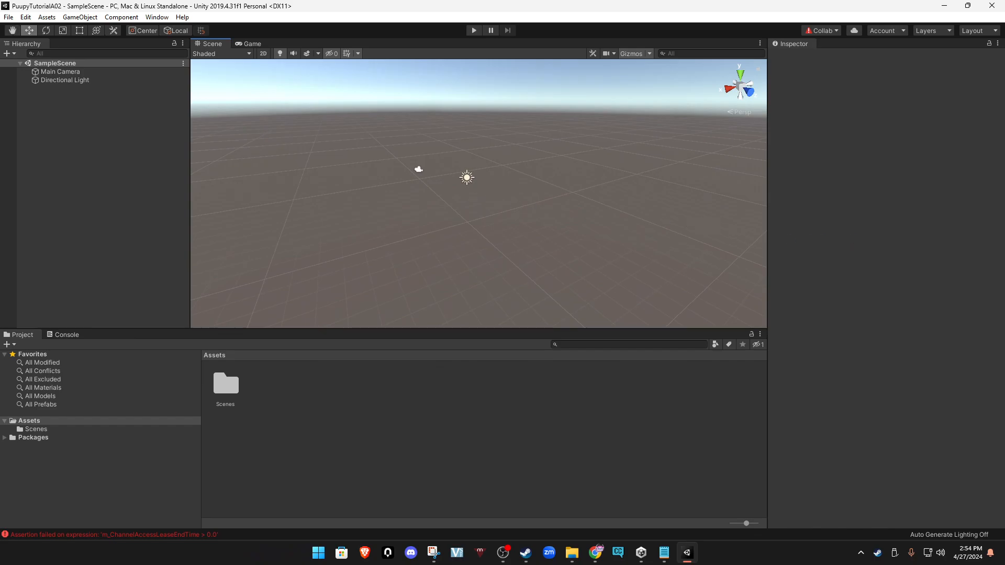
Import all contents of poi_Toon_7.3.50_UpTo_9.0.57.unitypackage from the Tutorial folder into the project's Assets.
{"action": "key", "text": "alt+Tab"}
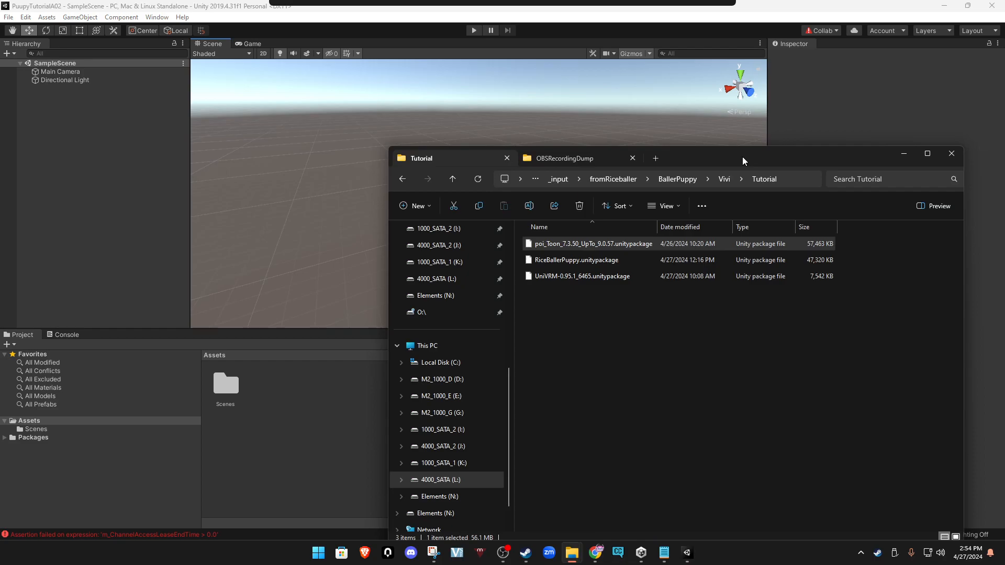
{"action": "left_click_drag", "start_coordinate": [550, 248], "coordinate": [30, 425]}
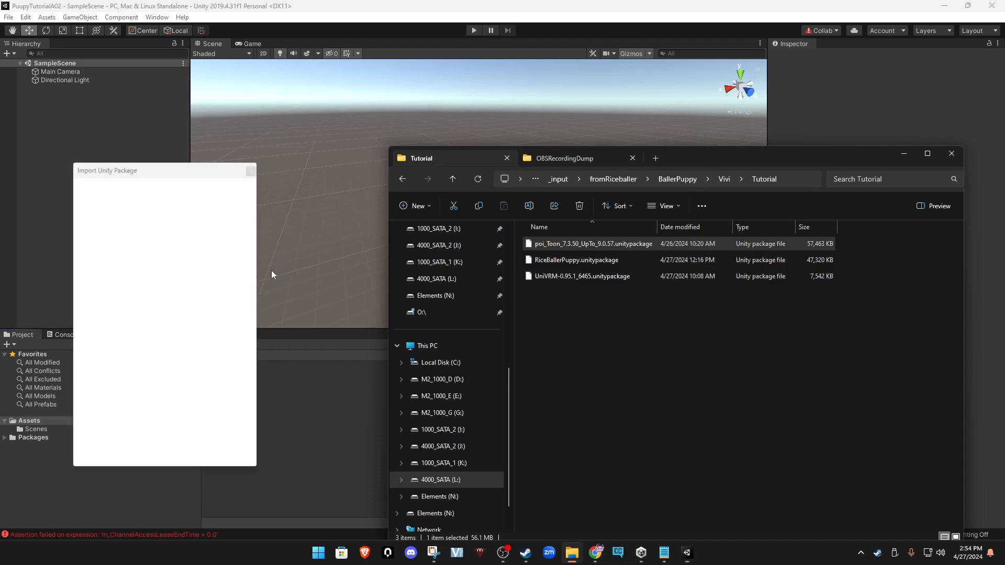
{"action": "left_click_drag", "start_coordinate": [707, 162], "coordinate": [1004, 152]}
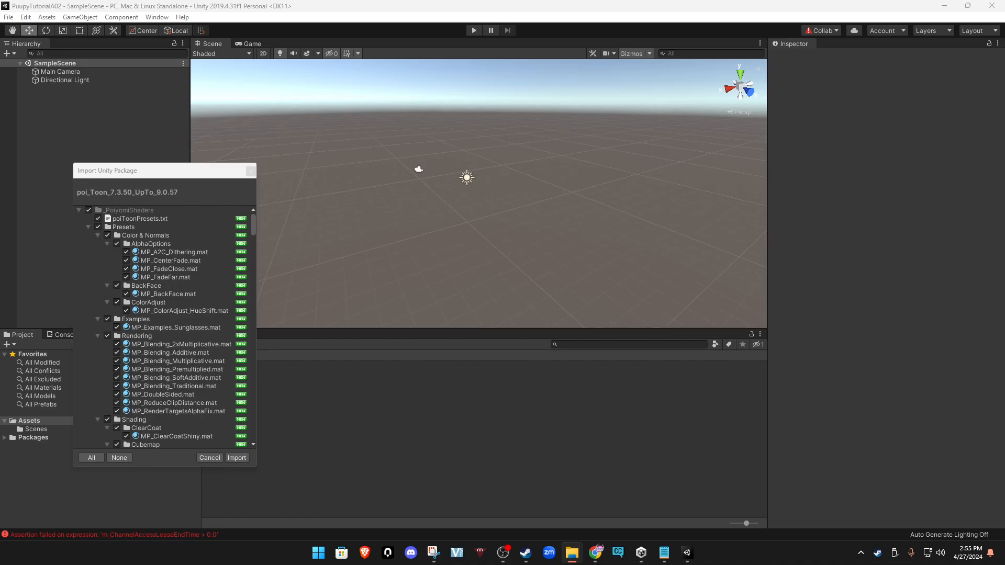
{"action": "left_click", "coordinate": [237, 458]}
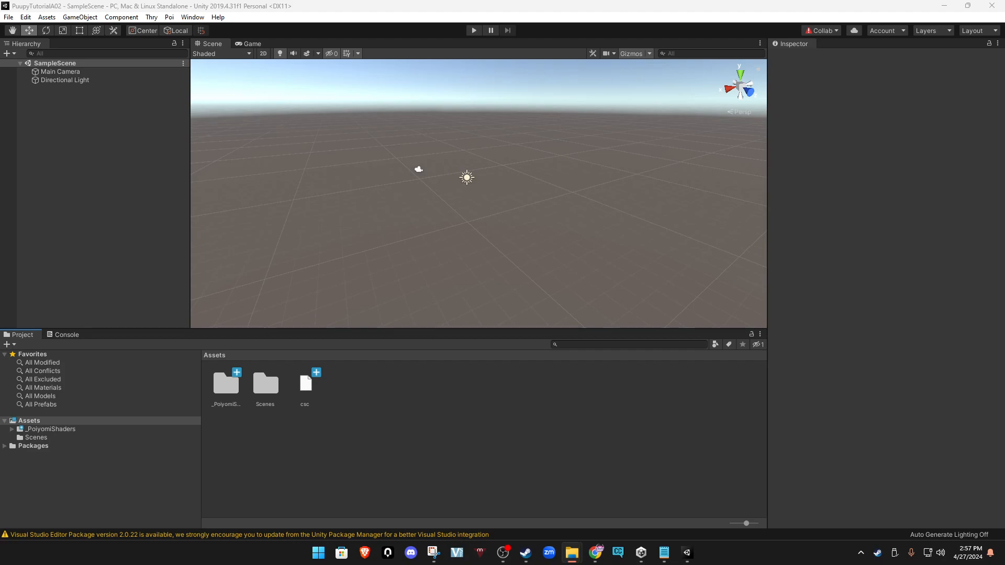
Import all contents of UniVRM-0.95.1_6465.unitypackage from the Tutorial folder into the project's Assets.
{"action": "left_click_drag", "start_coordinate": [1004, 164], "coordinate": [770, 187]}
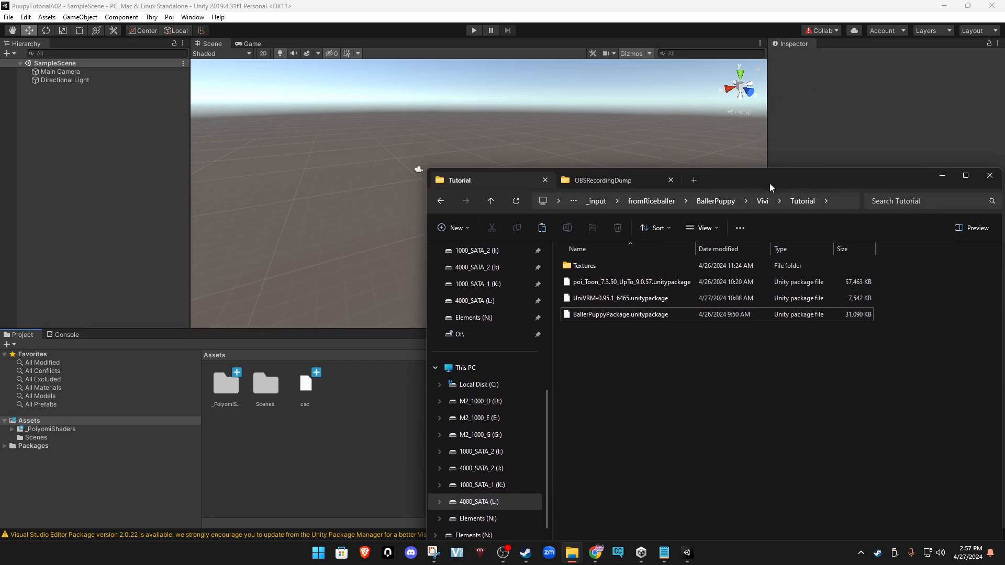
{"action": "left_click", "coordinate": [573, 300]}
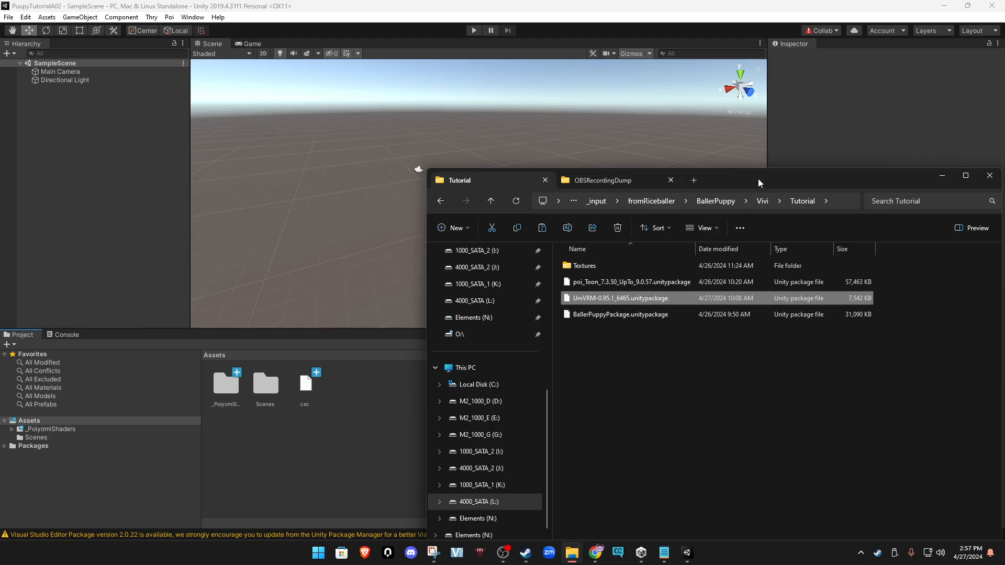
{"action": "left_click_drag", "start_coordinate": [597, 298], "coordinate": [37, 425]}
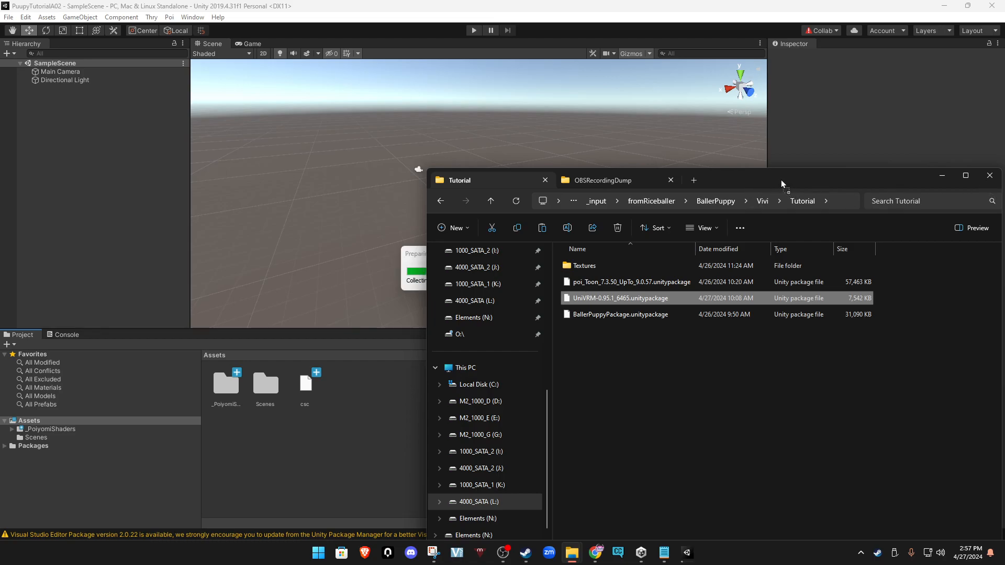
{"action": "left_click_drag", "start_coordinate": [758, 185], "coordinate": [1004, 183]}
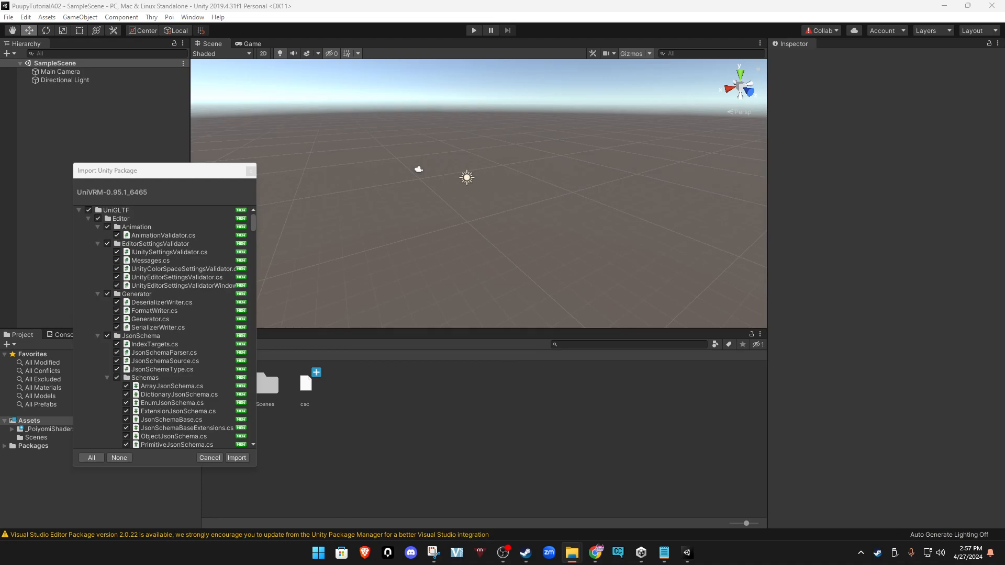
{"action": "left_click", "coordinate": [235, 459]}
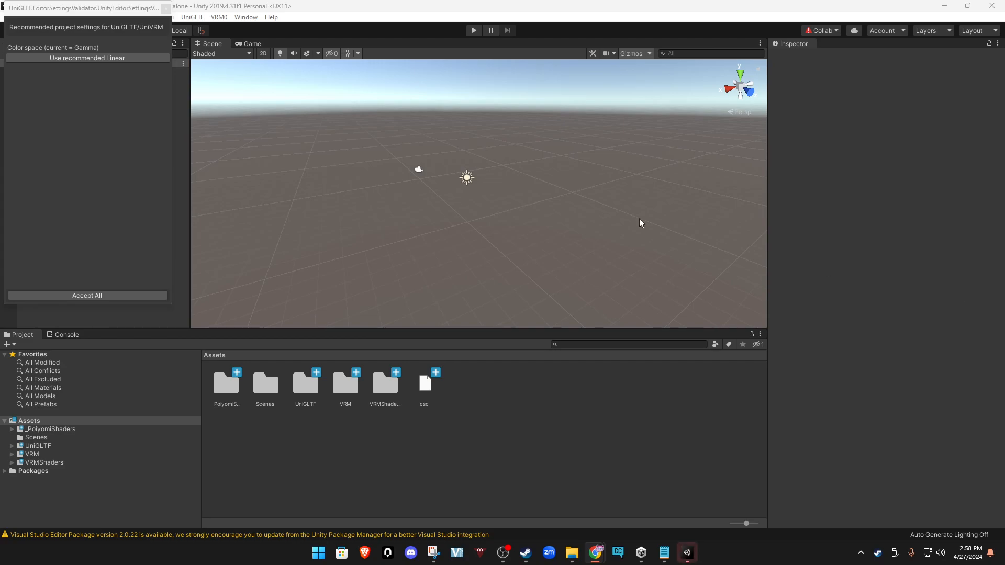
Accept all recommended UniGLTF/UniVRM project settings, including the Linear color space, and close the settings validator.
{"action": "left_click", "coordinate": [81, 297]}
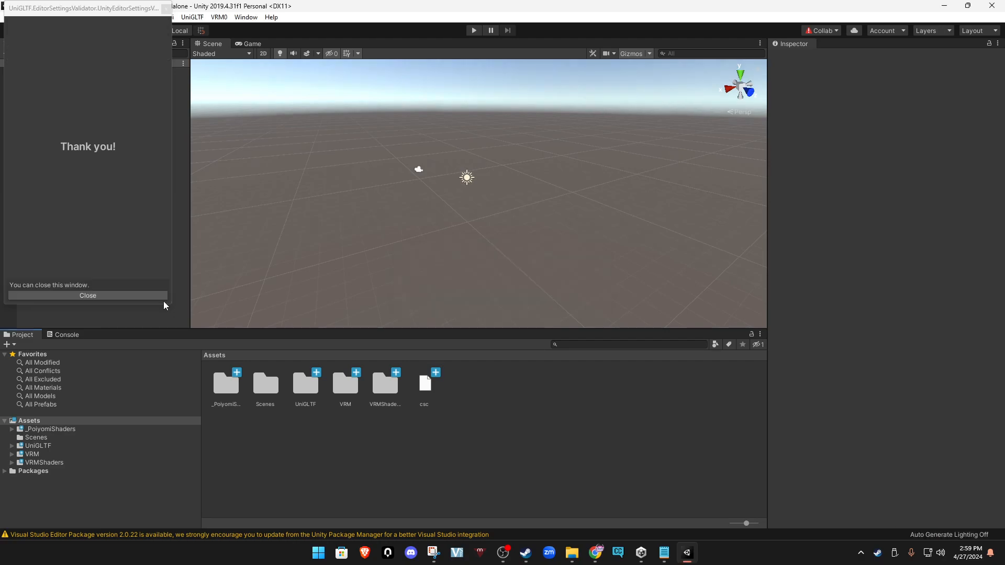
{"action": "left_click", "coordinate": [142, 295]}
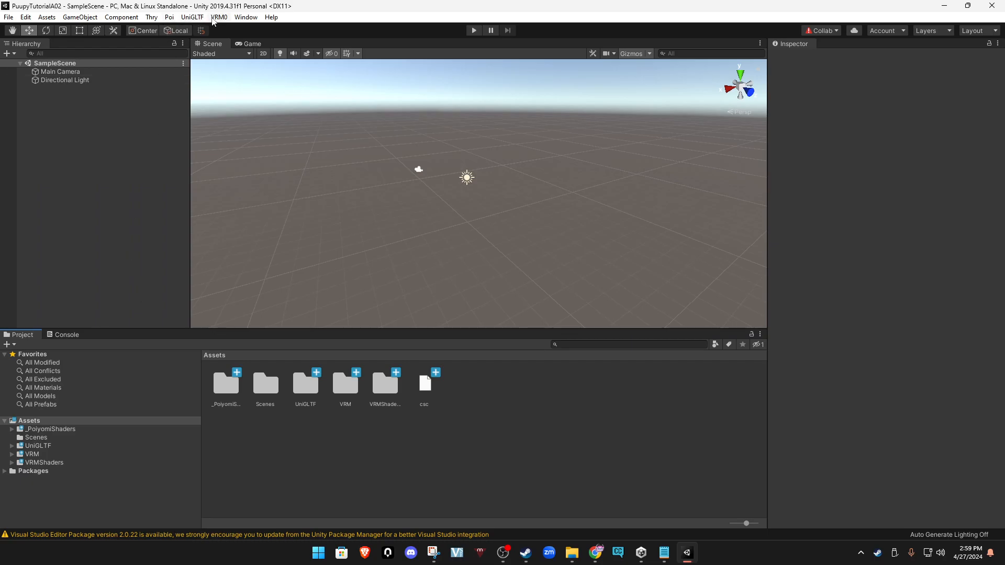
{"action": "left_click", "coordinate": [212, 17]}
{"action": "mouse_move", "coordinate": [246, 17]}
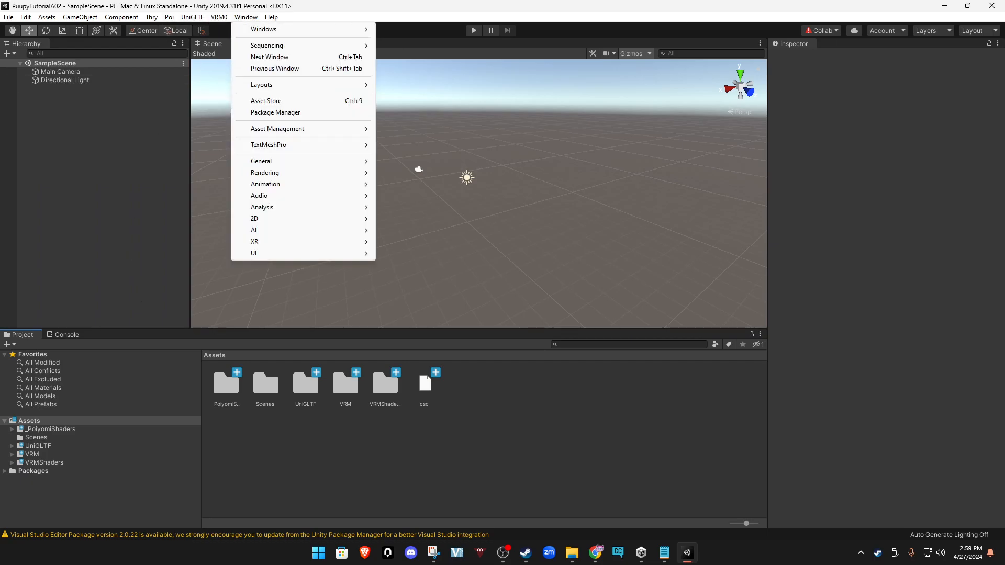
Import all contents of BallerPuppyPackage.unitypackage from the BallerPuppy folder into the project's Assets.
{"action": "key", "text": "alt+Tab"}
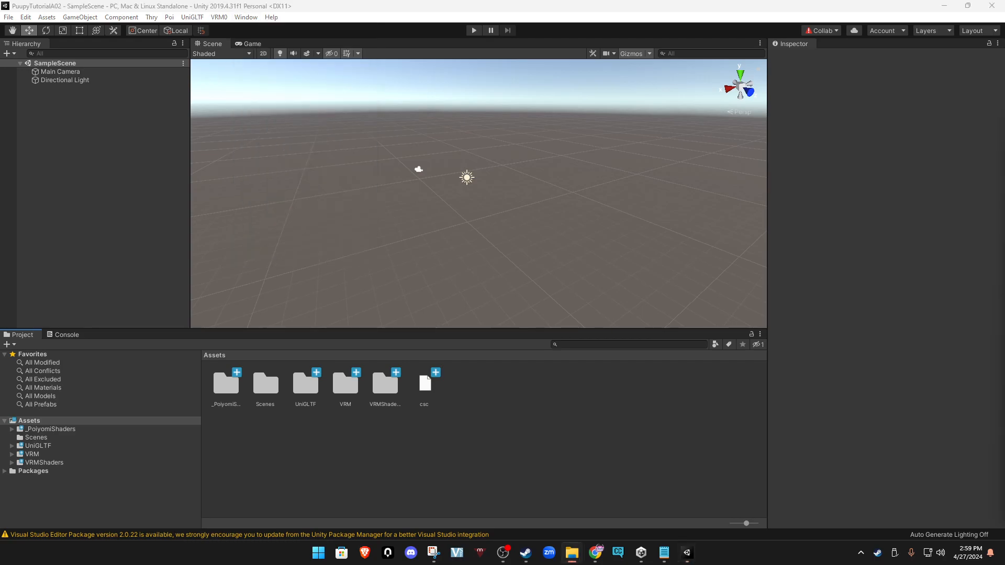
{"action": "left_click_drag", "start_coordinate": [1004, 176], "coordinate": [878, 151]}
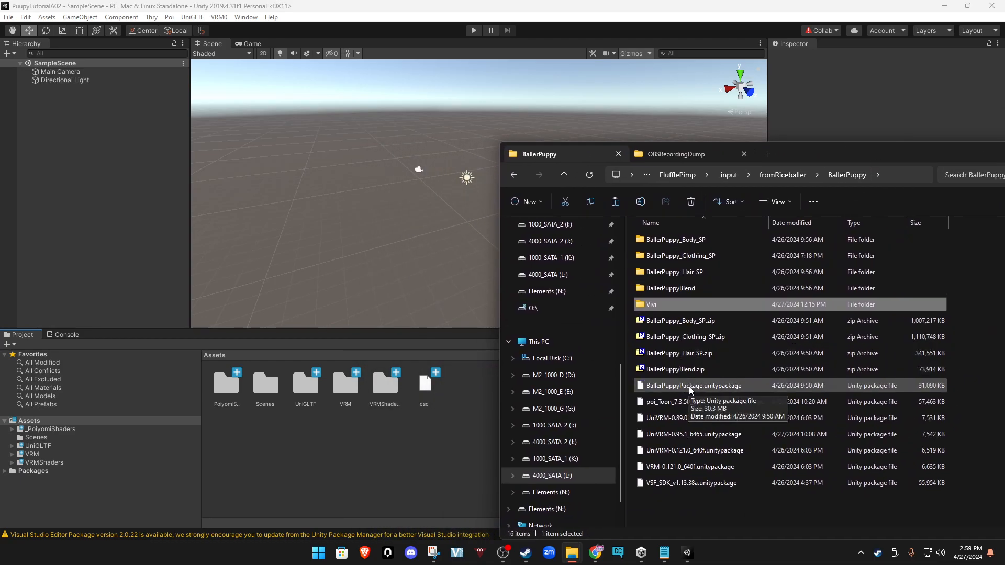
{"action": "left_click_drag", "start_coordinate": [695, 390], "coordinate": [40, 428]}
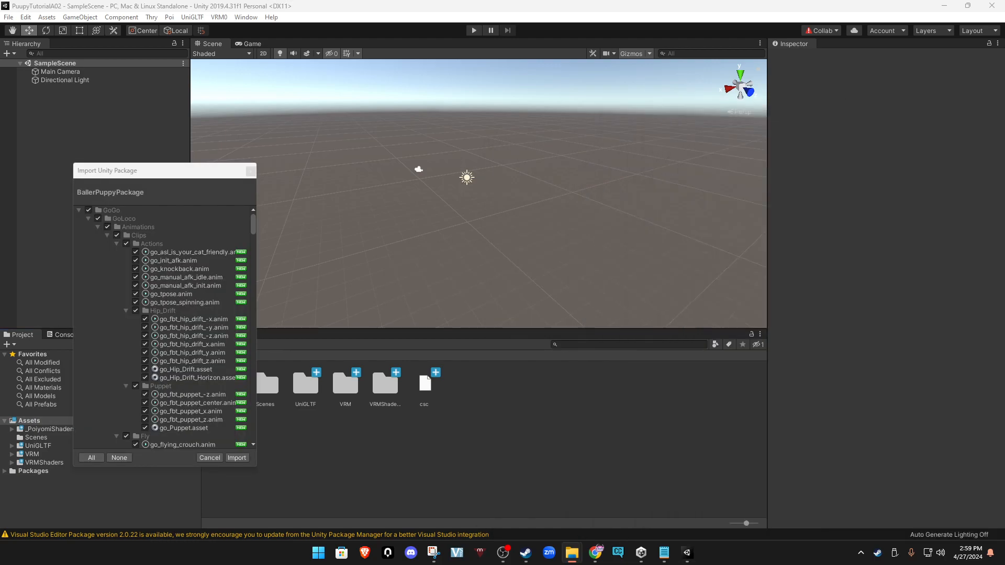
{"action": "left_click", "coordinate": [236, 458]}
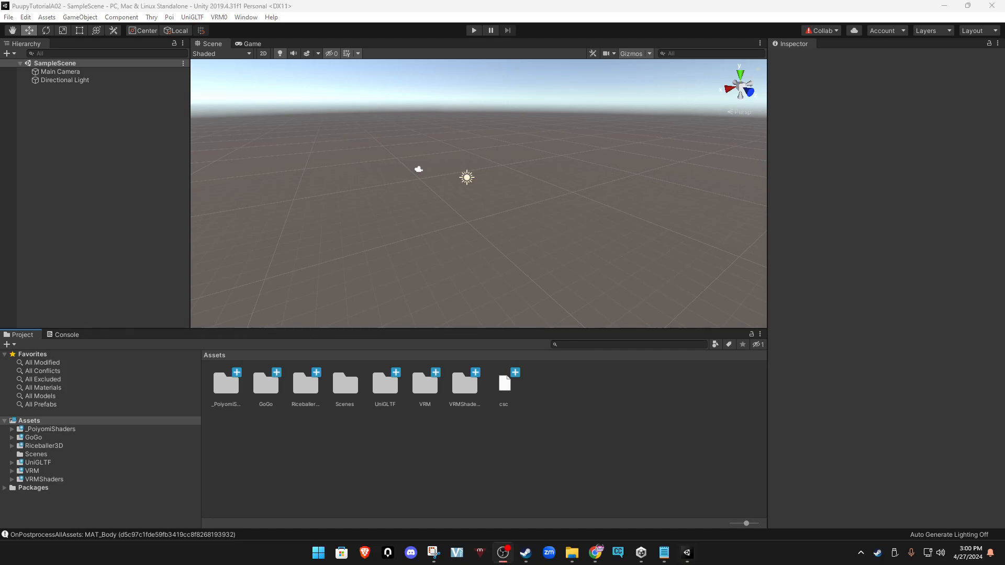
Open the BallerPuppy scene from the Riceballer3D/BallerPuppy asset folder.
{"action": "left_click", "coordinate": [45, 446]}
{"action": "double_click", "coordinate": [259, 397]}
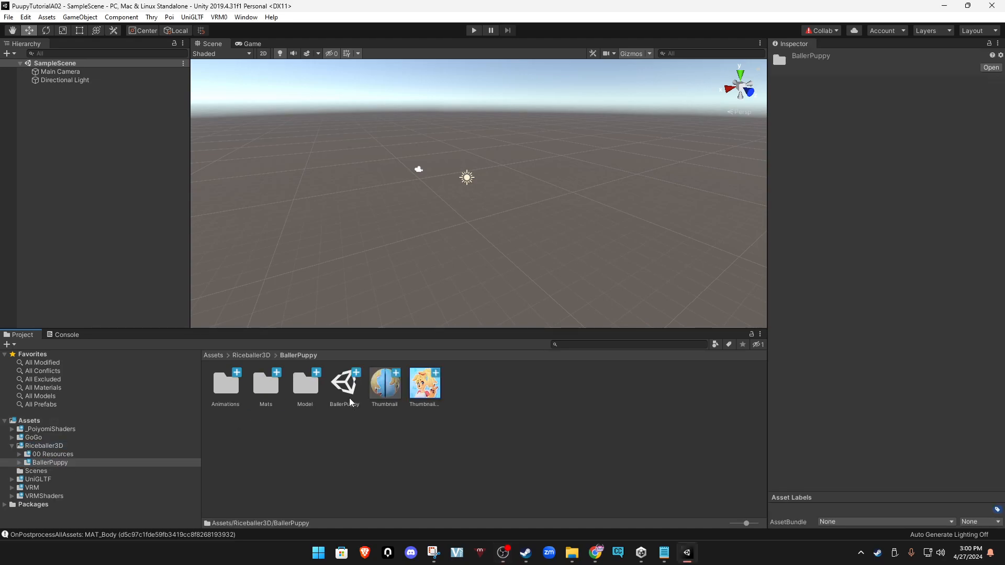
{"action": "left_click", "coordinate": [349, 402]}
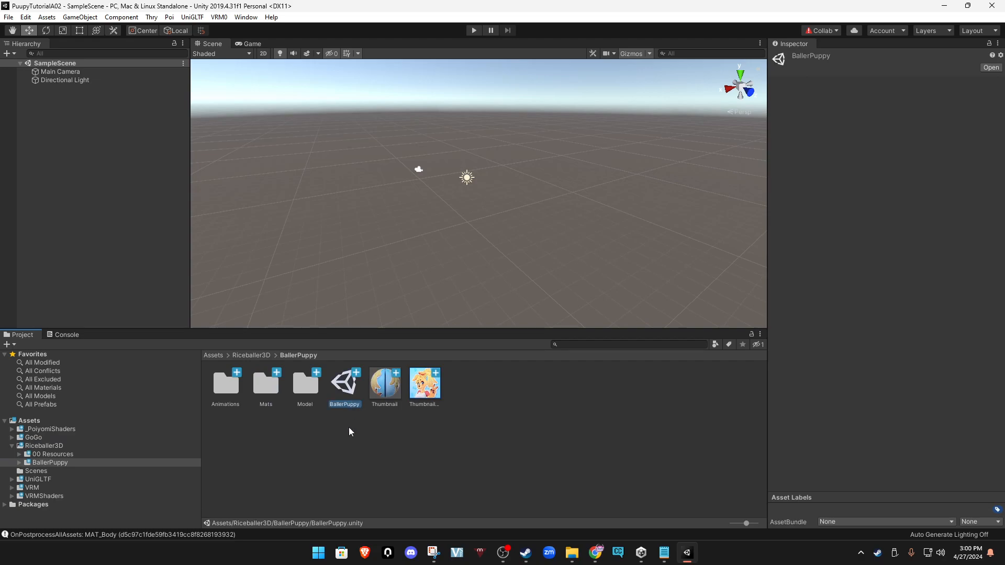
{"action": "double_click", "coordinate": [345, 387]}
Examine the BallerPuppy avatar in the scene up close and frame it from the front.
{"action": "scroll", "coordinate": [468, 221], "scroll_direction": "up", "scroll_amount": 8}
{"action": "middle_click_drag", "start_coordinate": [451, 265], "coordinate": [478, 217]}
{"action": "left_click_drag", "start_coordinate": [521, 231], "coordinate": [420, 181], "text": "alt"}
{"action": "middle_click_drag", "start_coordinate": [434, 172], "coordinate": [439, 185], "text": "alt"}
{"action": "scroll", "coordinate": [441, 196], "scroll_direction": "up", "scroll_amount": 4, "text": "alt"}
{"action": "scroll", "coordinate": [440, 196], "scroll_direction": "down", "scroll_amount": 4, "text": "alt"}
{"action": "scroll", "coordinate": [444, 196], "scroll_direction": "up", "scroll_amount": 4, "text": "alt"}
{"action": "scroll", "coordinate": [444, 196], "scroll_direction": "down", "scroll_amount": 4, "text": "alt"}
{"action": "left_click_drag", "start_coordinate": [445, 196], "coordinate": [453, 193], "text": "alt"}
{"action": "scroll", "coordinate": [453, 194], "scroll_direction": "up", "scroll_amount": 3, "text": "alt"}
{"action": "middle_click_drag", "start_coordinate": [415, 225], "coordinate": [421, 223]}
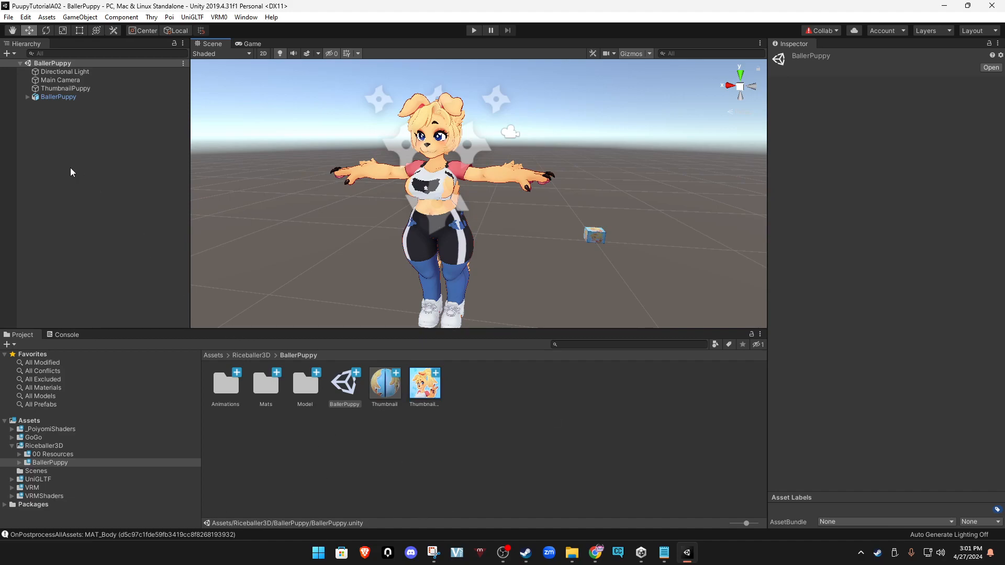
Set the Clothing mesh's Slurp Shoes, Slurp Socks, Slurp jeans and Slurp CropTop blendshapes to 100.
{"action": "left_click", "coordinate": [27, 97]}
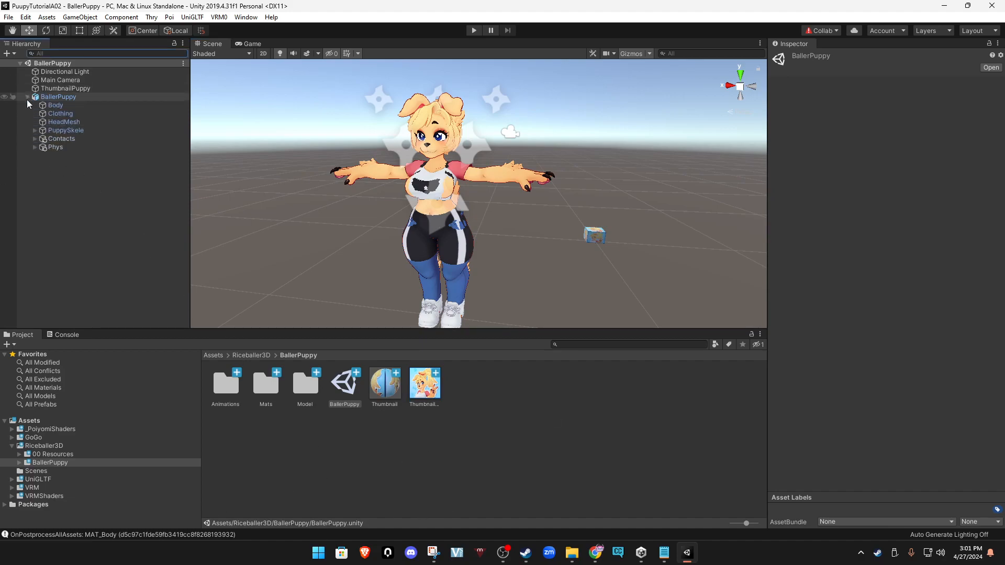
{"action": "left_click", "coordinate": [74, 113]}
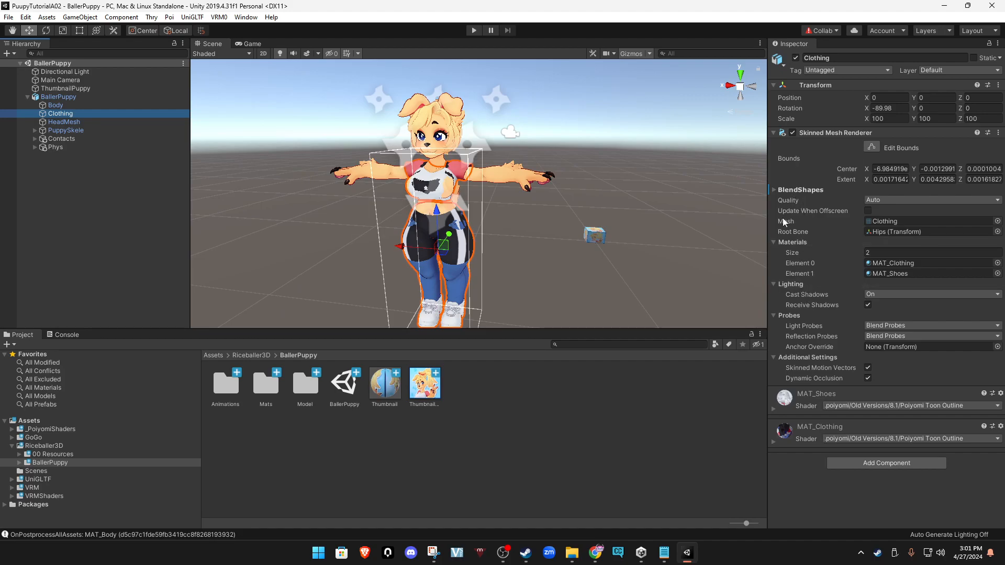
{"action": "left_click", "coordinate": [774, 190]}
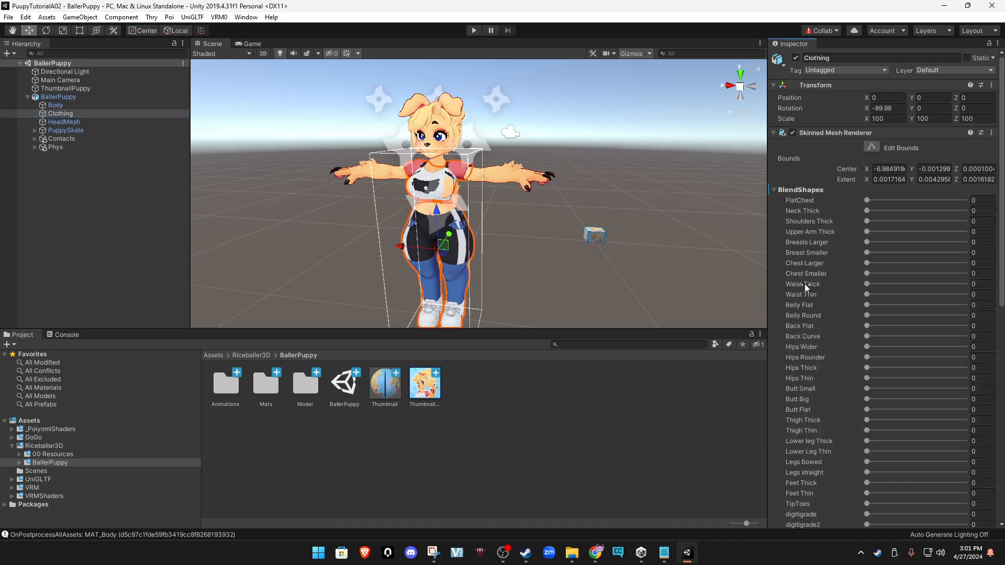
{"action": "scroll", "coordinate": [805, 382], "scroll_direction": "down", "scroll_amount": 10}
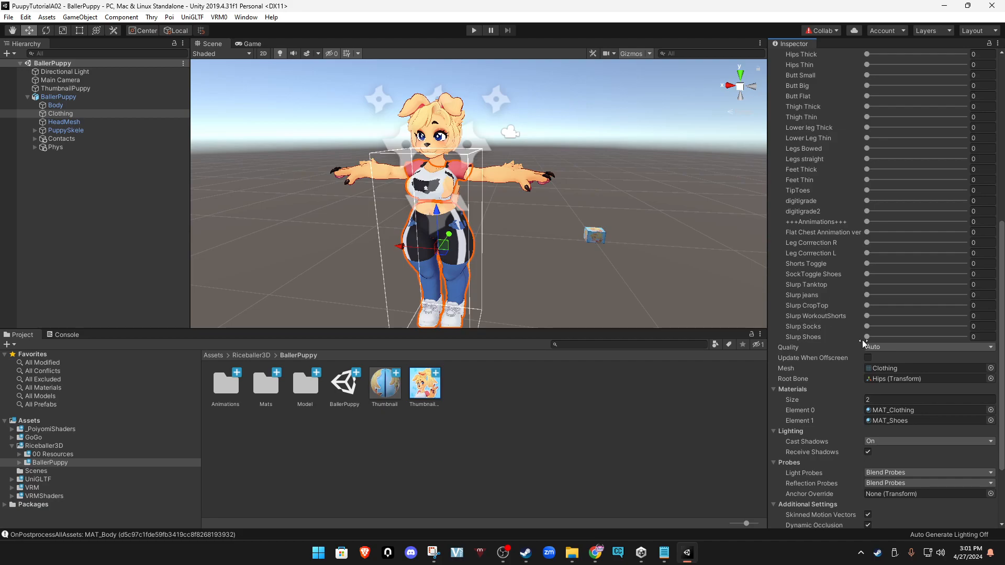
{"action": "left_click_drag", "start_coordinate": [868, 337], "coordinate": [966, 337]}
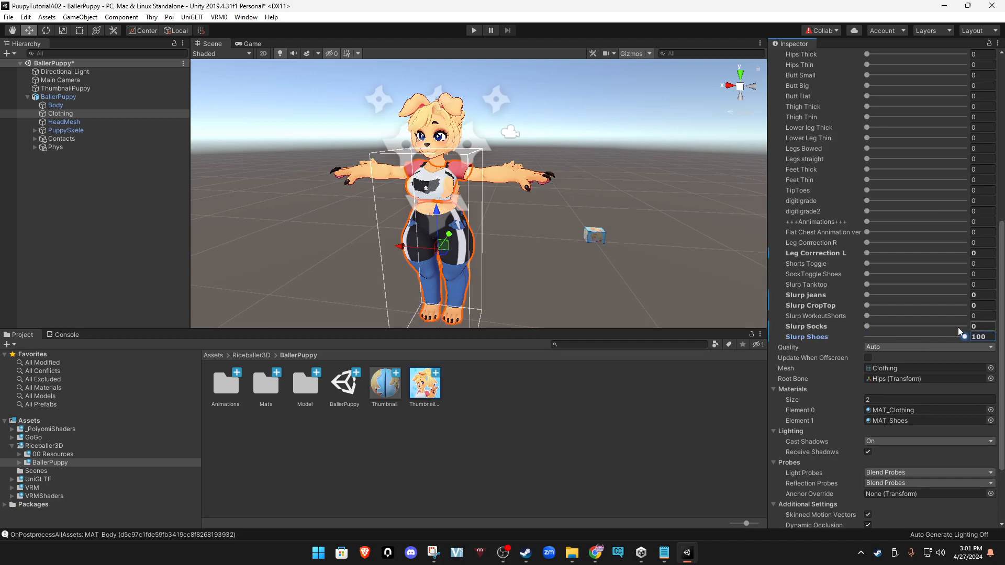
{"action": "left_click_drag", "start_coordinate": [868, 327], "coordinate": [1004, 329]}
{"action": "left_click_drag", "start_coordinate": [867, 296], "coordinate": [966, 296]}
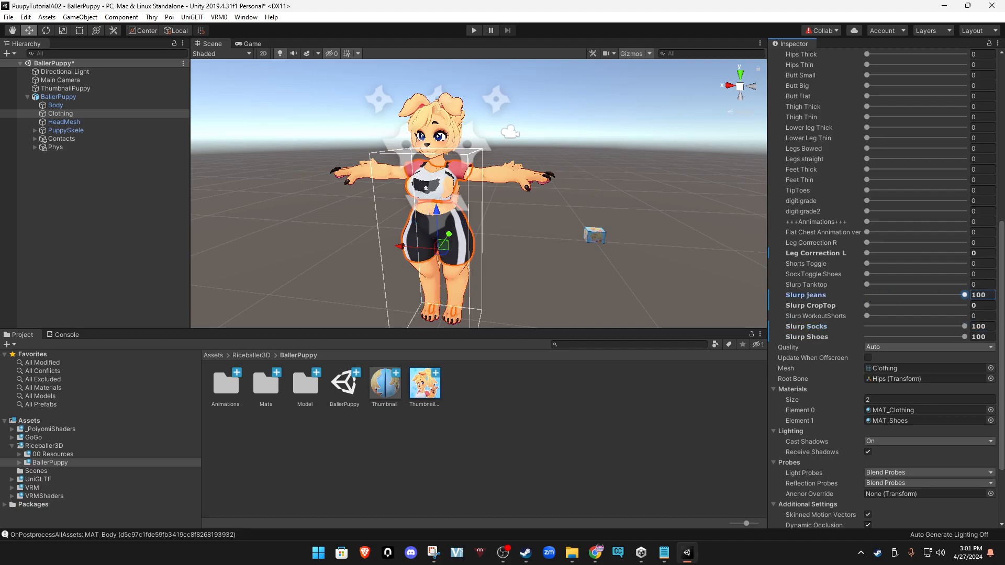
{"action": "left_click_drag", "start_coordinate": [867, 305], "coordinate": [966, 305]}
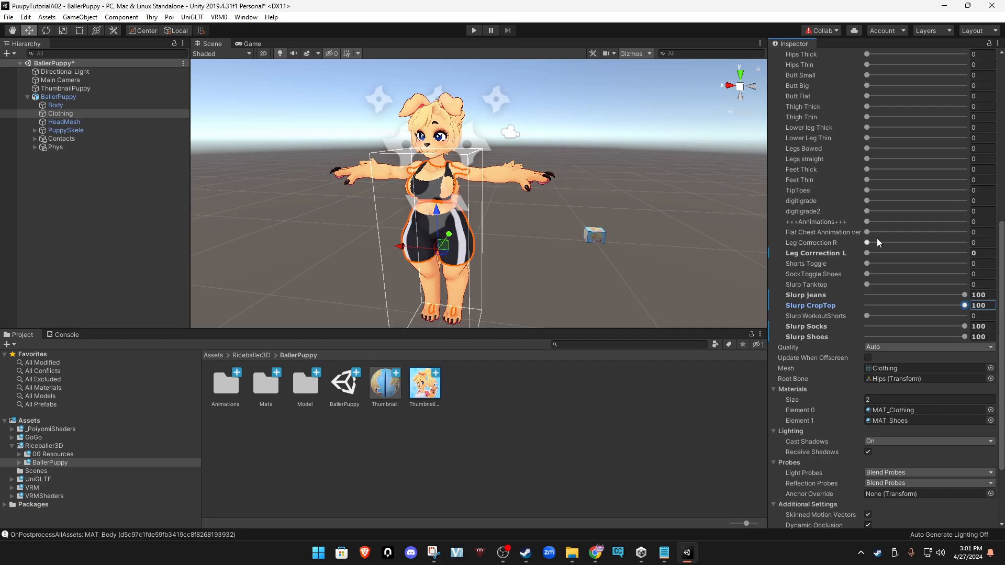
Set the Body mesh's WorkoutShorts BodySlurp and Tanktop BodySlurp blendshapes to 100.
{"action": "left_click", "coordinate": [65, 107]}
{"action": "scroll", "coordinate": [817, 272], "scroll_direction": "down", "scroll_amount": 6}
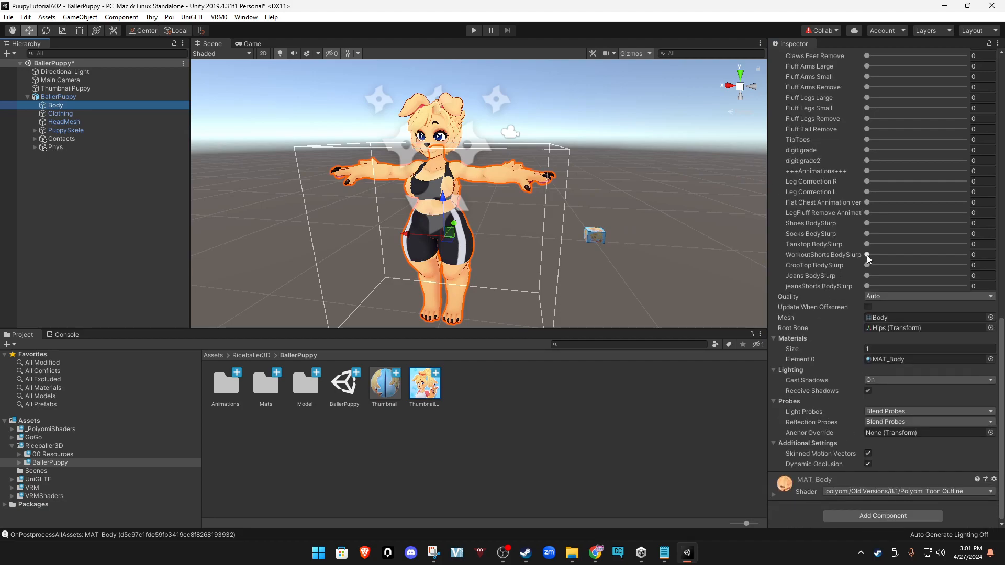
{"action": "left_click_drag", "start_coordinate": [867, 255], "coordinate": [424, 213]}
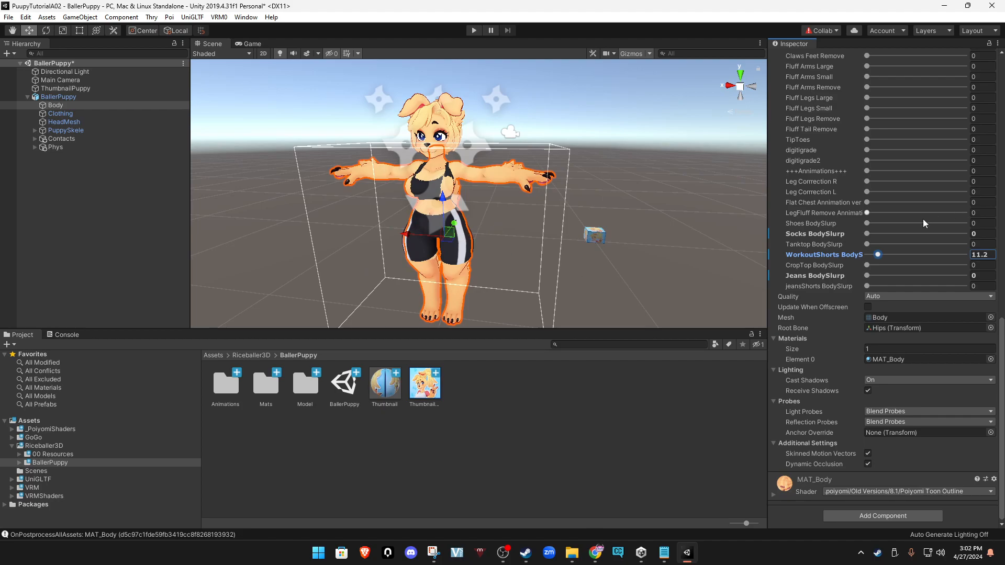
{"action": "left_click_drag", "start_coordinate": [880, 254], "coordinate": [995, 255]}
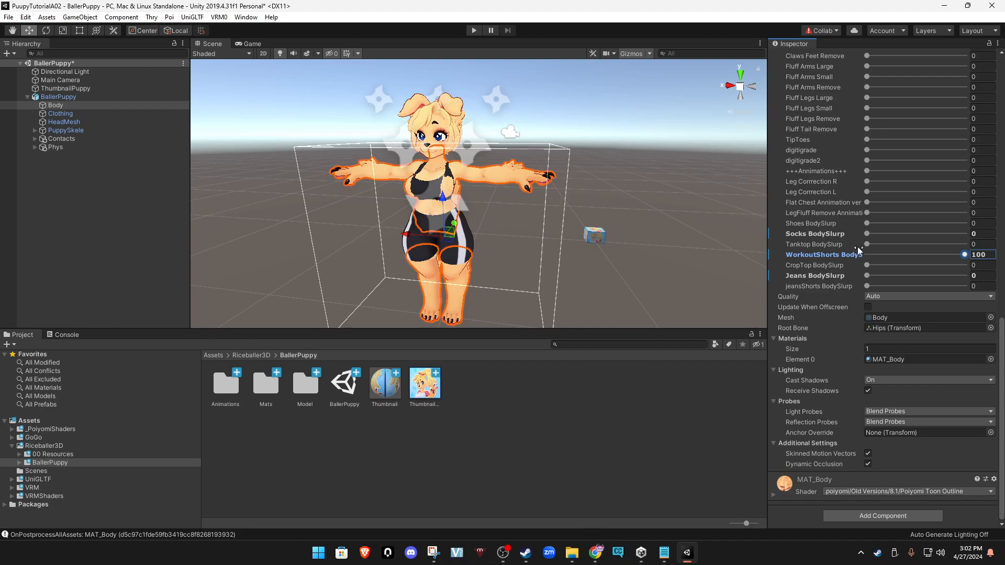
{"action": "mouse_move", "coordinate": [867, 244]}
{"action": "left_mouse_down"}
{"action": "mouse_move", "coordinate": [974, 243]}
{"action": "mouse_move", "coordinate": [864, 247]}
{"action": "left_mouse_up"}
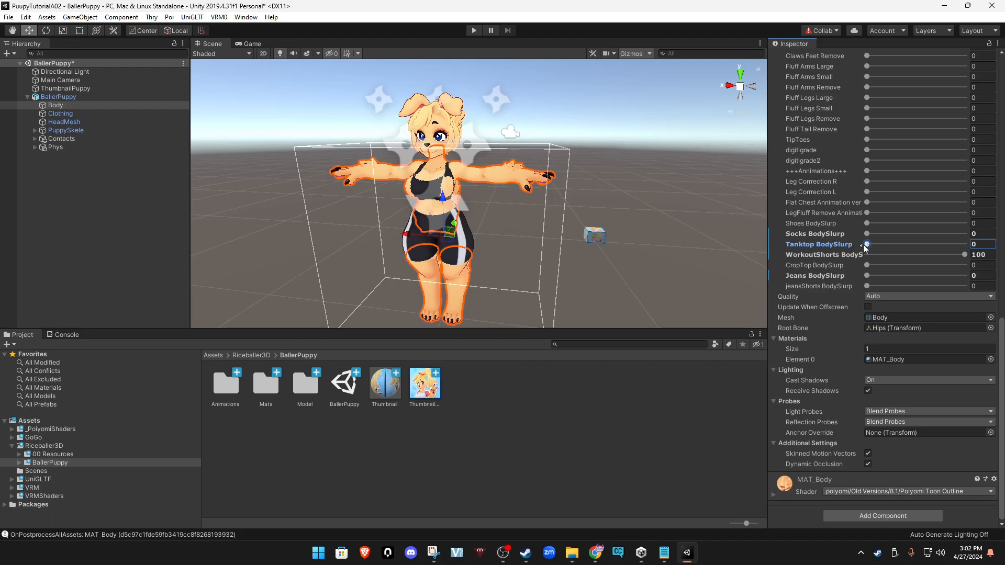
{"action": "left_click_drag", "start_coordinate": [863, 245], "coordinate": [965, 244]}
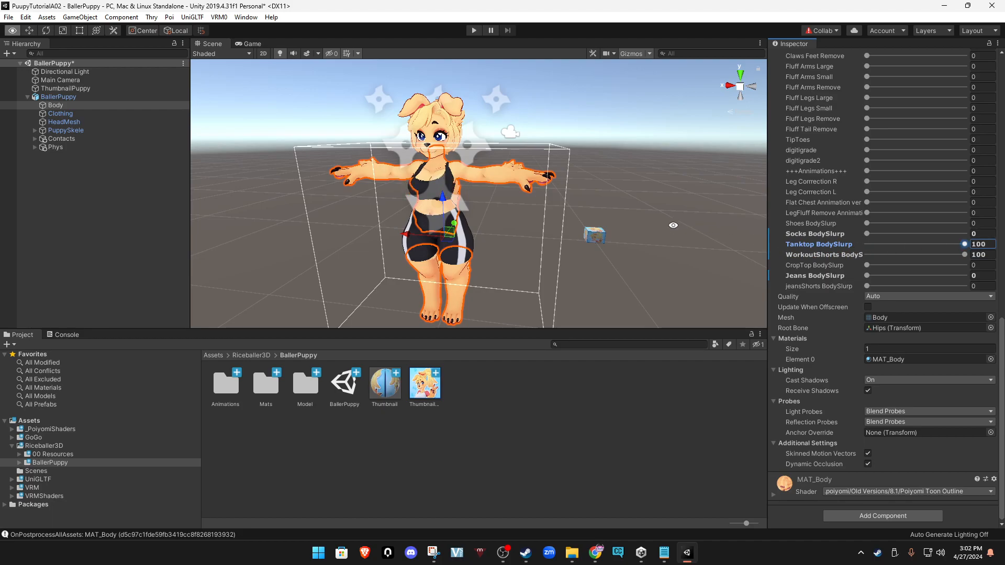
Inspect the tank top and workout shorts on the avatar from several angles, testing the Tanktop BodySlurp blendshape and leaving it at 100.
{"action": "scroll", "coordinate": [668, 233], "scroll_direction": "up", "scroll_amount": 5}
{"action": "middle_click_drag", "start_coordinate": [669, 232], "coordinate": [761, 234]}
{"action": "middle_click_drag", "start_coordinate": [533, 231], "coordinate": [686, 236]}
{"action": "middle_click_drag", "start_coordinate": [487, 218], "coordinate": [659, 232]}
{"action": "scroll", "coordinate": [659, 230], "scroll_direction": "down", "scroll_amount": 8}
{"action": "scroll", "coordinate": [442, 175], "scroll_direction": "up", "scroll_amount": 12}
{"action": "scroll", "coordinate": [401, 200], "scroll_direction": "down", "scroll_amount": 5}
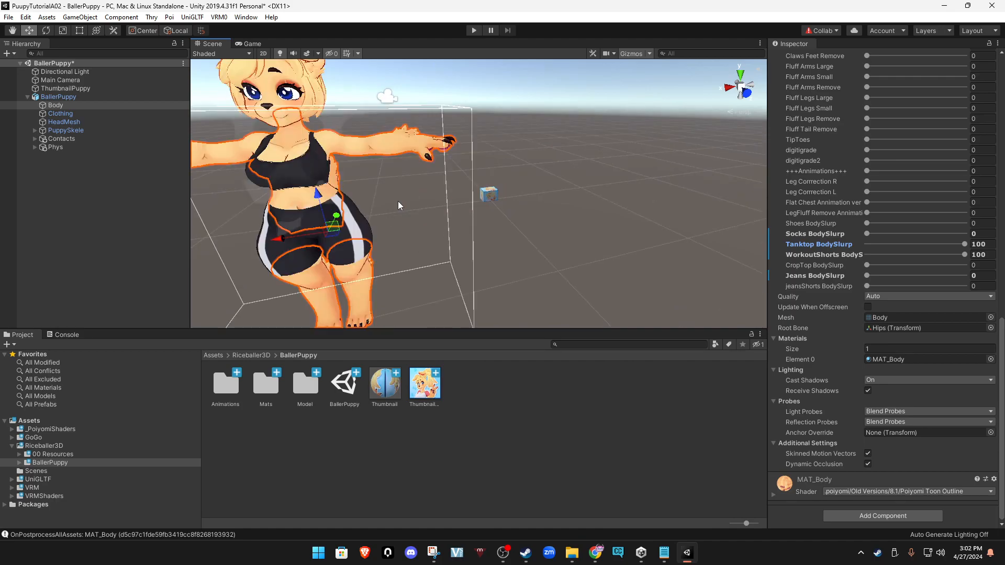
{"action": "scroll", "coordinate": [413, 202], "scroll_direction": "down", "scroll_amount": 3}
{"action": "right_click_drag", "start_coordinate": [582, 257], "coordinate": [429, 241]}
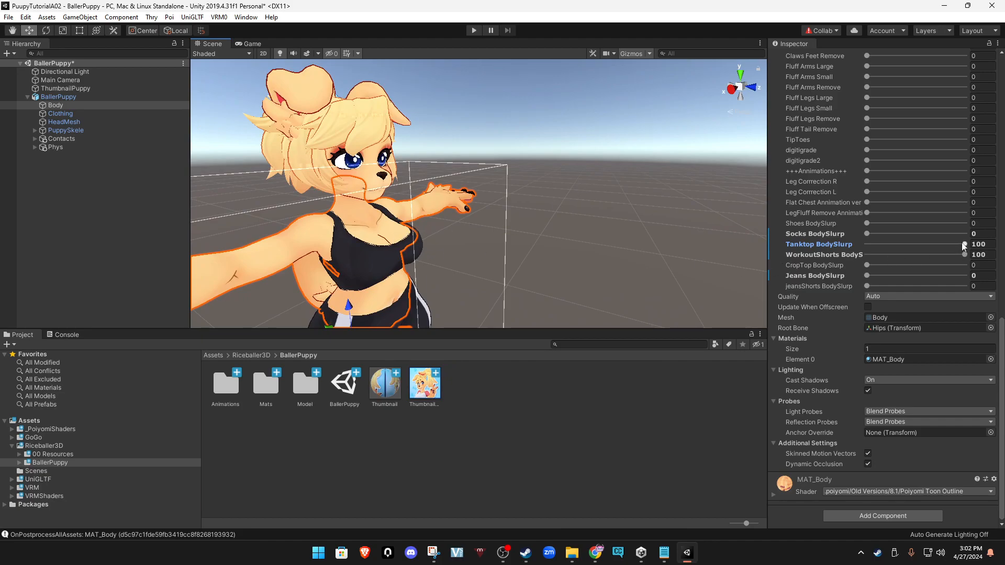
{"action": "mouse_move", "coordinate": [965, 246]}
{"action": "left_mouse_down"}
{"action": "mouse_move", "coordinate": [820, 249]}
{"action": "mouse_move", "coordinate": [965, 244]}
{"action": "left_mouse_up"}
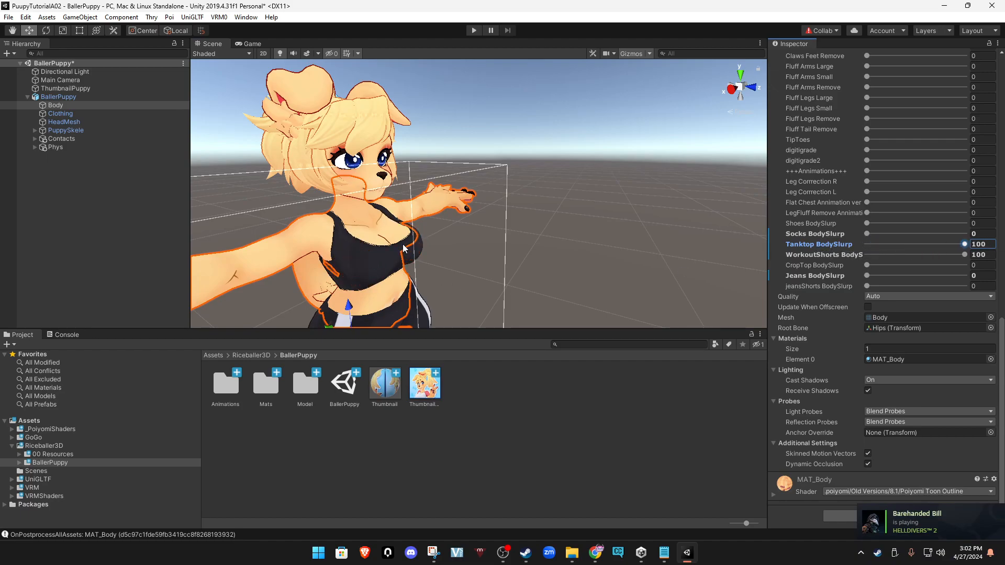
{"action": "left_click_drag", "start_coordinate": [544, 227], "coordinate": [363, 247], "text": "alt"}
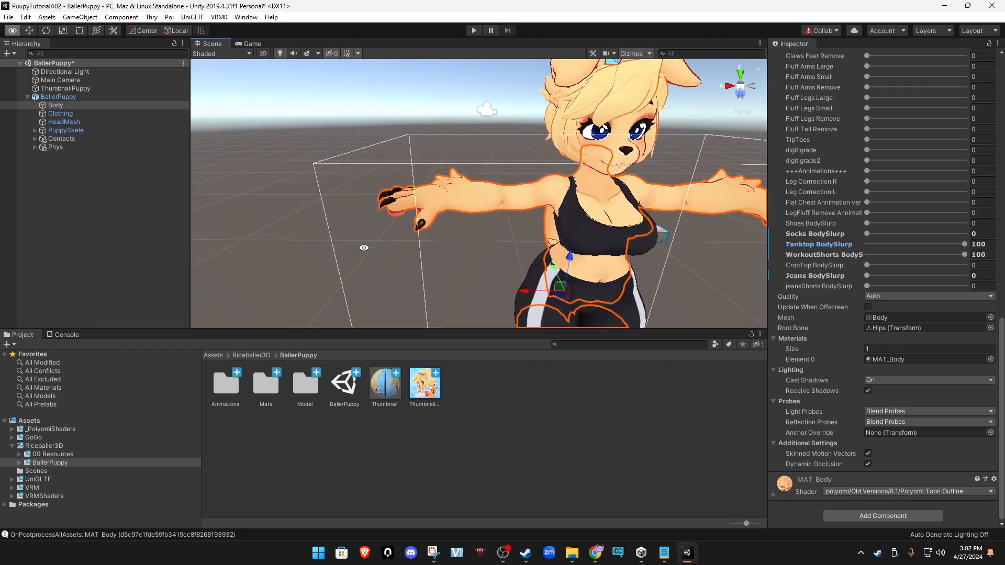
Frame the whole BallerPuppy avatar in the scene view and save the scene.
{"action": "middle_click_drag", "start_coordinate": [544, 245], "coordinate": [381, 219]}
{"action": "left_click_drag", "start_coordinate": [645, 269], "coordinate": [614, 228], "text": "alt"}
{"action": "middle_click_drag", "start_coordinate": [510, 208], "coordinate": [491, 202]}
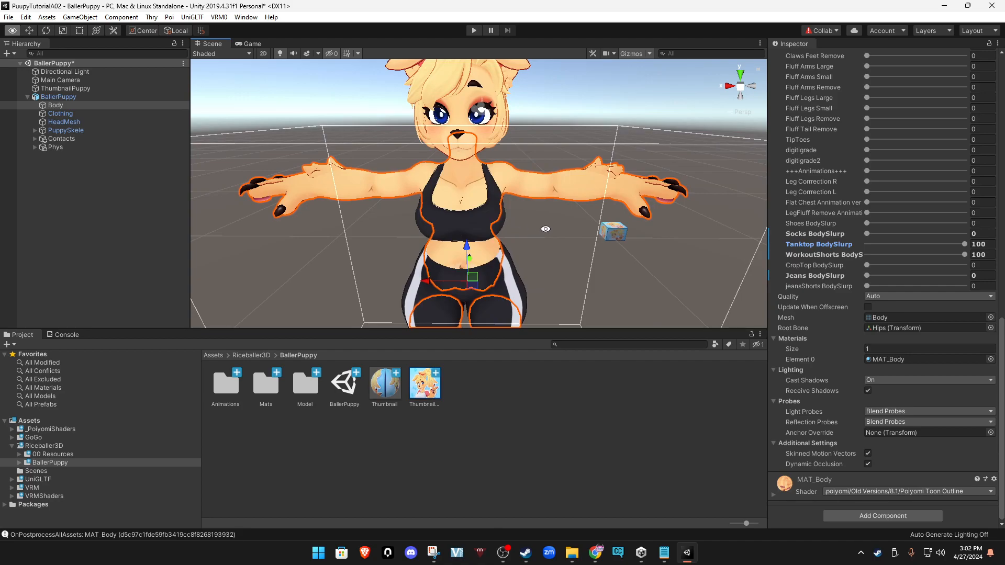
{"action": "scroll", "coordinate": [497, 220], "scroll_direction": "down", "scroll_amount": 5}
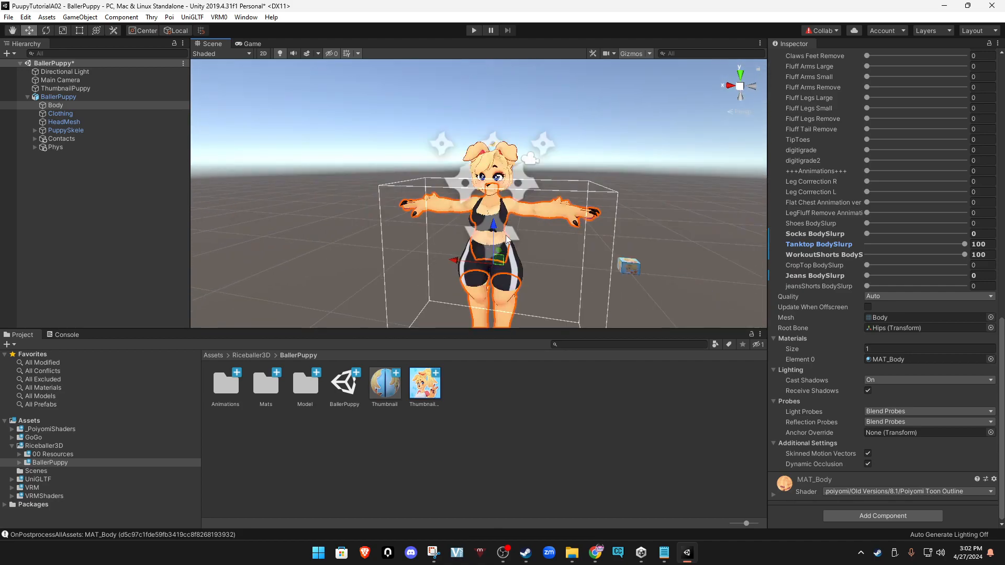
{"action": "mouse_move", "coordinate": [539, 246]}
{"action": "middle_mouse_down"}
{"action": "mouse_move", "coordinate": [520, 218]}
{"action": "mouse_move", "coordinate": [529, 239]}
{"action": "middle_mouse_up"}
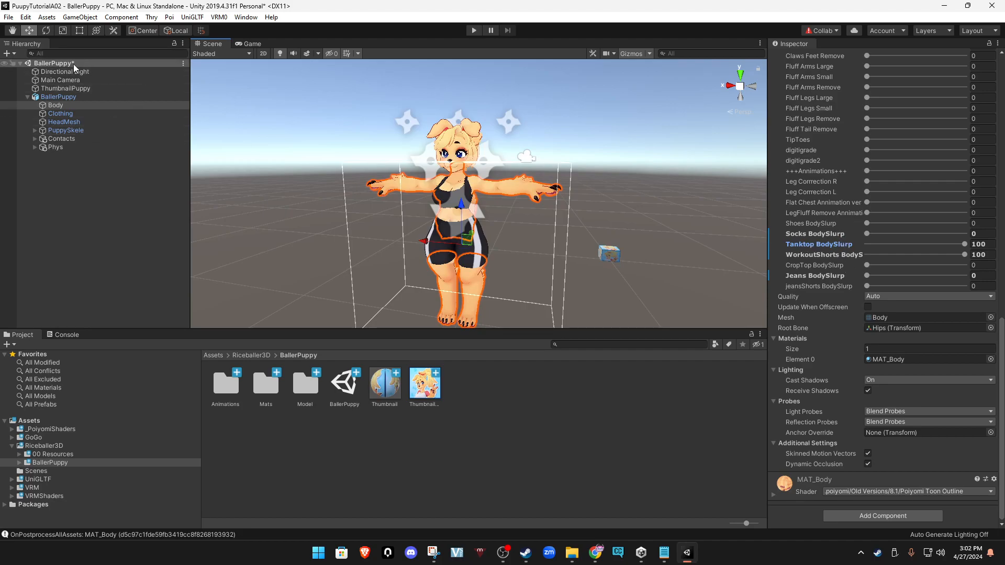
{"action": "key", "text": "ctrl+s"}
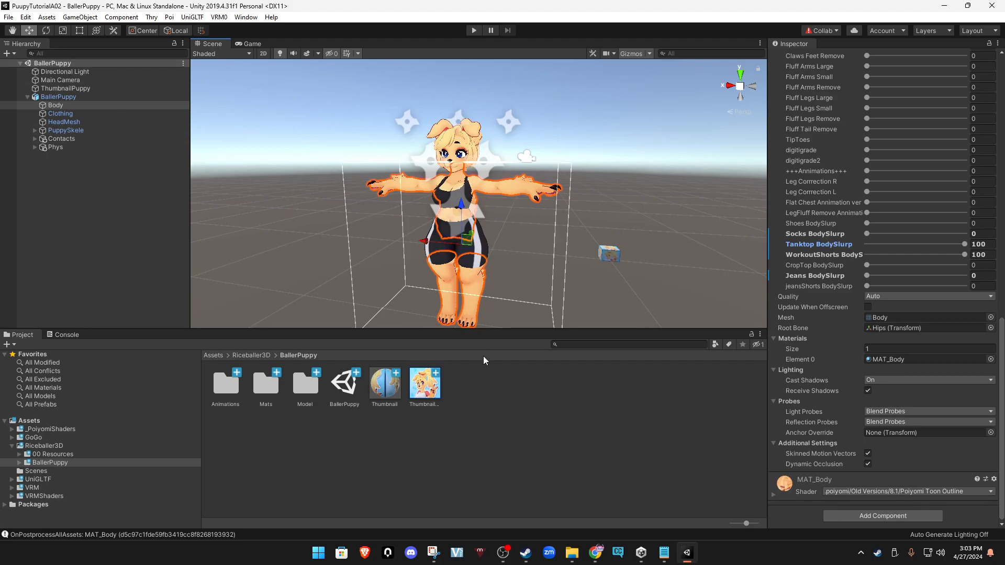
Open the BallerPuppy Mats folder and examine the MAT_Clothing, MAT_Body, MAT_Hair and MAT_Head materials.
{"action": "double_click", "coordinate": [267, 387]}
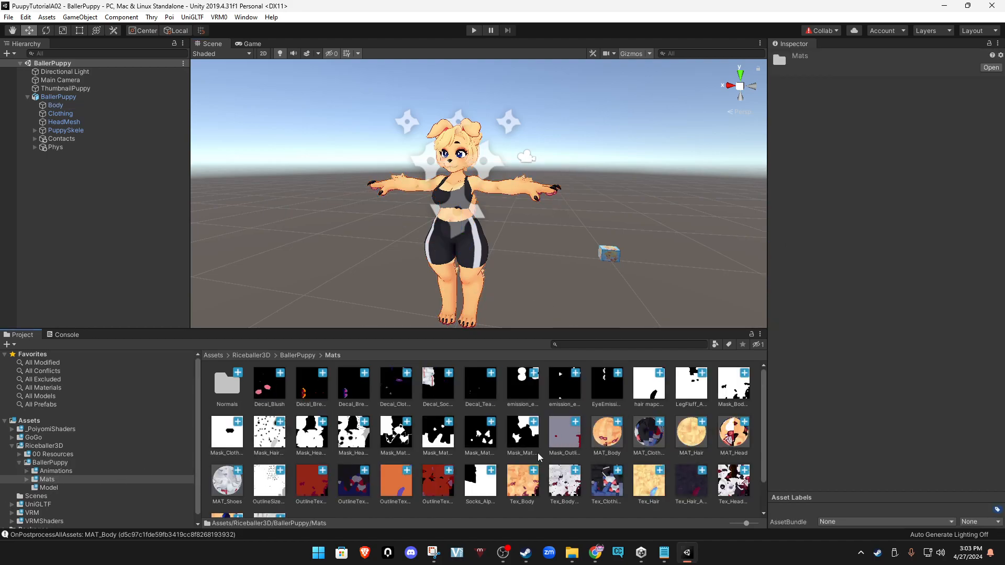
{"action": "scroll", "coordinate": [586, 450], "scroll_direction": "down", "scroll_amount": 1}
{"action": "scroll", "coordinate": [586, 455], "scroll_direction": "up", "scroll_amount": 1}
{"action": "left_click", "coordinate": [652, 446]}
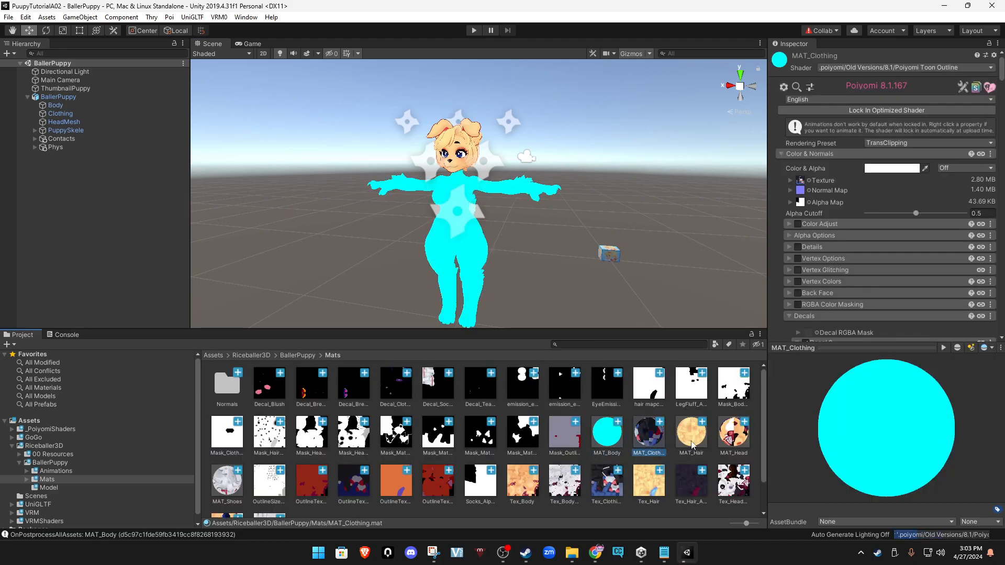
{"action": "left_click", "coordinate": [617, 446]}
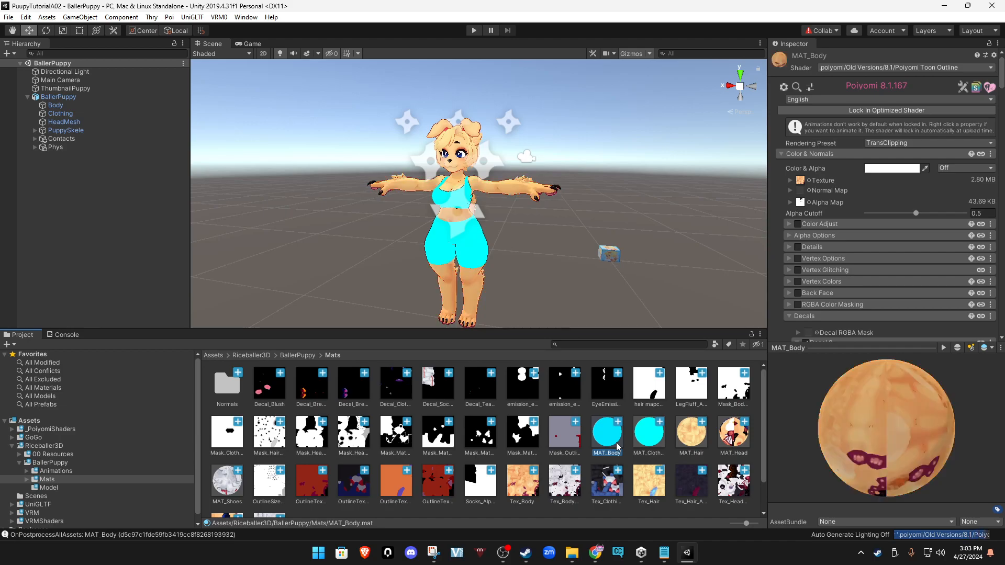
{"action": "left_click", "coordinate": [650, 434]}
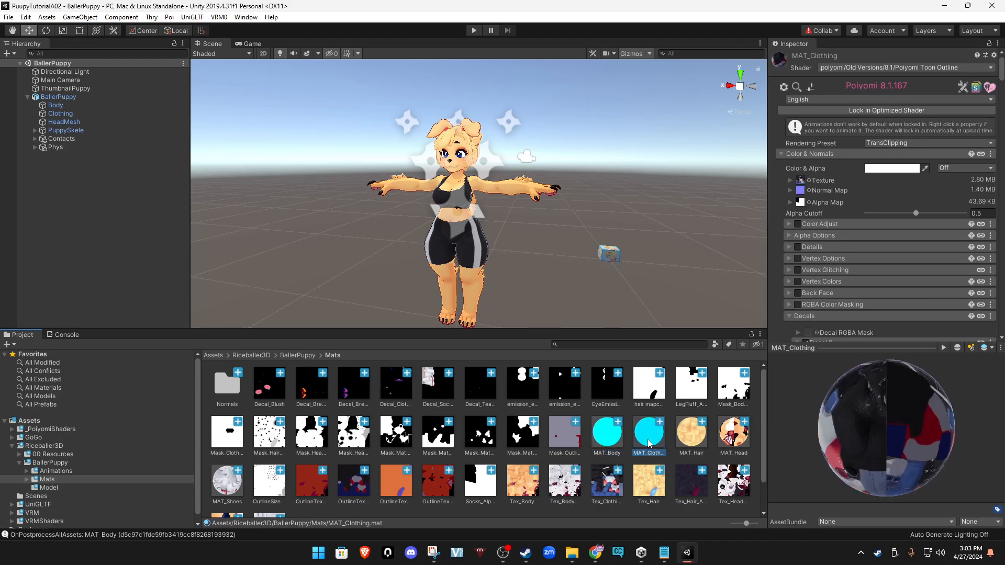
{"action": "left_click", "coordinate": [694, 442]}
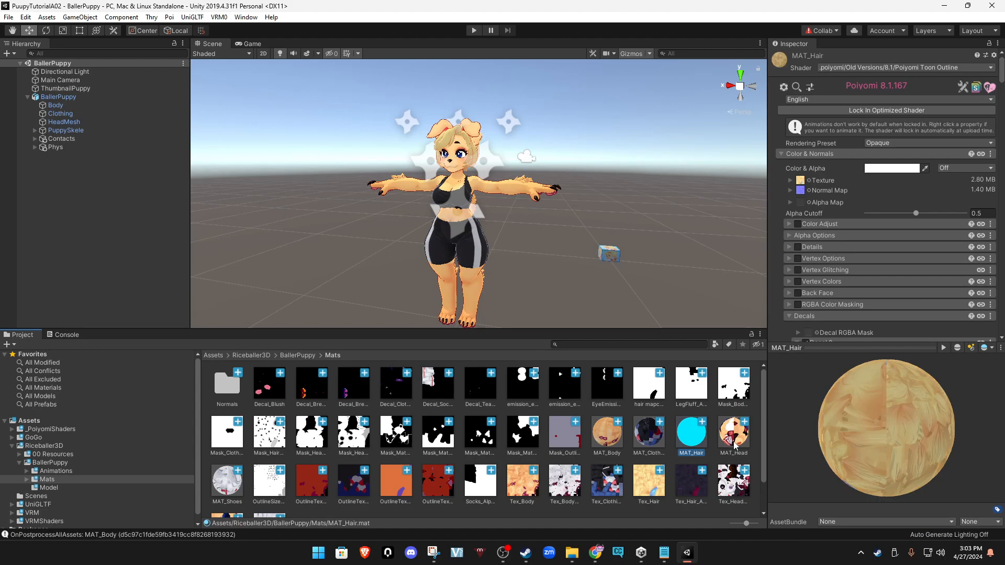
{"action": "left_click", "coordinate": [733, 442]}
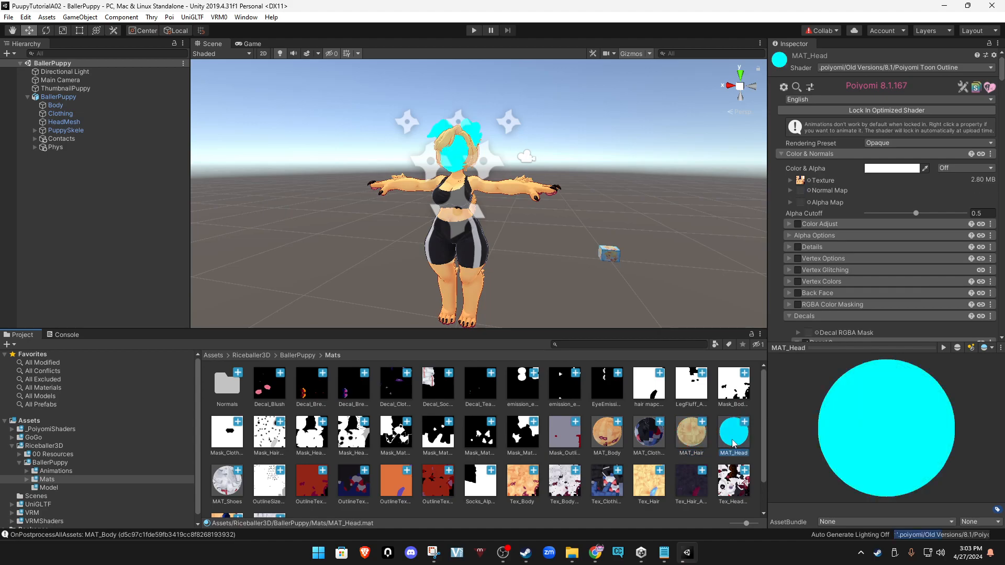
Import the Body, Clothing, Hair, Head and Shoes Base_color PNG textures from the Tutorial Textures folder into the Mats folder.
{"action": "key", "text": "alt+Tab"}
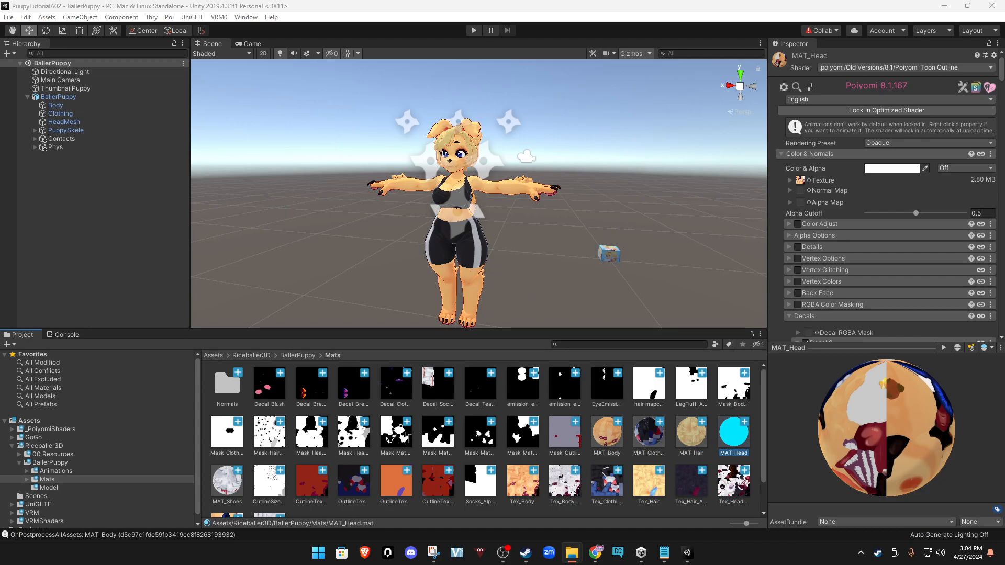
{"action": "left_click_drag", "start_coordinate": [1004, 317], "coordinate": [669, 225]}
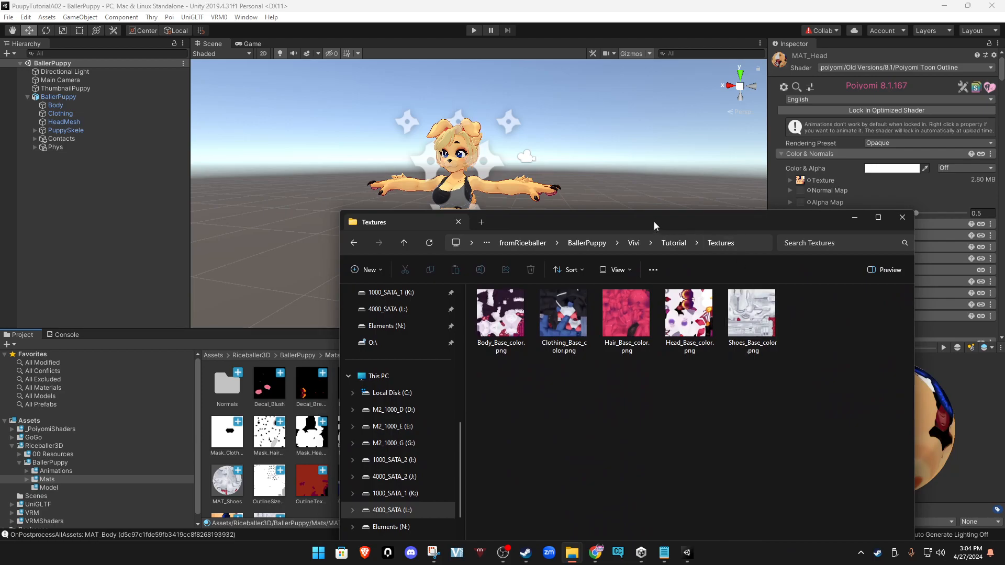
{"action": "left_click_drag", "start_coordinate": [650, 223], "coordinate": [1004, 225]}
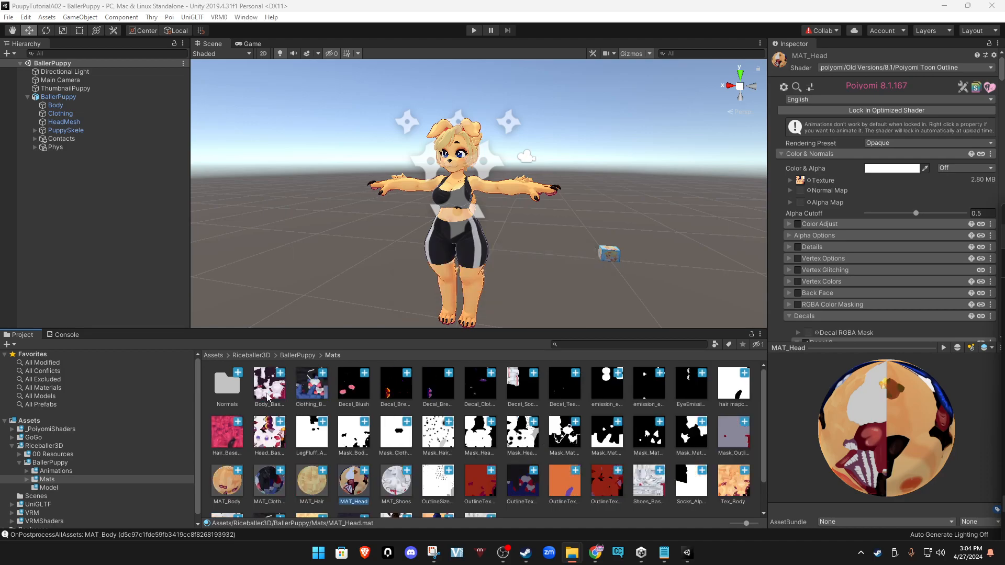
{"action": "left_click", "coordinate": [476, 306]}
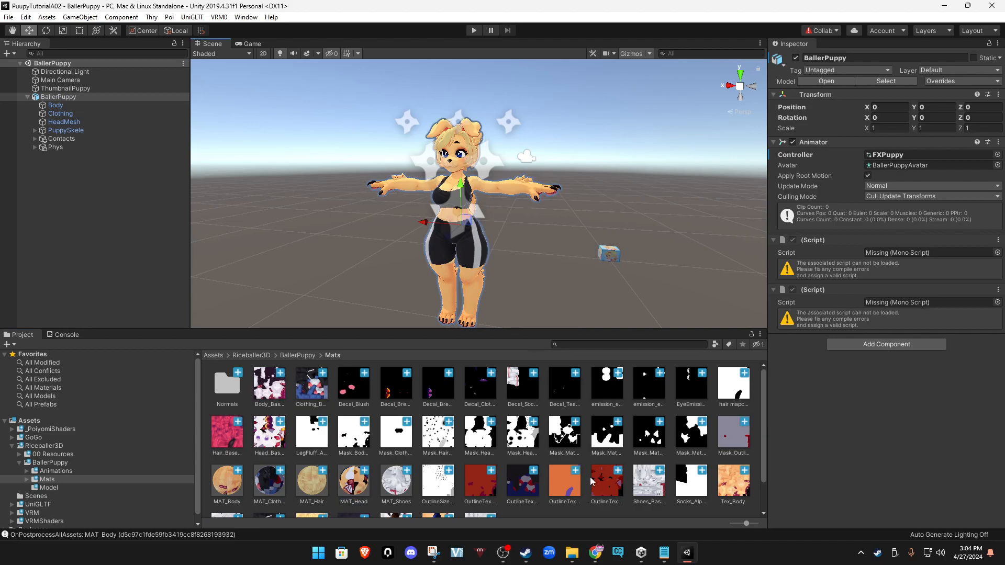
{"action": "scroll", "coordinate": [595, 471], "scroll_direction": "down", "scroll_amount": 2}
{"action": "left_click", "coordinate": [546, 280]}
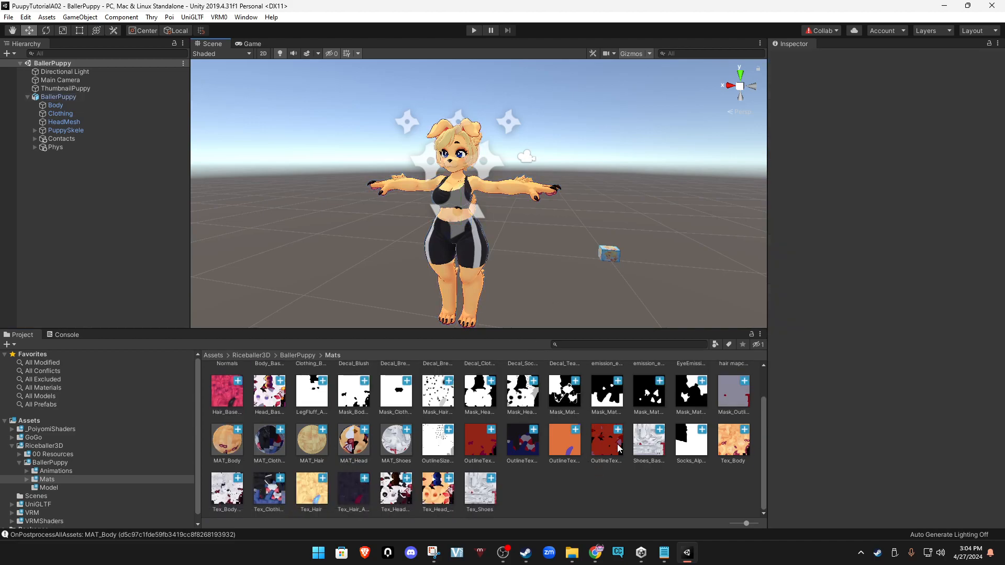
{"action": "scroll", "coordinate": [617, 444], "scroll_direction": "up", "scroll_amount": 2}
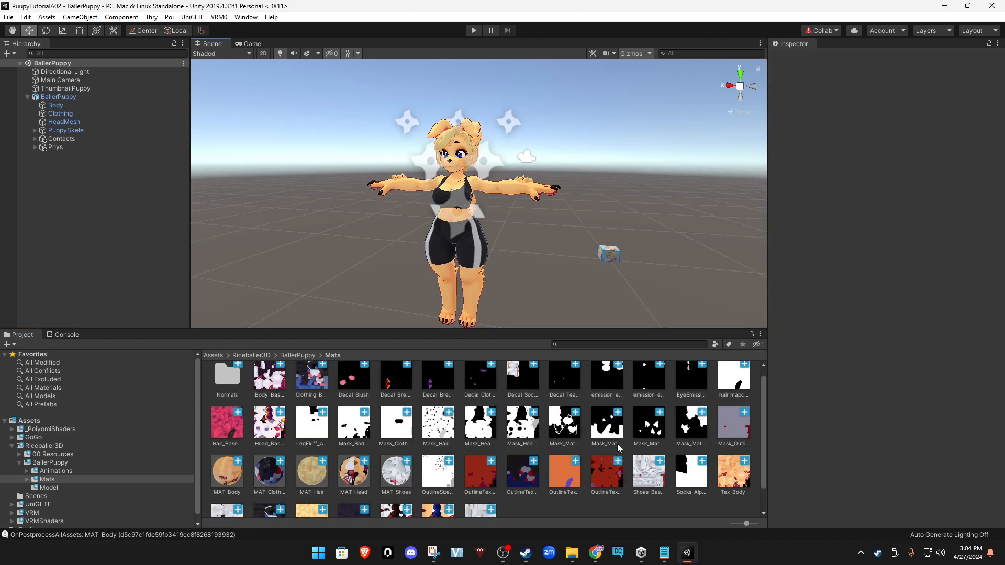
Assign Body_Base_color as the main texture of MAT_Body and Clothing_Base_color as the main texture of MAT_Clothing.
{"action": "left_click", "coordinate": [221, 495]}
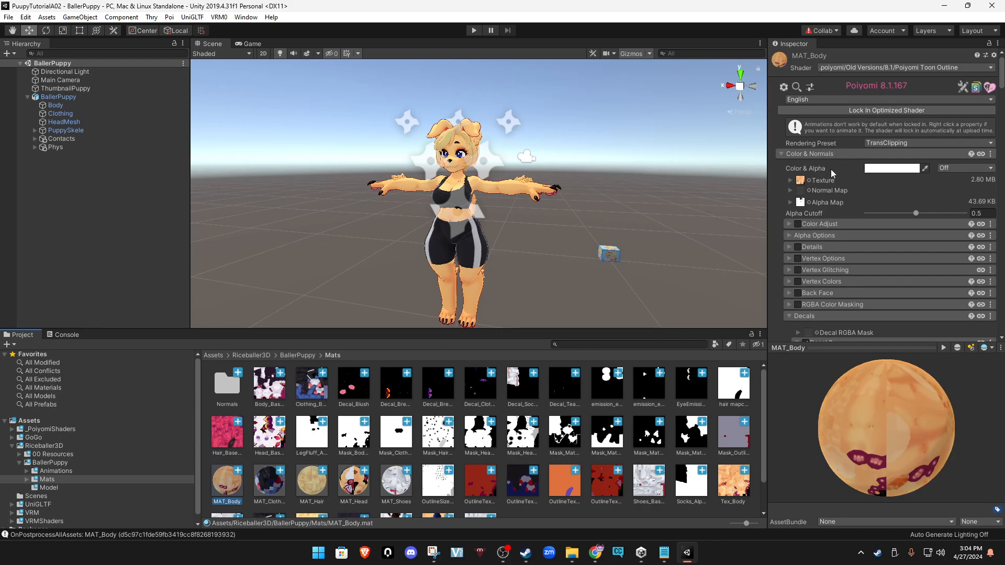
{"action": "left_click_drag", "start_coordinate": [273, 395], "coordinate": [803, 181]}
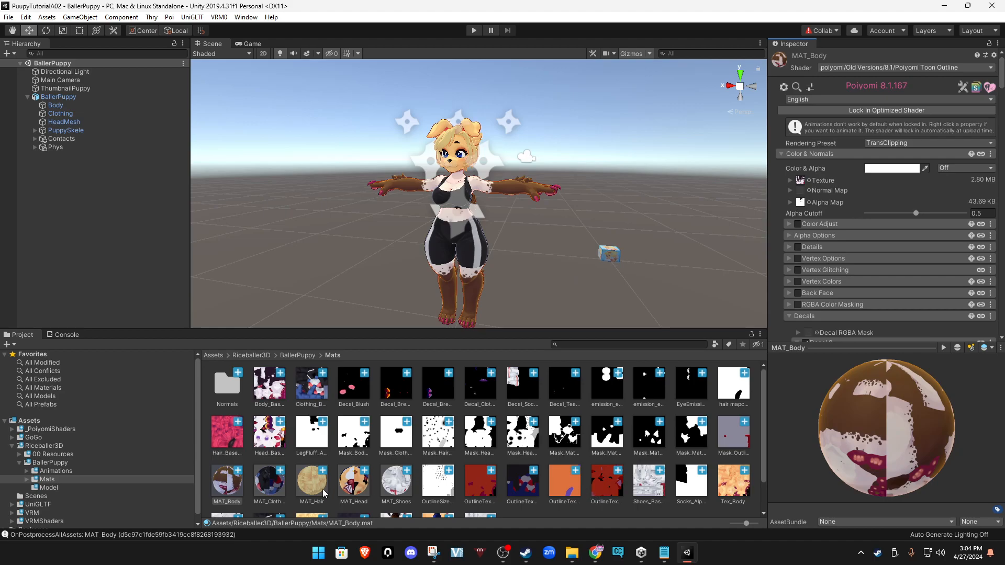
{"action": "left_click", "coordinate": [270, 490]}
{"action": "scroll", "coordinate": [443, 480], "scroll_direction": "down", "scroll_amount": 2}
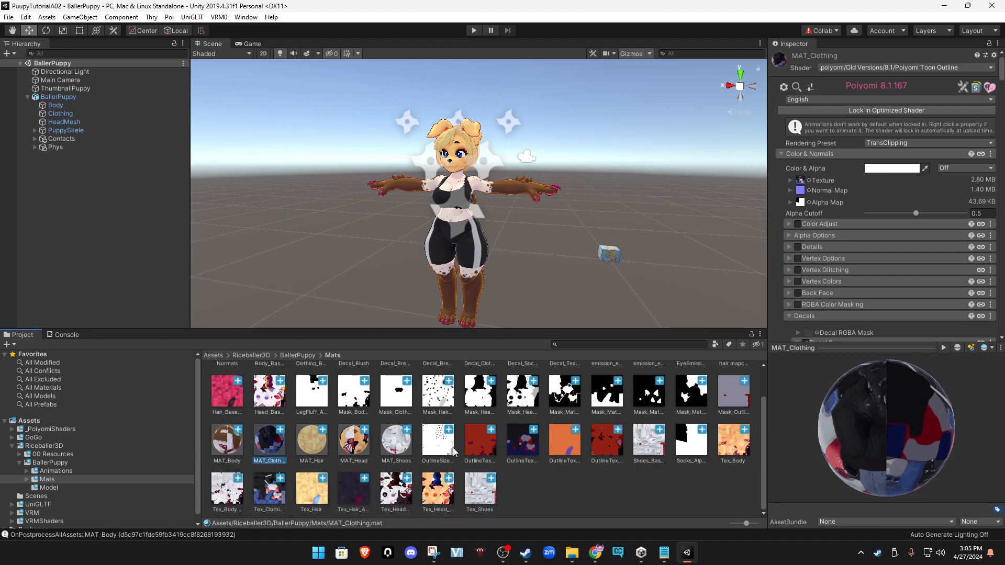
{"action": "scroll", "coordinate": [631, 421], "scroll_direction": "up", "scroll_amount": 1}
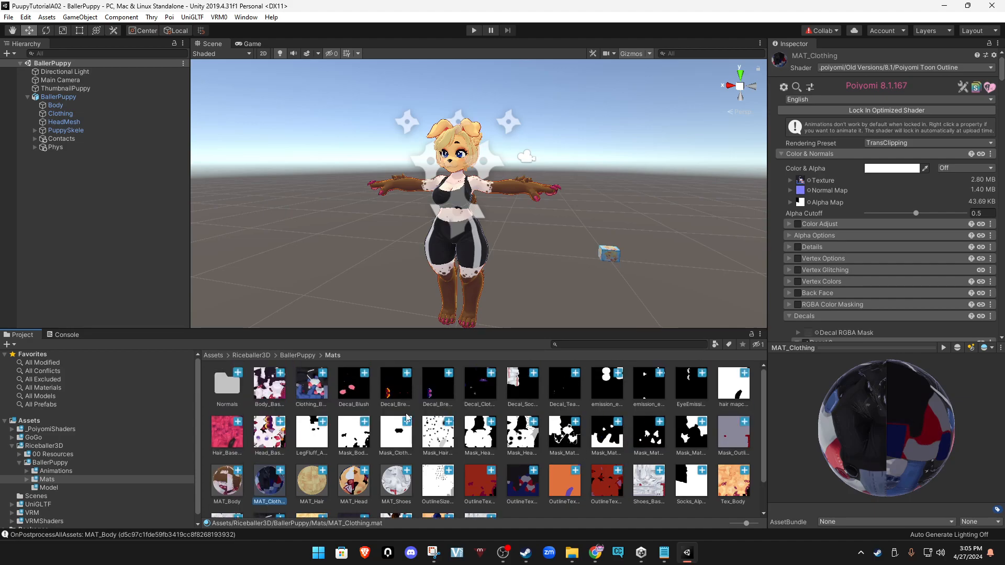
{"action": "left_click", "coordinate": [316, 400]}
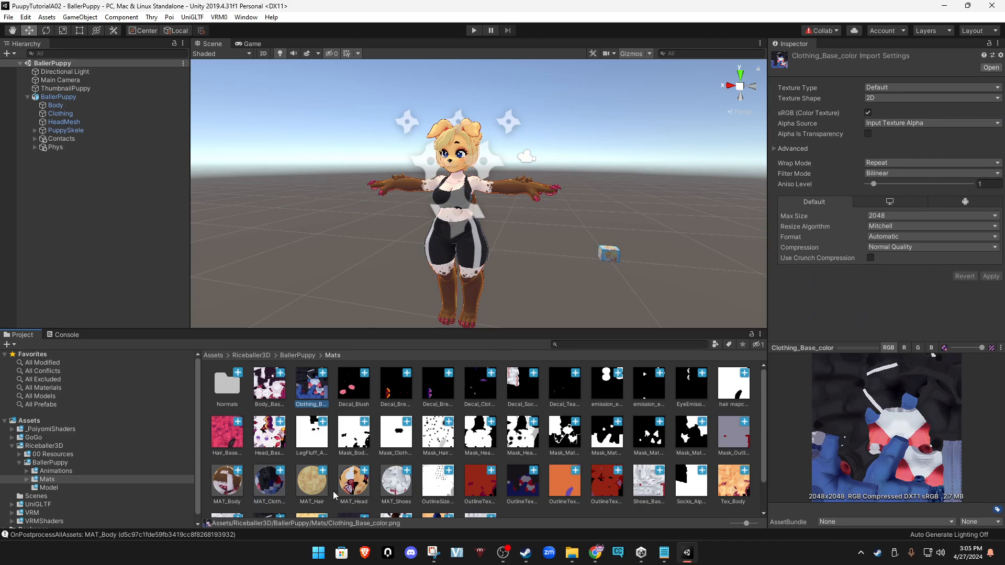
{"action": "left_click", "coordinate": [267, 491]}
{"action": "left_click_drag", "start_coordinate": [315, 391], "coordinate": [801, 116]}
{"action": "scroll", "coordinate": [825, 199], "scroll_direction": "down", "scroll_amount": 2}
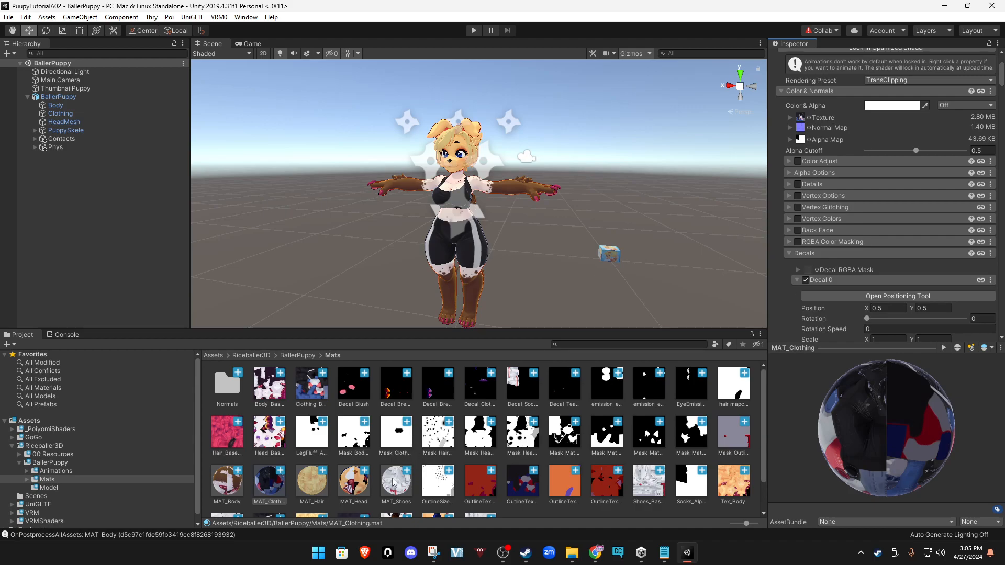
Assign the Hair_Base_color texture to MAT_Hair and the Head_Base_color texture to MAT_Head as their main textures.
{"action": "left_click", "coordinate": [309, 489]}
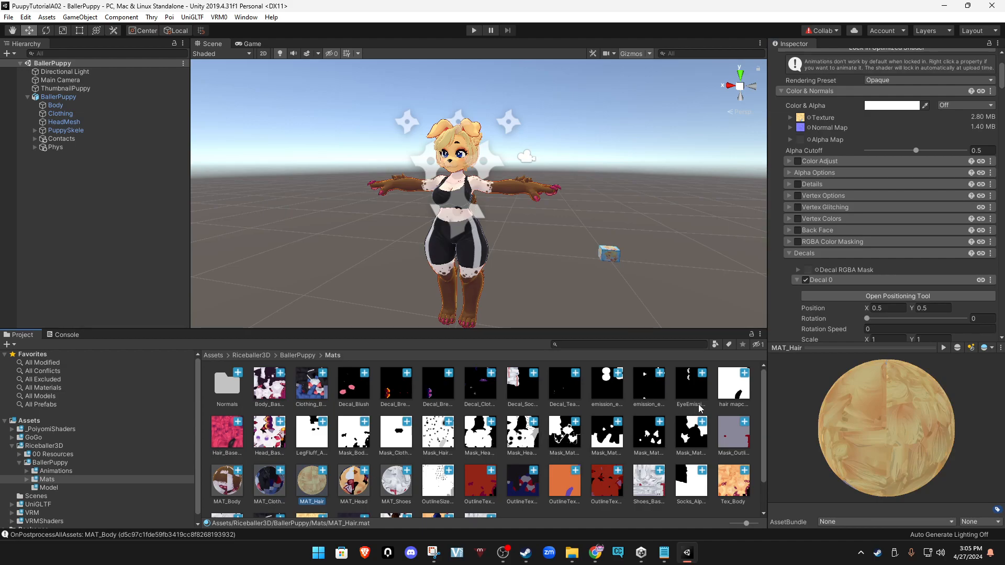
{"action": "left_click_drag", "start_coordinate": [230, 449], "coordinate": [805, 122]}
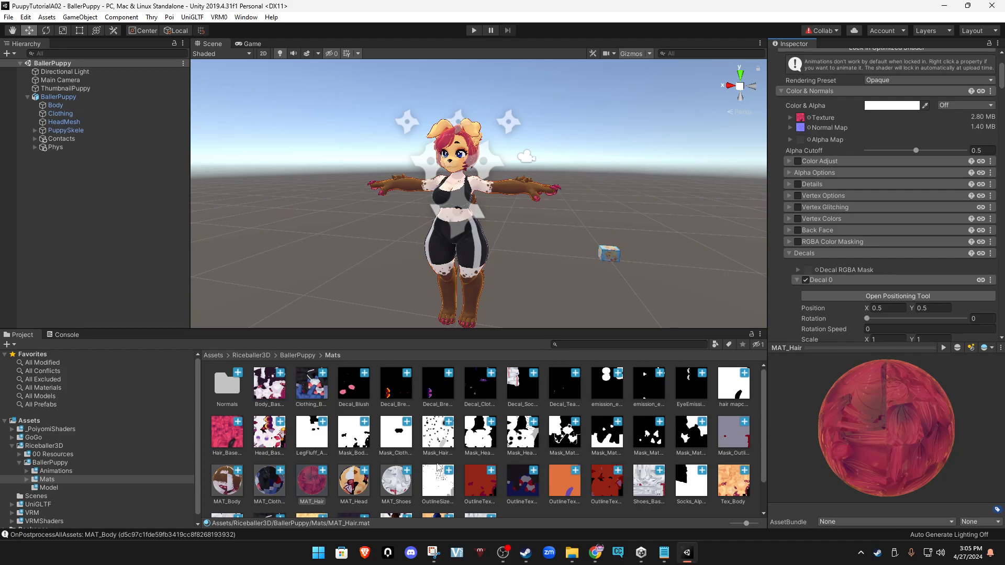
{"action": "left_click", "coordinate": [351, 494]}
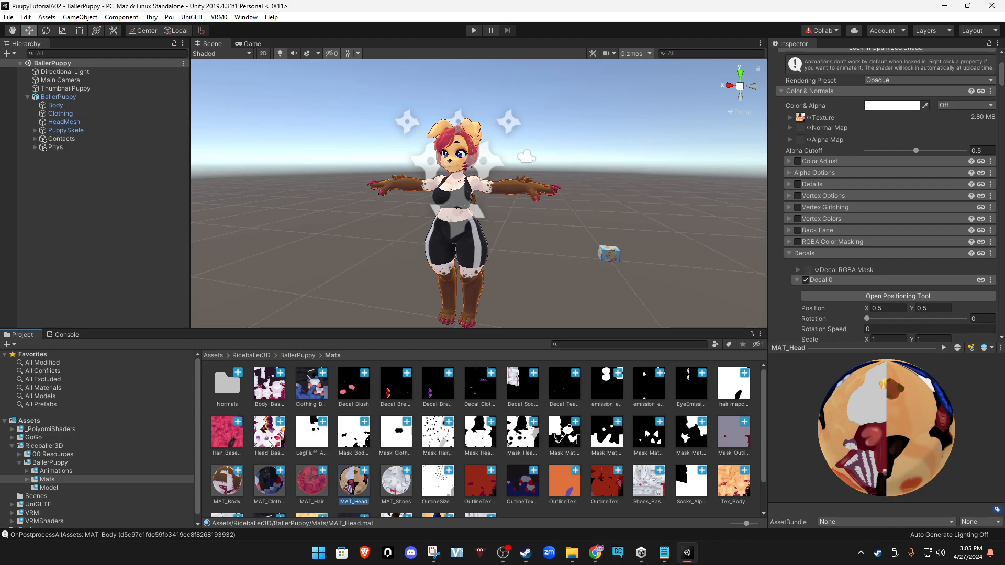
{"action": "left_click_drag", "start_coordinate": [269, 444], "coordinate": [803, 120]}
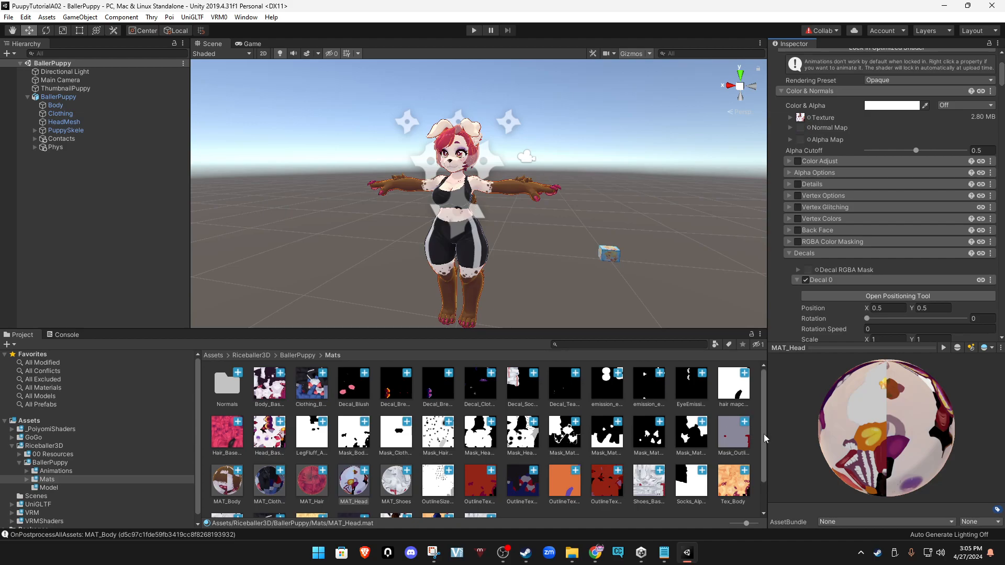
Assign the Shoes_Base_color texture as the main texture of MAT_Shoes.
{"action": "scroll", "coordinate": [760, 455], "scroll_direction": "down", "scroll_amount": 2}
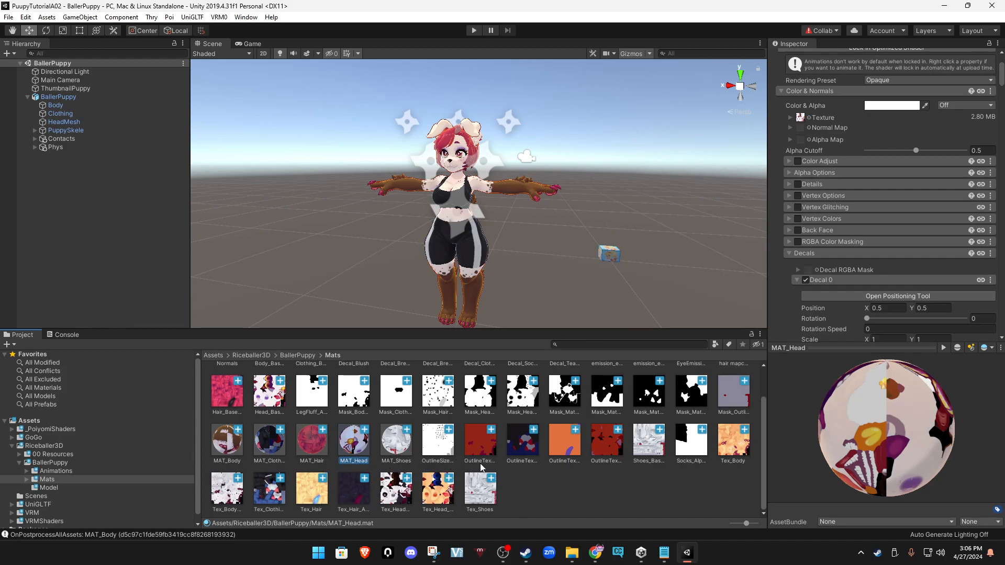
{"action": "left_click", "coordinate": [404, 453]}
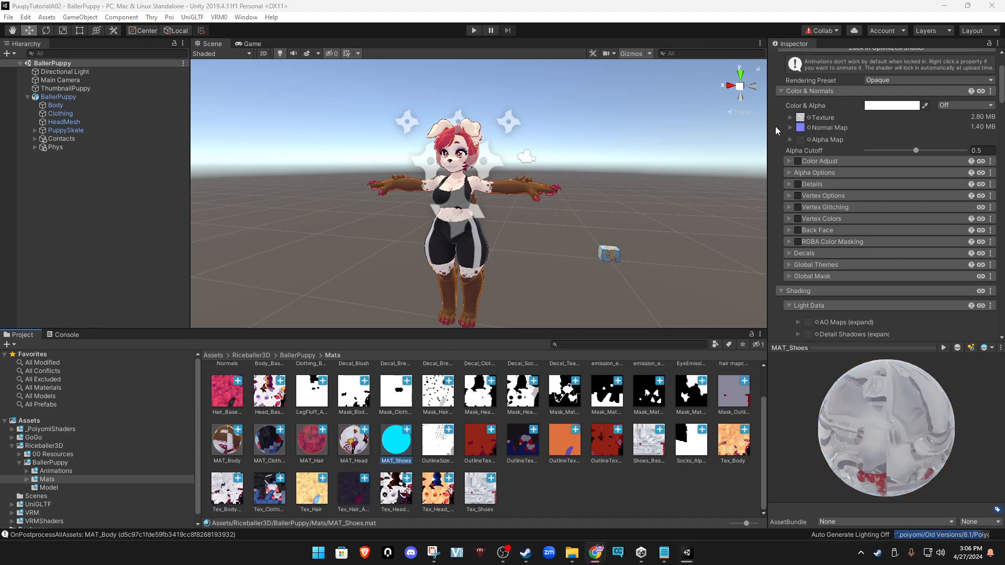
{"action": "left_click_drag", "start_coordinate": [642, 443], "coordinate": [804, 120]}
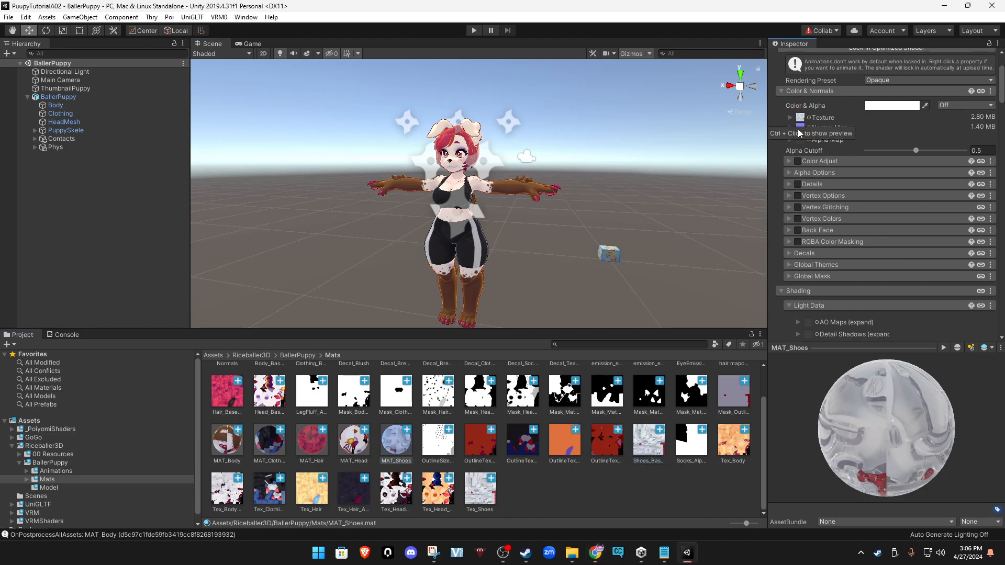
Examine the retextured avatar in the scene up close from several angles.
{"action": "left_click_drag", "start_coordinate": [570, 242], "coordinate": [539, 253], "text": "alt"}
{"action": "middle_click_drag", "start_coordinate": [539, 233], "coordinate": [539, 246]}
{"action": "scroll", "coordinate": [506, 235], "scroll_direction": "up", "scroll_amount": 3}
{"action": "scroll", "coordinate": [506, 235], "scroll_direction": "down", "scroll_amount": 3}
{"action": "left_click_drag", "start_coordinate": [505, 234], "coordinate": [568, 225], "text": "alt"}
{"action": "right_click_drag", "start_coordinate": [568, 225], "coordinate": [650, 292], "text": "alt"}
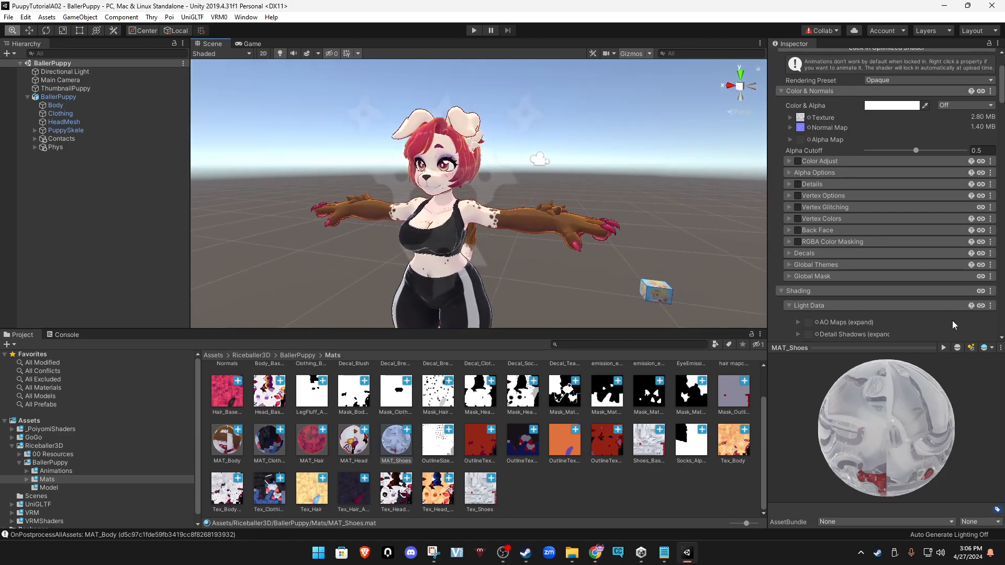
{"action": "middle_click_drag", "start_coordinate": [655, 292], "coordinate": [539, 179]}
{"action": "left_click_drag", "start_coordinate": [544, 199], "coordinate": [547, 214], "text": "alt"}
{"action": "left_click", "coordinate": [559, 170]}
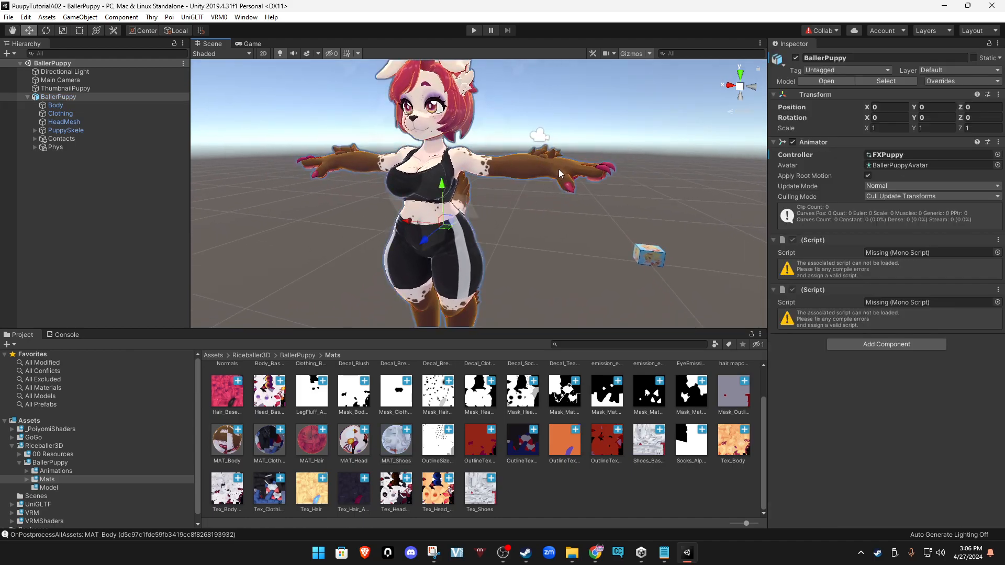
Disable Matcap 0 on the MAT_Body material.
{"action": "left_click", "coordinate": [227, 452]}
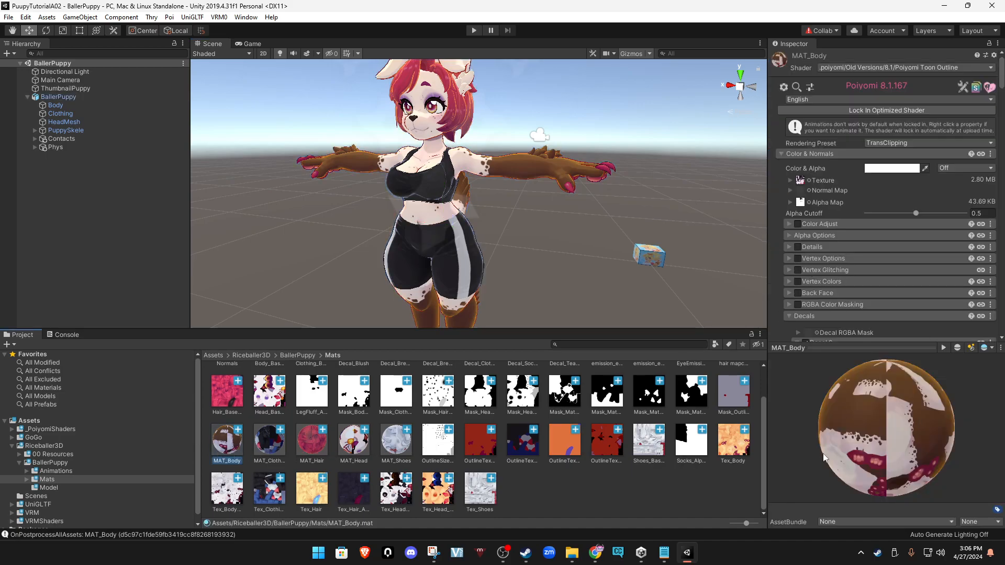
{"action": "scroll", "coordinate": [781, 242], "scroll_direction": "down", "scroll_amount": 3}
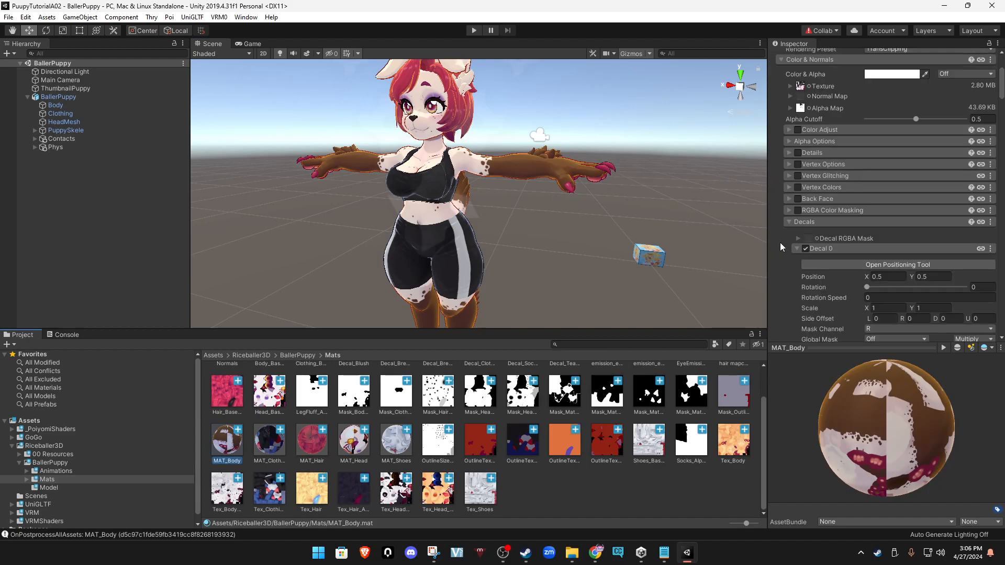
{"action": "scroll", "coordinate": [777, 234], "scroll_direction": "down", "scroll_amount": 3}
{"action": "scroll", "coordinate": [777, 234], "scroll_direction": "up", "scroll_amount": 3}
{"action": "scroll", "coordinate": [779, 230], "scroll_direction": "down", "scroll_amount": 15}
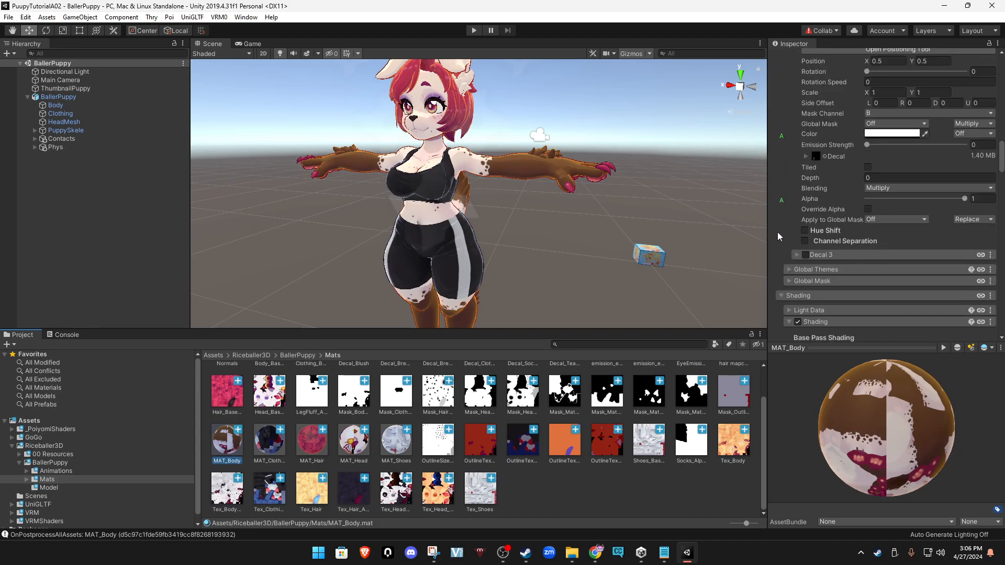
{"action": "scroll", "coordinate": [778, 234], "scroll_direction": "down", "scroll_amount": 9}
{"action": "scroll", "coordinate": [778, 234], "scroll_direction": "up", "scroll_amount": 3}
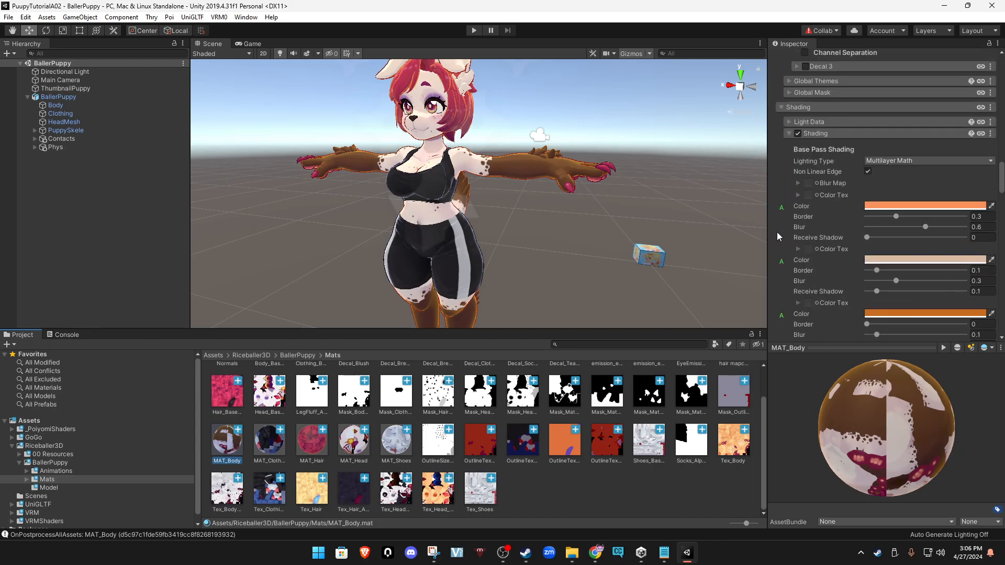
{"action": "scroll", "coordinate": [777, 233], "scroll_direction": "down", "scroll_amount": 10}
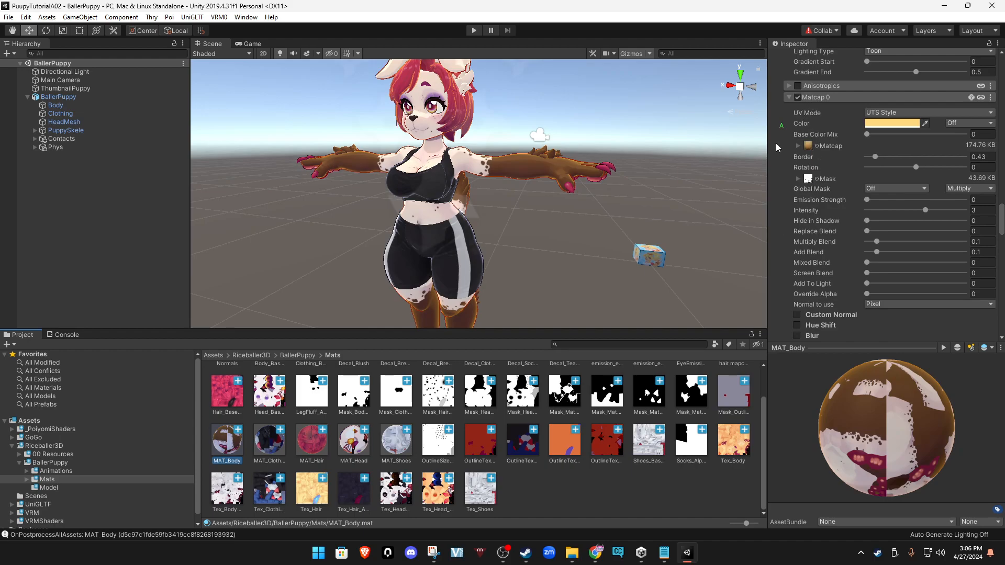
{"action": "left_click", "coordinate": [798, 98]}
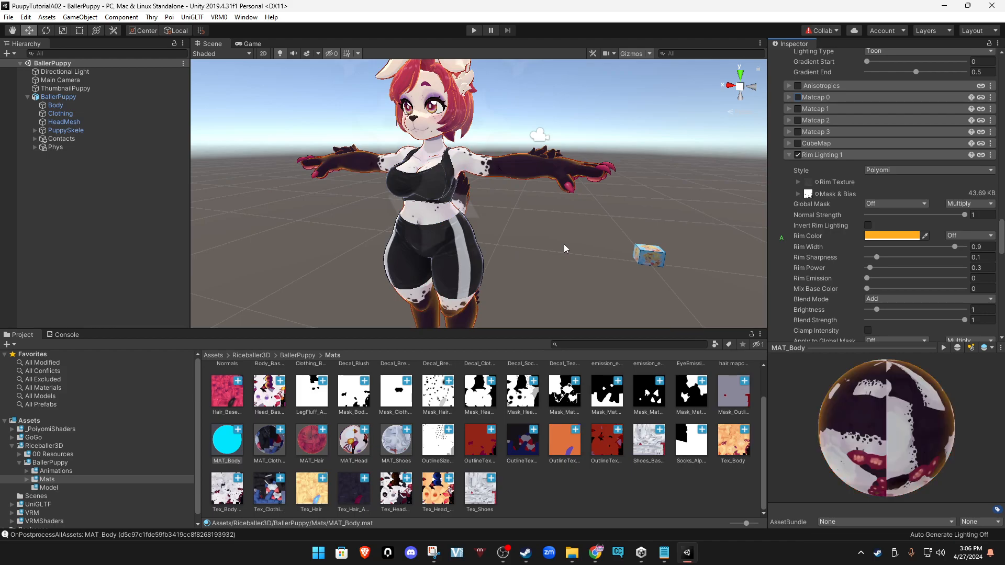
Set the first Base Pass Shading color of MAT_Body to a medium blue.
{"action": "scroll", "coordinate": [780, 194], "scroll_direction": "up", "scroll_amount": 5}
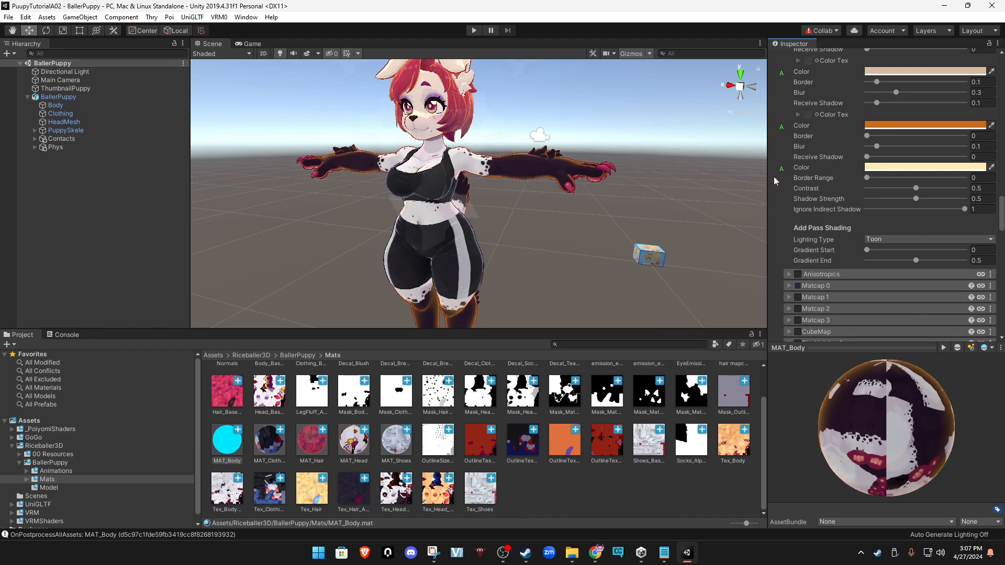
{"action": "scroll", "coordinate": [775, 177], "scroll_direction": "up", "scroll_amount": 5}
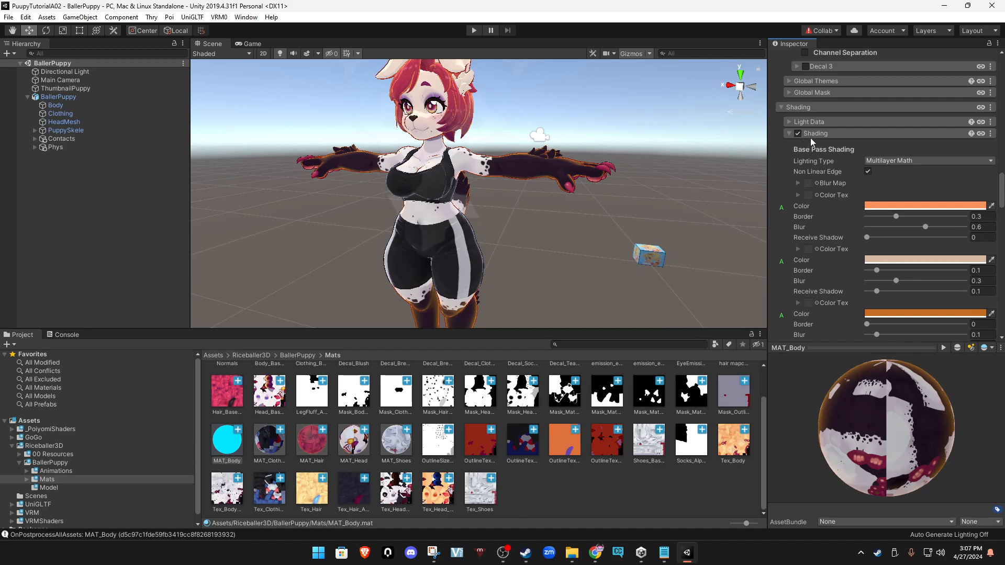
{"action": "scroll", "coordinate": [773, 163], "scroll_direction": "up", "scroll_amount": 10}
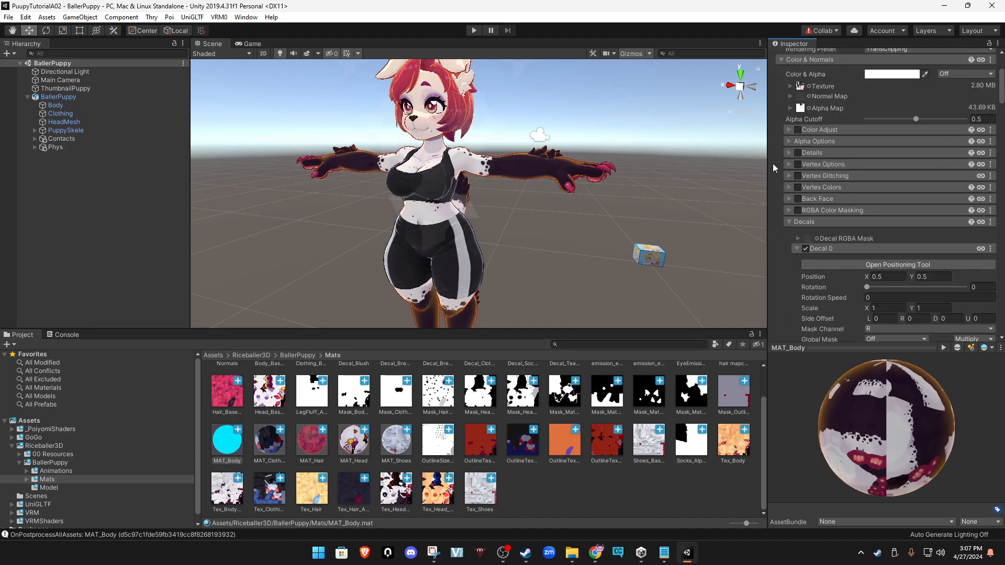
{"action": "scroll", "coordinate": [773, 163], "scroll_direction": "down", "scroll_amount": 5}
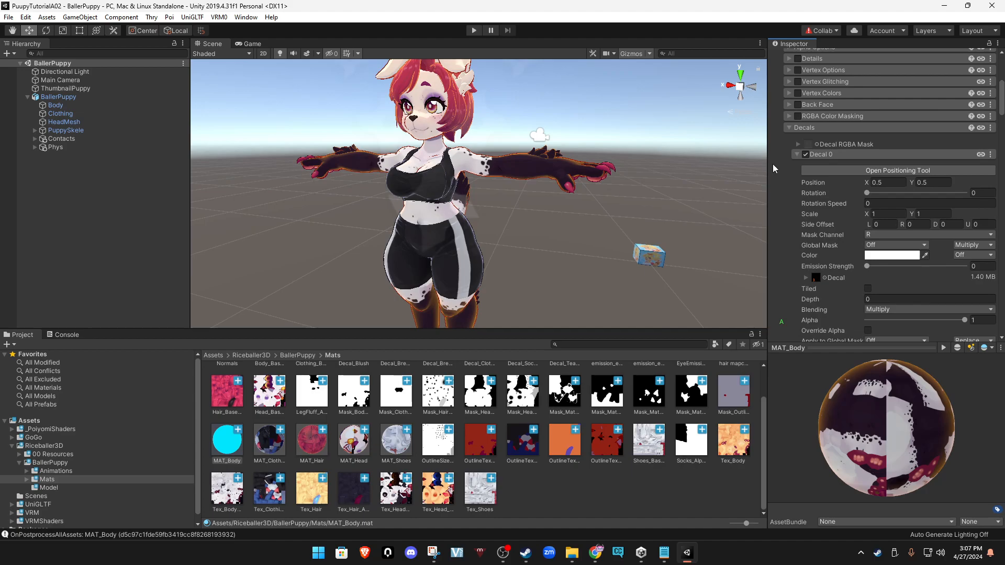
{"action": "scroll", "coordinate": [779, 178], "scroll_direction": "down", "scroll_amount": 10}
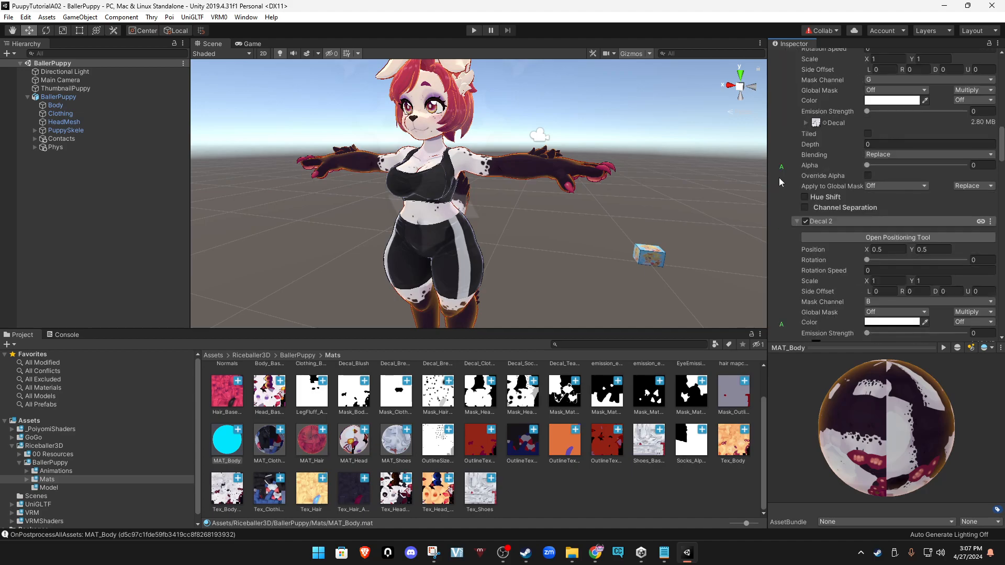
{"action": "scroll", "coordinate": [779, 178], "scroll_direction": "down", "scroll_amount": 3}
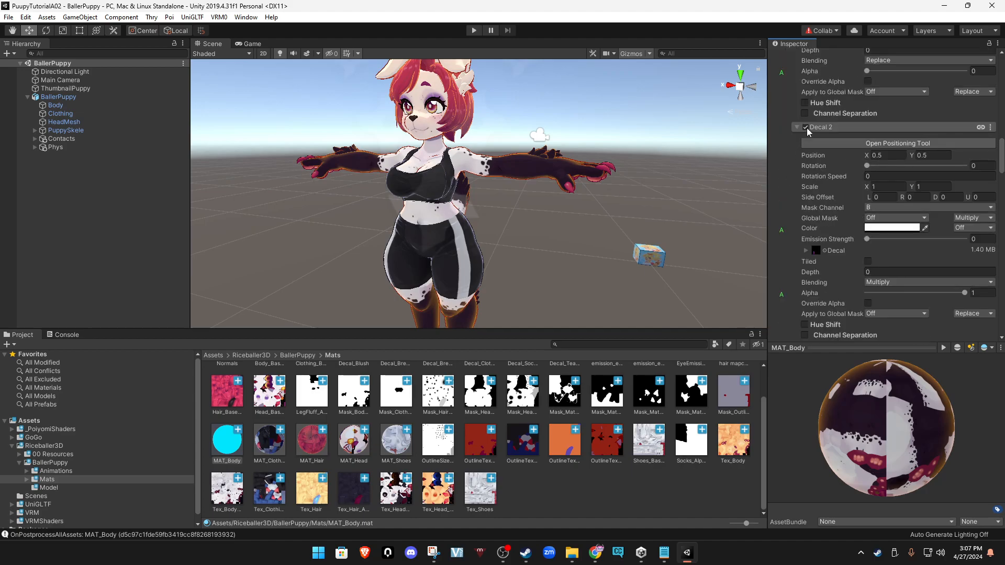
{"action": "scroll", "coordinate": [777, 202], "scroll_direction": "down", "scroll_amount": 8}
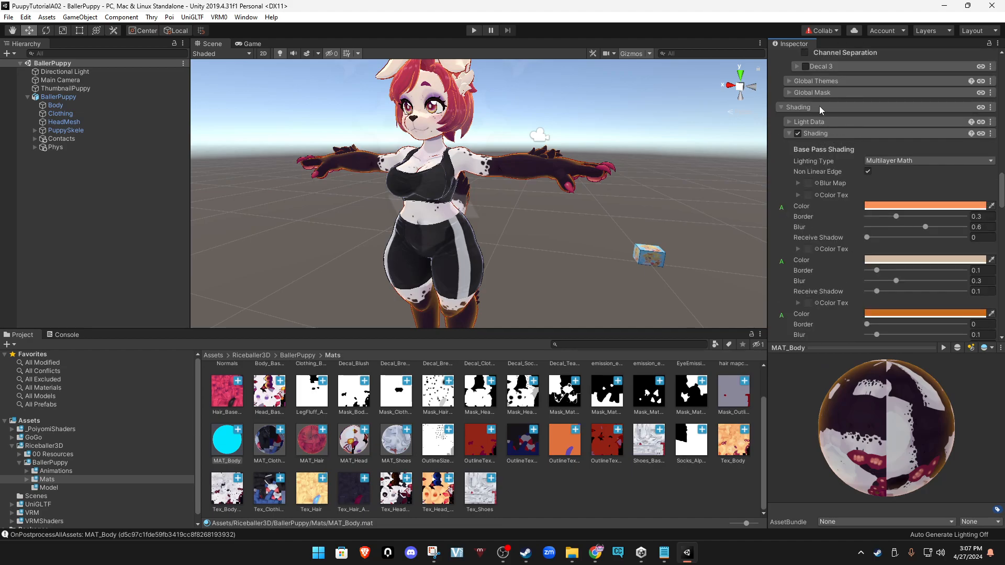
{"action": "left_click", "coordinate": [896, 205]}
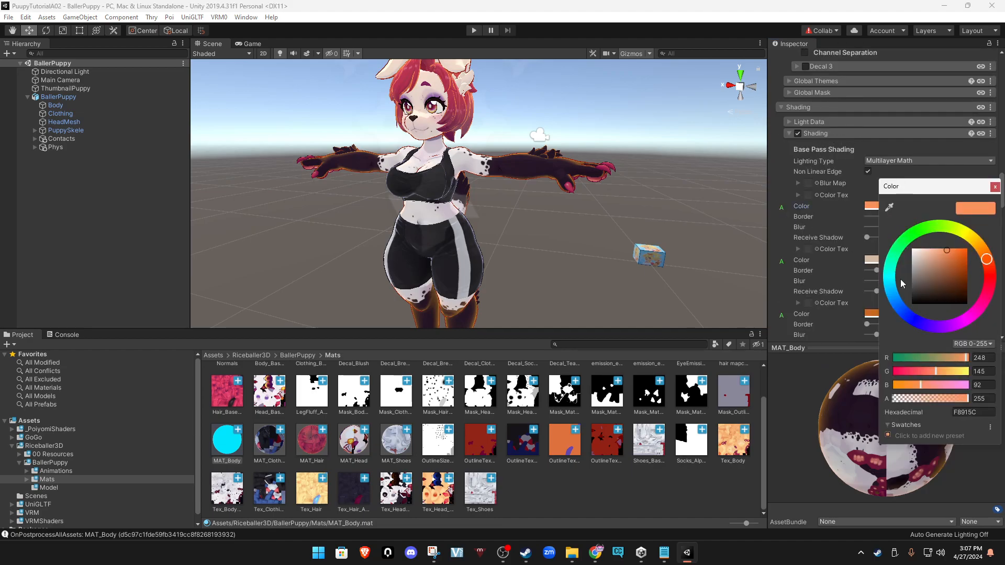
{"action": "left_click", "coordinate": [902, 318]}
{"action": "left_click", "coordinate": [867, 253]}
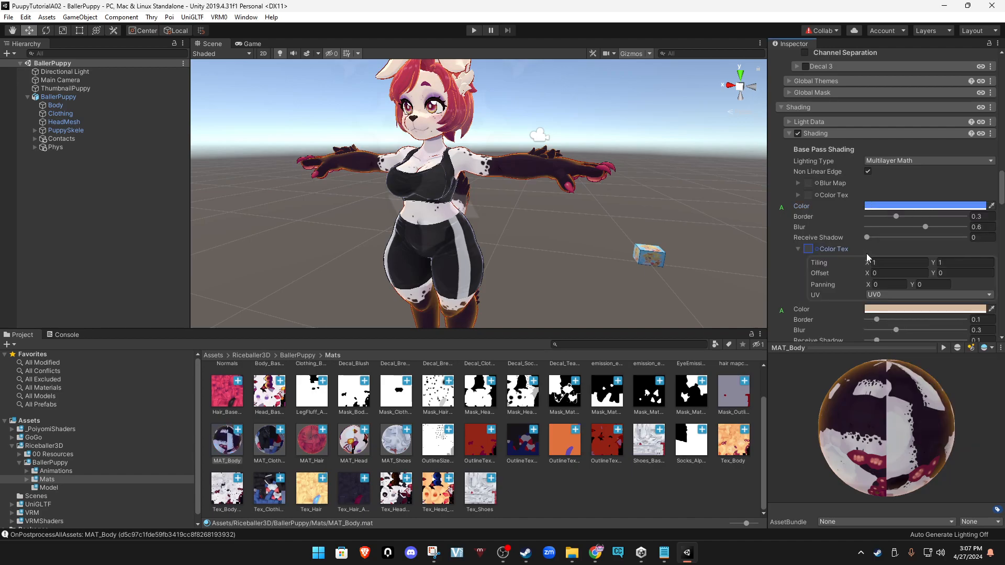
Recolor MAT_Body's remaining base pass shading: second color pale blue, third color 2158C5 and border color B8D5FF.
{"action": "scroll", "coordinate": [798, 282], "scroll_direction": "down", "scroll_amount": 6}
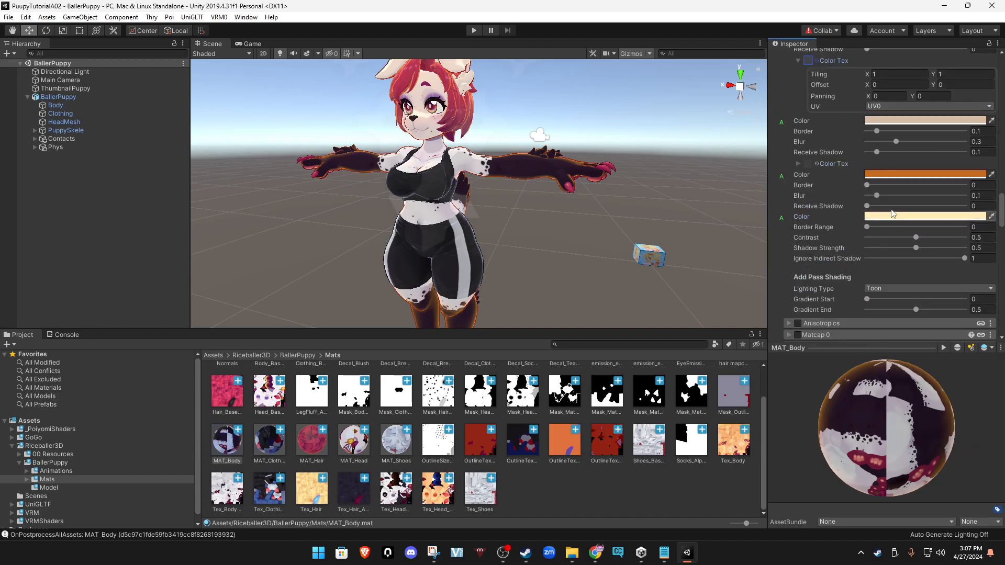
{"action": "left_click", "coordinate": [882, 123]}
{"action": "left_click", "coordinate": [900, 314]}
{"action": "left_click", "coordinate": [904, 314]}
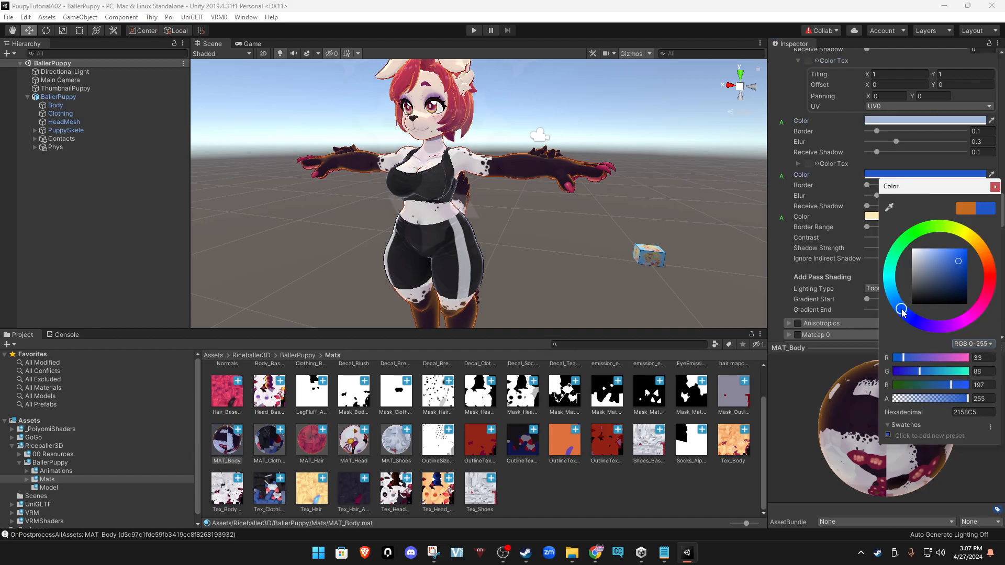
{"action": "left_click", "coordinate": [871, 216]}
{"action": "left_click", "coordinate": [899, 310]}
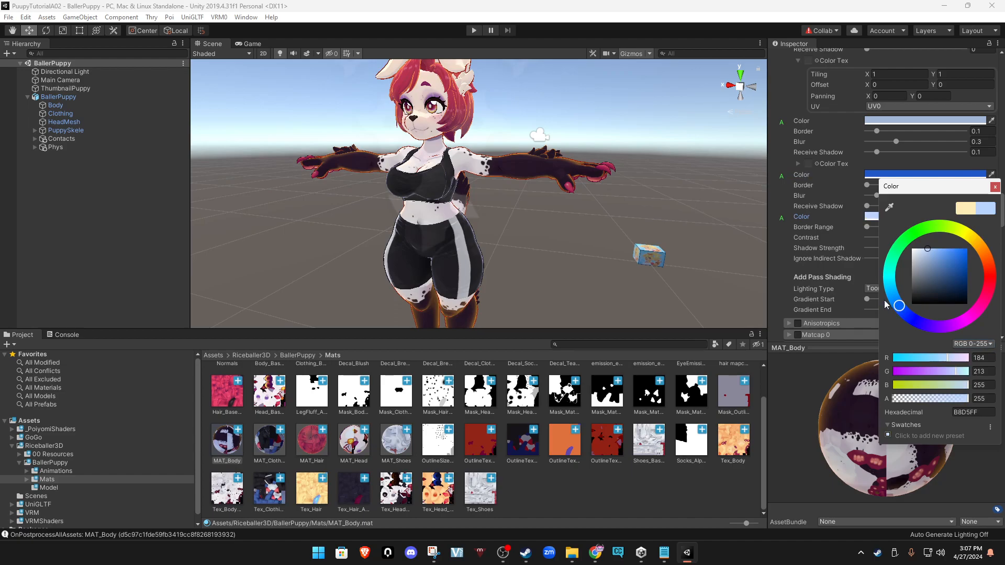
Set the Rim Color of Rim Lighting 1 on MAT_Body to a light blue.
{"action": "scroll", "coordinate": [790, 269], "scroll_direction": "down", "scroll_amount": 3}
{"action": "scroll", "coordinate": [791, 268], "scroll_direction": "down", "scroll_amount": 3}
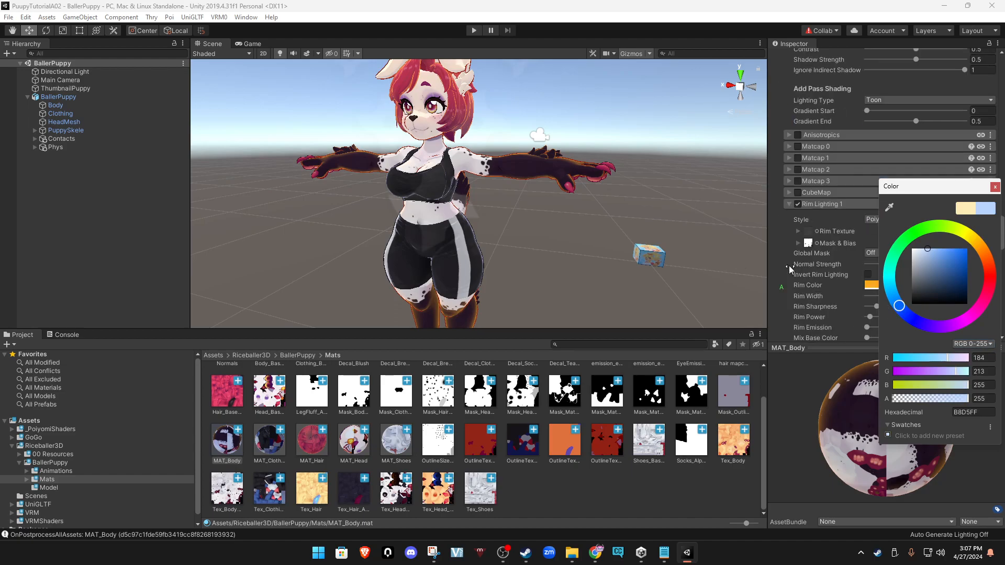
{"action": "left_click", "coordinate": [870, 287]}
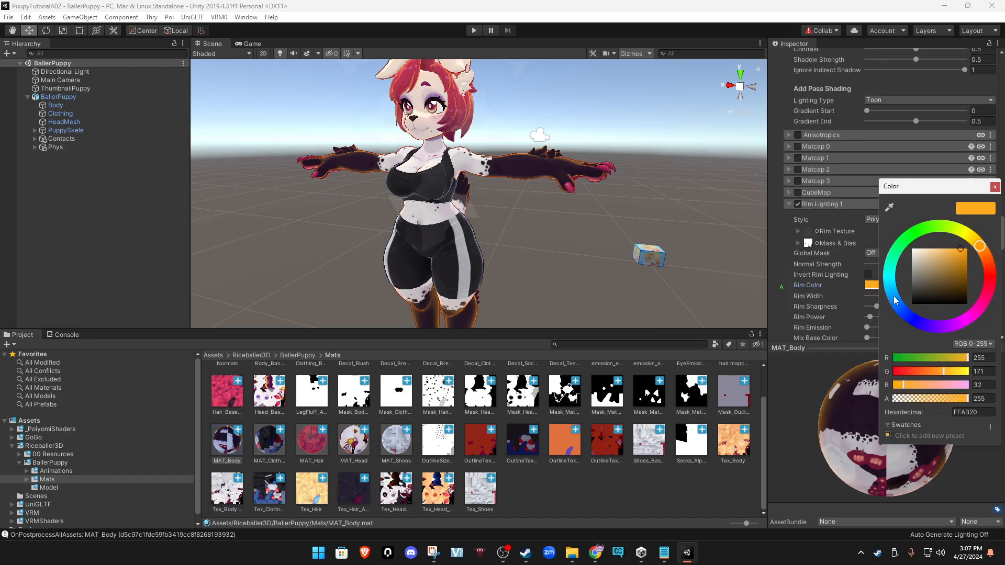
{"action": "left_click", "coordinate": [900, 312]}
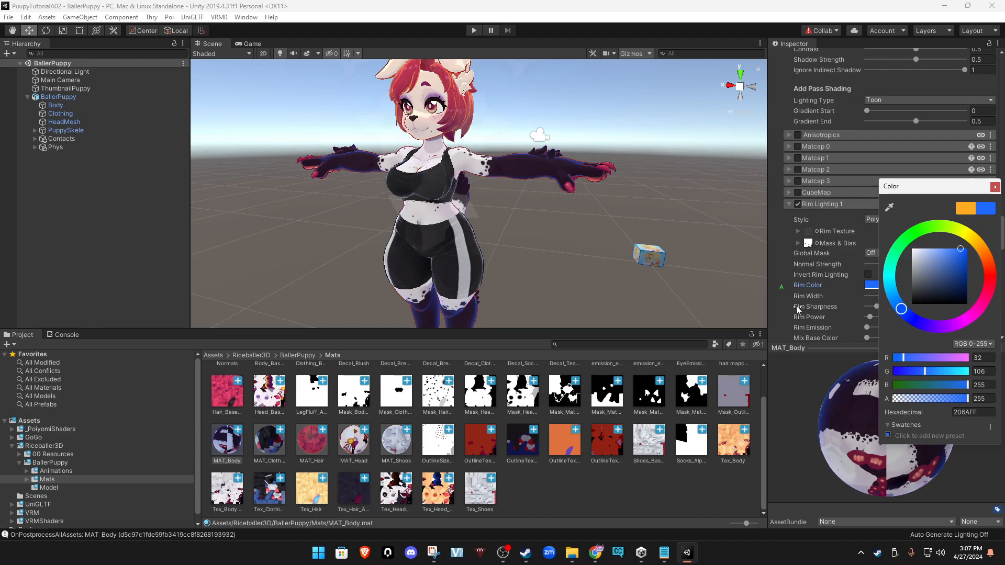
{"action": "left_click", "coordinate": [913, 319]}
{"action": "left_click", "coordinate": [942, 250]}
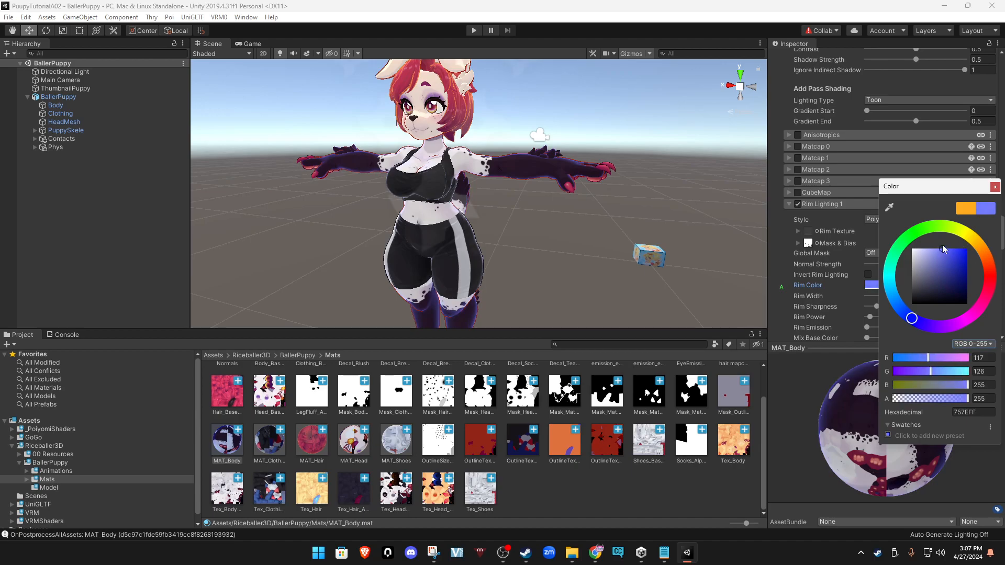
{"action": "left_click", "coordinate": [900, 308]}
{"action": "left_click_drag", "start_coordinate": [557, 225], "coordinate": [534, 230], "text": "alt"}
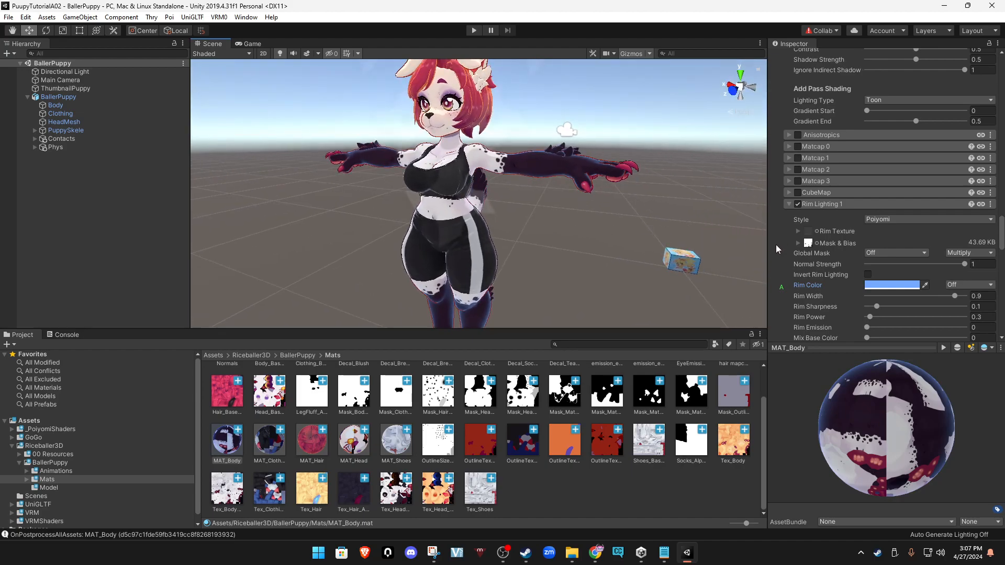
Set the outline color of MAT_Body to a light purple and check the avatar in the scene.
{"action": "scroll", "coordinate": [776, 246], "scroll_direction": "down", "scroll_amount": 10}
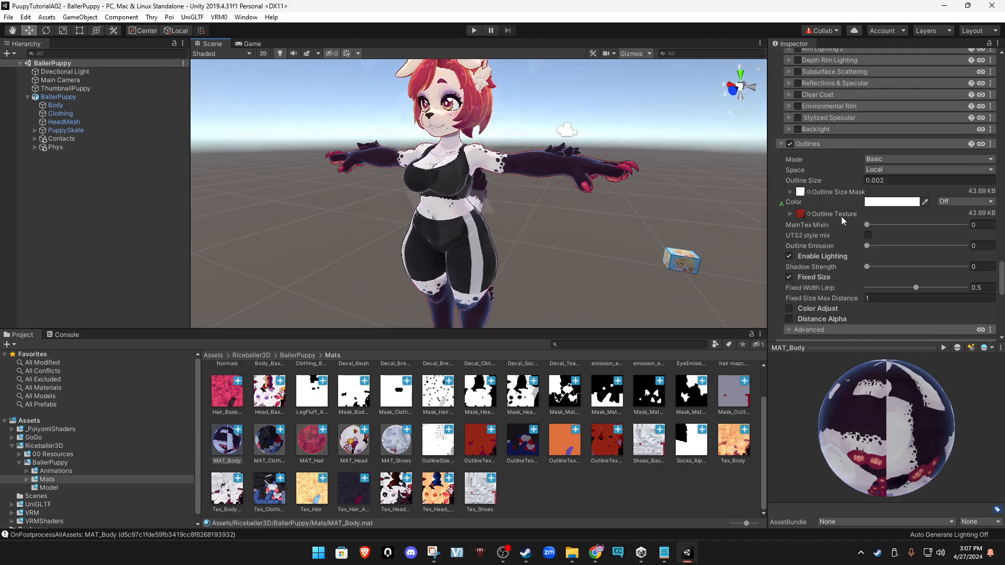
{"action": "left_click", "coordinate": [876, 202]}
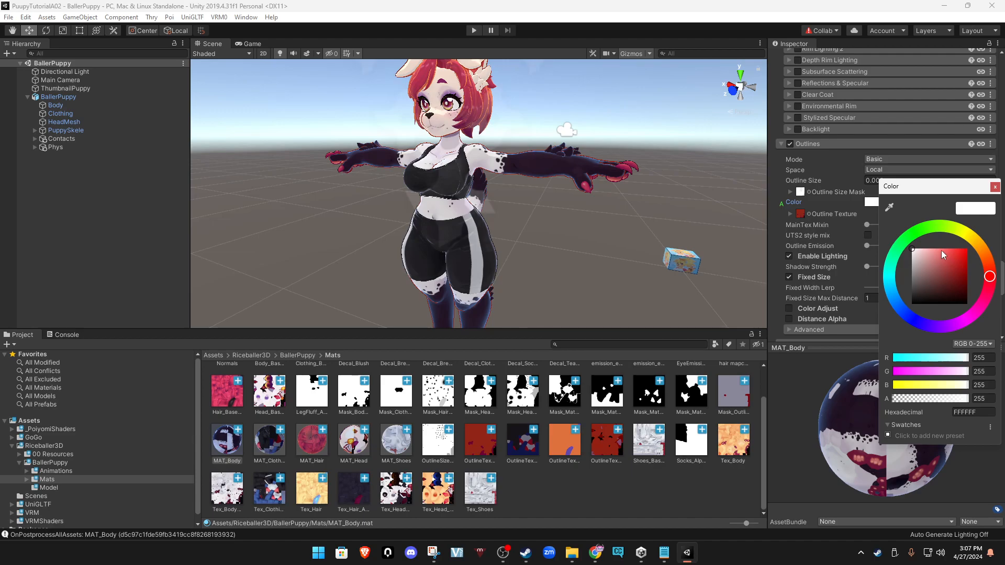
{"action": "left_click", "coordinate": [938, 251]}
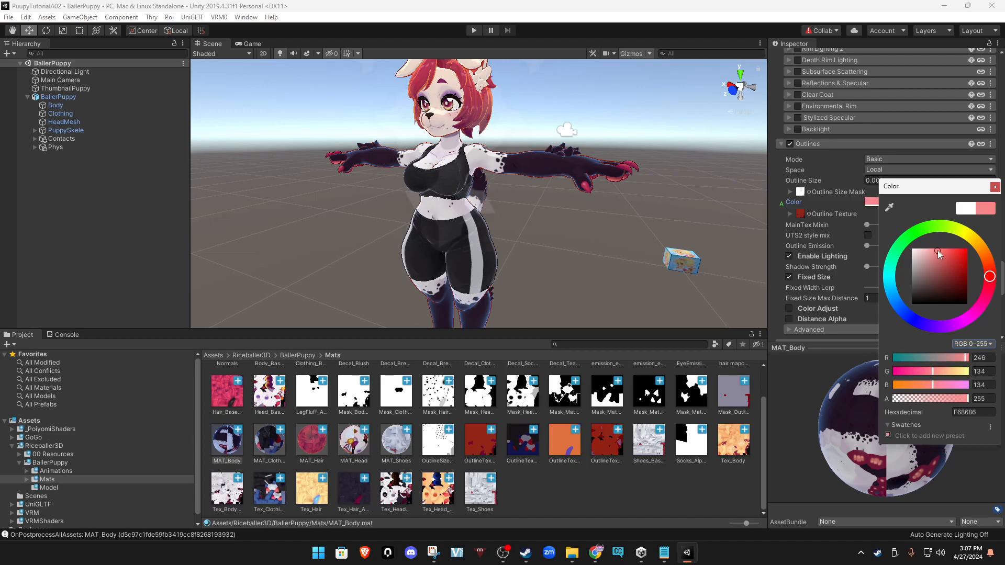
{"action": "left_click", "coordinate": [930, 324]}
{"action": "left_click", "coordinate": [543, 189], "text": "alt"}
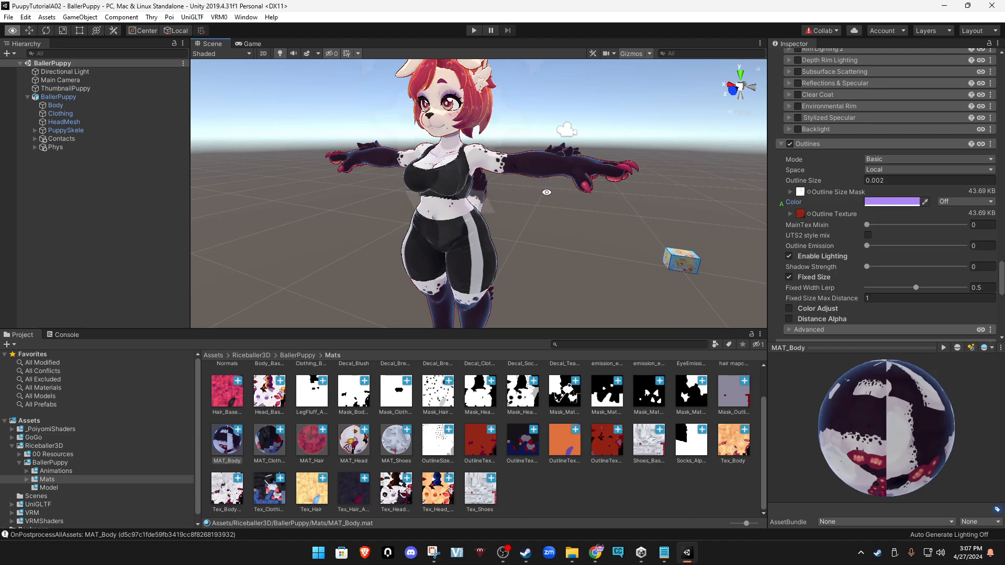
{"action": "mouse_move", "coordinate": [595, 220]}
{"action": "left_mouse_down", "text": "alt"}
{"action": "mouse_move", "coordinate": [602, 224]}
{"action": "mouse_move", "coordinate": [591, 226]}
{"action": "left_mouse_up", "text": "alt"}
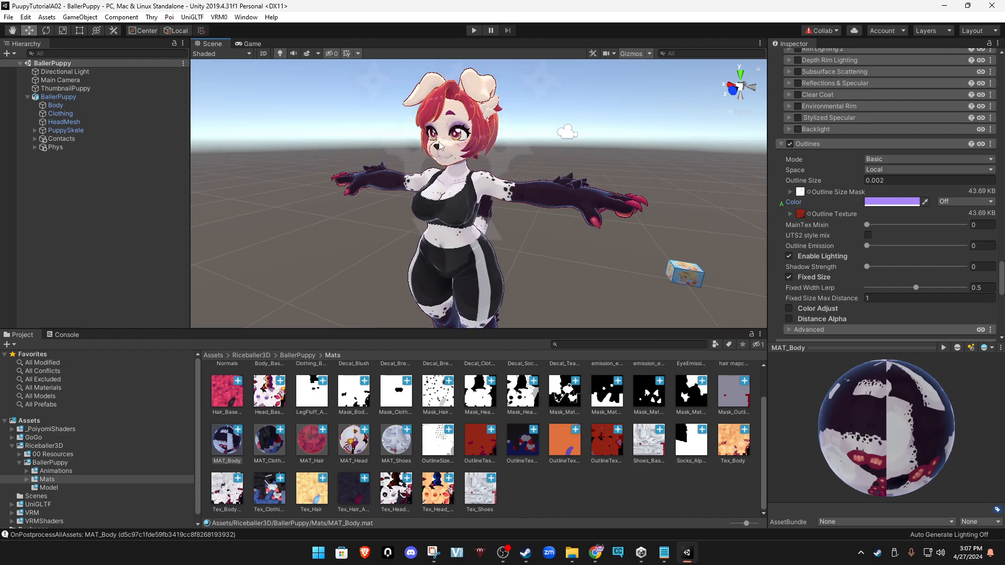
Set the Rim Color of Rim Lighting 1 on MAT_Head to blue 2060FF.
{"action": "left_click", "coordinate": [355, 455]}
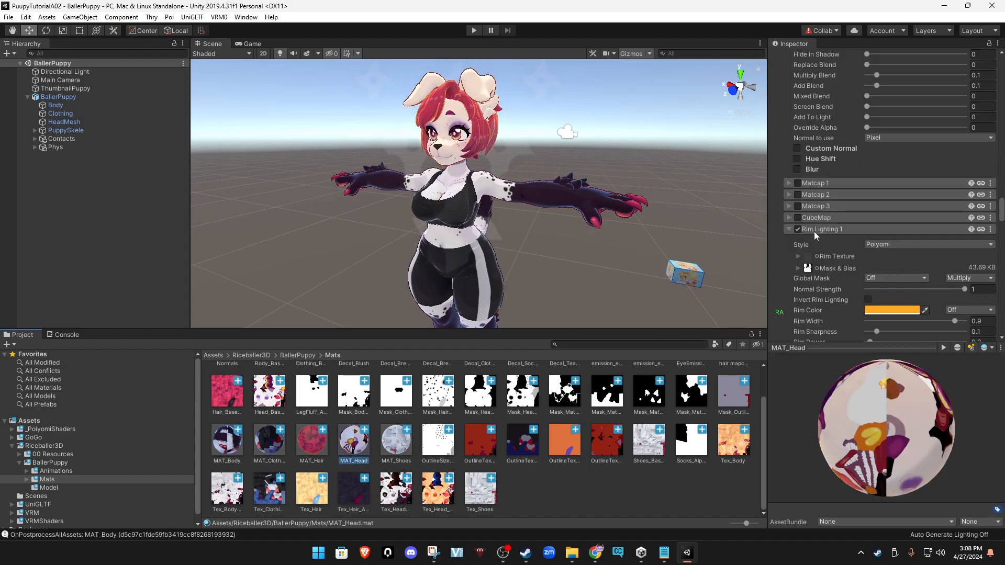
{"action": "scroll", "coordinate": [787, 290], "scroll_direction": "down", "scroll_amount": 4}
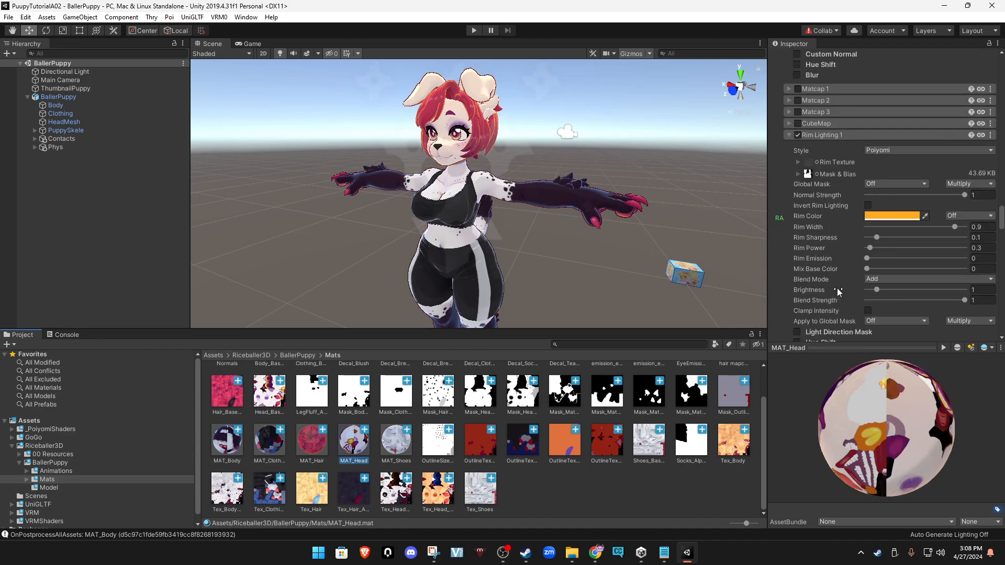
{"action": "left_click", "coordinate": [881, 216]}
{"action": "left_click", "coordinate": [904, 310]}
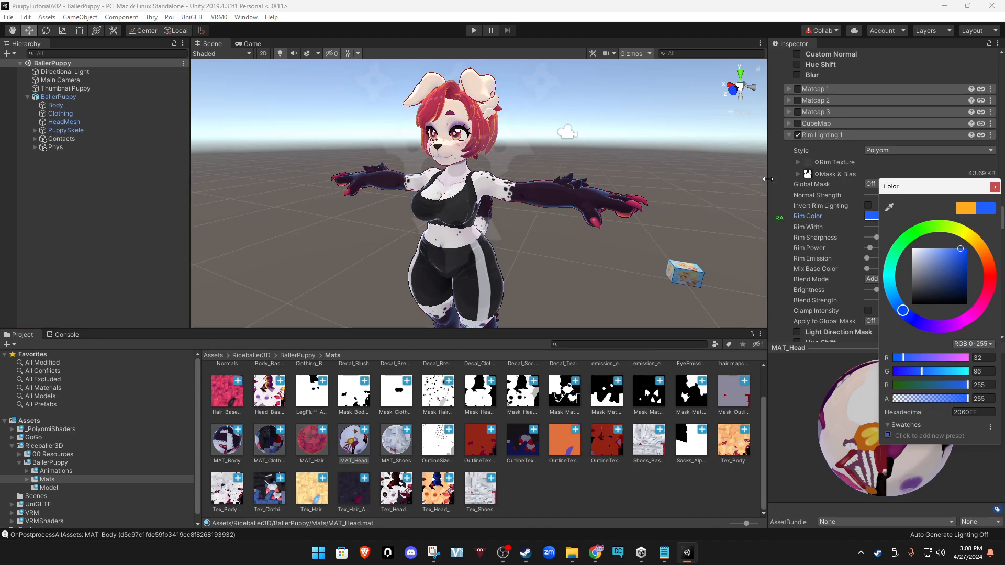
Disable Matcap 0 on the MAT_Head material, toggling it to compare the look.
{"action": "scroll", "coordinate": [770, 179], "scroll_direction": "up", "scroll_amount": 12}
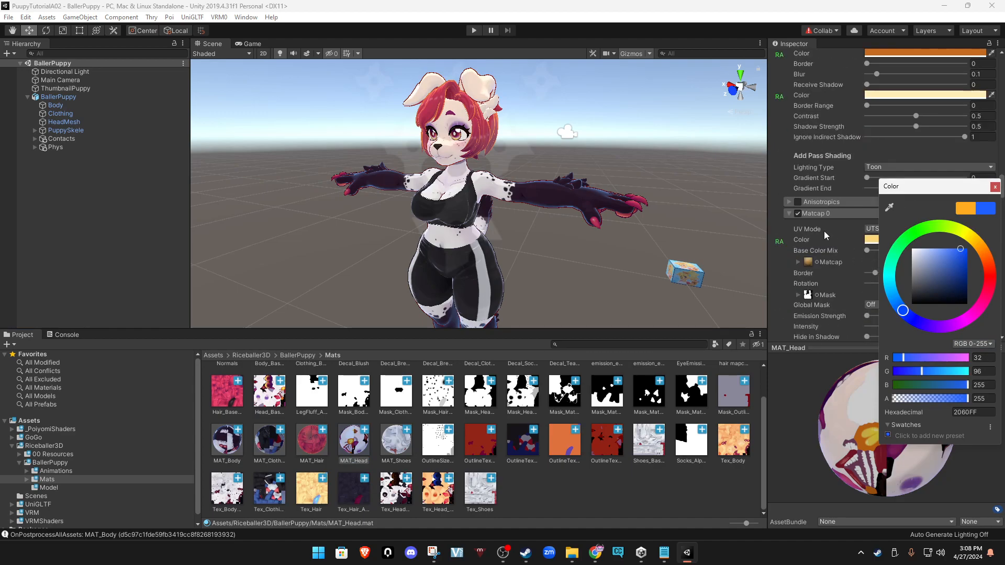
{"action": "left_click", "coordinate": [799, 215]}
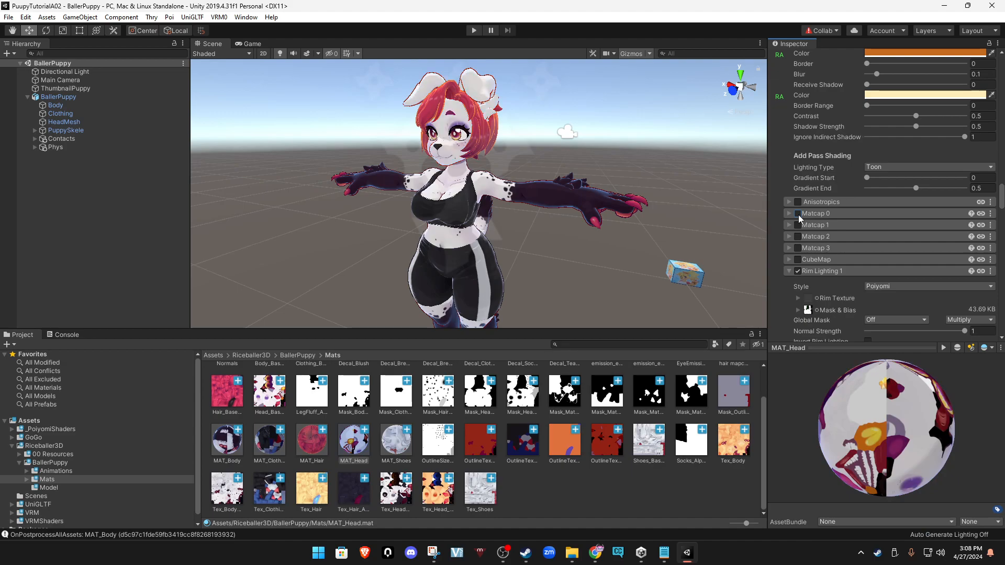
{"action": "left_click", "coordinate": [798, 214]}
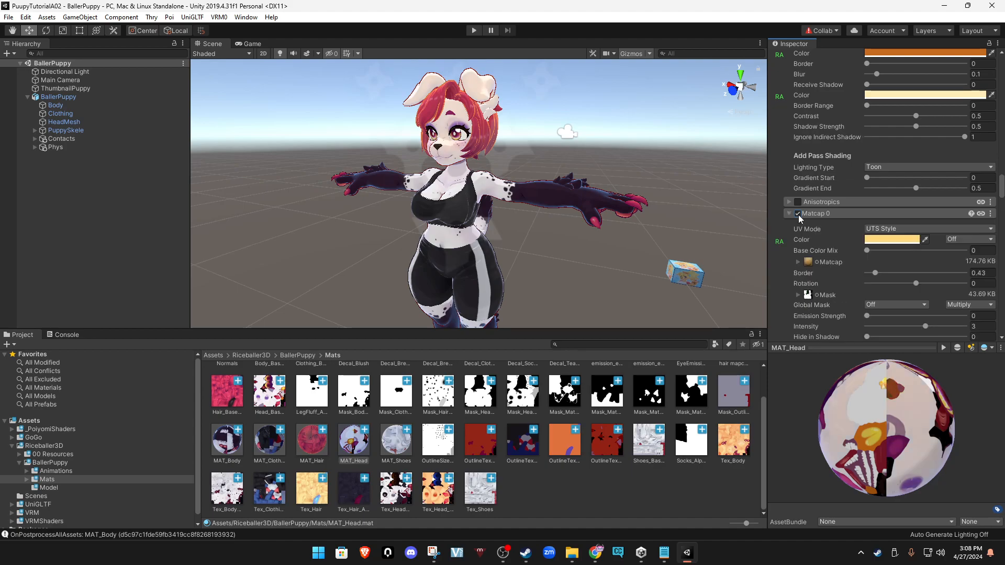
{"action": "left_click", "coordinate": [797, 214]}
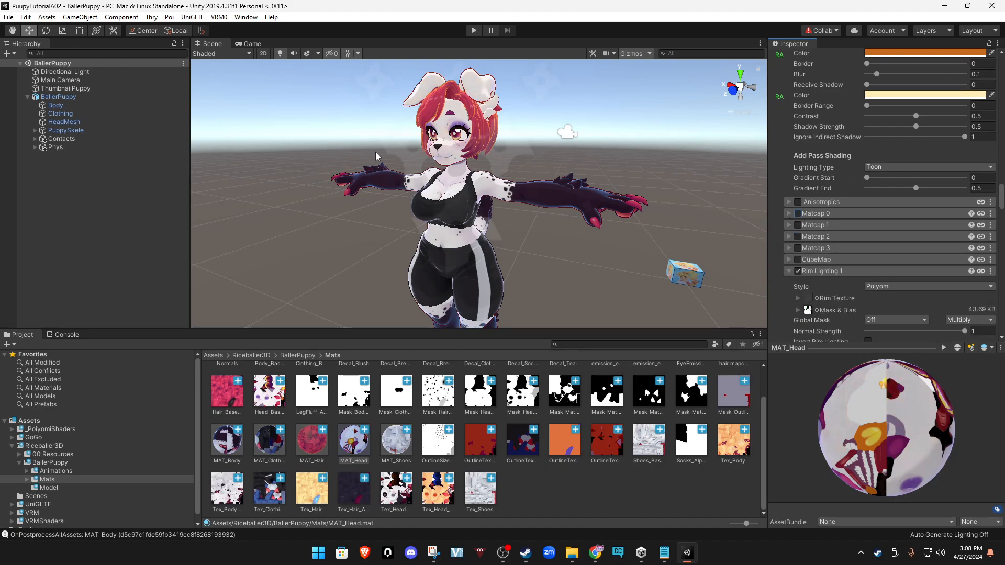
Shift the hue of the four Base Pass Shading colors on MAT_Head to blue, keeping each one's saturation and brightness.
{"action": "scroll", "coordinate": [779, 197], "scroll_direction": "up", "scroll_amount": 5}
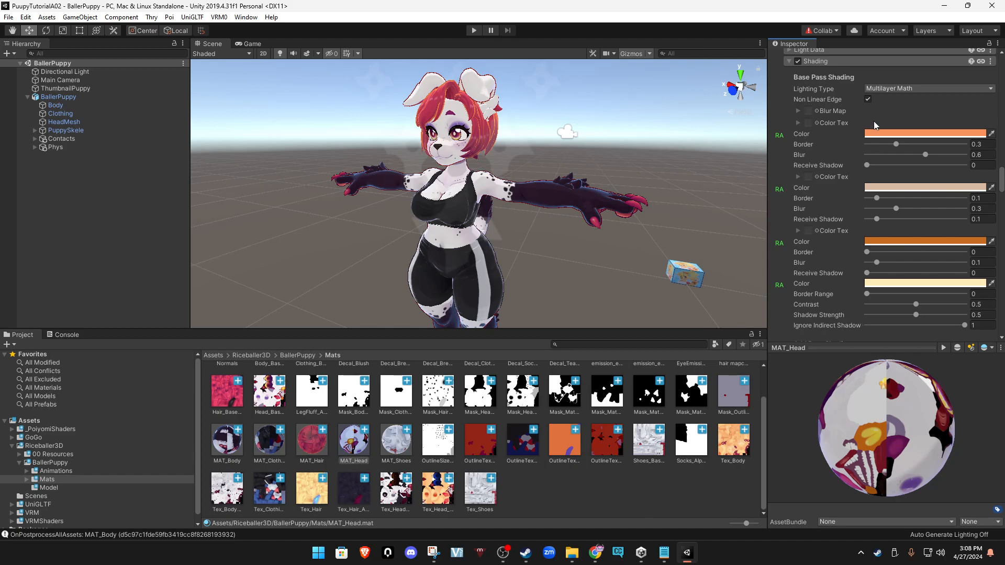
{"action": "left_click", "coordinate": [925, 134]}
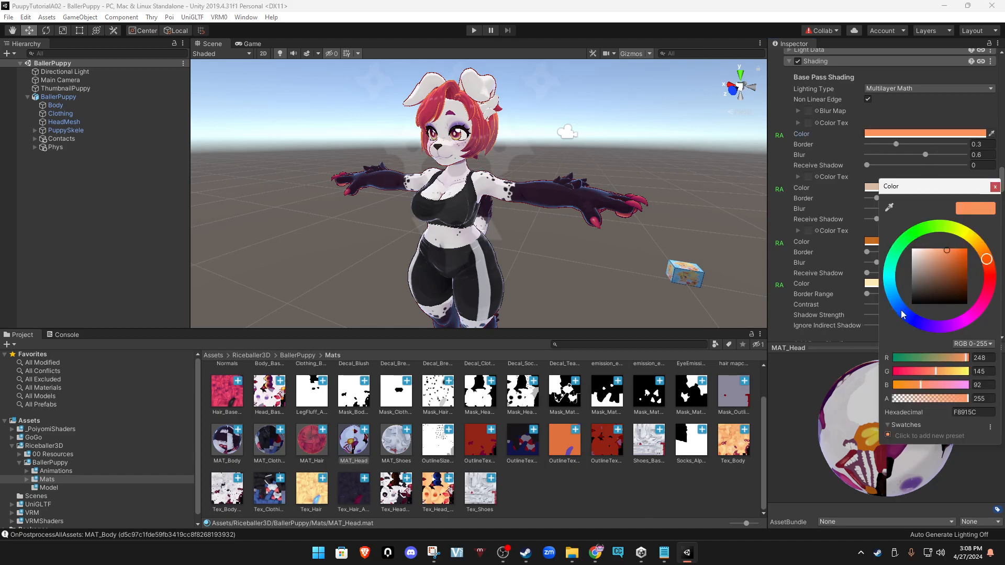
{"action": "left_click", "coordinate": [901, 309]}
{"action": "left_click", "coordinate": [871, 188]}
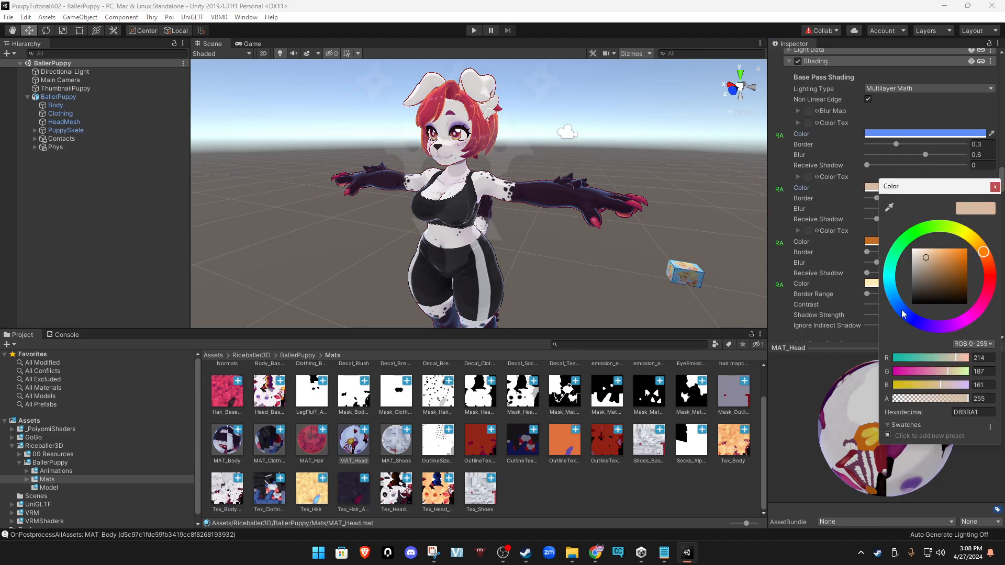
{"action": "left_click", "coordinate": [872, 243]}
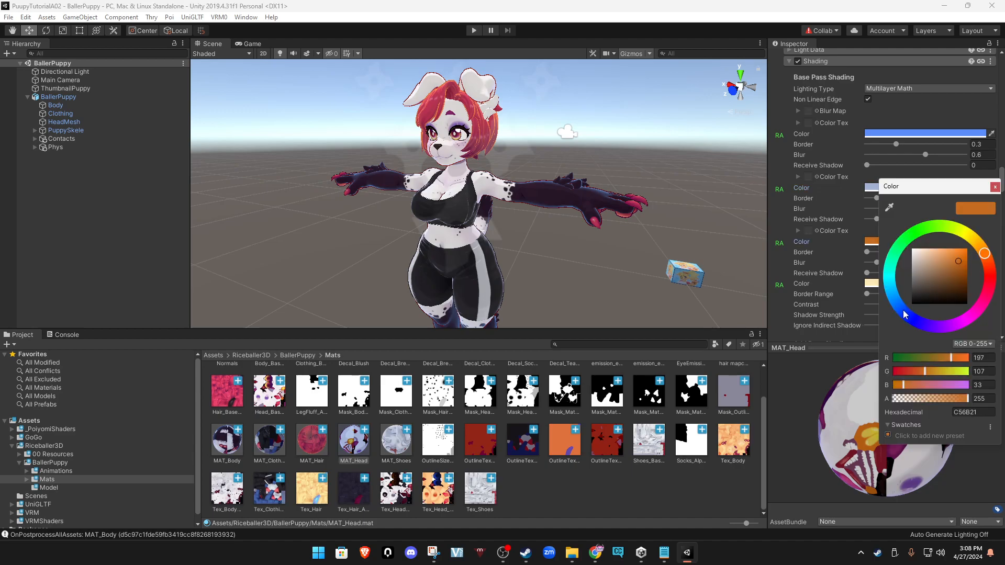
{"action": "left_click", "coordinate": [903, 310]}
{"action": "left_click", "coordinate": [875, 285]}
{"action": "left_click", "coordinate": [901, 307]}
{"action": "mouse_move", "coordinate": [549, 266]}
{"action": "left_mouse_down", "text": "alt"}
{"action": "mouse_move", "coordinate": [621, 223]}
{"action": "mouse_move", "coordinate": [765, 224]}
{"action": "left_mouse_up", "text": "alt"}
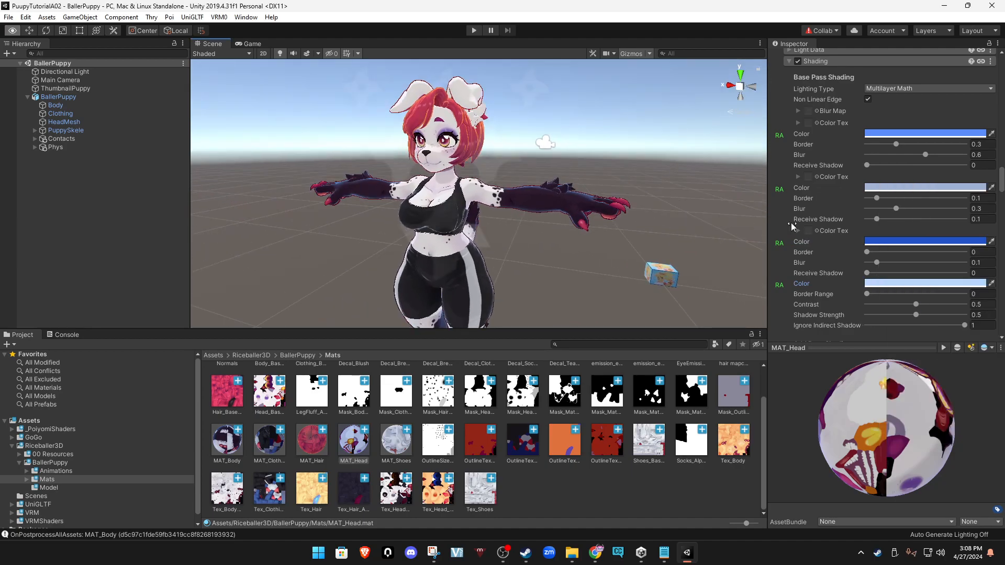
Set the outline color of MAT_Head to light blue 88ABFF.
{"action": "scroll", "coordinate": [780, 191], "scroll_direction": "up", "scroll_amount": 10}
{"action": "scroll", "coordinate": [779, 187], "scroll_direction": "up", "scroll_amount": 15}
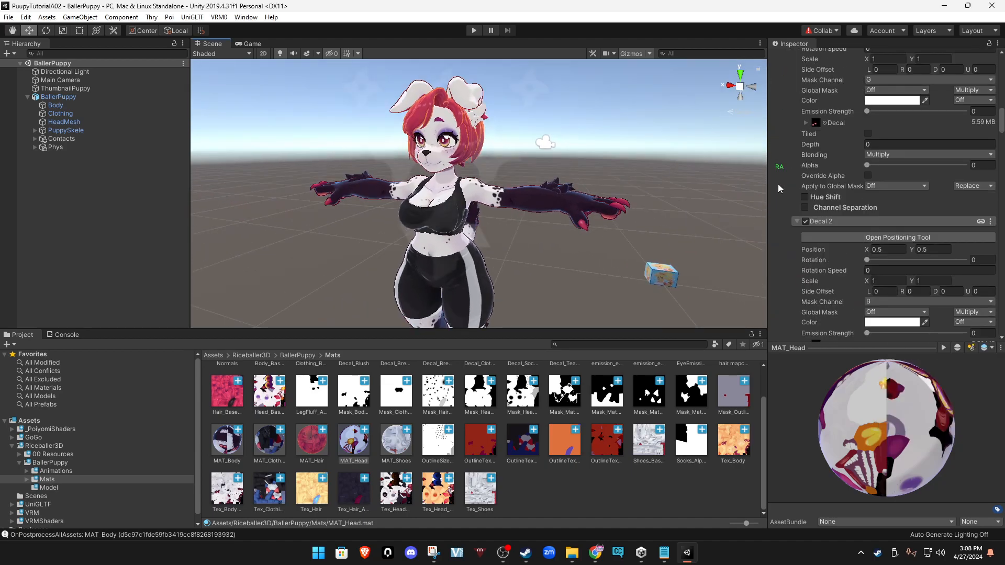
{"action": "scroll", "coordinate": [772, 190], "scroll_direction": "down", "scroll_amount": 20}
{"action": "scroll", "coordinate": [771, 199], "scroll_direction": "down", "scroll_amount": 10}
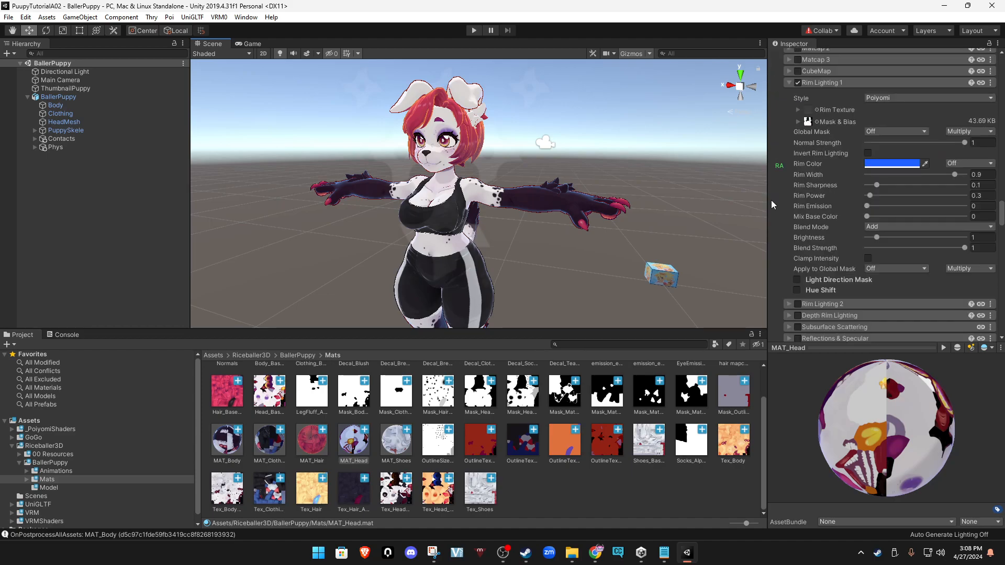
{"action": "scroll", "coordinate": [773, 226], "scroll_direction": "down", "scroll_amount": 3}
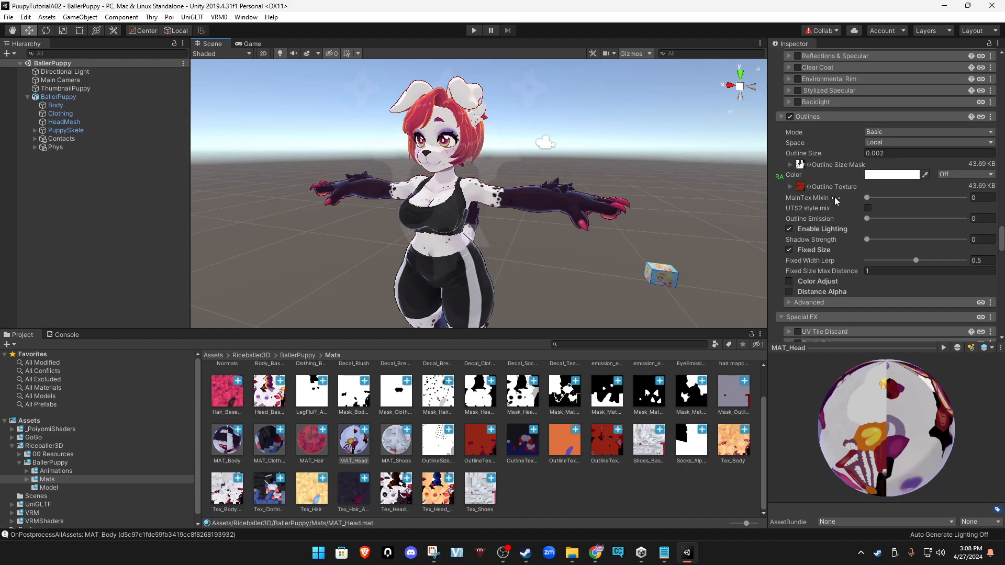
{"action": "left_click", "coordinate": [891, 174]}
{"action": "left_click", "coordinate": [903, 311]}
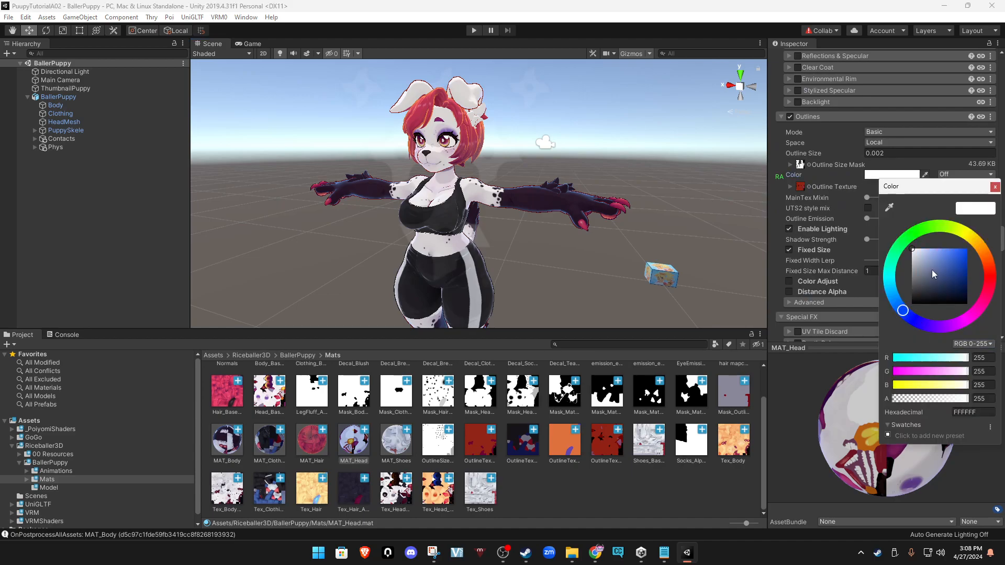
{"action": "left_click", "coordinate": [933, 255]}
{"action": "left_click_drag", "start_coordinate": [933, 253], "coordinate": [930, 249]}
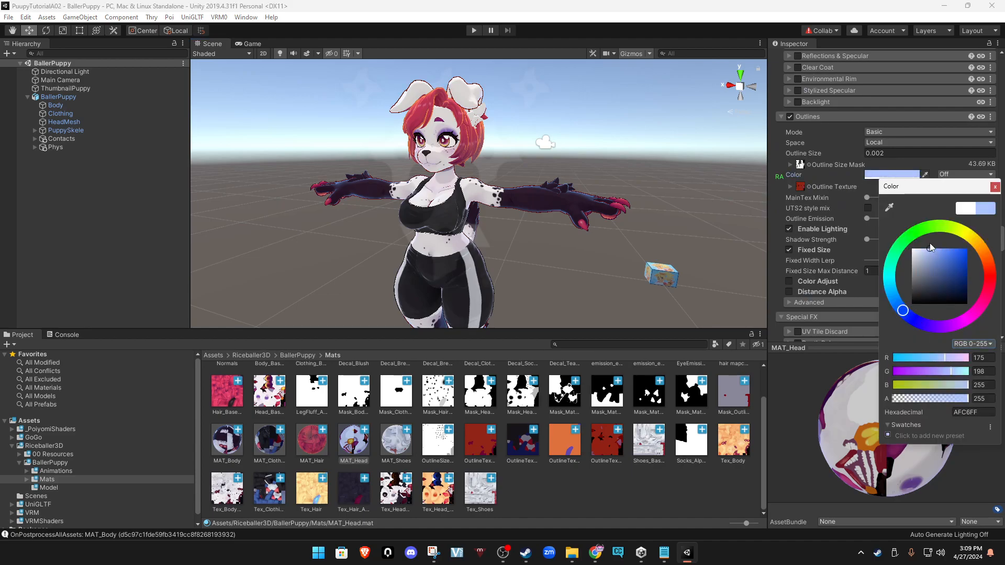
{"action": "left_click", "coordinate": [938, 249]}
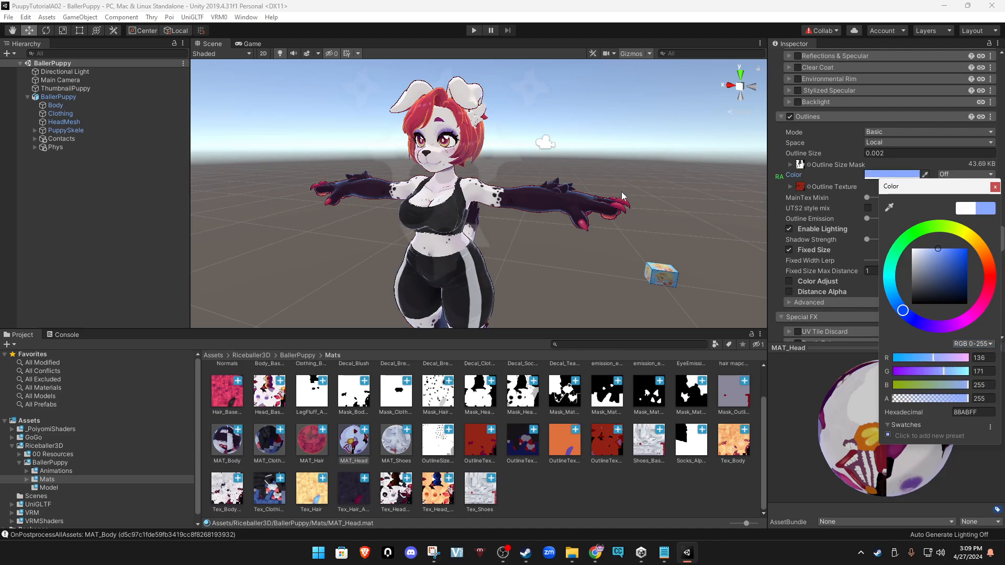
{"action": "left_click", "coordinate": [515, 173]}
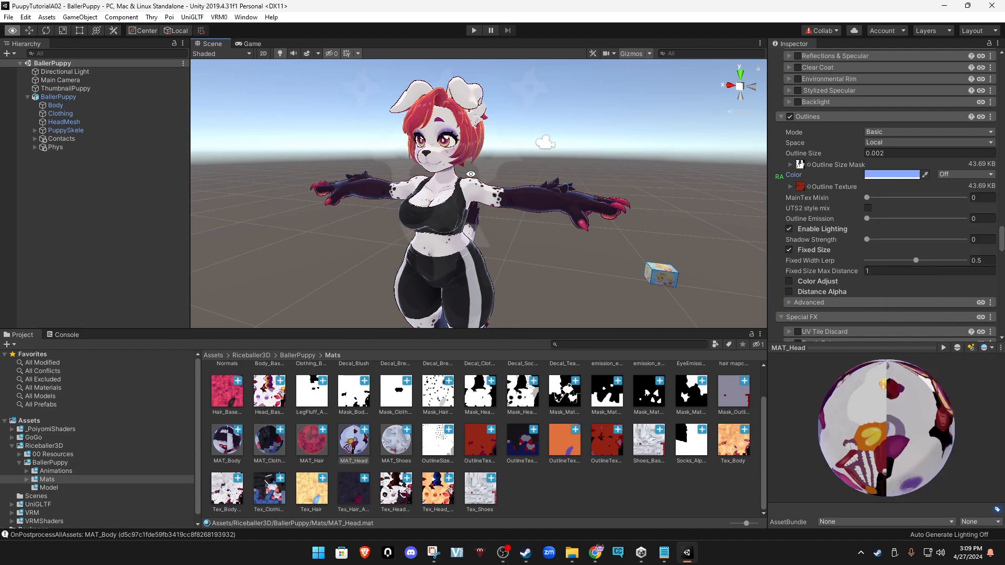
Examine the avatar's full body, head and arms from the front in the scene.
{"action": "left_click_drag", "start_coordinate": [490, 171], "coordinate": [459, 164], "text": "alt"}
{"action": "scroll", "coordinate": [373, 168], "scroll_direction": "up", "scroll_amount": 5}
{"action": "scroll", "coordinate": [373, 168], "scroll_direction": "down", "scroll_amount": 2}
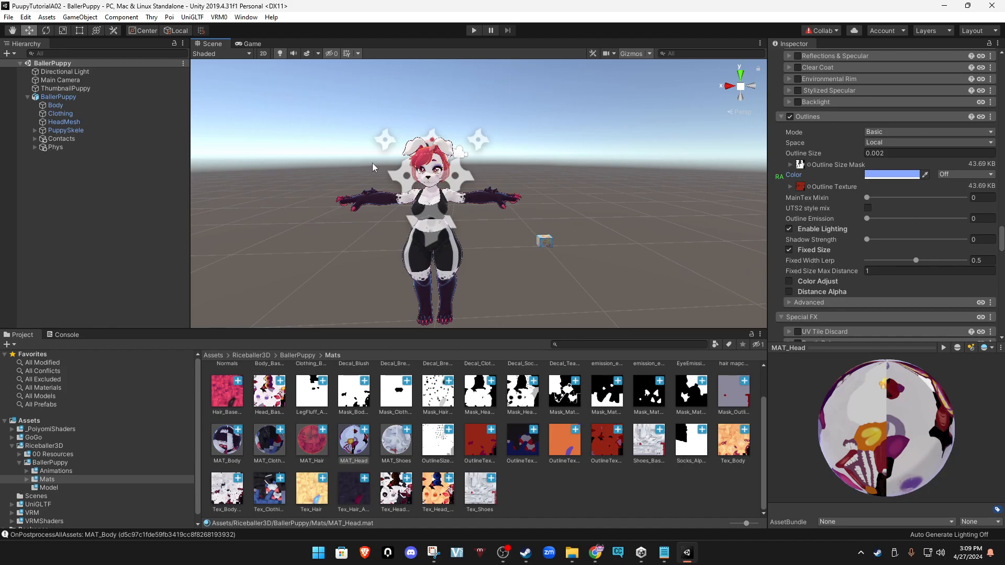
{"action": "scroll", "coordinate": [373, 167], "scroll_direction": "up", "scroll_amount": 1}
{"action": "right_click_drag", "start_coordinate": [373, 167], "coordinate": [489, 207], "text": "alt"}
{"action": "middle_click_drag", "start_coordinate": [489, 207], "coordinate": [545, 307]}
{"action": "left_click_drag", "start_coordinate": [552, 245], "coordinate": [507, 240], "text": "alt"}
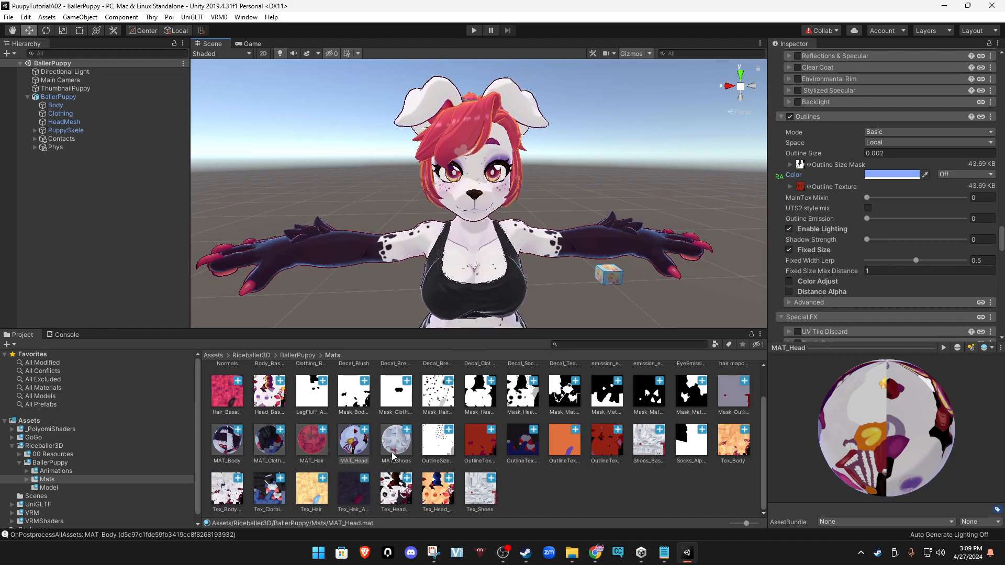
Set the Rim Color of Rim Lighting 1 on the MAT_Hair material to blue 2567FF.
{"action": "left_click", "coordinate": [324, 449]}
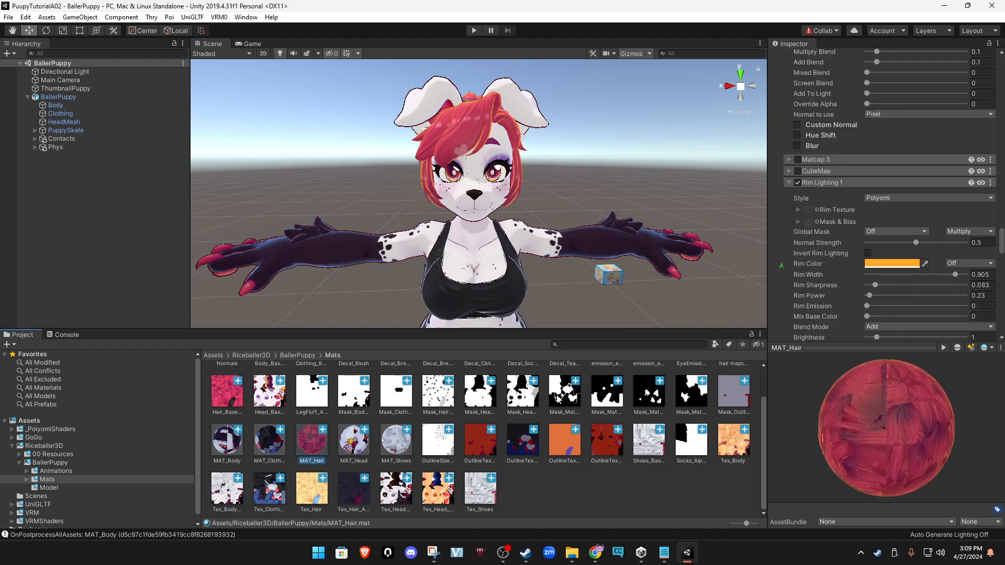
{"action": "left_click", "coordinate": [893, 264]}
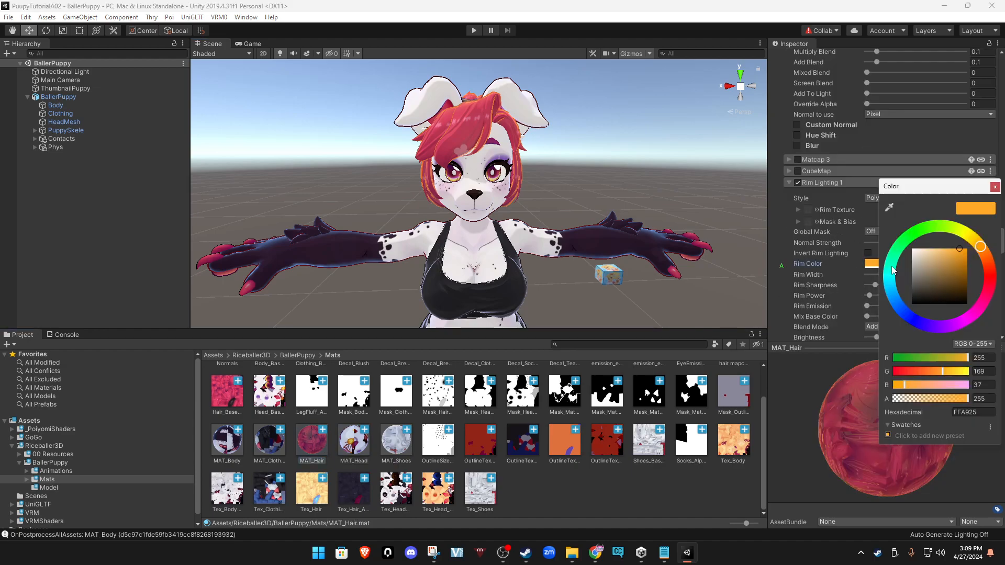
{"action": "left_click", "coordinate": [901, 312]}
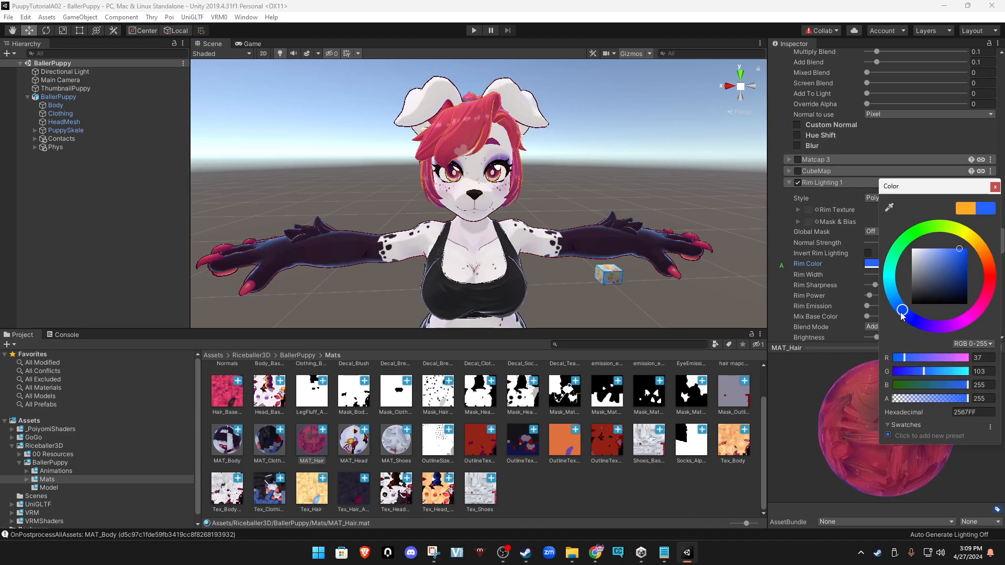
{"action": "left_click", "coordinate": [784, 214]}
Set the Stylized Specular tint of MAT_Hair to pink FF60FF.
{"action": "scroll", "coordinate": [776, 212], "scroll_direction": "down", "scroll_amount": 10}
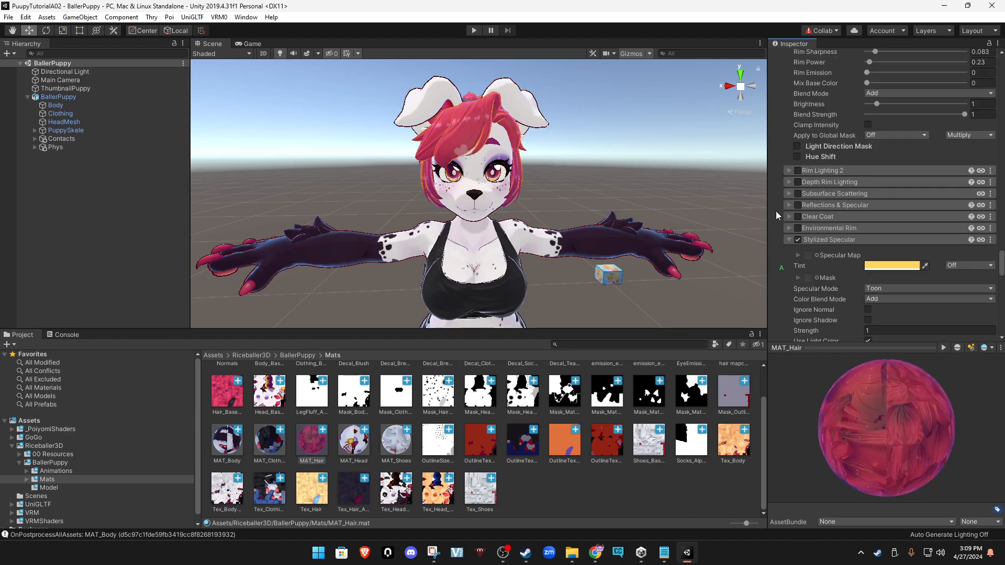
{"action": "left_click", "coordinate": [881, 172]}
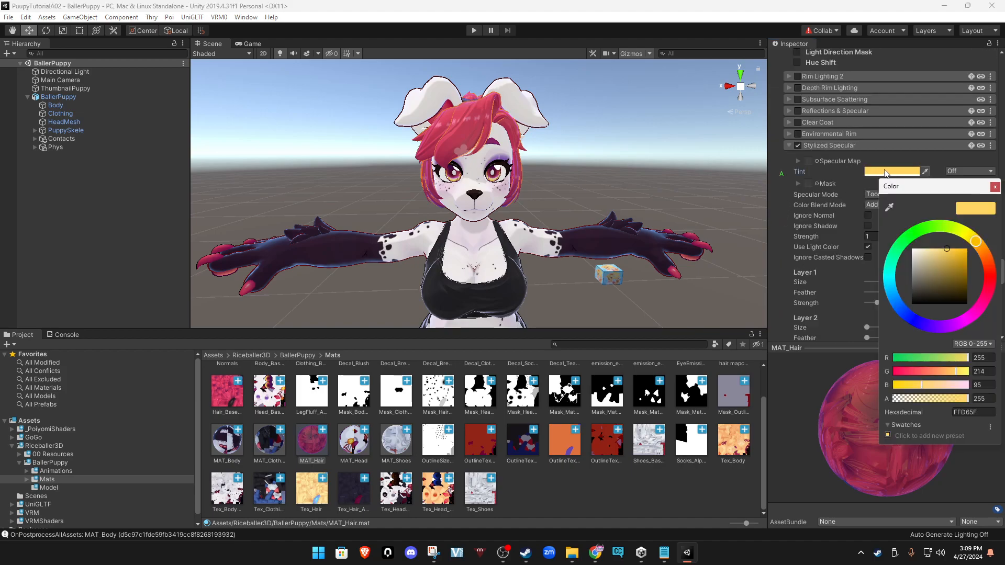
{"action": "left_click_drag", "start_coordinate": [906, 306], "coordinate": [893, 292]}
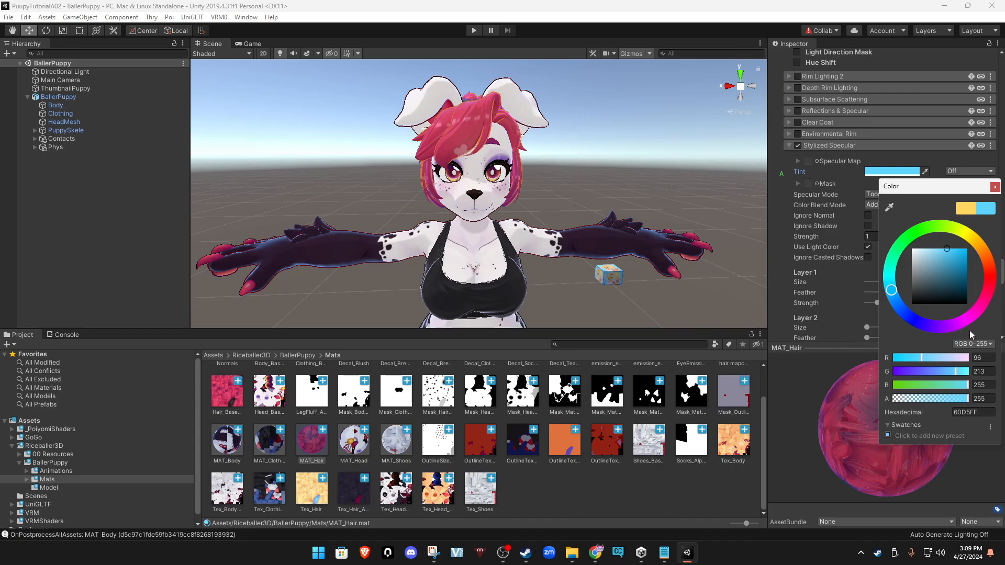
{"action": "left_click", "coordinate": [966, 324]}
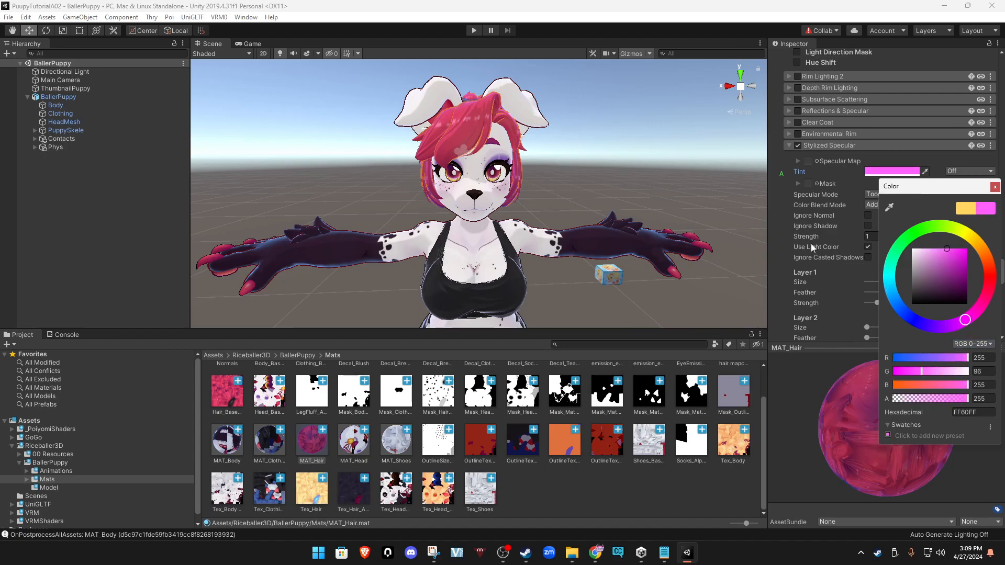
{"action": "left_click", "coordinate": [784, 218]}
Set the outline color of MAT_Hair to purple 9568C3.
{"action": "scroll", "coordinate": [781, 222], "scroll_direction": "down", "scroll_amount": 5}
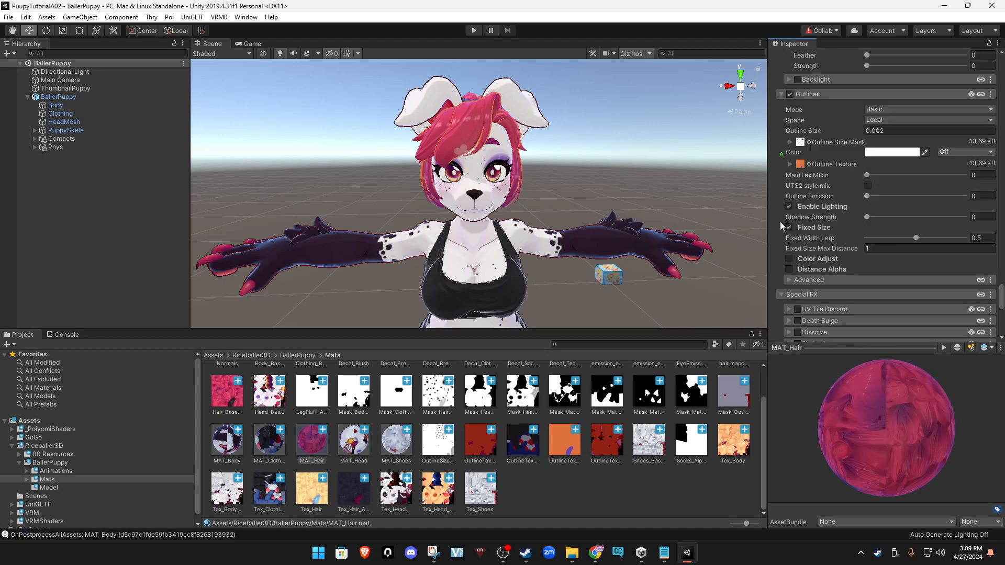
{"action": "left_click", "coordinate": [885, 153]}
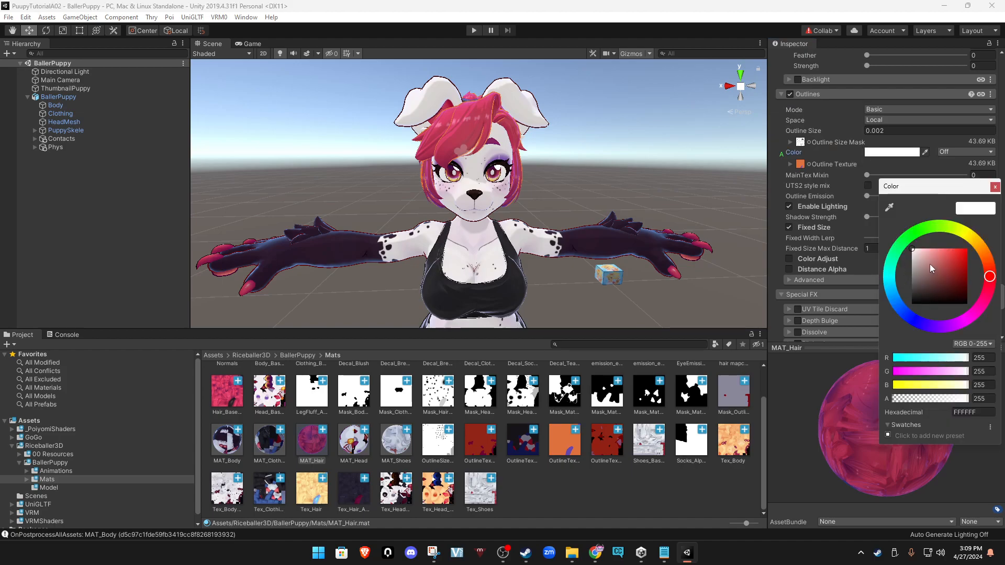
{"action": "left_click", "coordinate": [935, 249]}
{"action": "left_click", "coordinate": [940, 325]}
{"action": "left_click_drag", "start_coordinate": [944, 251], "coordinate": [938, 271]}
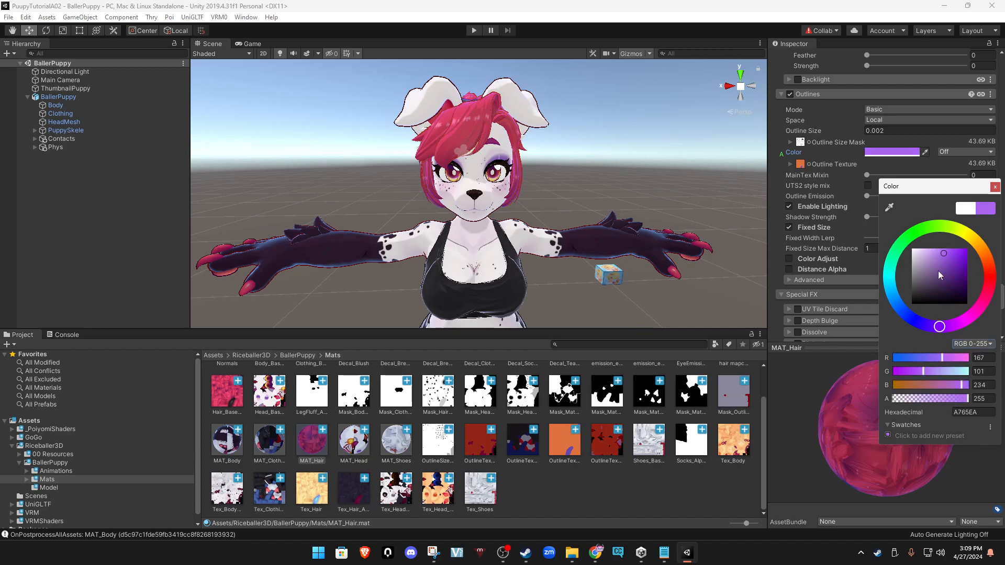
{"action": "left_click", "coordinate": [938, 262]}
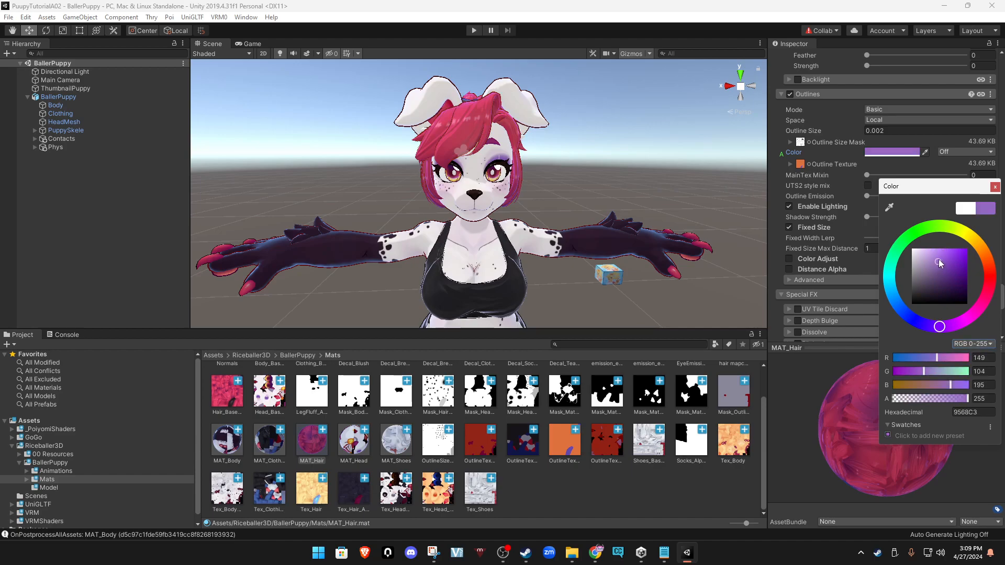
{"action": "left_click", "coordinate": [775, 148]}
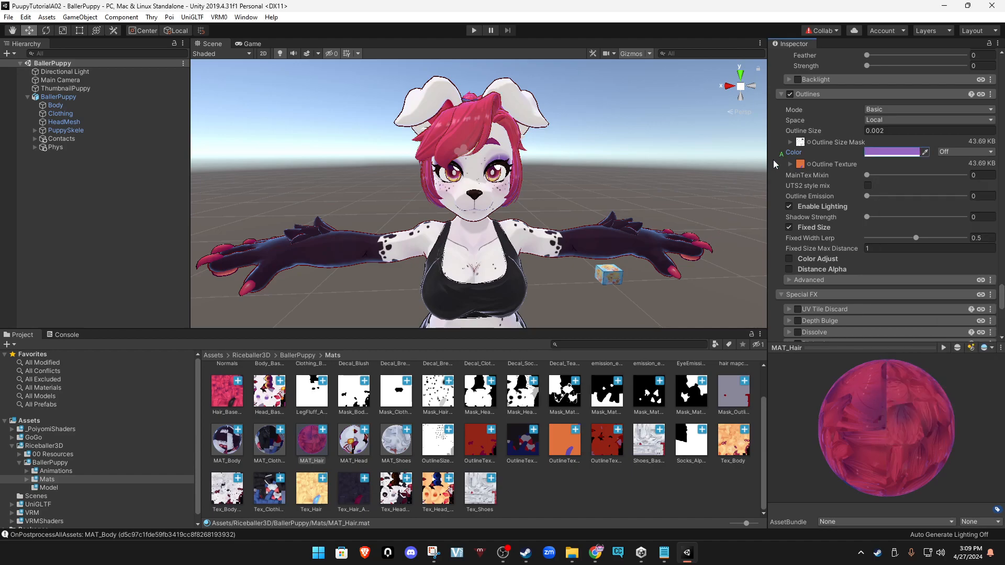
Set the first two Base Pass Shading colors of MAT_Hair to 86B2FF and E1EEFF.
{"action": "scroll", "coordinate": [775, 163], "scroll_direction": "down", "scroll_amount": 10}
{"action": "scroll", "coordinate": [777, 171], "scroll_direction": "up", "scroll_amount": 10}
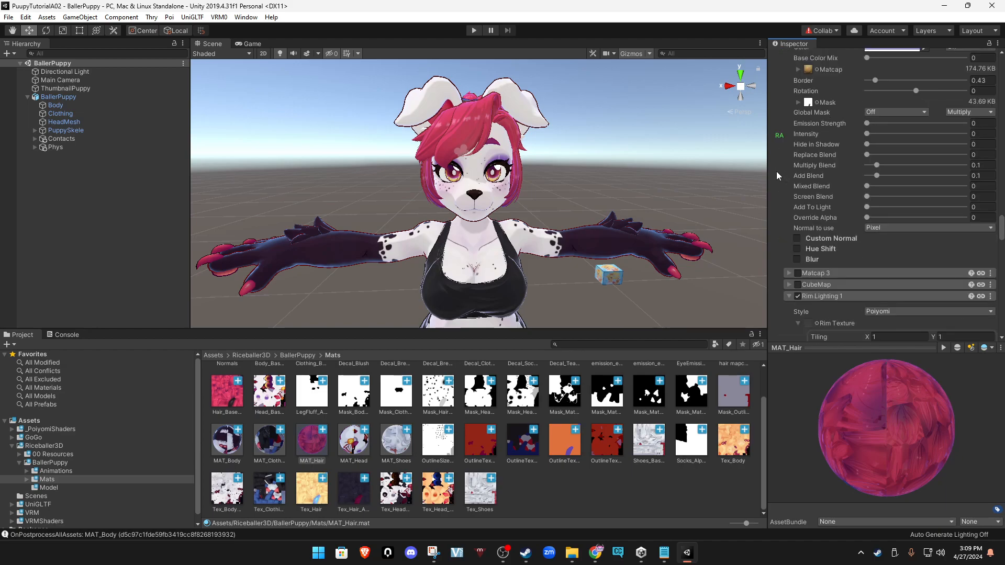
{"action": "scroll", "coordinate": [775, 171], "scroll_direction": "up", "scroll_amount": 10}
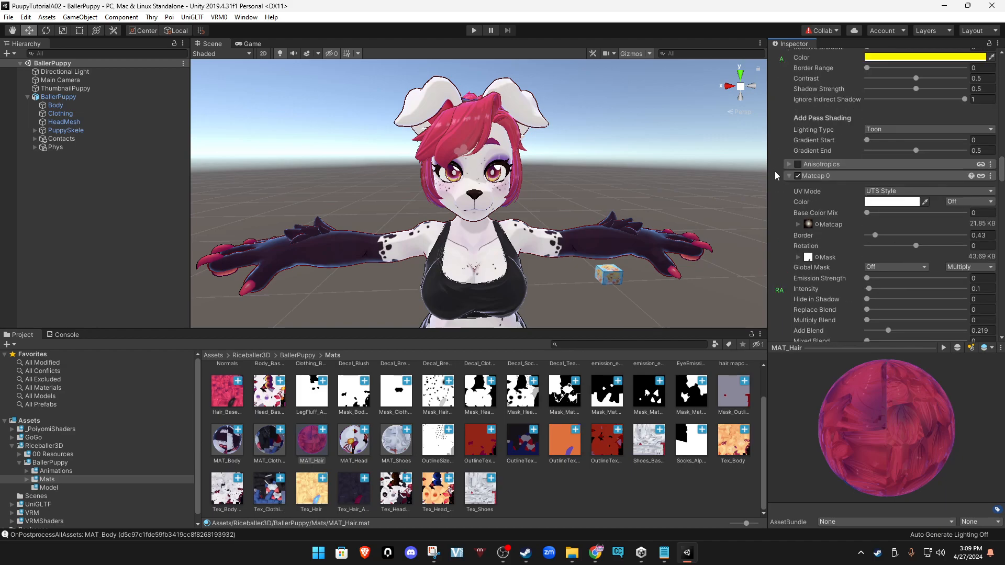
{"action": "scroll", "coordinate": [775, 171], "scroll_direction": "down", "scroll_amount": 3}
{"action": "scroll", "coordinate": [775, 171], "scroll_direction": "down", "scroll_amount": 3}
{"action": "scroll", "coordinate": [775, 171], "scroll_direction": "up", "scroll_amount": 3}
{"action": "scroll", "coordinate": [775, 171], "scroll_direction": "down", "scroll_amount": 3}
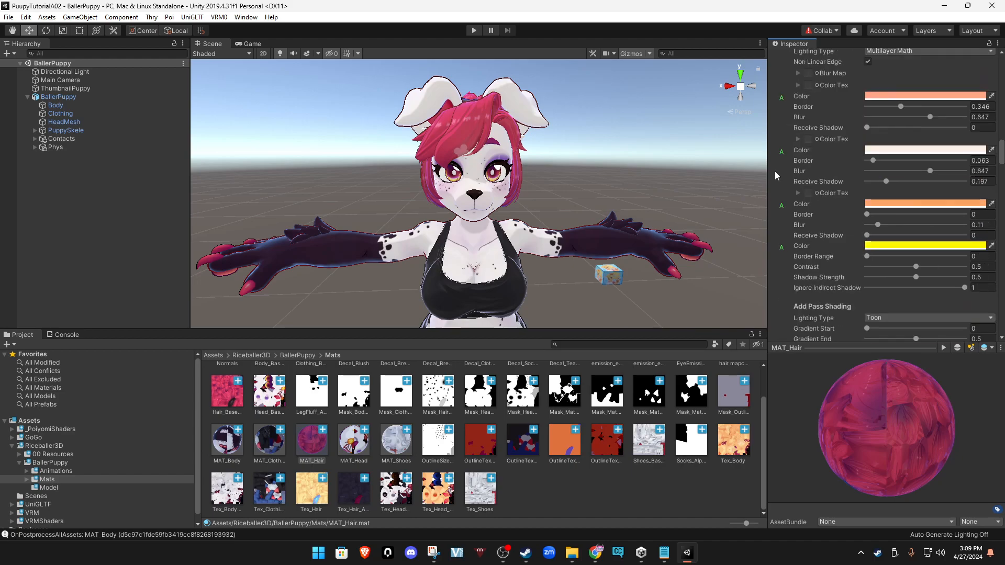
{"action": "left_click", "coordinate": [880, 97]}
{"action": "left_click", "coordinate": [904, 312]}
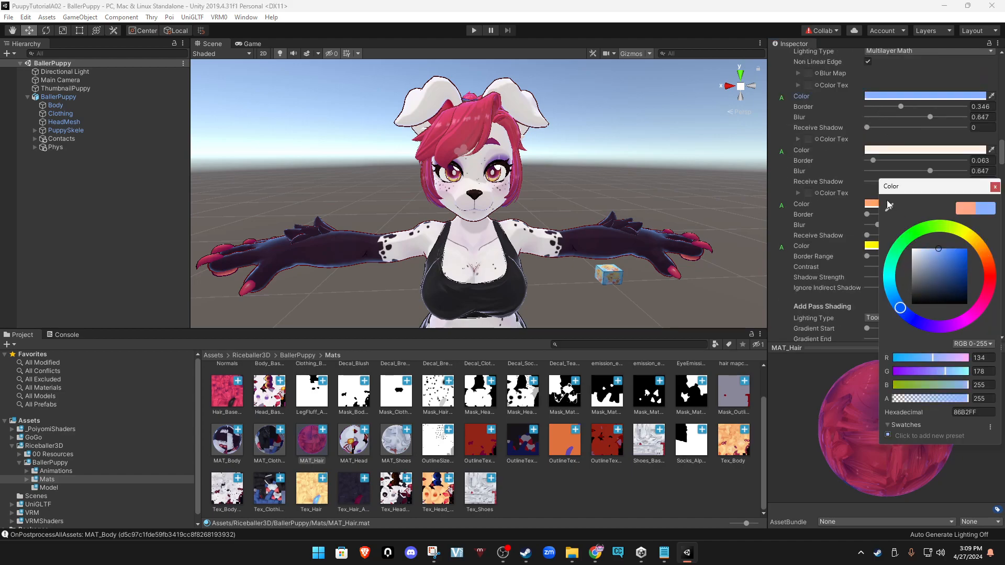
{"action": "left_click", "coordinate": [880, 152]}
{"action": "left_click", "coordinate": [897, 304]}
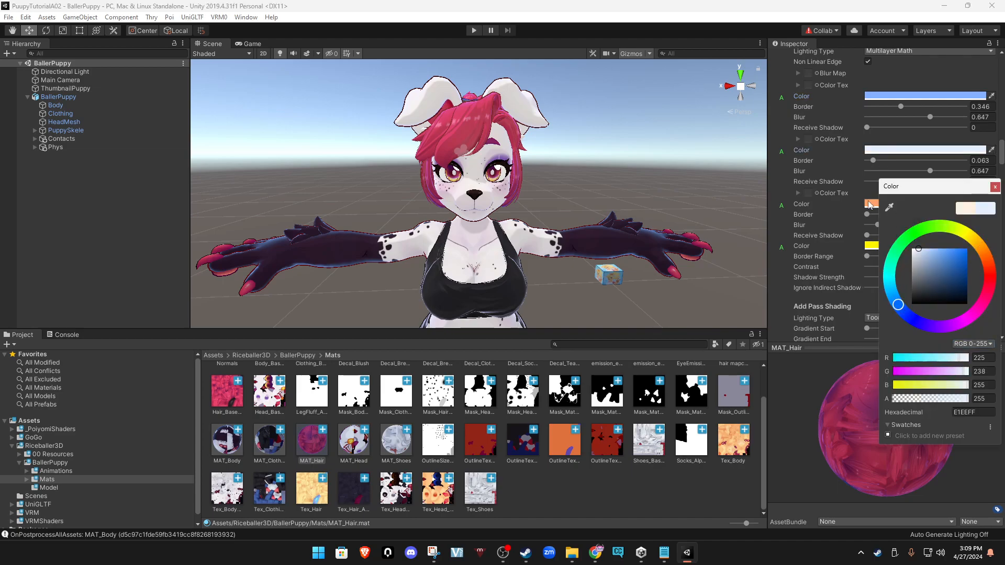
Change the third shading color and the border color of MAT_Hair to blue, and check the hair in the scene.
{"action": "left_click", "coordinate": [872, 204]}
{"action": "left_click", "coordinate": [904, 313]}
{"action": "left_click", "coordinate": [872, 246]}
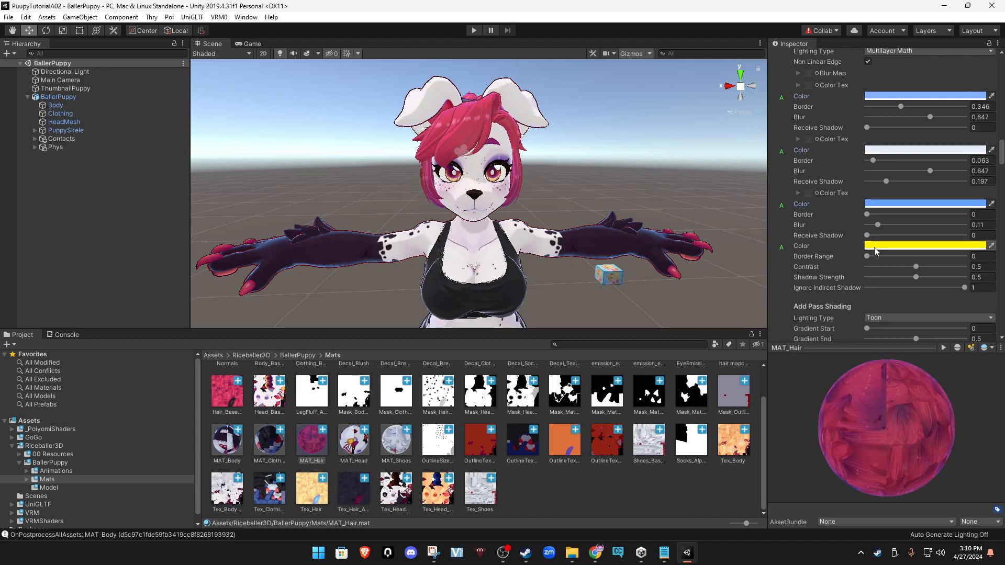
{"action": "left_click", "coordinate": [901, 312]}
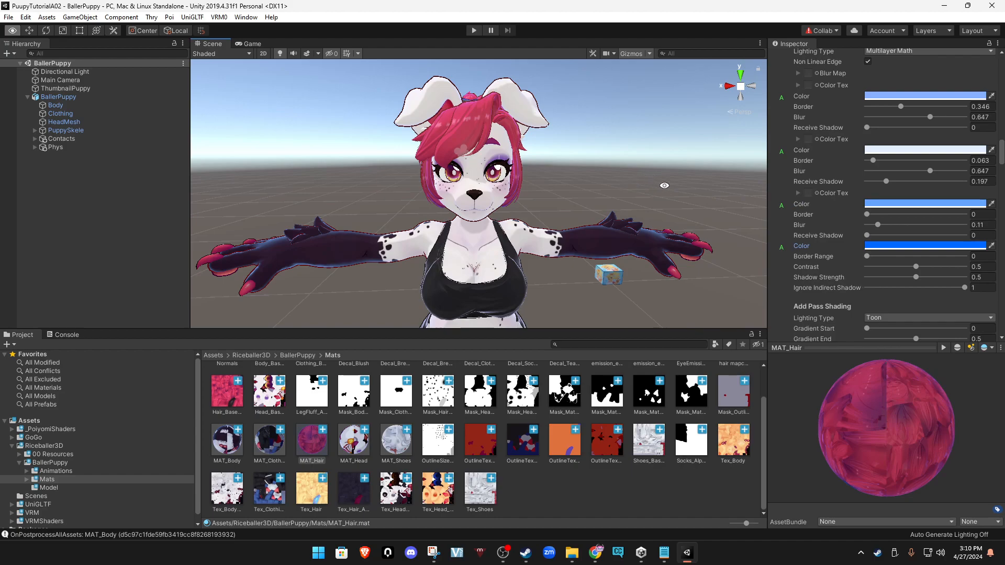
{"action": "scroll", "coordinate": [774, 197], "scroll_direction": "up", "scroll_amount": 10}
{"action": "scroll", "coordinate": [773, 194], "scroll_direction": "up", "scroll_amount": 15}
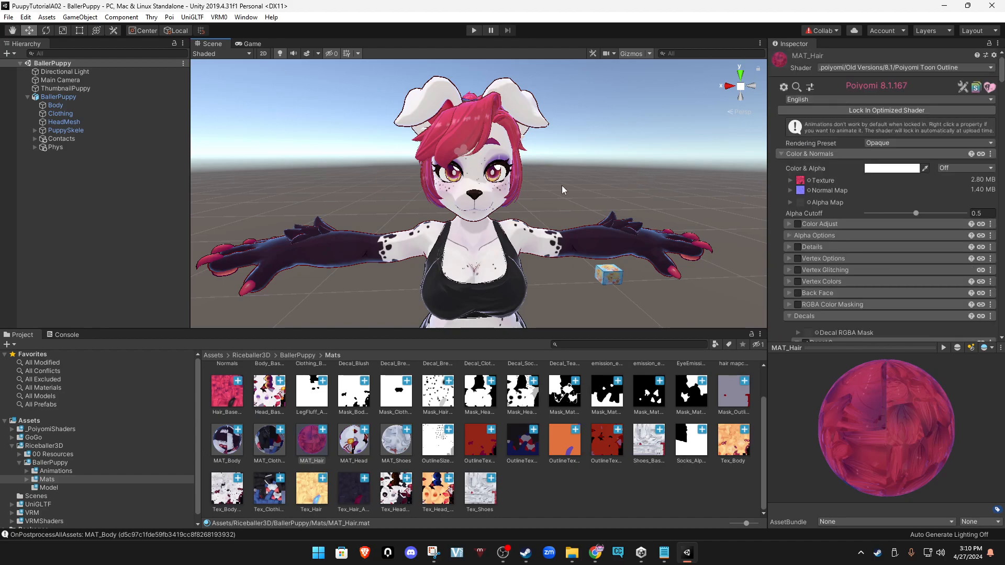
{"action": "left_click_drag", "start_coordinate": [606, 185], "coordinate": [575, 192], "text": "alt"}
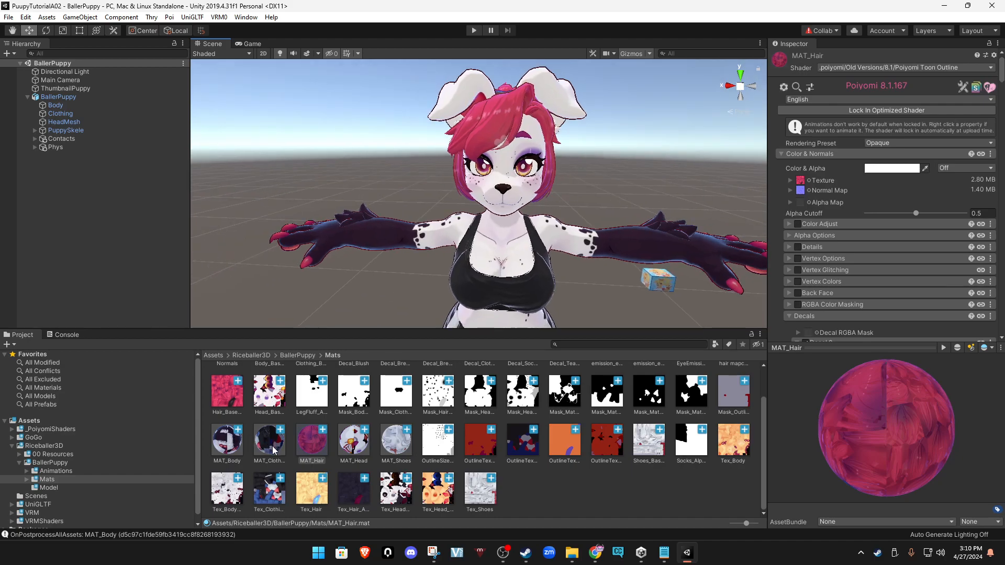
Check the whole avatar in the scene, and apply VRM0's Freeze T-Pose to the BallerPuppy object.
{"action": "right_click_drag", "start_coordinate": [523, 281], "coordinate": [489, 147], "text": "alt"}
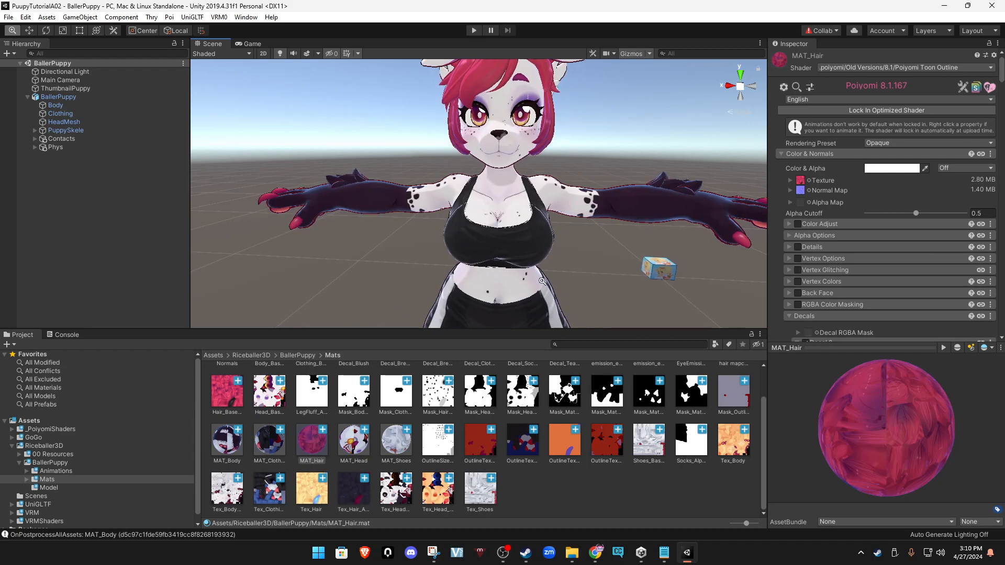
{"action": "left_click_drag", "start_coordinate": [558, 192], "coordinate": [523, 258], "text": "alt"}
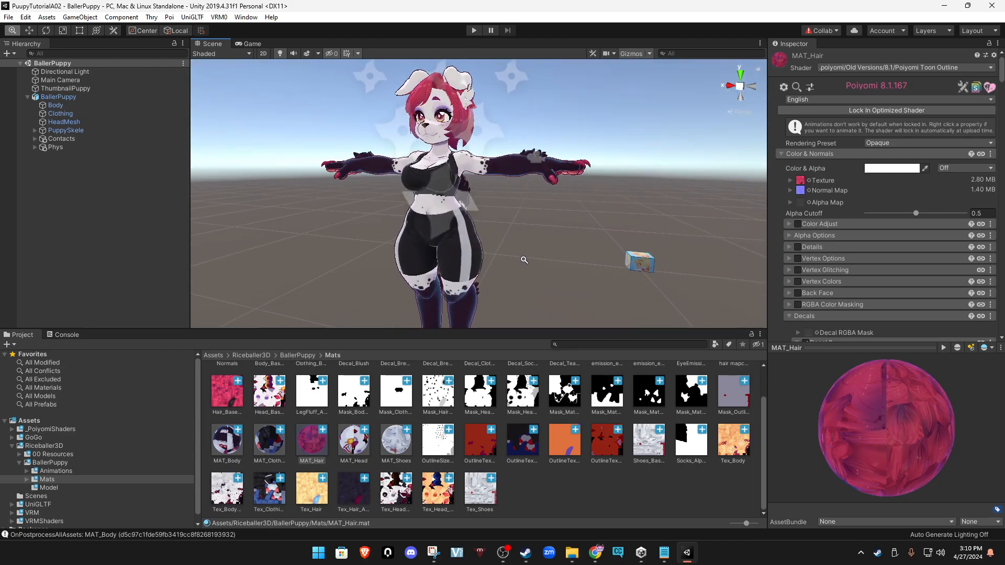
{"action": "right_click_drag", "start_coordinate": [523, 259], "coordinate": [555, 257], "text": "alt"}
{"action": "left_click", "coordinate": [556, 258]}
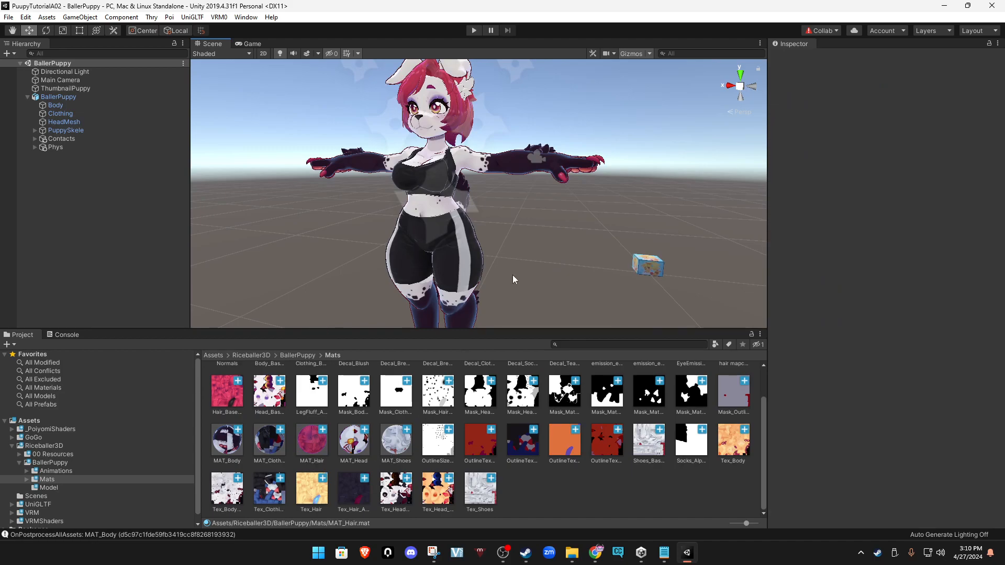
{"action": "right_click_drag", "start_coordinate": [550, 246], "coordinate": [518, 157], "text": "alt"}
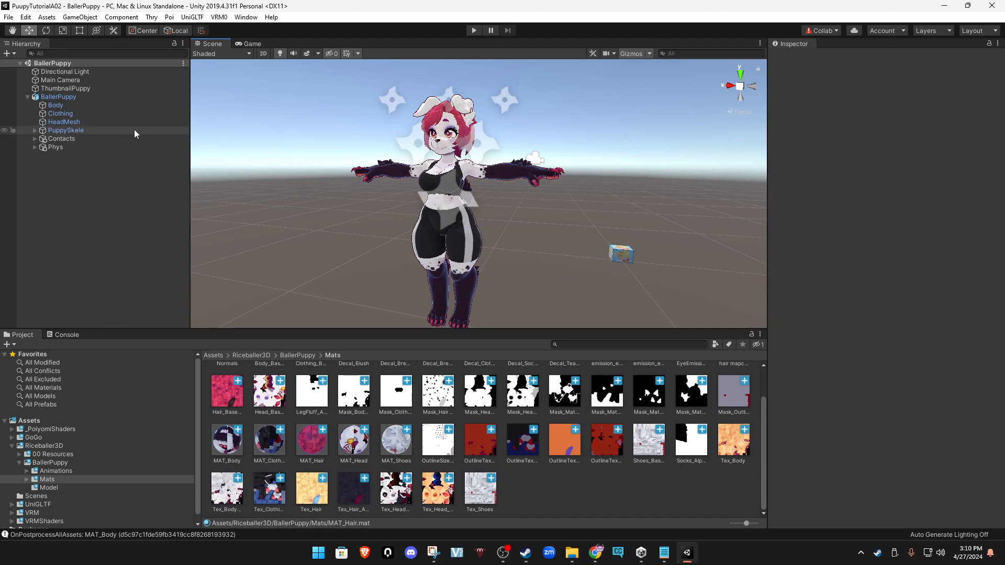
{"action": "left_click", "coordinate": [66, 98]}
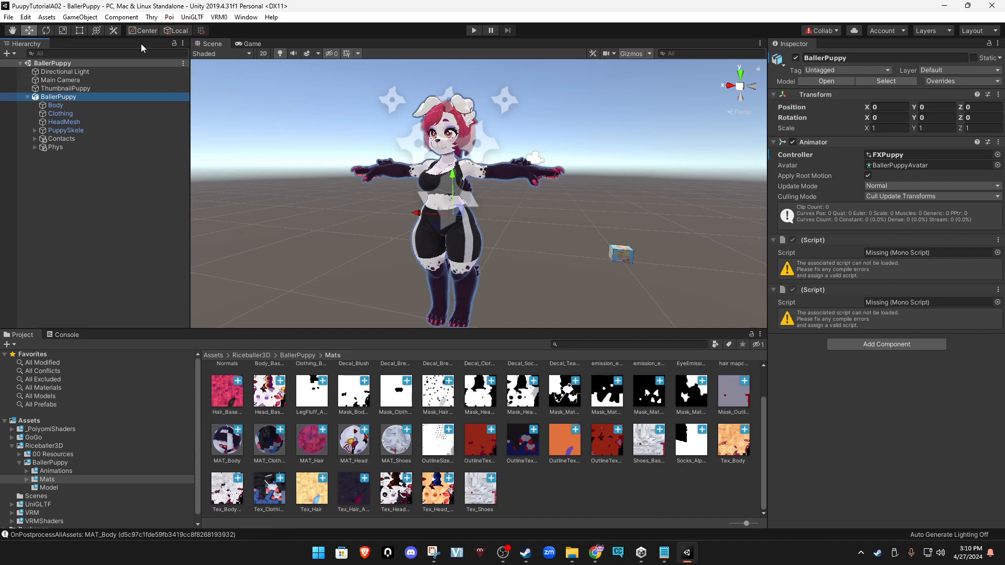
{"action": "left_click", "coordinate": [217, 17]}
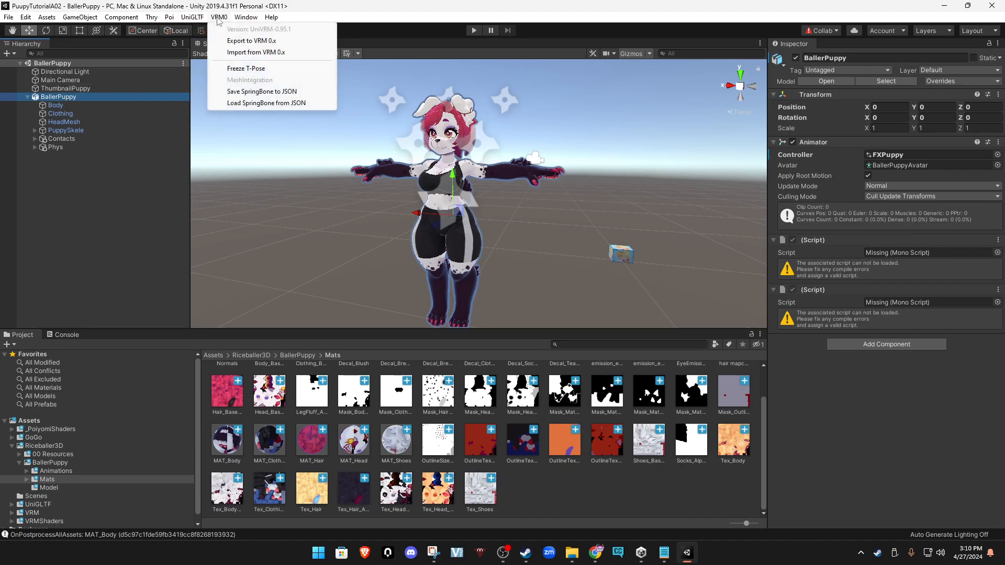
{"action": "left_click", "coordinate": [247, 70]}
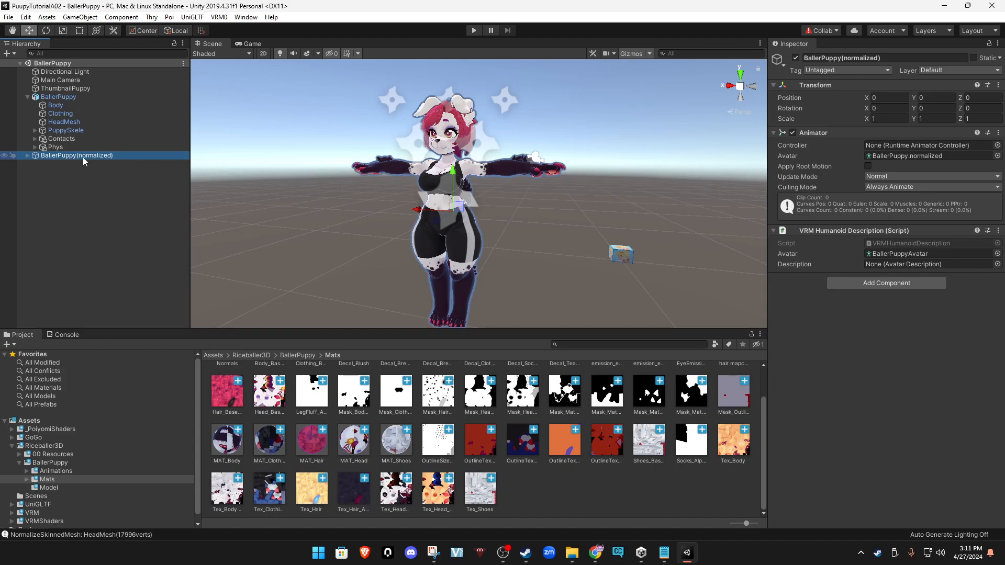
Start a VRM 0.x export of BallerPuppy(normalized) with the title Puppy Tutorial A01 and version E01.
{"action": "left_click", "coordinate": [219, 17]}
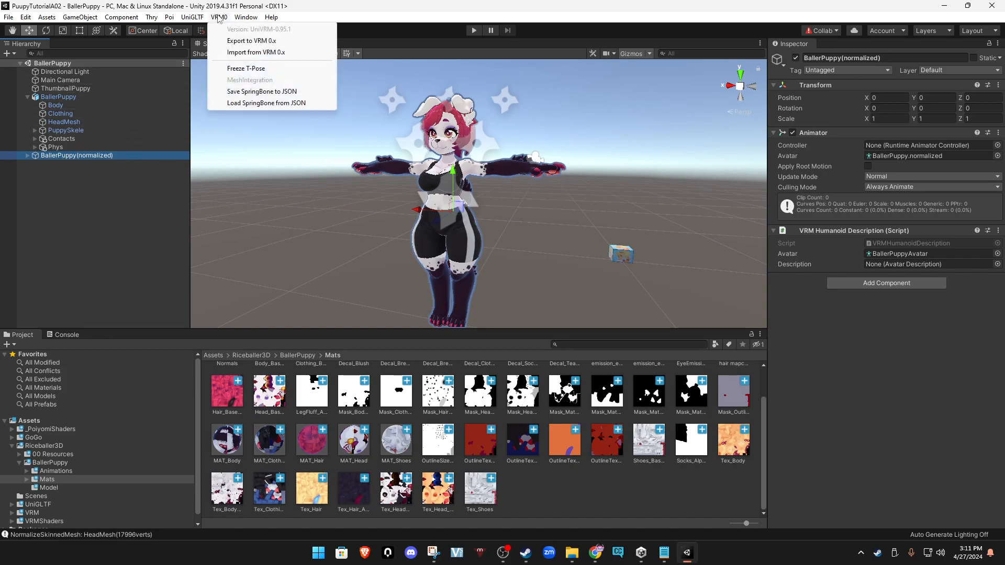
{"action": "left_click", "coordinate": [237, 42]}
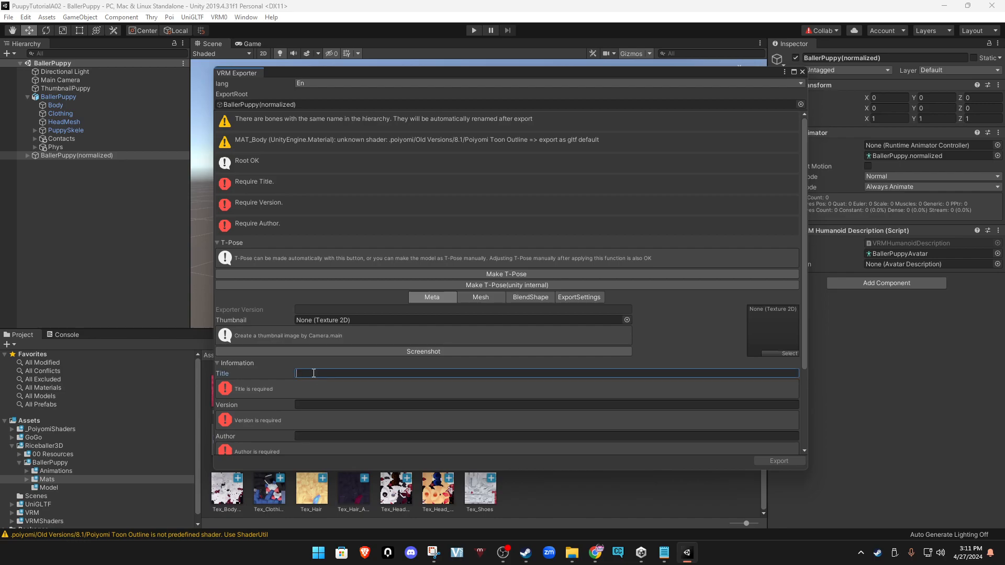
{"action": "type", "text": "Puppy T"}
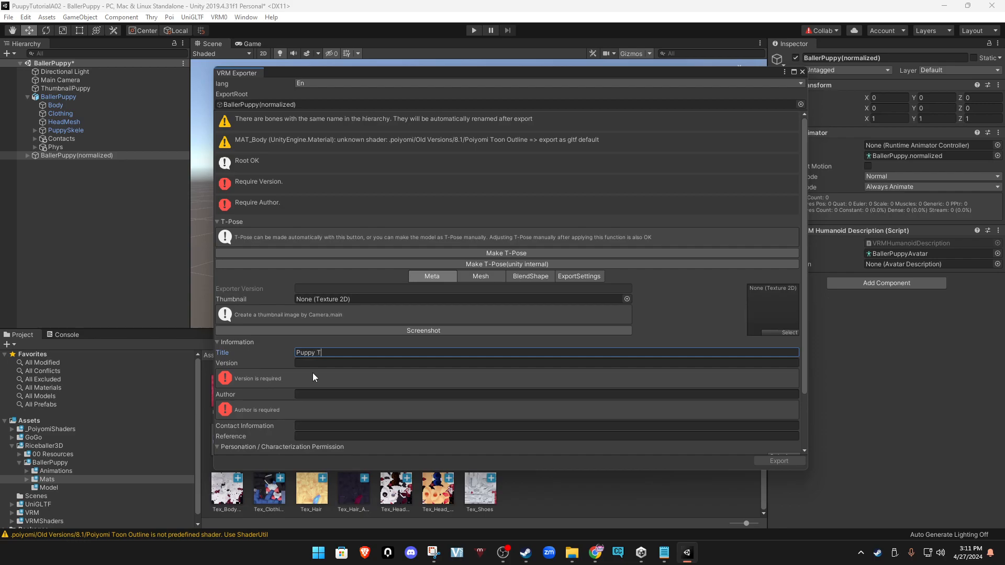
{"action": "type", "text": "utorial A01"}
{"action": "left_click", "coordinate": [313, 361]}
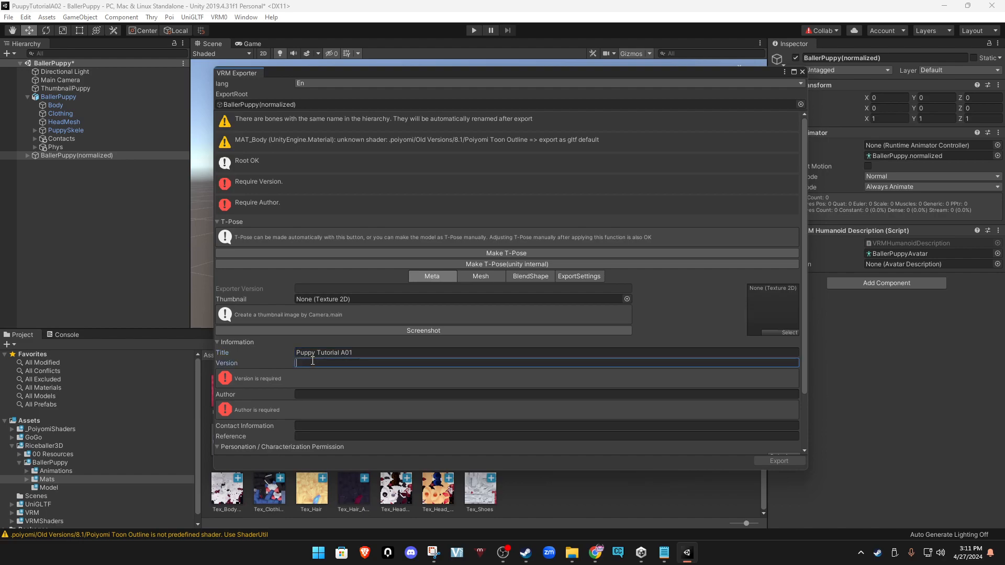
{"action": "type", "text": "A01"}
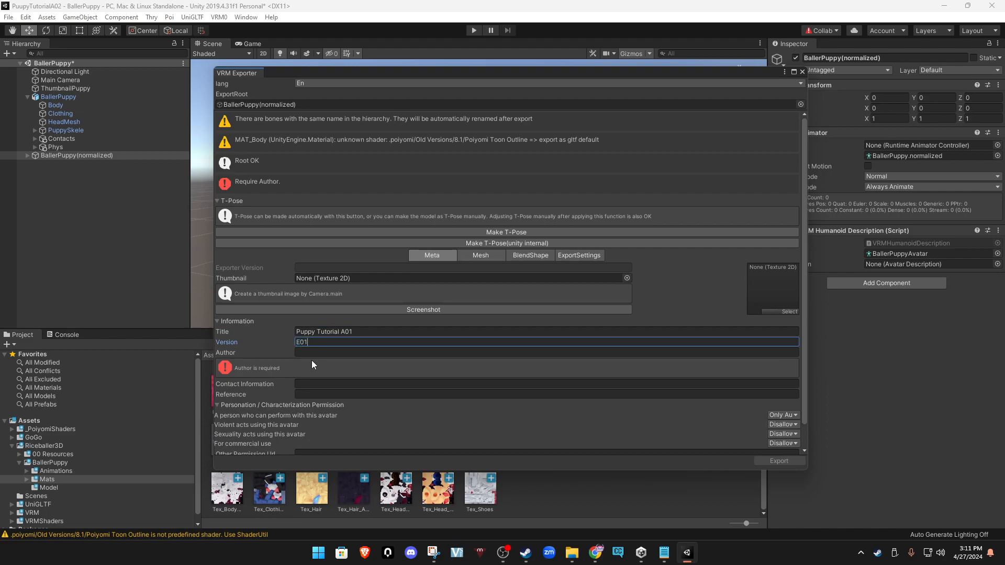
Change the export title to Puppy Tutorial E01 and enter "me" as the author.
{"action": "left_click", "coordinate": [366, 332]}
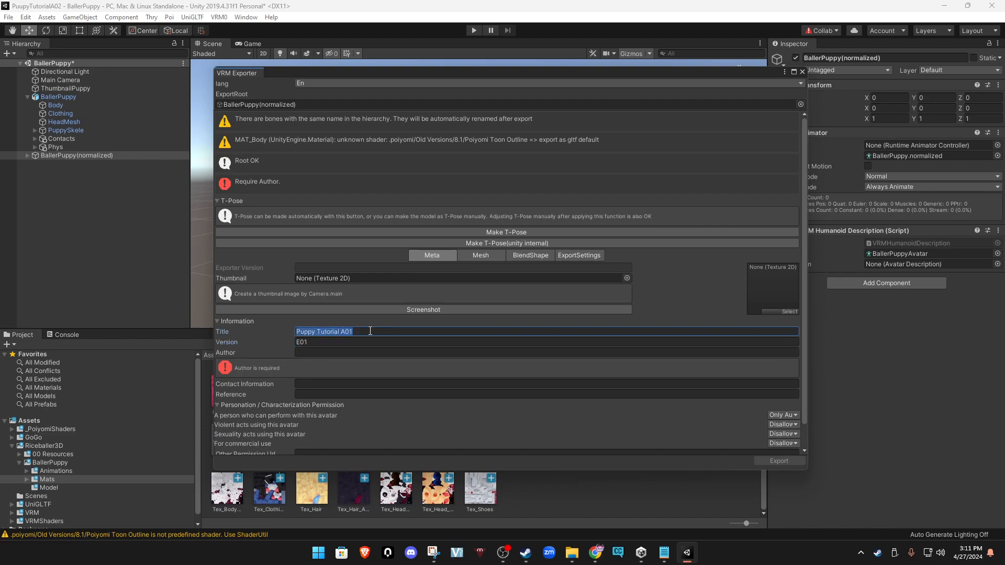
{"action": "key", "text": "BackSpace"}
{"action": "key", "text": "BackSpace"}
{"action": "key", "text": "BackSpace"}
{"action": "type", "text": "E01"}
{"action": "left_click", "coordinate": [329, 354]}
{"action": "type", "text": "me"}
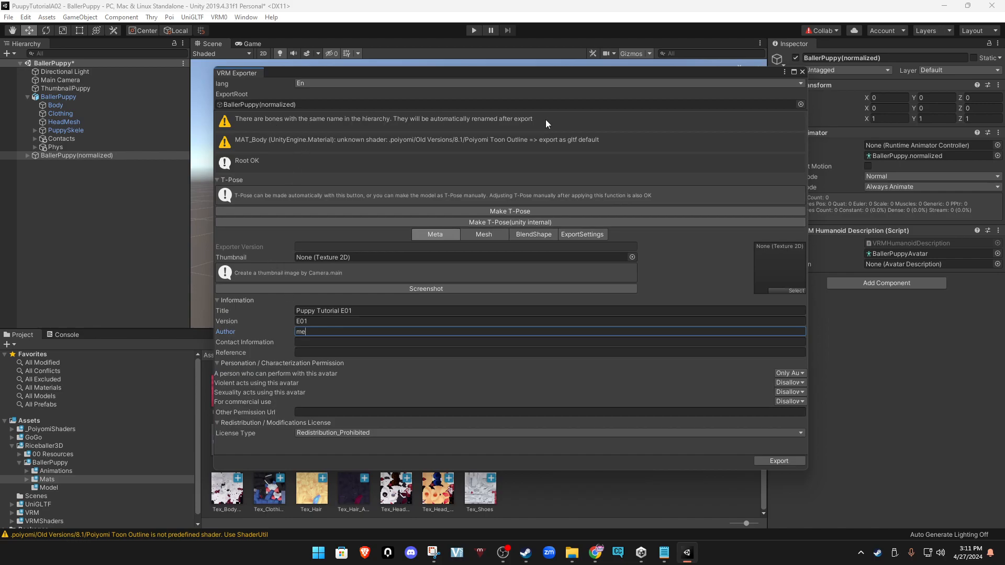
Apply Make T-Pose to the model and enable Pose Freeze in the export settings, and review the metadata.
{"action": "left_click", "coordinate": [574, 235]}
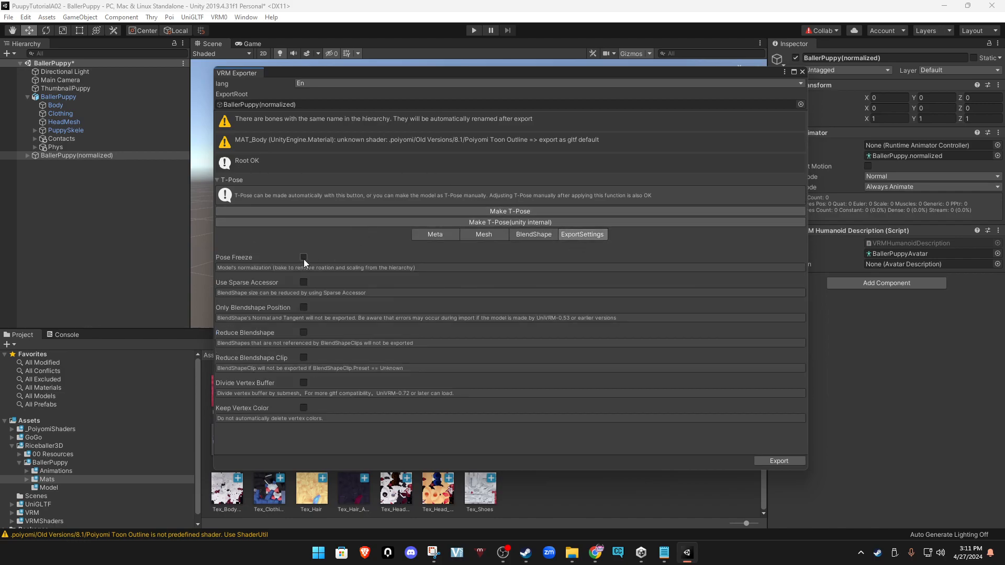
{"action": "left_click", "coordinate": [475, 212]}
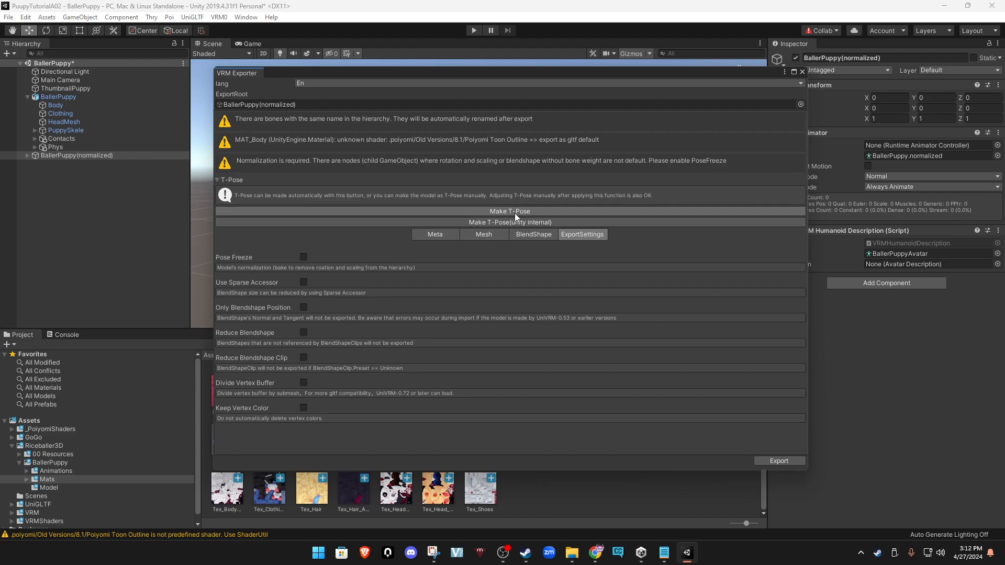
{"action": "left_click", "coordinate": [304, 257]}
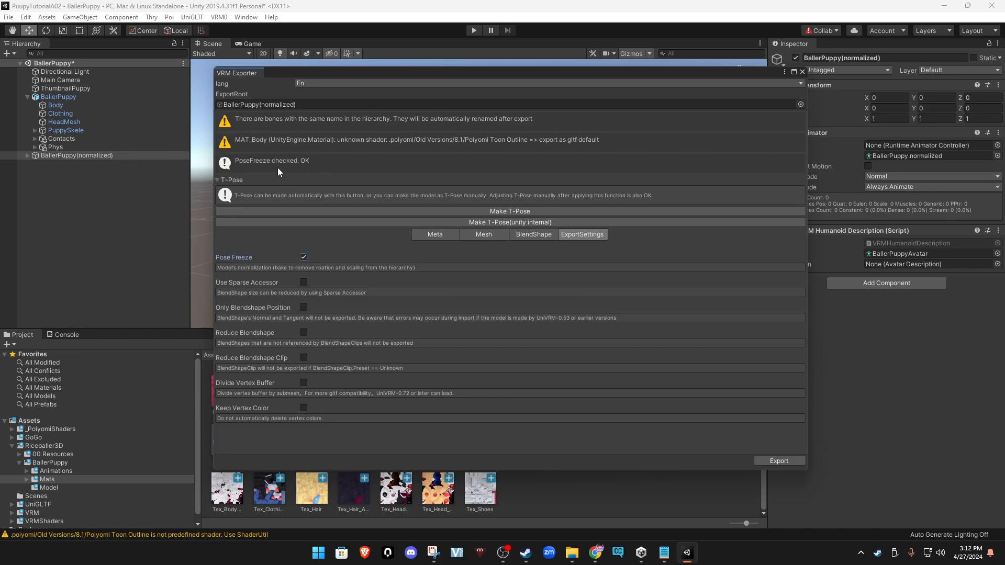
{"action": "left_click", "coordinate": [427, 236]}
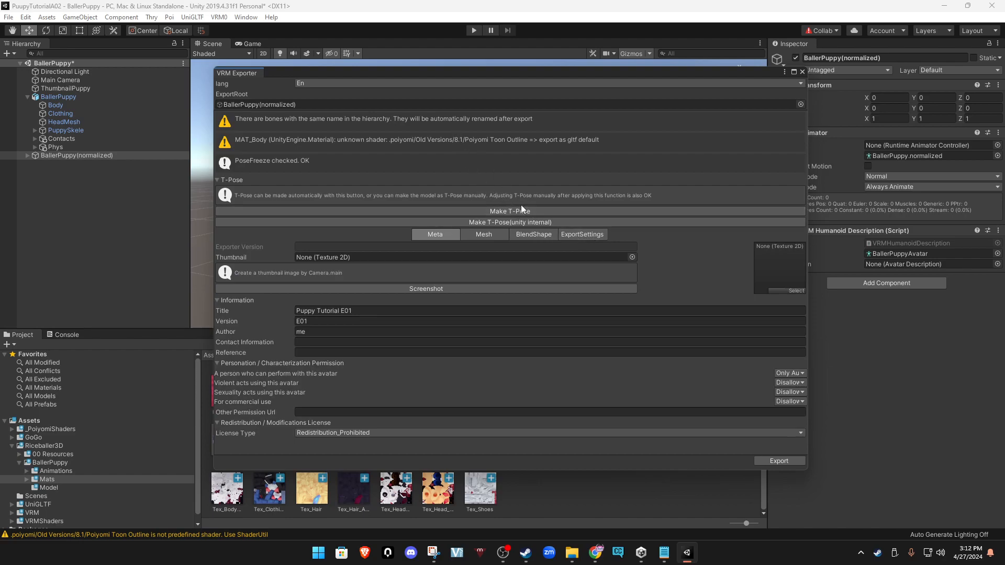
{"action": "left_click", "coordinate": [574, 234]}
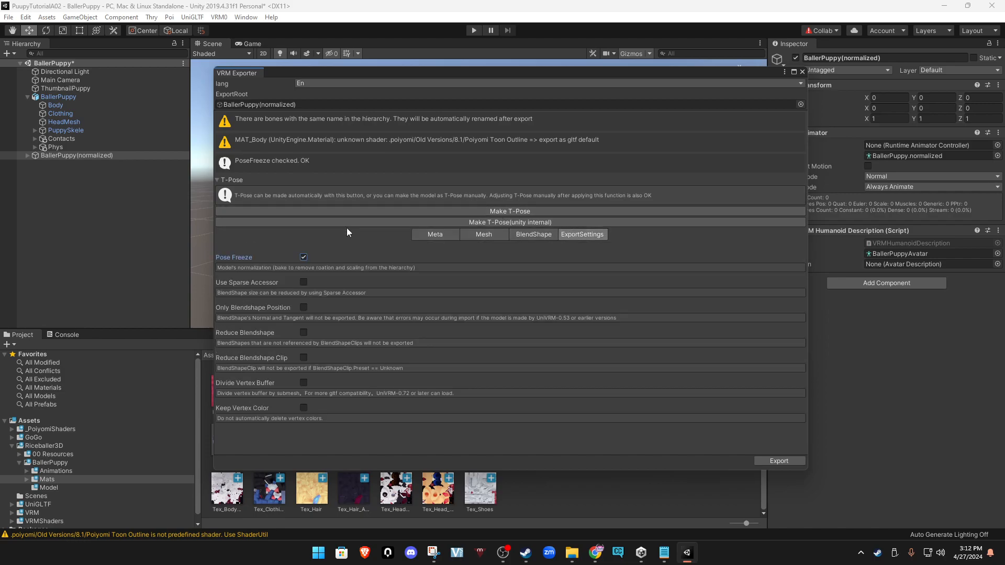
{"action": "left_click", "coordinate": [435, 234]}
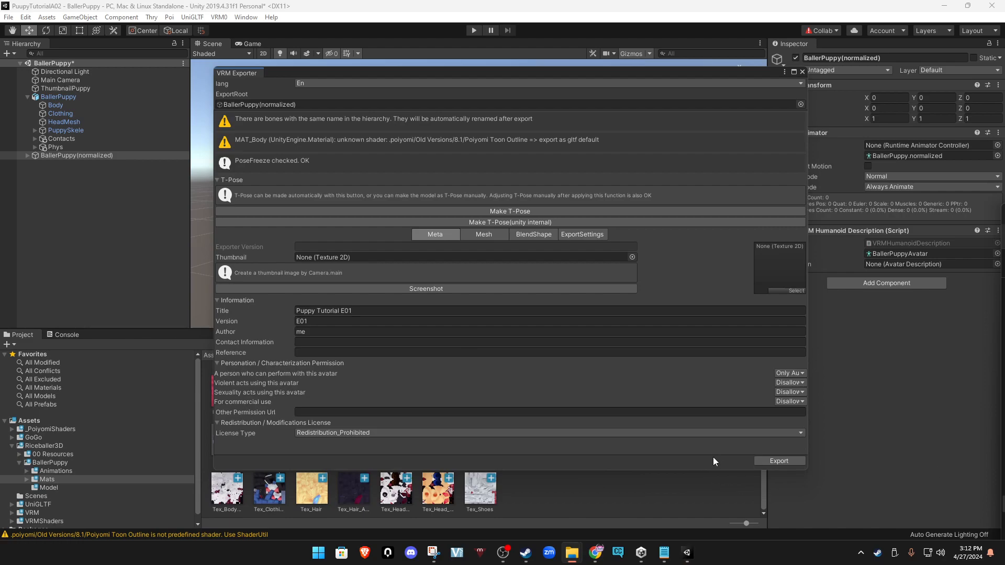
Export the avatar as BallerPuppy(normalized)_E01.vrm into the fromRiceballer\BallerPuppy\Vivi\Tutorial folder on drive L.
{"action": "left_click", "coordinate": [760, 461]}
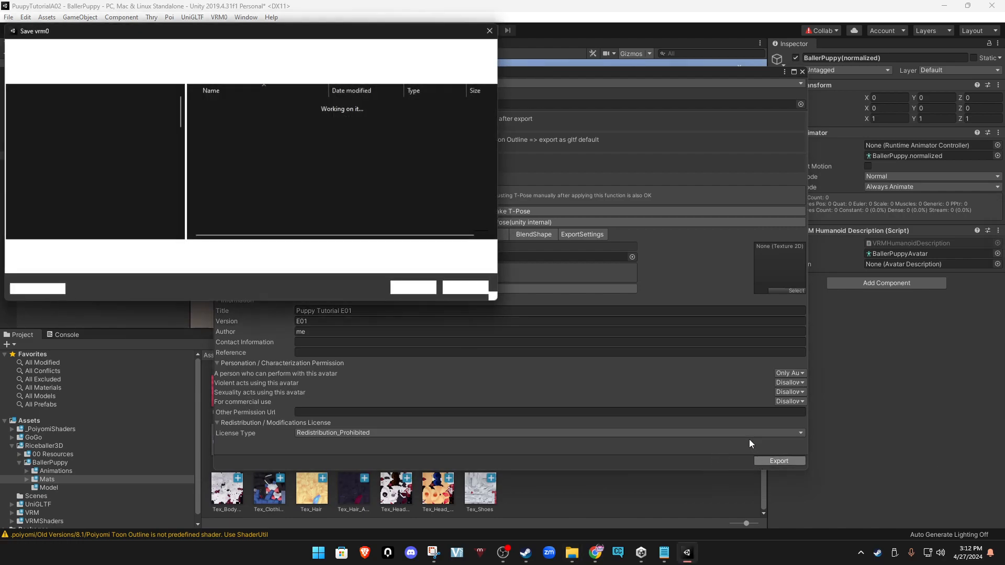
{"action": "left_click", "coordinate": [297, 53]}
{"action": "type", "text": "L:\\FlufflePimp\\_input\\fromRiceballer\\BallerPuppy\\Vivi\\Tutorial"}
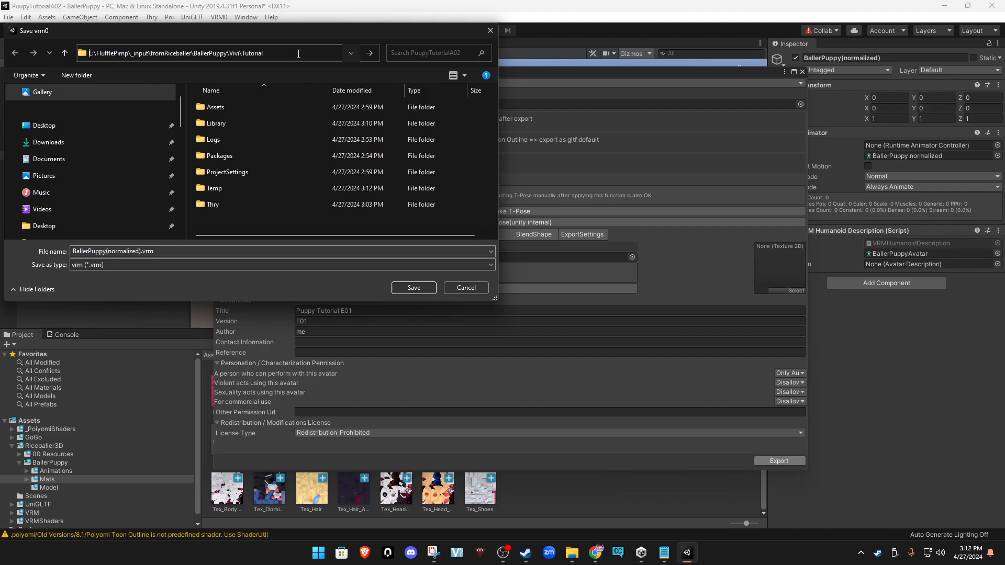
{"action": "key", "text": "Return"}
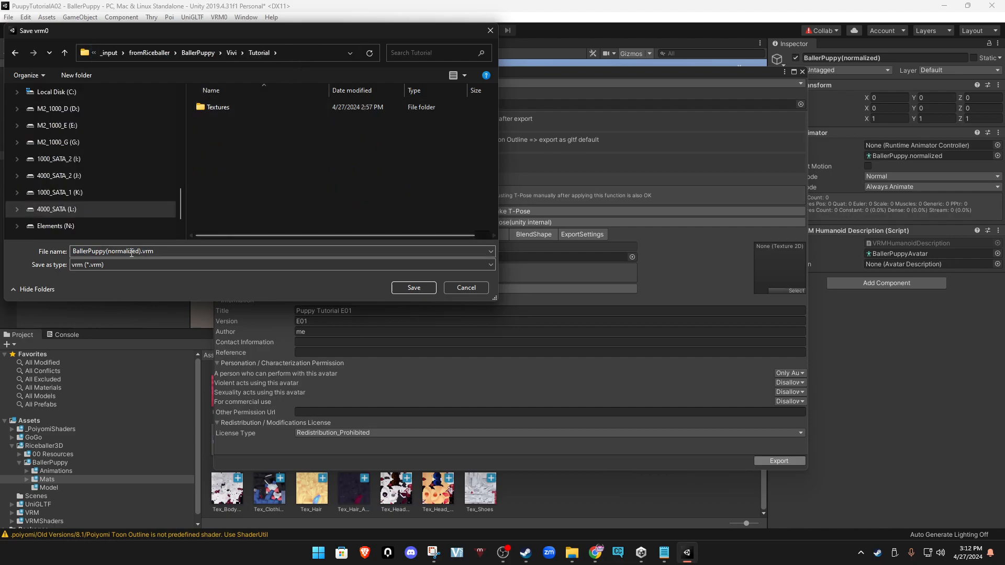
{"action": "left_click", "coordinate": [139, 252]}
{"action": "left_click", "coordinate": [139, 252]}
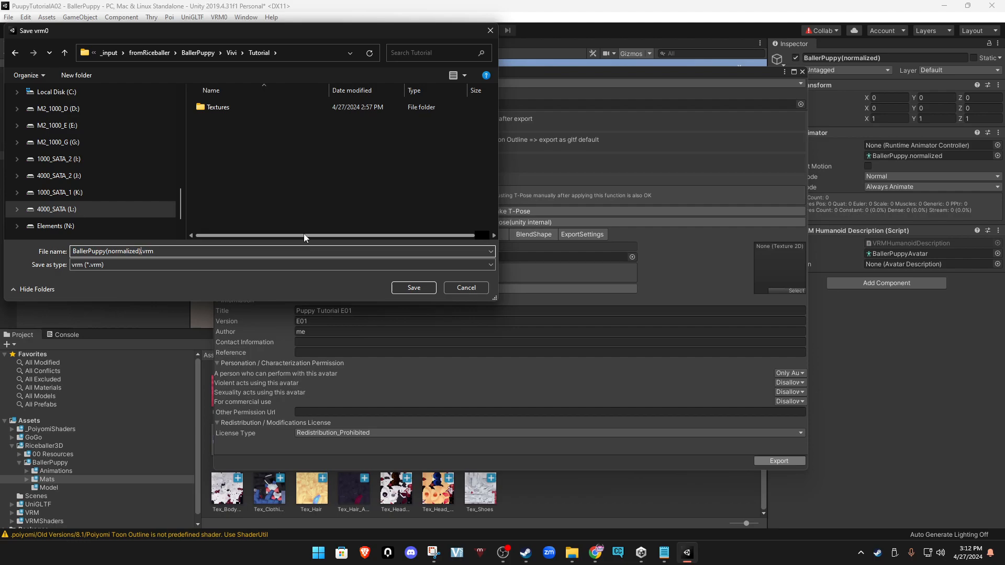
{"action": "type", "text": "_E01"}
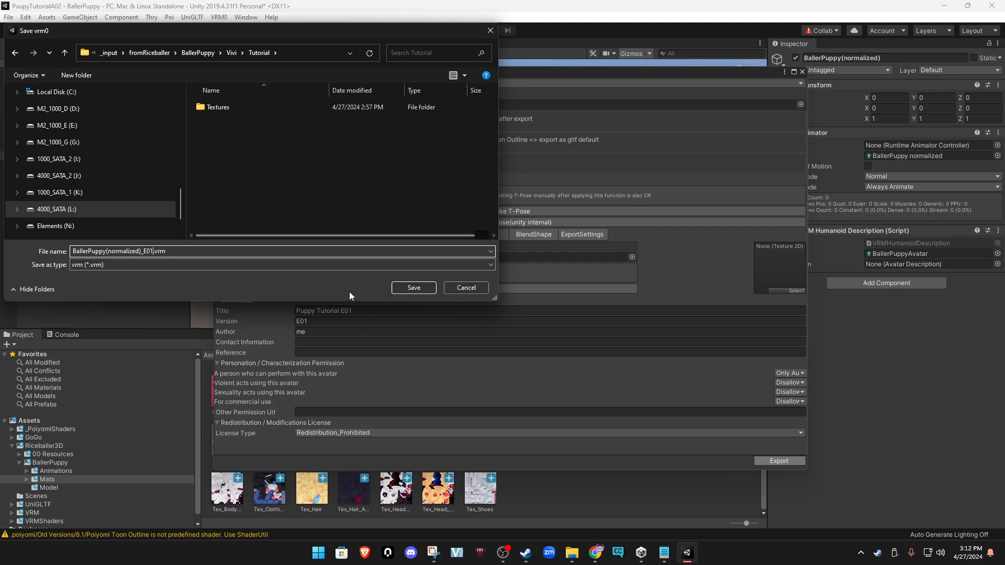
{"action": "left_click", "coordinate": [419, 287]}
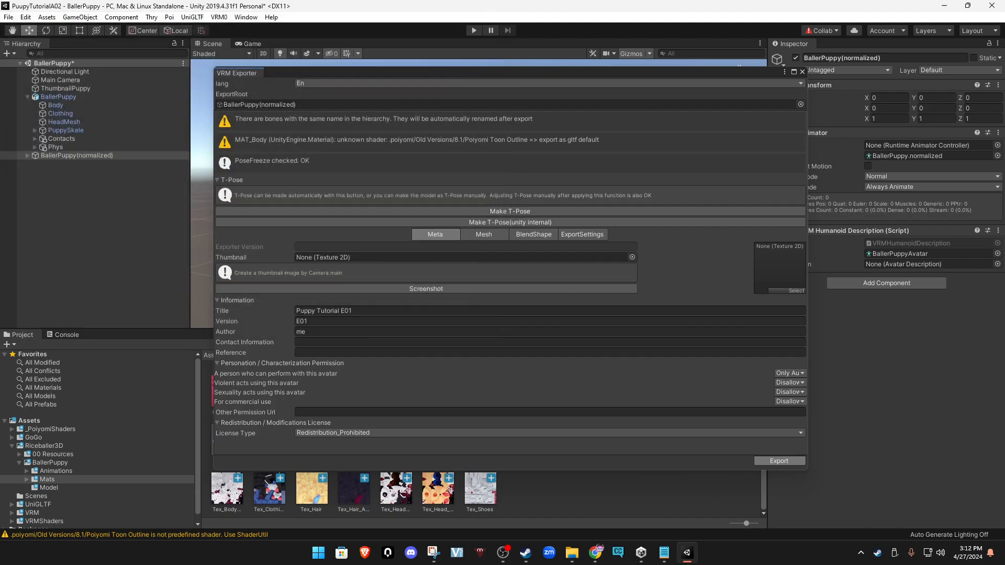
{"action": "left_click_drag", "start_coordinate": [1004, 225], "coordinate": [1004, 196]}
{"action": "left_click", "coordinate": [764, 462]}
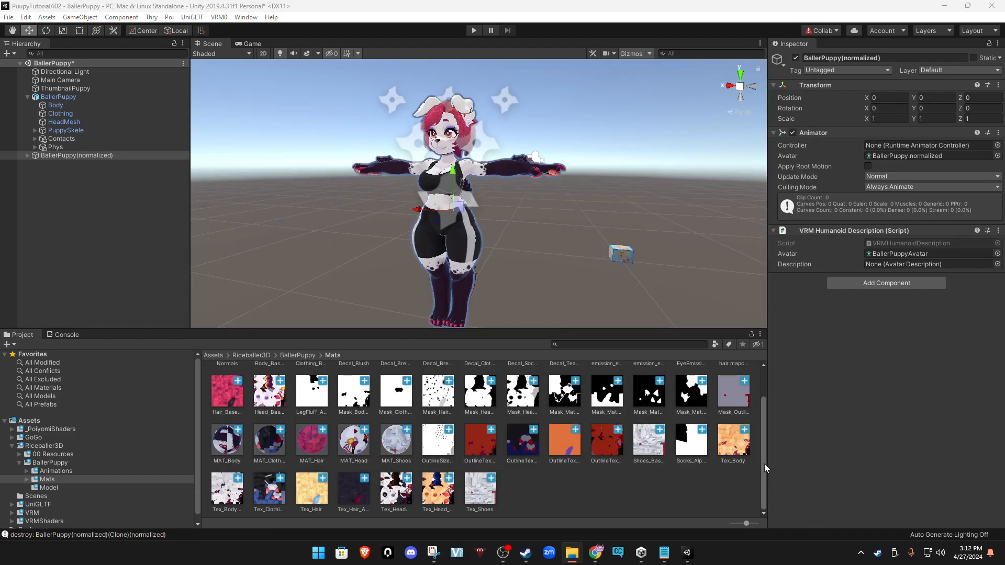
Create a folder named VRMBase in the project's root Assets folder.
{"action": "left_click", "coordinate": [40, 424]}
{"action": "right_click", "coordinate": [637, 465]}
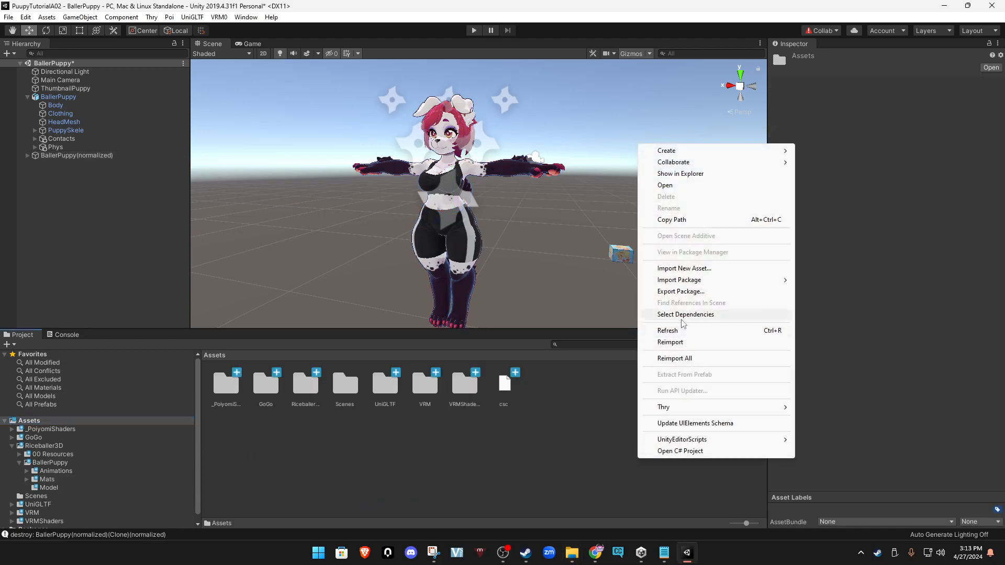
{"action": "mouse_move", "coordinate": [716, 152]}
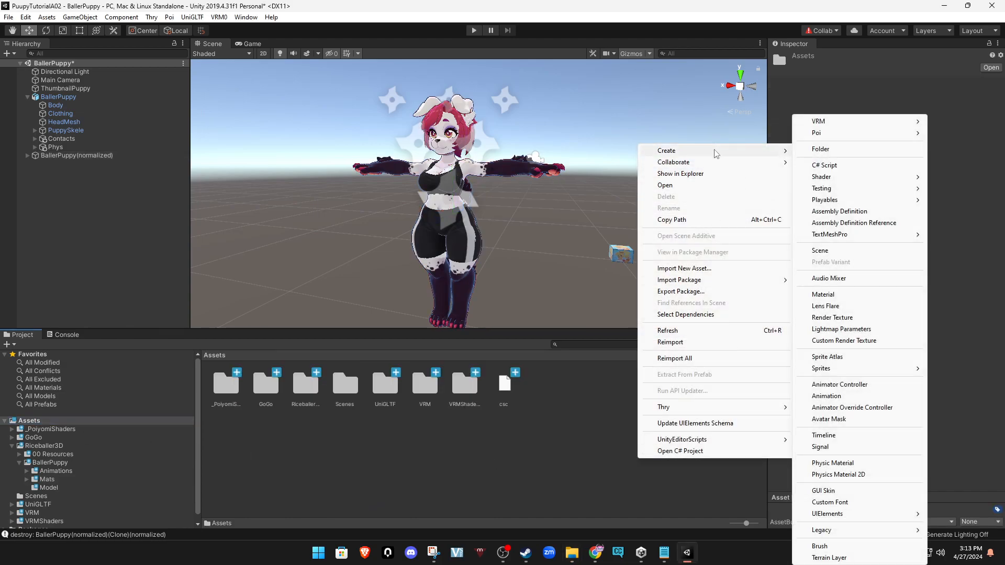
{"action": "left_click", "coordinate": [561, 433]}
{"action": "right_click", "coordinate": [562, 433]}
{"action": "mouse_move", "coordinate": [602, 124]}
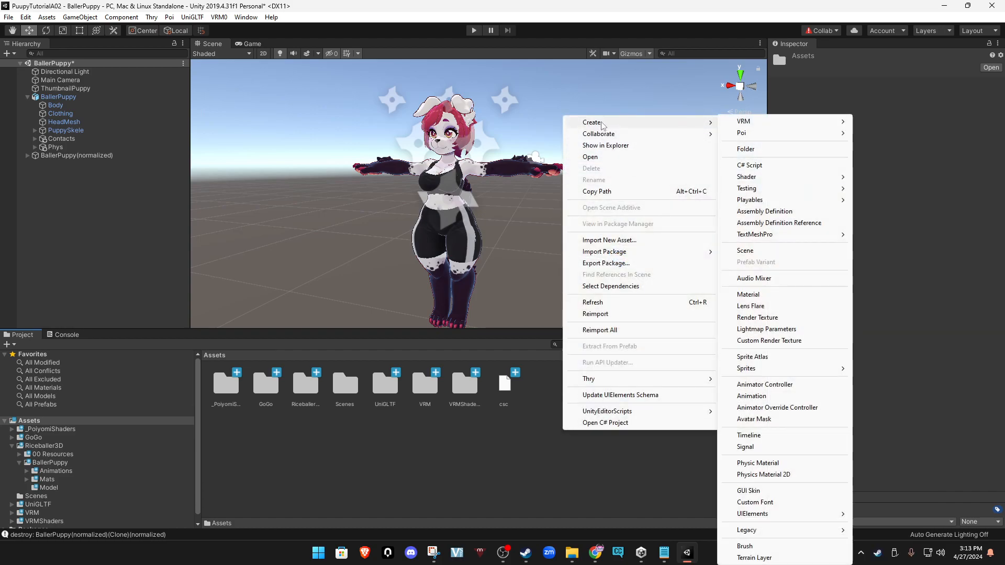
{"action": "left_click", "coordinate": [745, 149]}
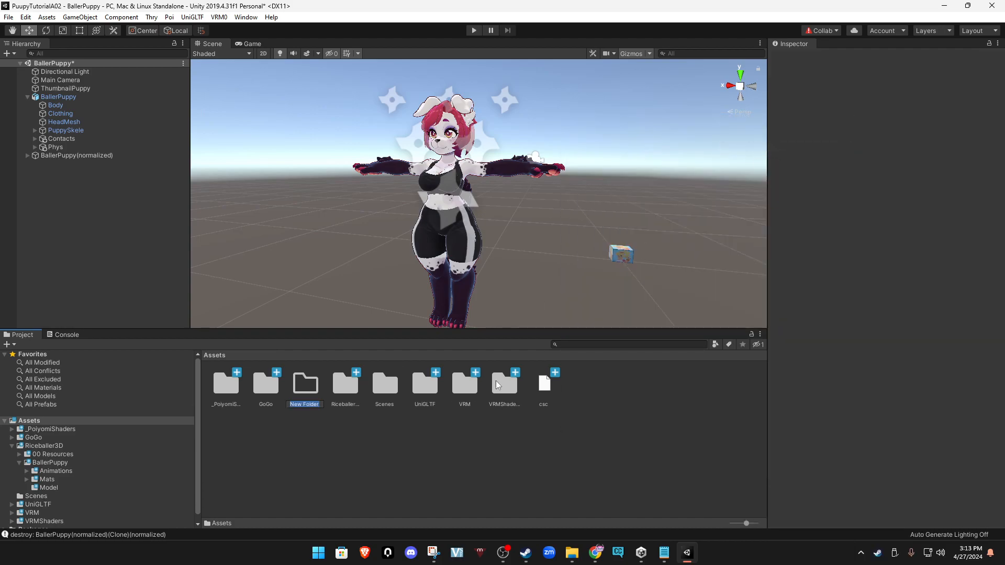
{"action": "type", "text": "VRMBase"}
{"action": "key", "text": "Return"}
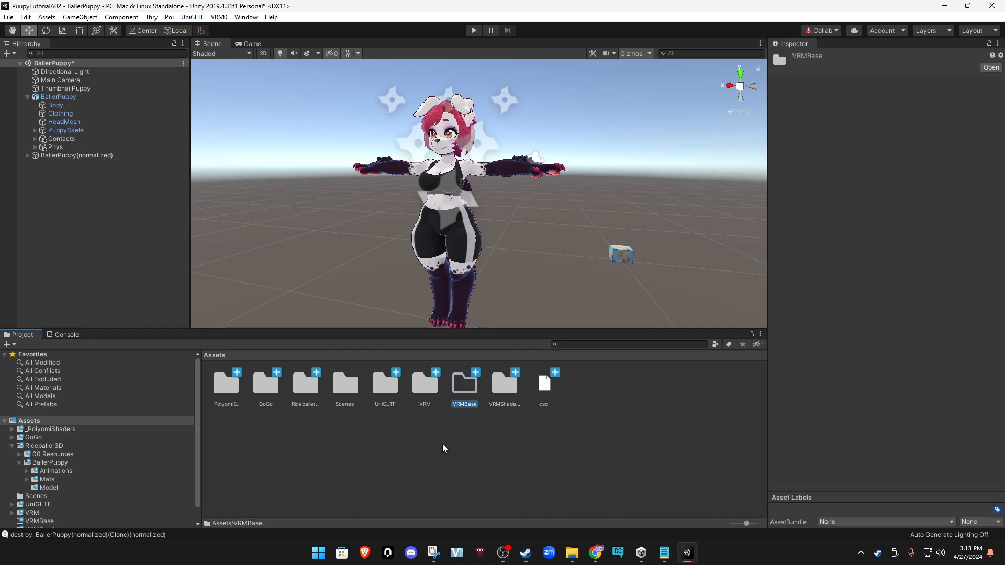
Create a subfolder named E01 inside the VRMBase folder.
{"action": "double_click", "coordinate": [459, 394]}
{"action": "right_click", "coordinate": [279, 400]}
{"action": "mouse_move", "coordinate": [326, 90]}
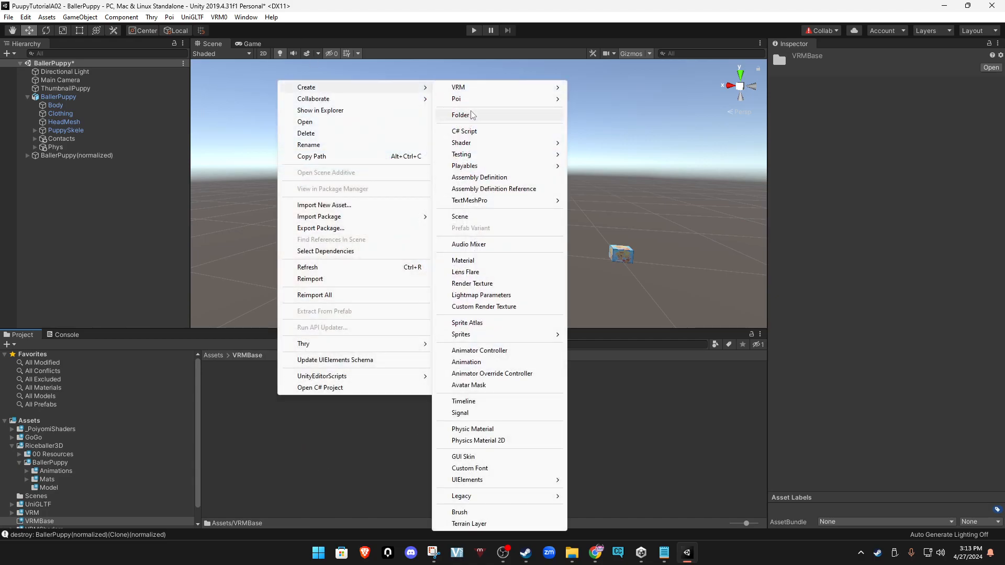
{"action": "left_click", "coordinate": [467, 114]}
{"action": "type", "text": "E01"}
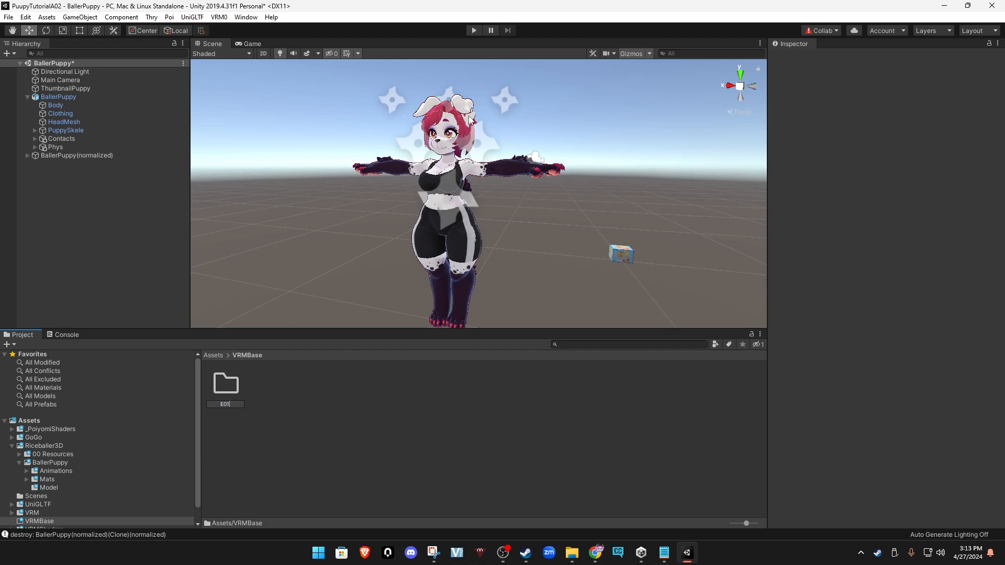
{"action": "key", "text": "Return"}
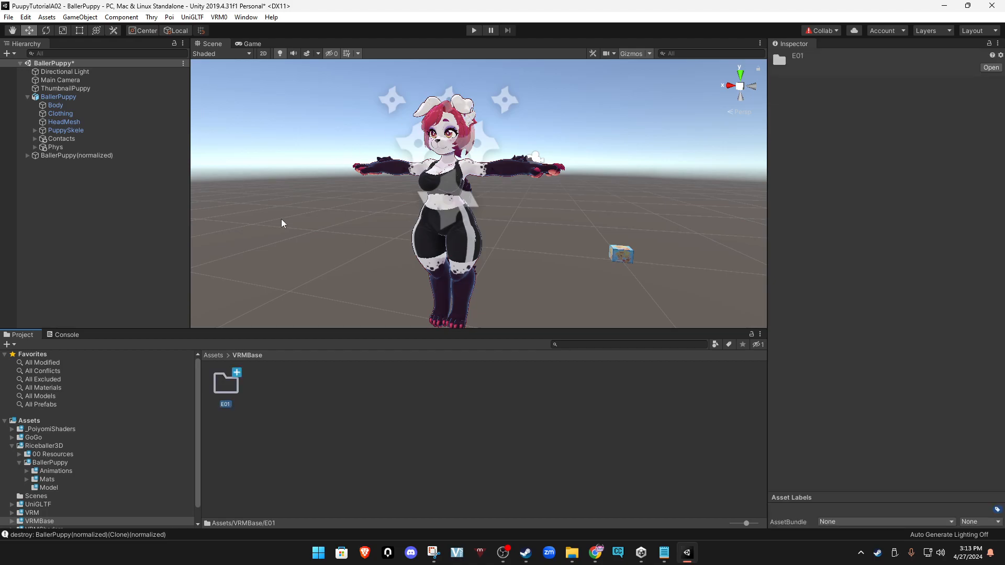
Import BallerPuppy(normalized)_E01.vrm as a VRM 0.x model, saving its prefab as BallerPuppy(normalized)_E01.prefab in Assets/VRMBase/E01.
{"action": "double_click", "coordinate": [224, 392]}
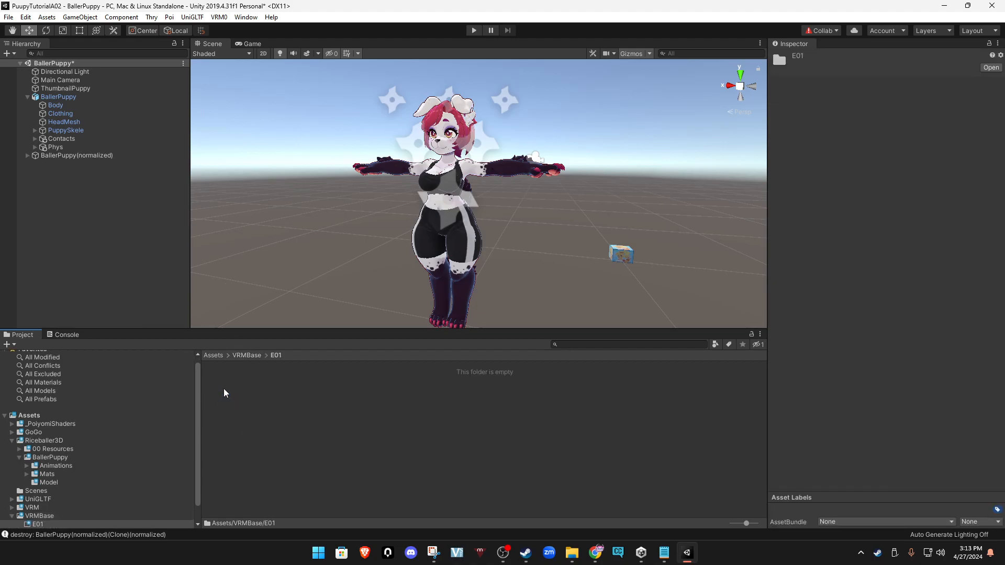
{"action": "left_click", "coordinate": [315, 400]}
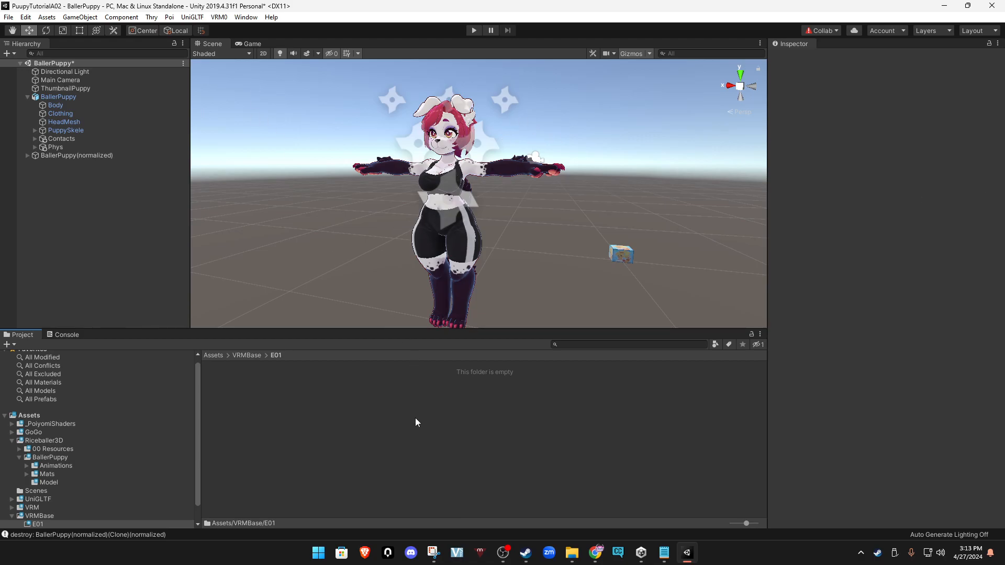
{"action": "left_click", "coordinate": [221, 18]}
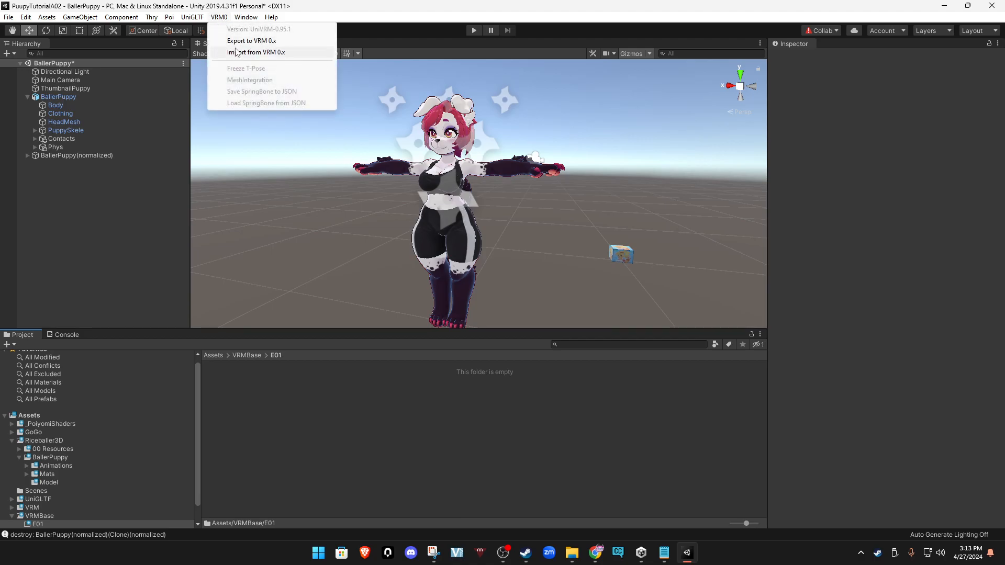
{"action": "left_click", "coordinate": [249, 54]}
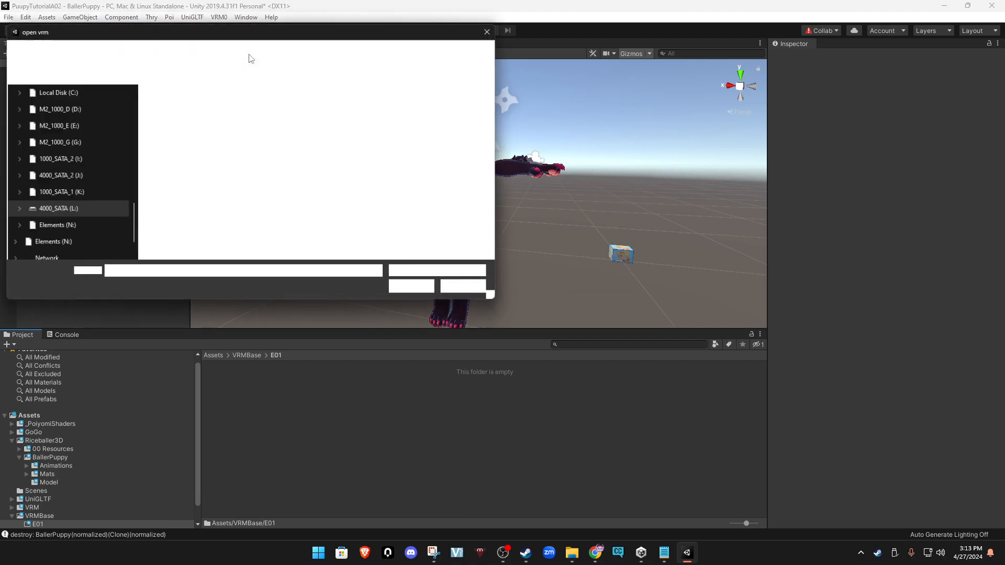
{"action": "left_click", "coordinate": [228, 126]}
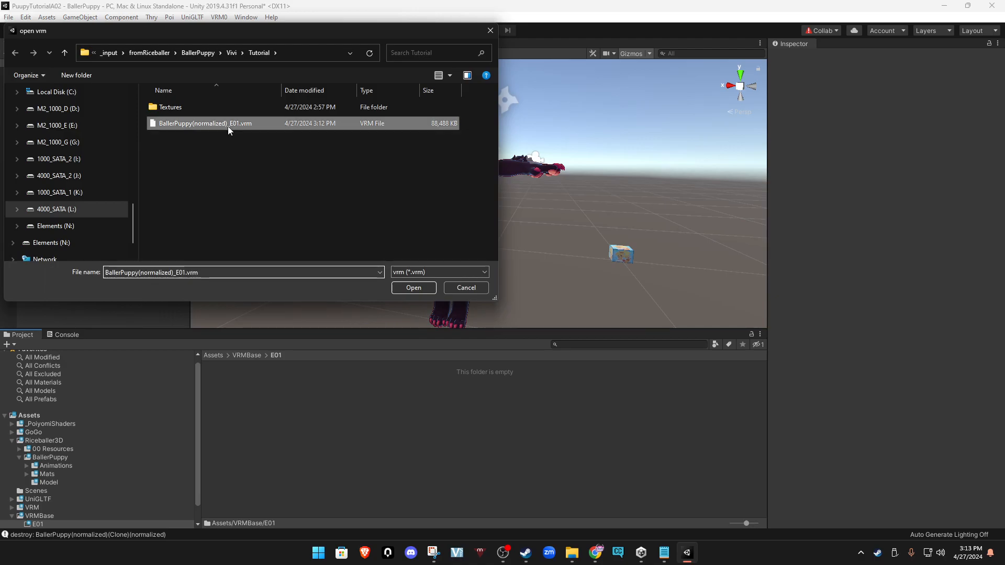
{"action": "left_click", "coordinate": [410, 288]}
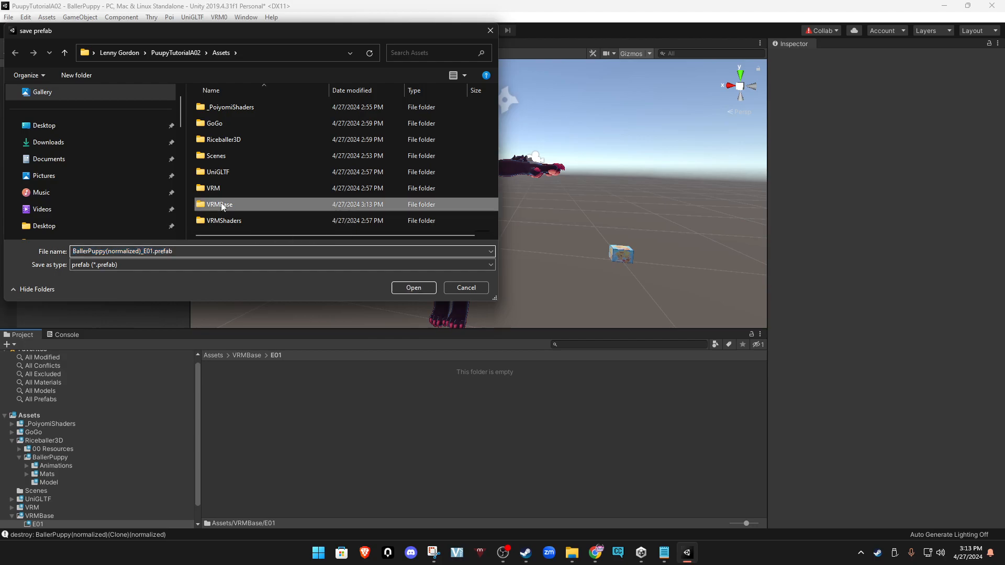
{"action": "double_click", "coordinate": [222, 205]}
{"action": "double_click", "coordinate": [214, 109]}
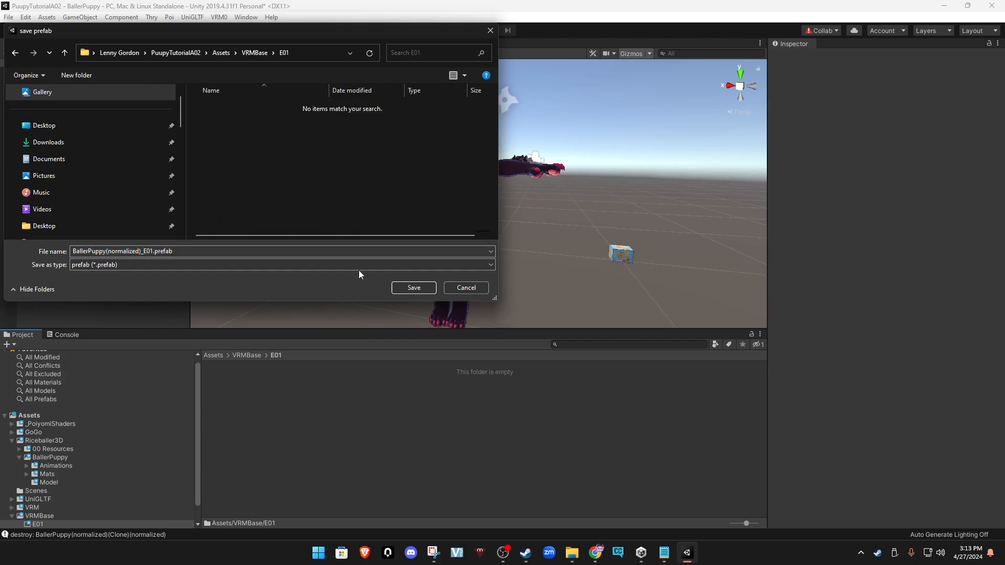
{"action": "left_click", "coordinate": [414, 288]}
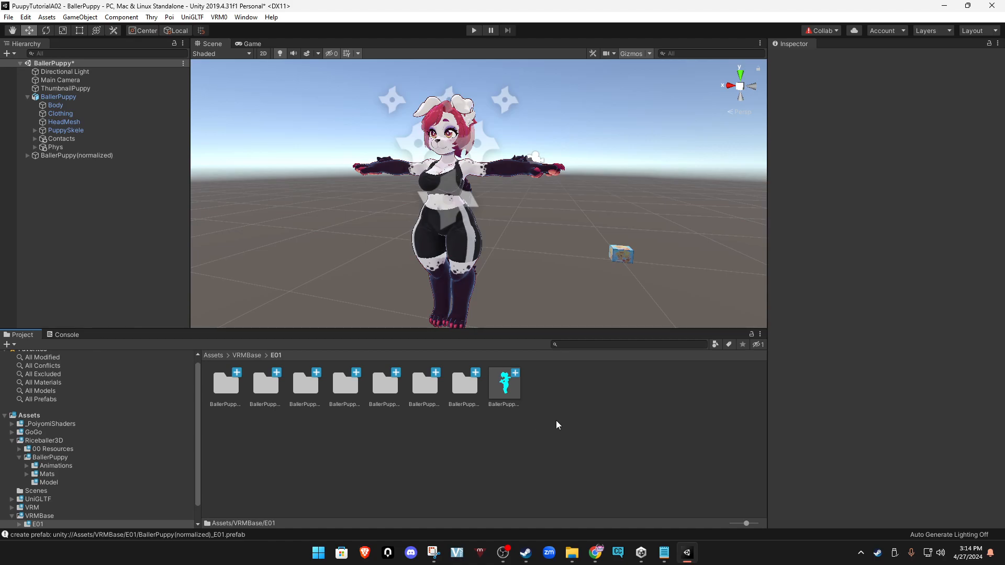
Save the current BallerPuppy scene and create a new scene.
{"action": "left_click", "coordinate": [11, 17]}
{"action": "left_click", "coordinate": [31, 58]}
{"action": "left_click", "coordinate": [9, 18]}
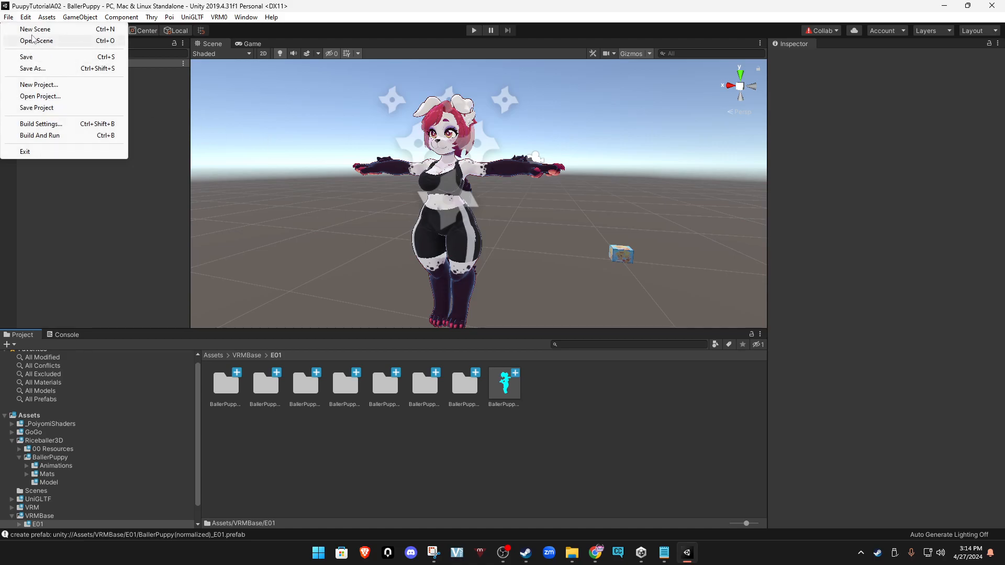
{"action": "left_click", "coordinate": [35, 29]}
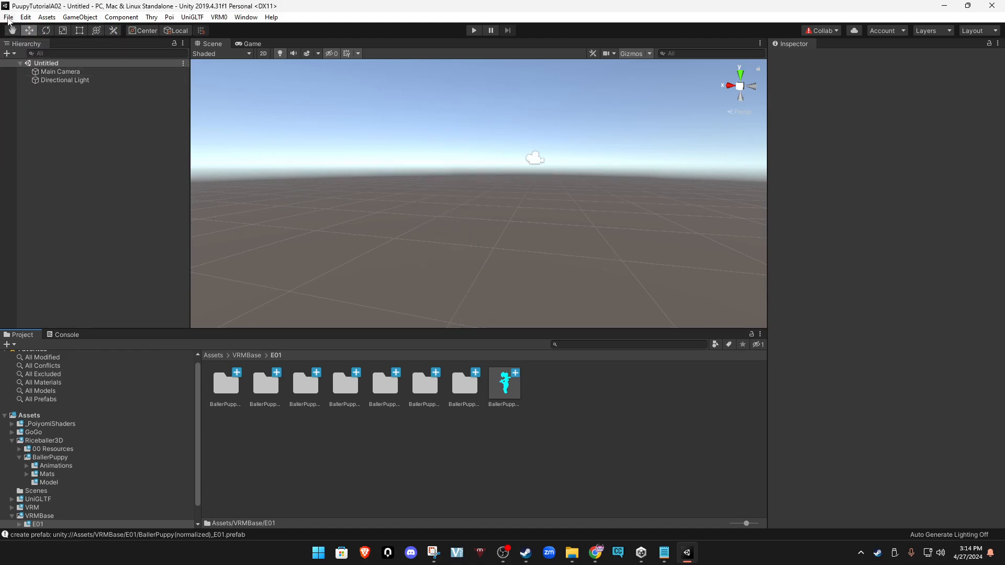
Save the new scene as BallerPuppyBaseE01_Scene in the Assets/VRMBase/E01 folder.
{"action": "left_click", "coordinate": [9, 17]}
{"action": "left_click", "coordinate": [43, 69]}
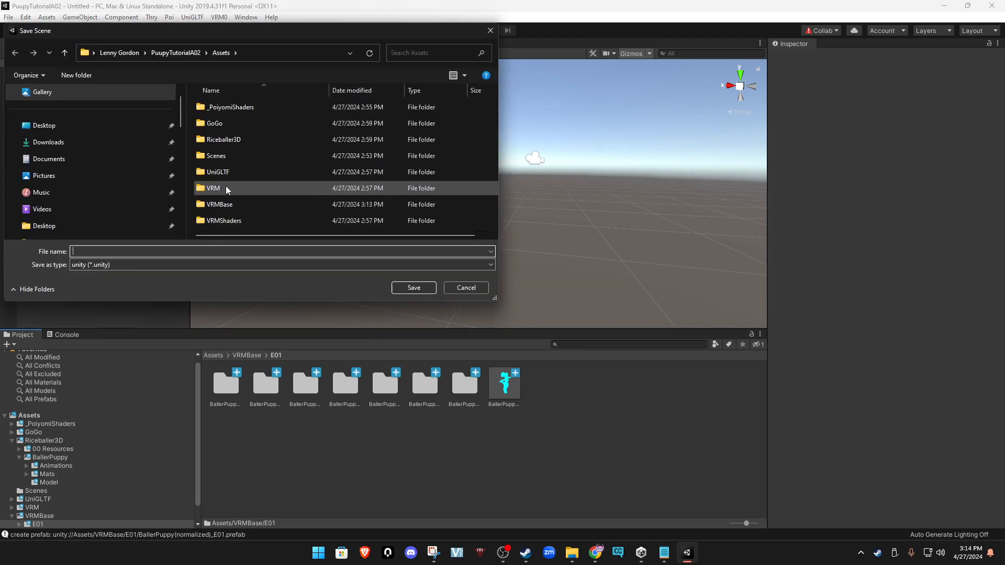
{"action": "double_click", "coordinate": [224, 205]}
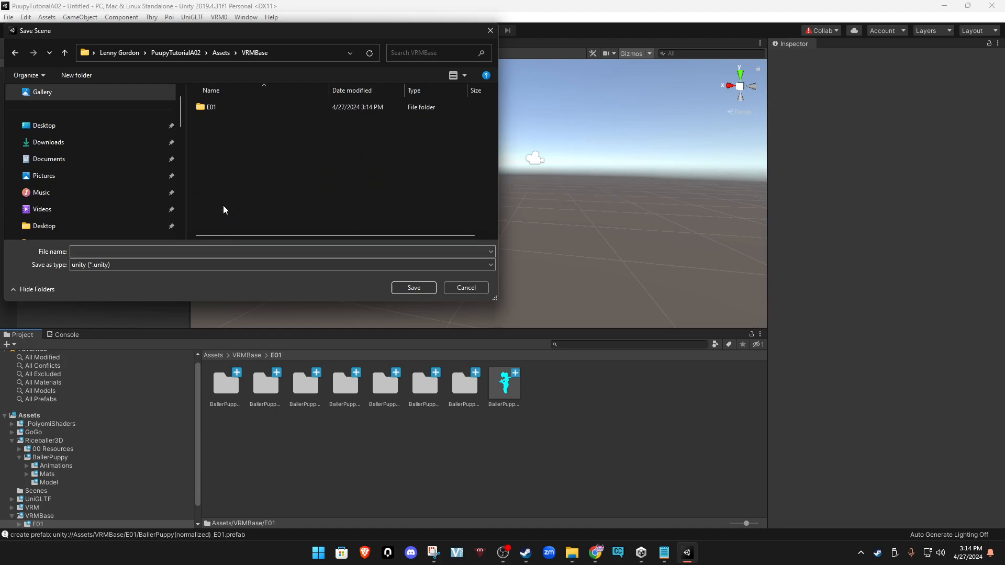
{"action": "double_click", "coordinate": [212, 107]}
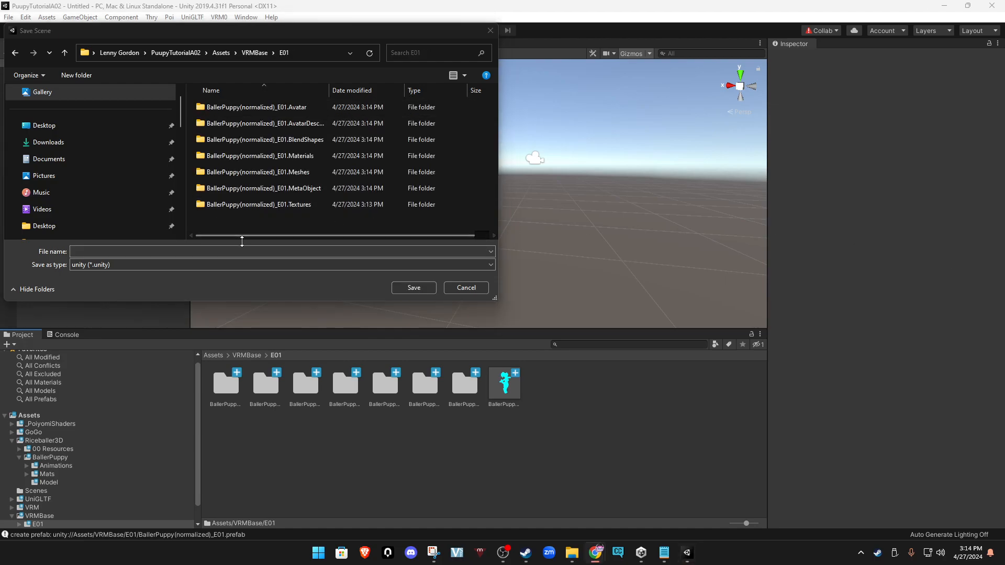
{"action": "left_click", "coordinate": [92, 252]}
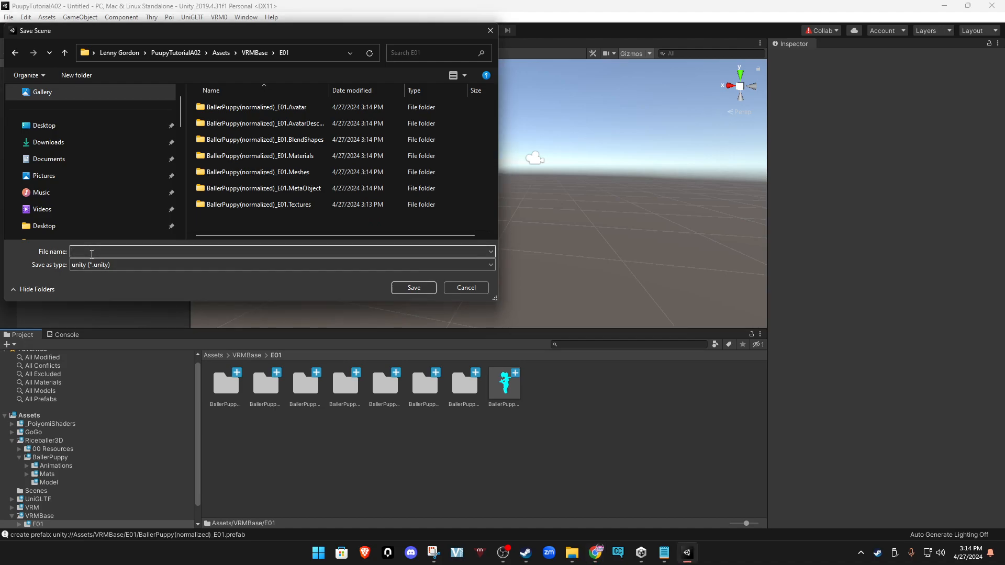
{"action": "type", "text": "BallerPup"}
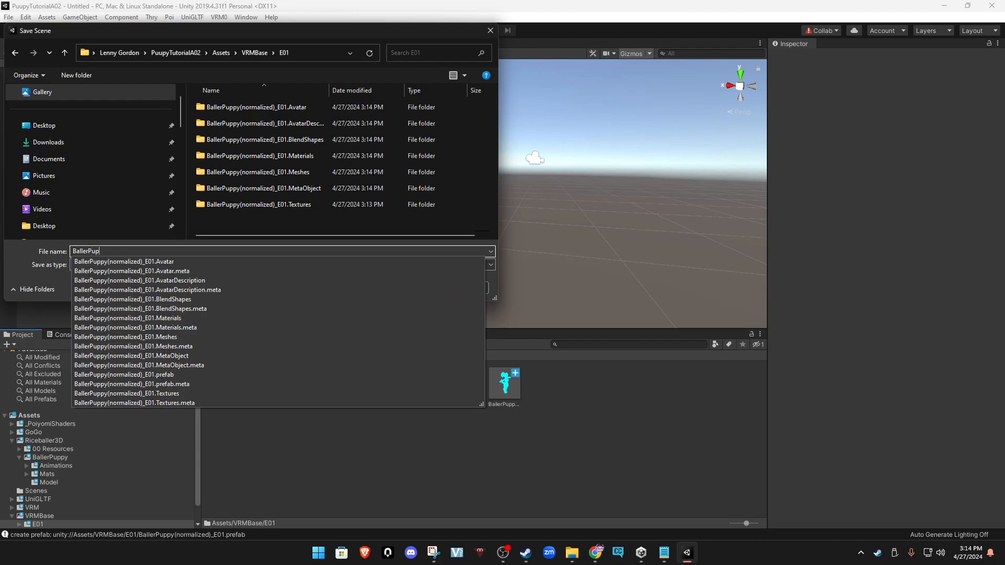
{"action": "type", "text": "pyE01"}
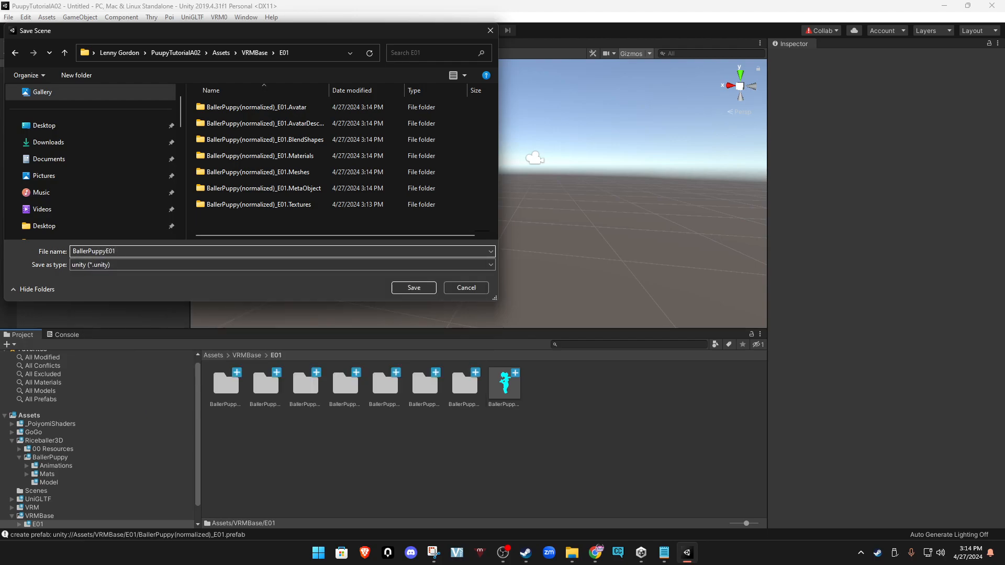
{"action": "type", "text": "Base"}
{"action": "key", "text": "Delete"}
{"action": "key", "text": "Delete"}
{"action": "type", "text": "BaseE01_Scene"}
{"action": "left_click", "coordinate": [414, 288]}
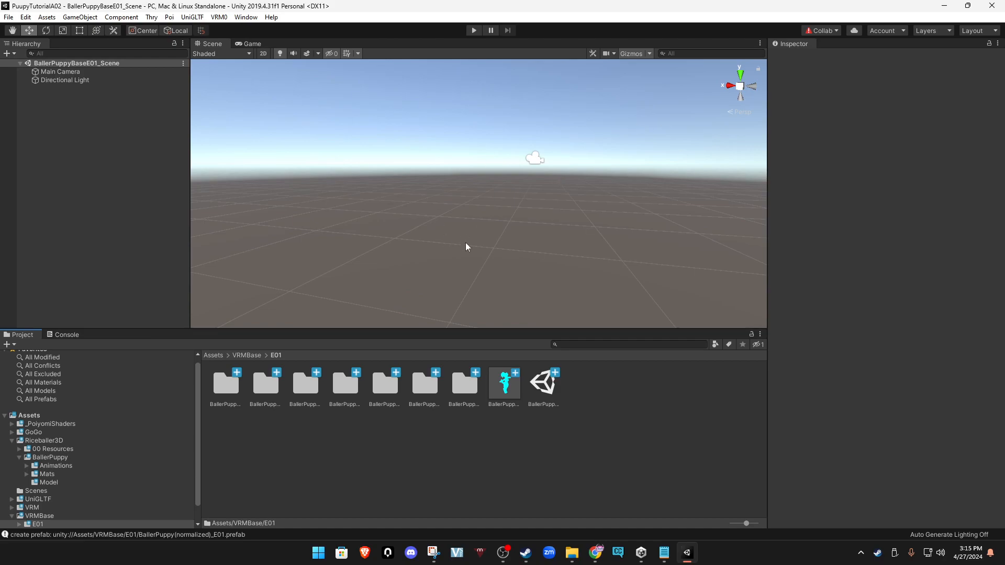
Place the BallerPuppy(normalized)_E01 prefab from the E01 folder into the new scene.
{"action": "left_click", "coordinate": [503, 396]}
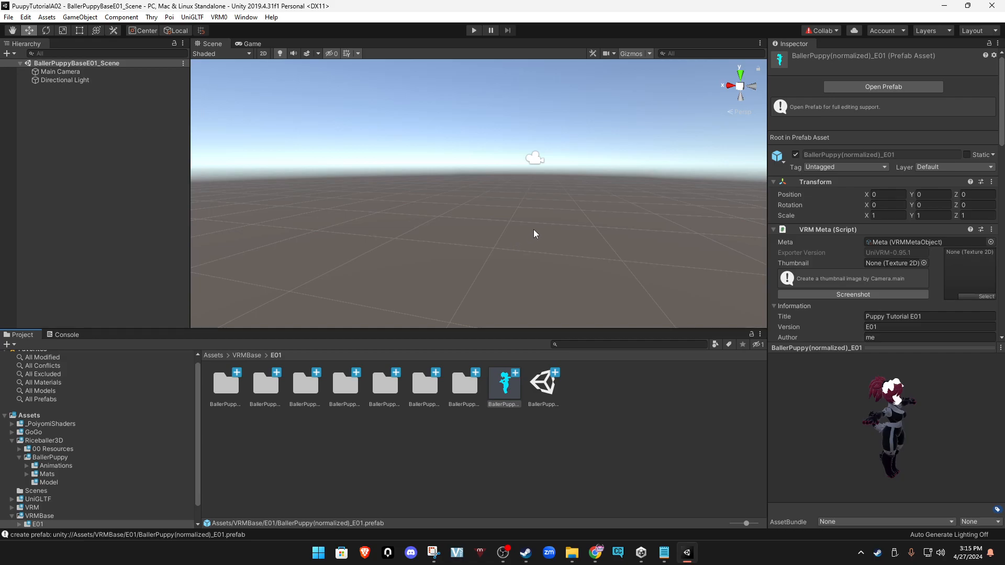
{"action": "scroll", "coordinate": [562, 234], "scroll_direction": "up", "scroll_amount": 1}
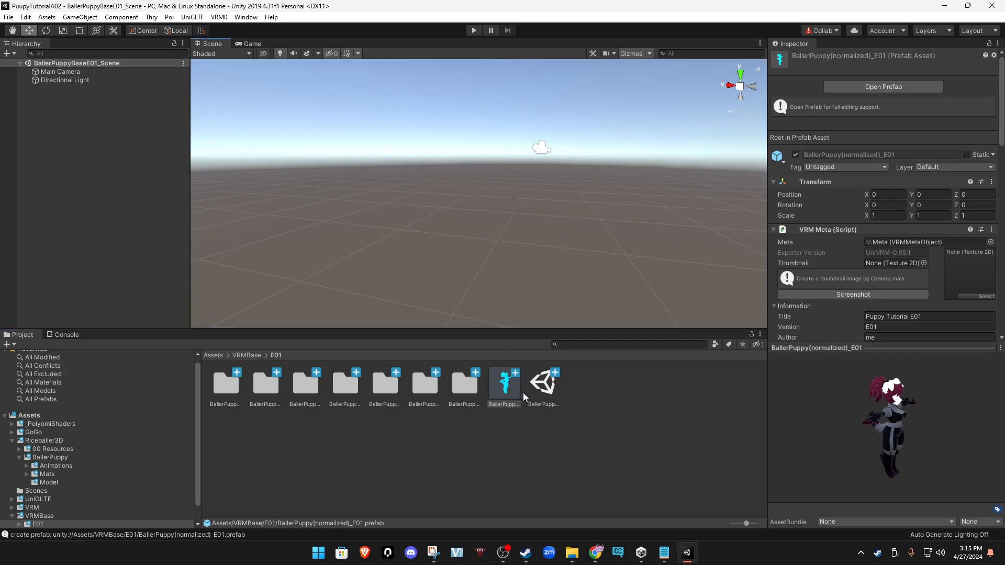
{"action": "left_click", "coordinate": [556, 428]}
{"action": "left_click_drag", "start_coordinate": [505, 385], "coordinate": [481, 268]}
Set the placed avatar's X, Y and Z position to 0 and inspect the model up close.
{"action": "left_click", "coordinate": [898, 107]}
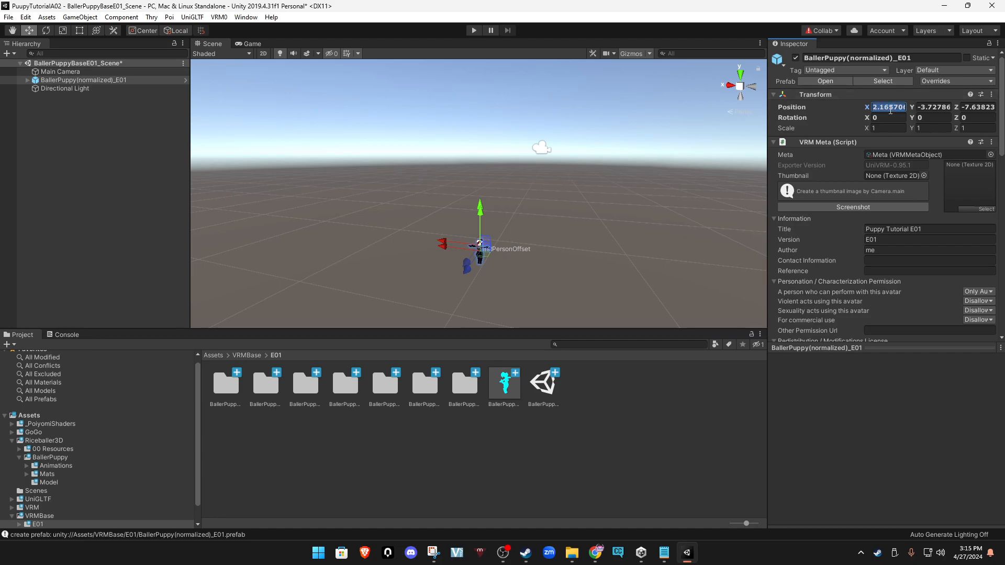
{"action": "type", "text": "0"}
{"action": "key", "text": "Tab"}
{"action": "type", "text": "0"}
{"action": "key", "text": "Tab"}
{"action": "type", "text": "0"}
{"action": "right_click_drag", "start_coordinate": [575, 198], "coordinate": [856, 303], "text": "alt"}
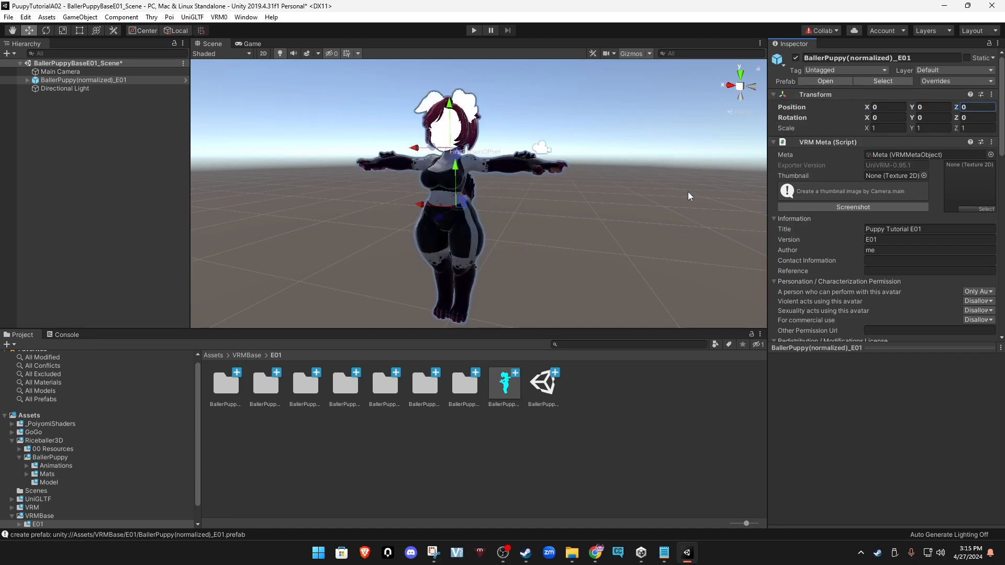
{"action": "middle_click_drag", "start_coordinate": [543, 219], "coordinate": [681, 346], "text": "alt"}
{"action": "left_click_drag", "start_coordinate": [615, 254], "coordinate": [590, 253], "text": "alt"}
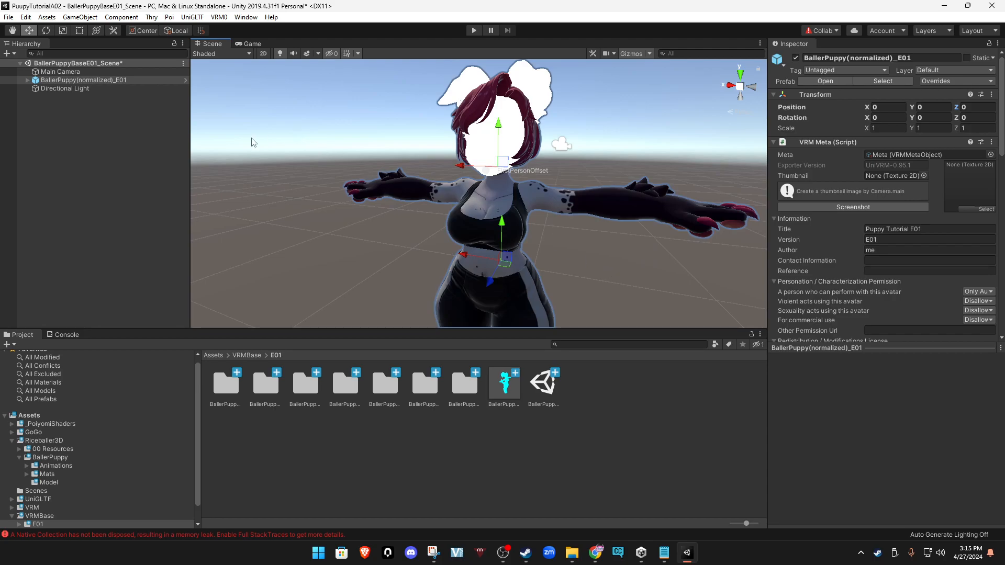
Change the shader of MAT_Body in the BallerPuppy(normalized)_E01.Materials folder to VRM/MToon.
{"action": "scroll", "coordinate": [117, 462], "scroll_direction": "down", "scroll_amount": 1}
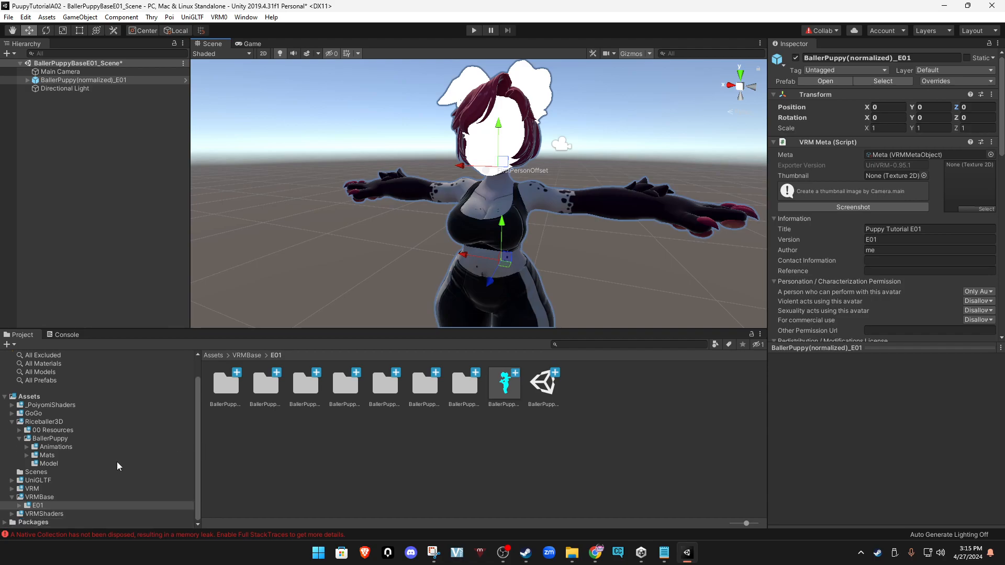
{"action": "left_click", "coordinate": [21, 506]}
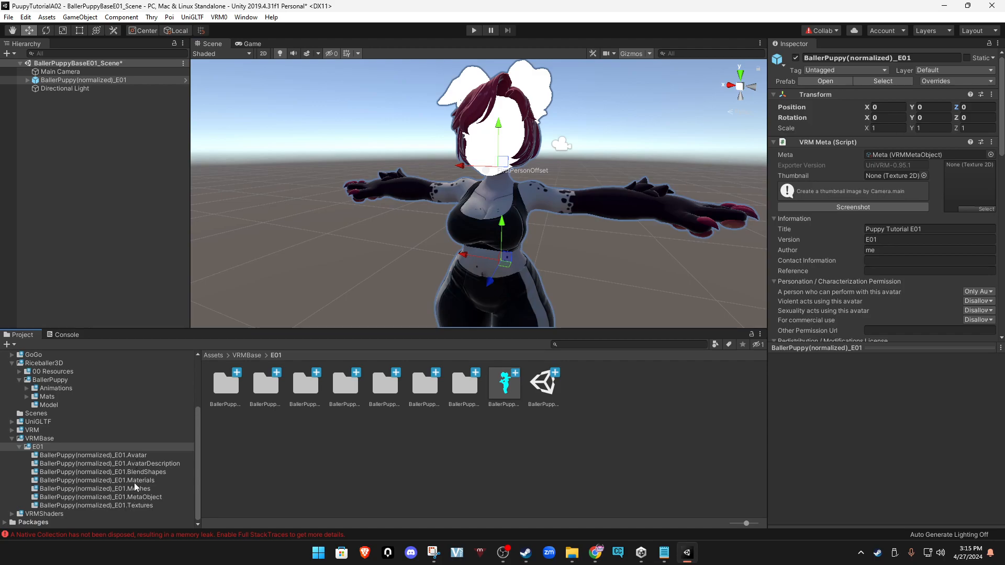
{"action": "left_click", "coordinate": [137, 480]}
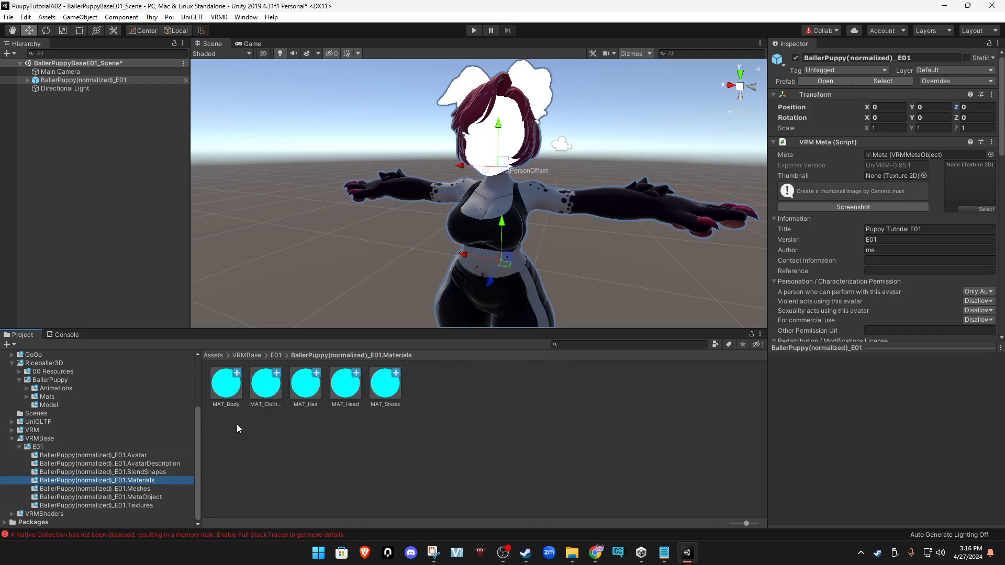
{"action": "left_click", "coordinate": [234, 398]}
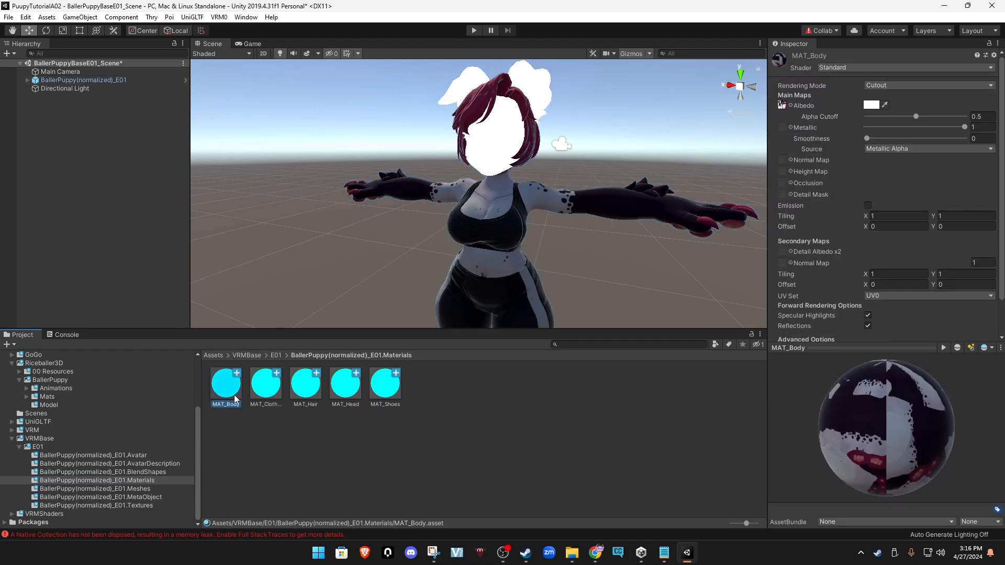
{"action": "left_click", "coordinate": [839, 68]}
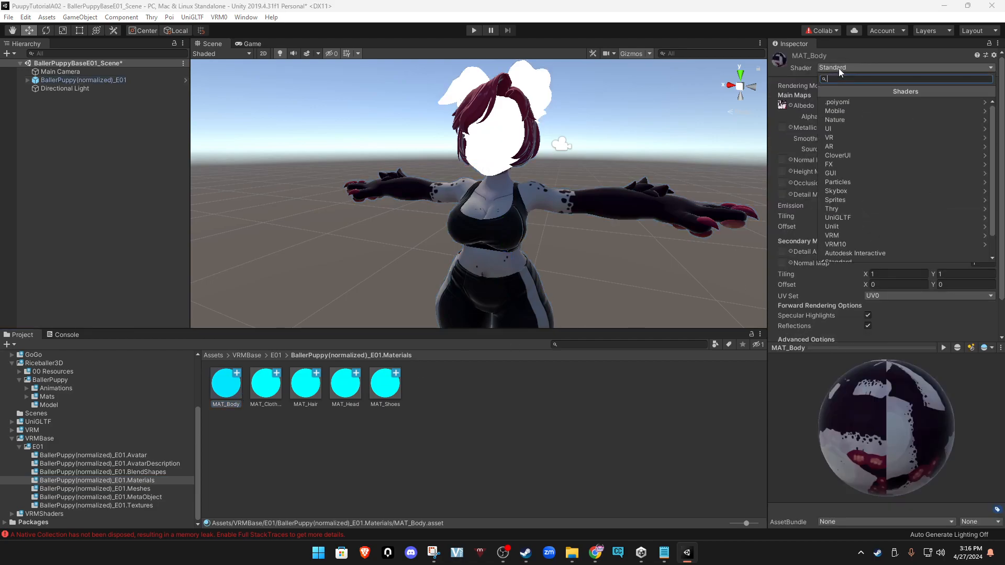
{"action": "left_click", "coordinate": [852, 237]}
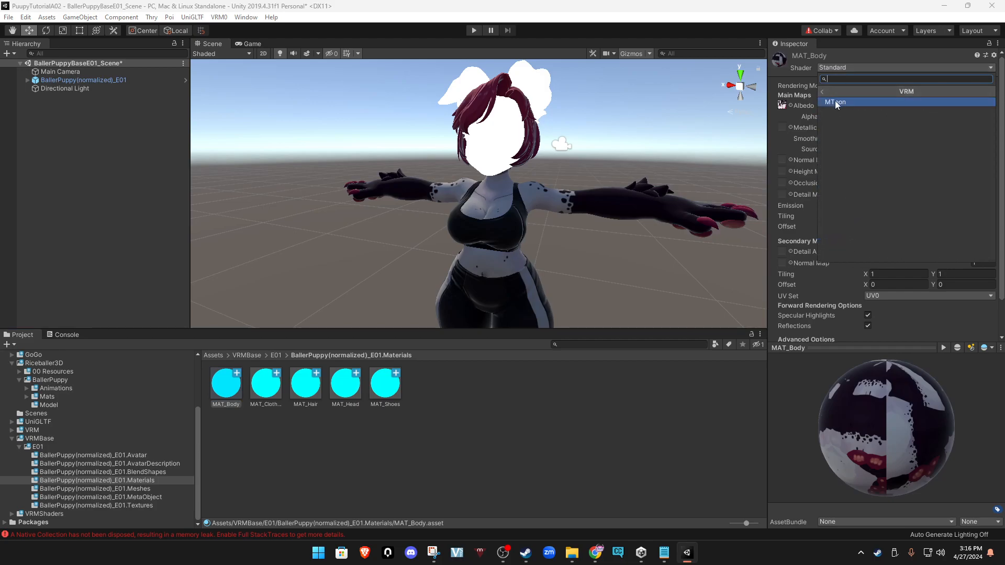
{"action": "left_click", "coordinate": [834, 101]}
Set MAT_Body's Shade Color to white (FFFFFF).
{"action": "left_click_drag", "start_coordinate": [618, 237], "coordinate": [598, 219], "text": "alt"}
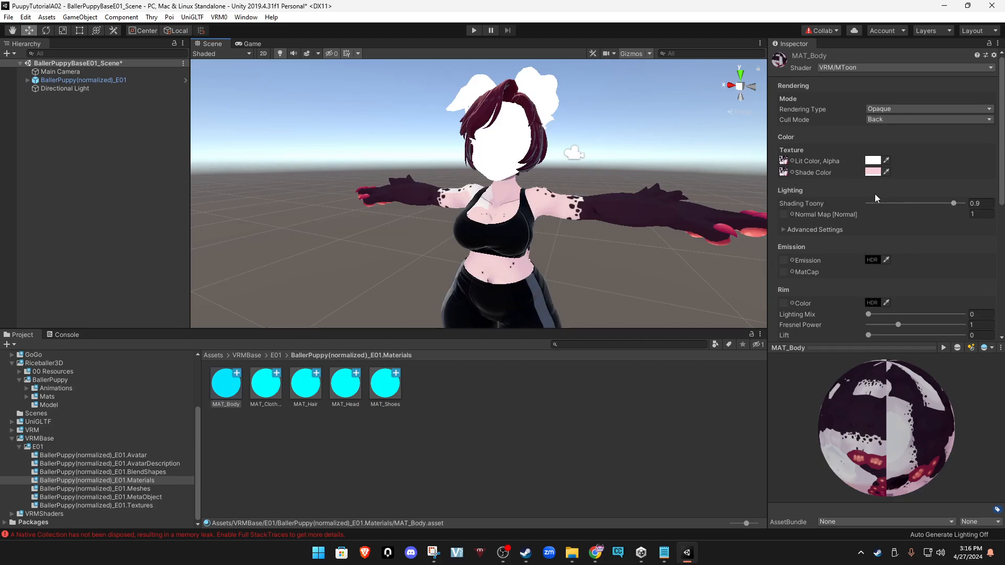
{"action": "left_click", "coordinate": [873, 173]}
{"action": "mouse_move", "coordinate": [936, 276]}
{"action": "left_mouse_down"}
{"action": "mouse_move", "coordinate": [978, 326]}
{"action": "mouse_move", "coordinate": [862, 194]}
{"action": "left_mouse_up"}
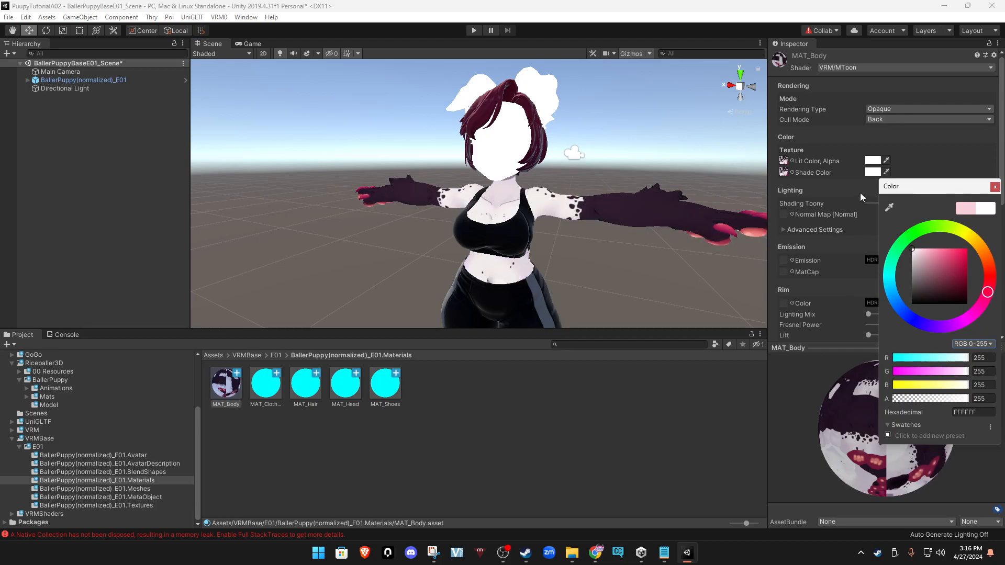
{"action": "left_click", "coordinate": [637, 424]}
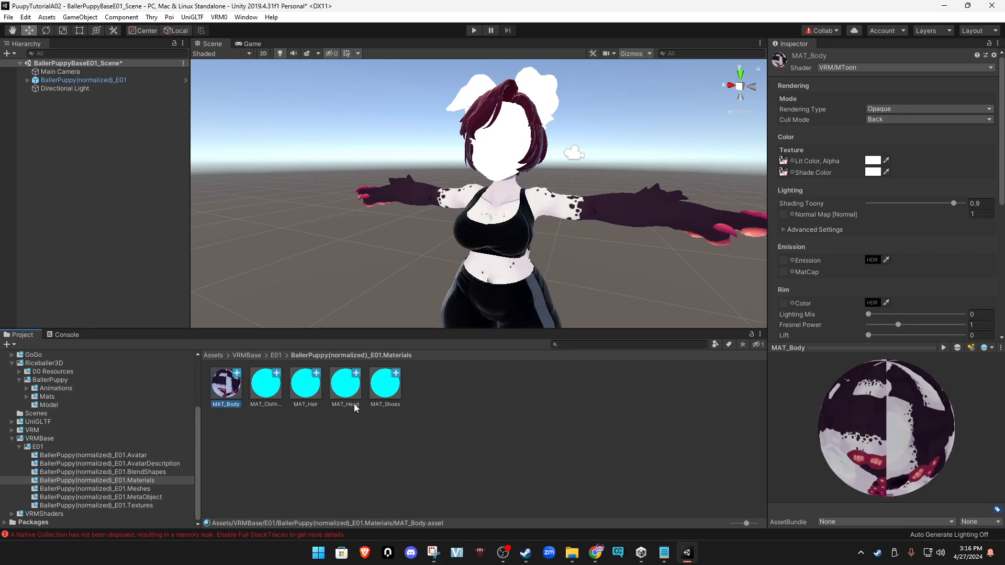
Set MAT_Head's emission color to black with RGB 0, 0, 0.
{"action": "left_click", "coordinate": [358, 391]}
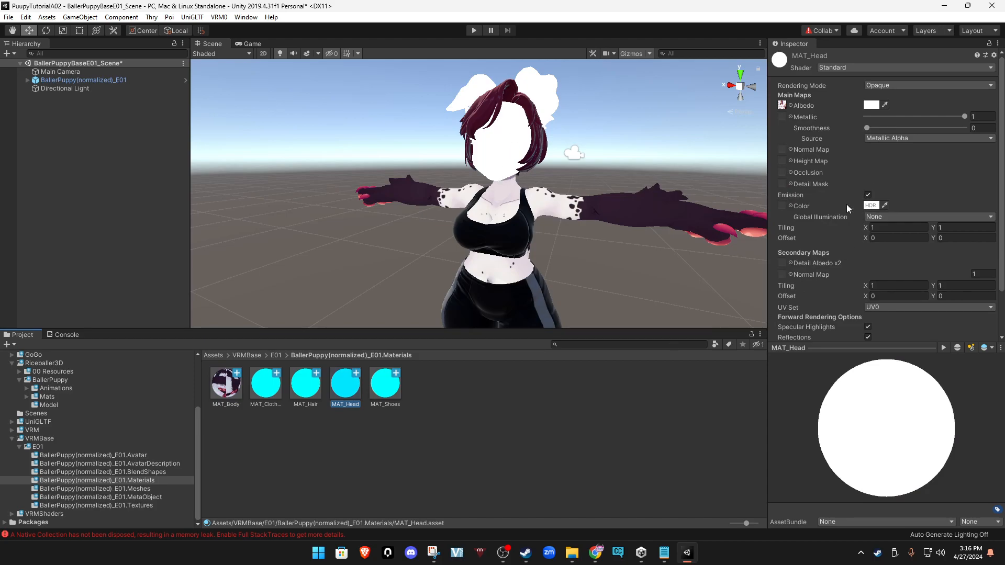
{"action": "left_click", "coordinate": [870, 205]}
{"action": "left_click_drag", "start_coordinate": [957, 272], "coordinate": [966, 309]}
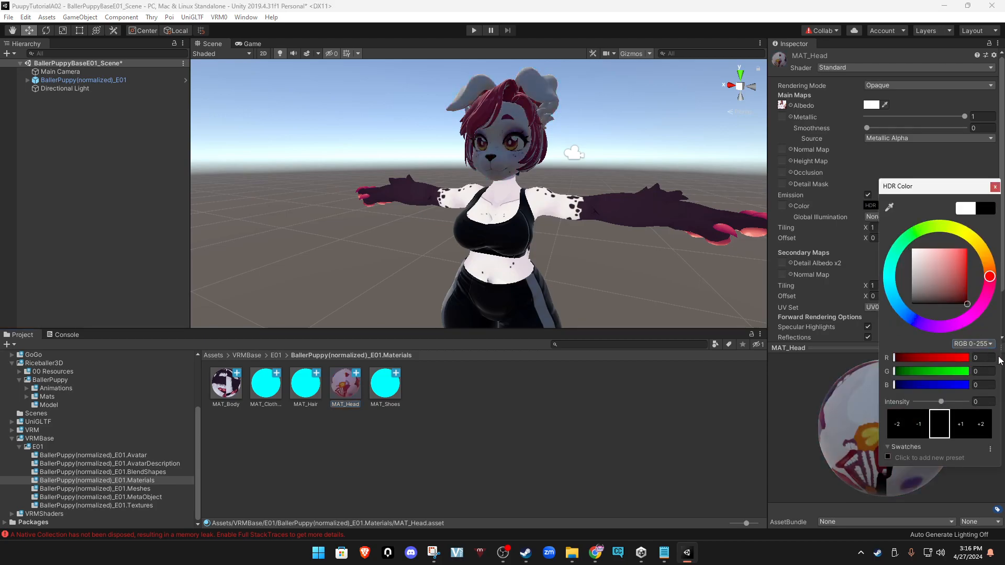
{"action": "left_click", "coordinate": [812, 400]}
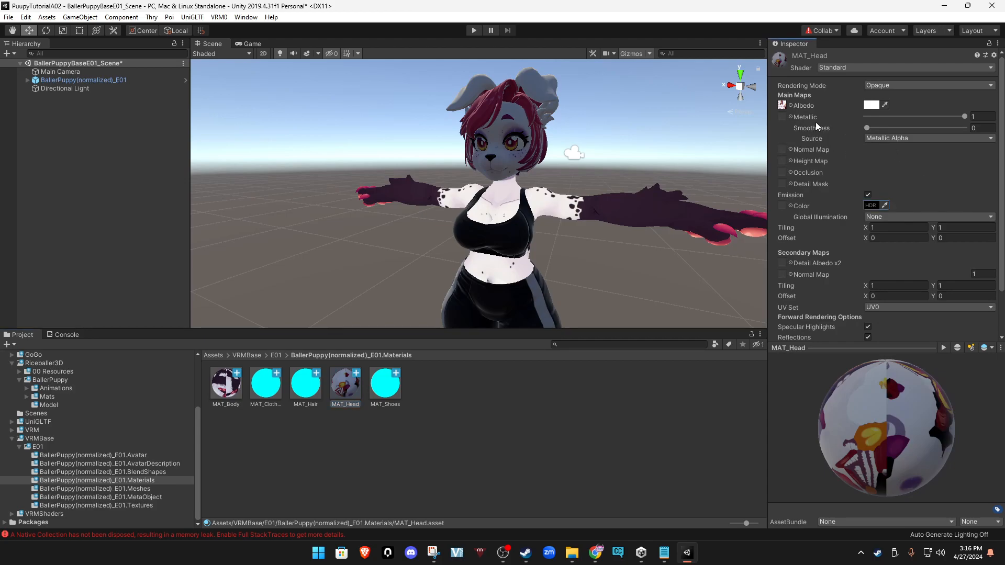
{"action": "left_click", "coordinate": [871, 205]}
{"action": "left_click_drag", "start_coordinate": [922, 258], "coordinate": [967, 305]}
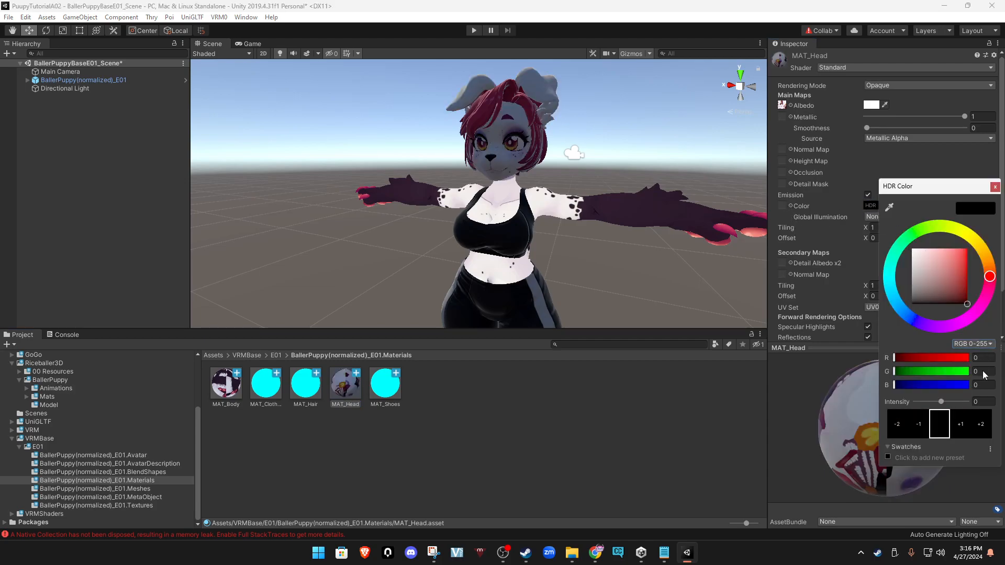
Change the shader of MAT_Head to VRM/MToon, keeping its rendering mode Opaque.
{"action": "left_click", "coordinate": [576, 500]}
{"action": "left_click_drag", "start_coordinate": [636, 191], "coordinate": [706, 199], "text": "alt"}
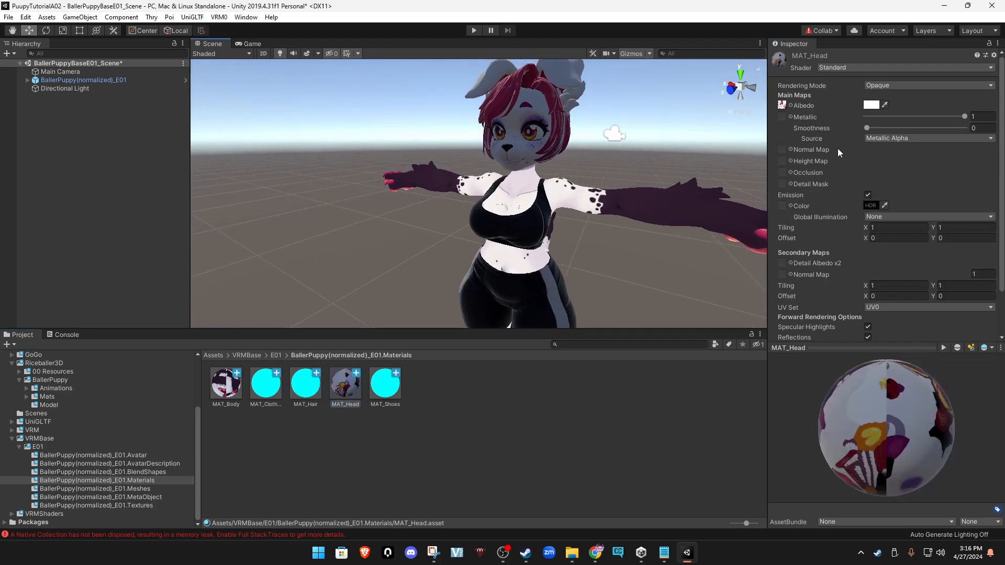
{"action": "left_click", "coordinate": [886, 86]}
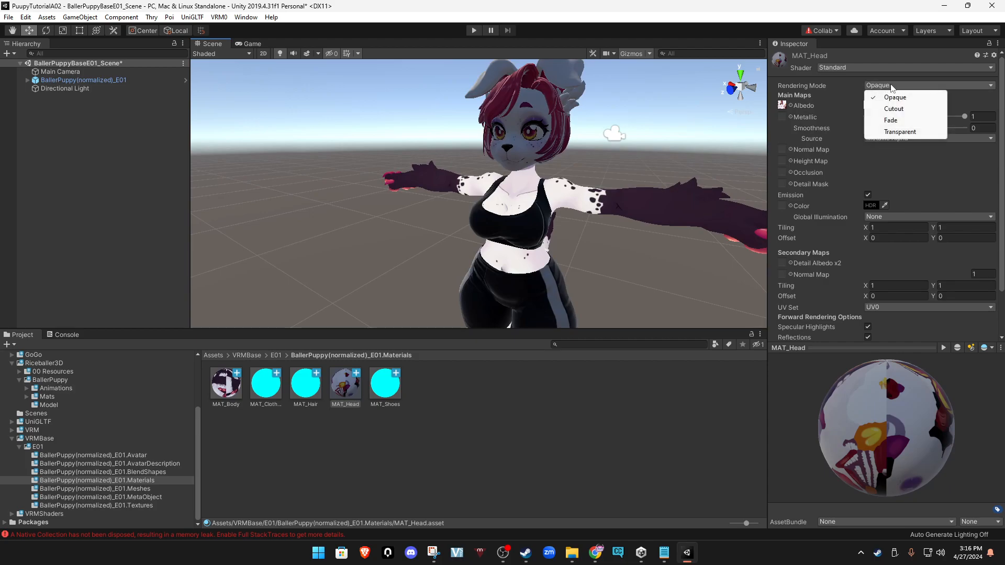
{"action": "left_click", "coordinate": [847, 57]}
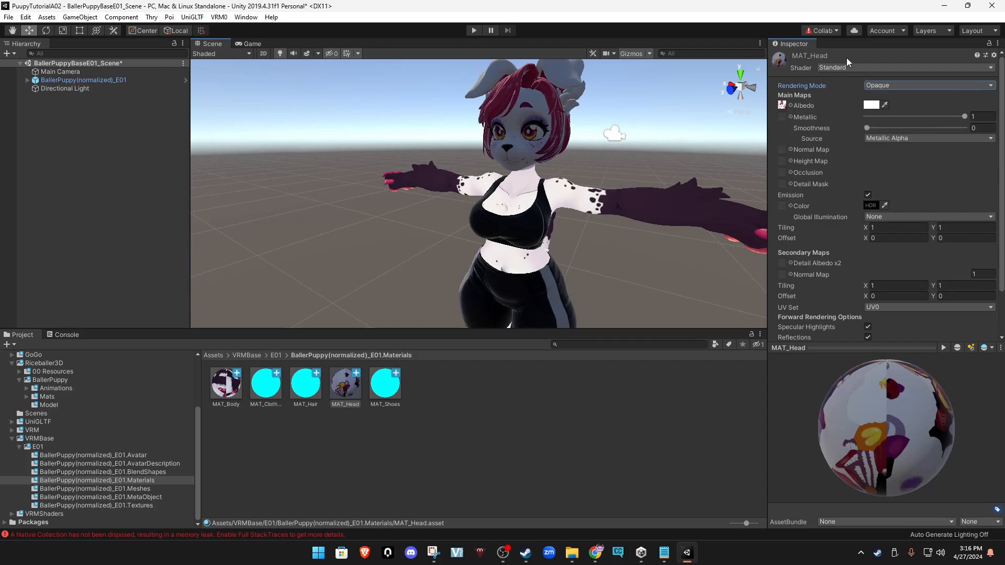
{"action": "left_click", "coordinate": [831, 67]}
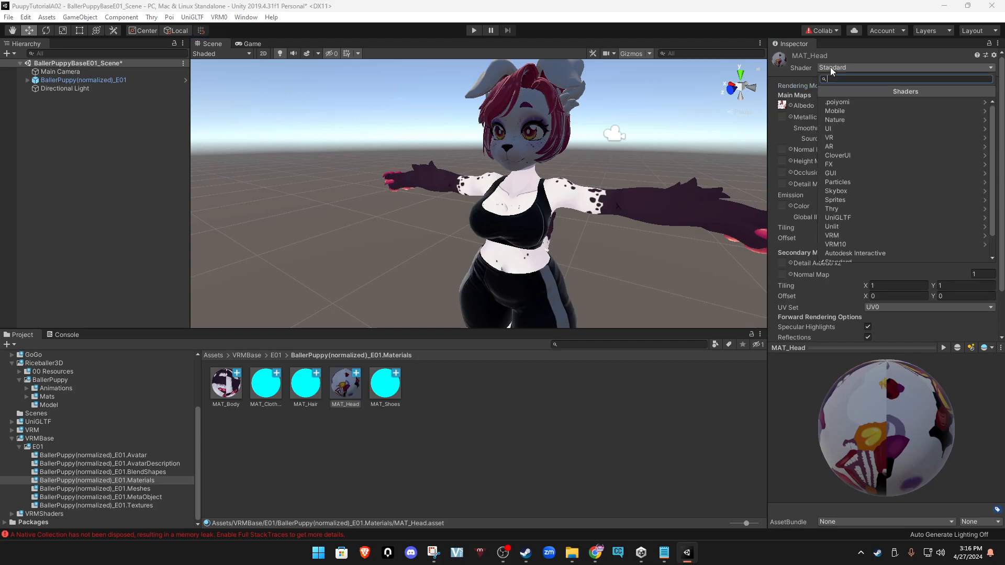
{"action": "left_click", "coordinate": [843, 237]}
{"action": "left_click", "coordinate": [853, 102]}
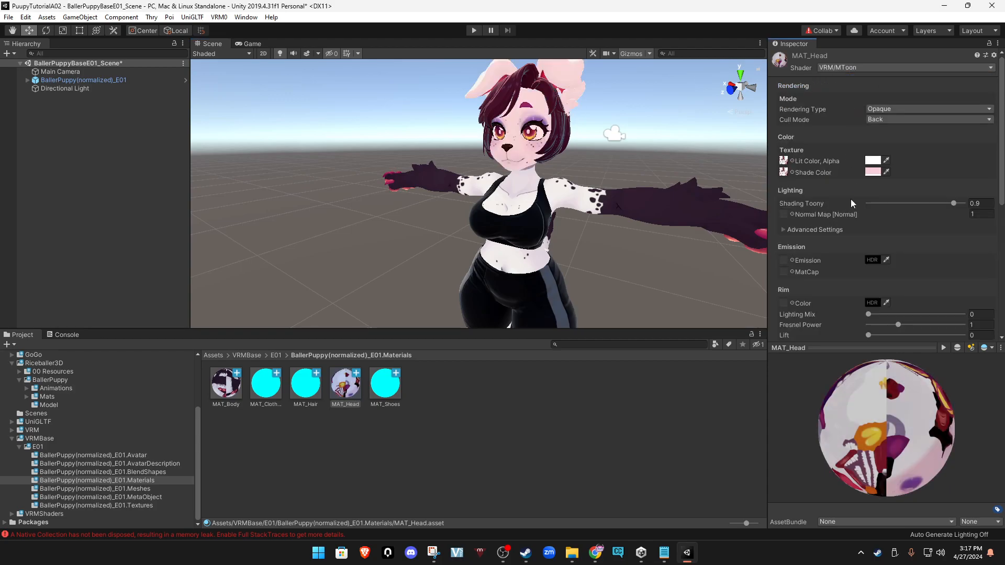
Set MAT_Head's Shade Color to white and check the face on the model.
{"action": "left_click", "coordinate": [870, 173]}
{"action": "left_click_drag", "start_coordinate": [954, 278], "coordinate": [871, 219]}
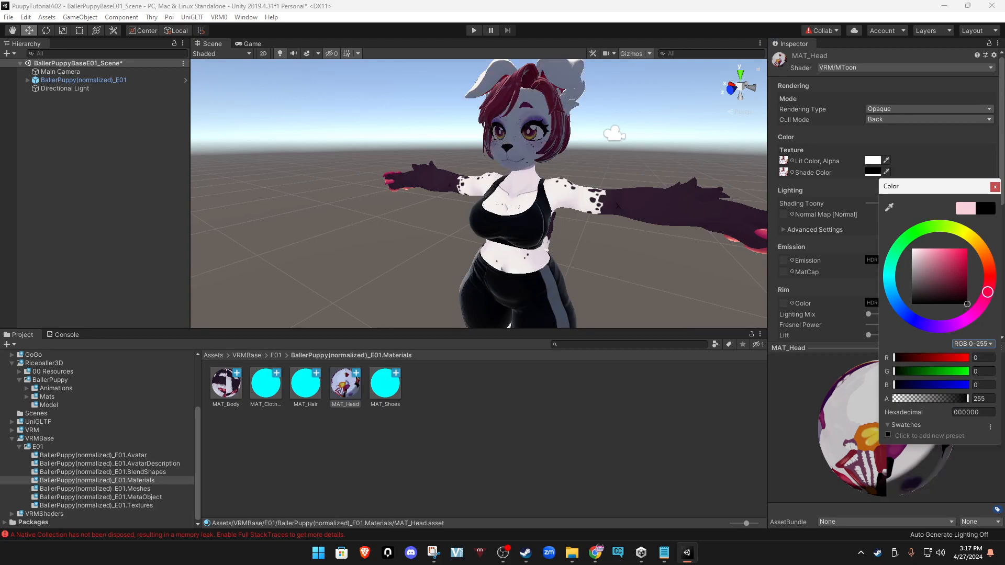
{"action": "left_click", "coordinate": [980, 144]}
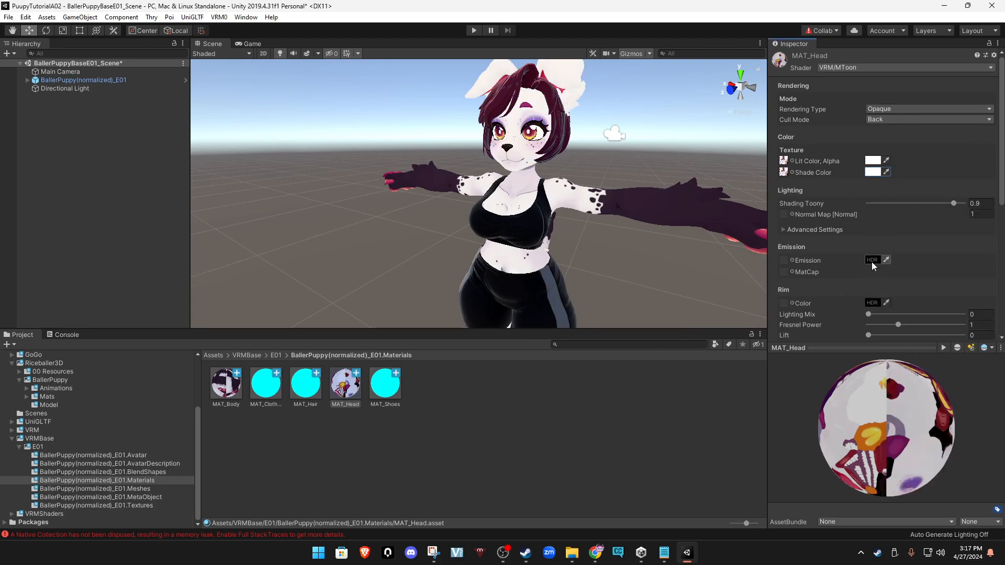
{"action": "left_click_drag", "start_coordinate": [633, 262], "coordinate": [639, 250], "text": "alt"}
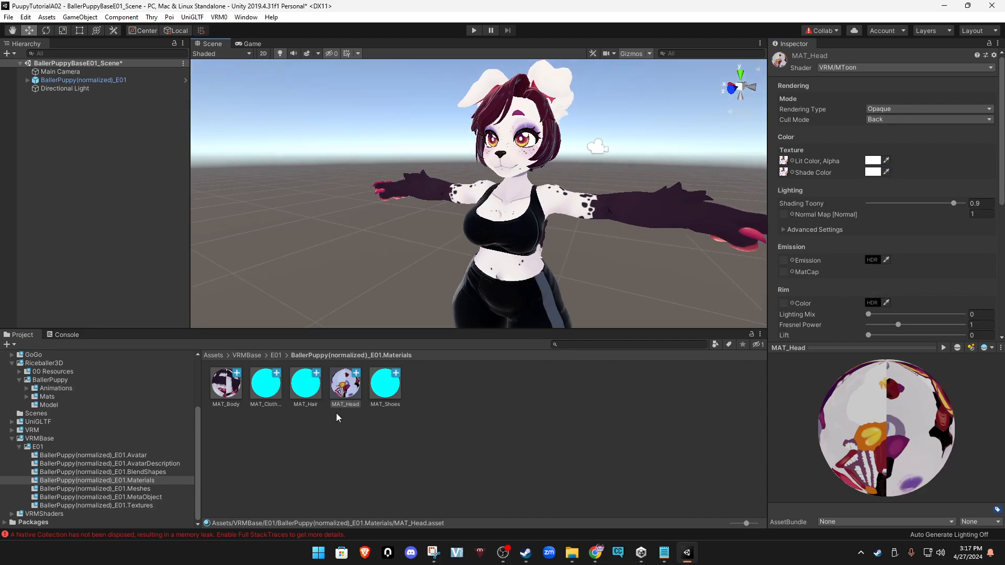
Switch MAT_Clothing to the VRM/MToon shader and set its Shade Color to white (FFFFFF).
{"action": "left_click", "coordinate": [265, 402]}
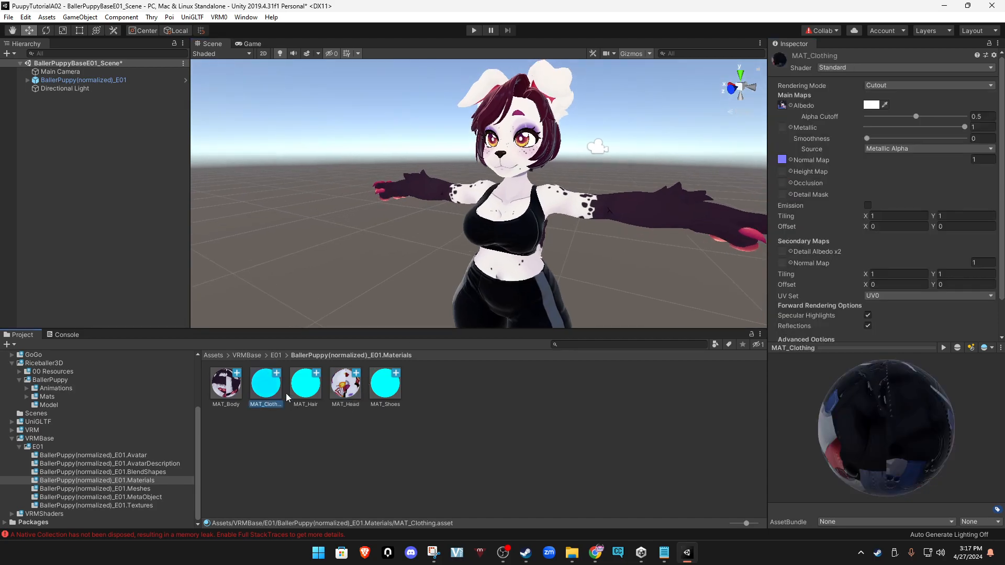
{"action": "left_click", "coordinate": [853, 70]}
{"action": "left_click", "coordinate": [856, 233]}
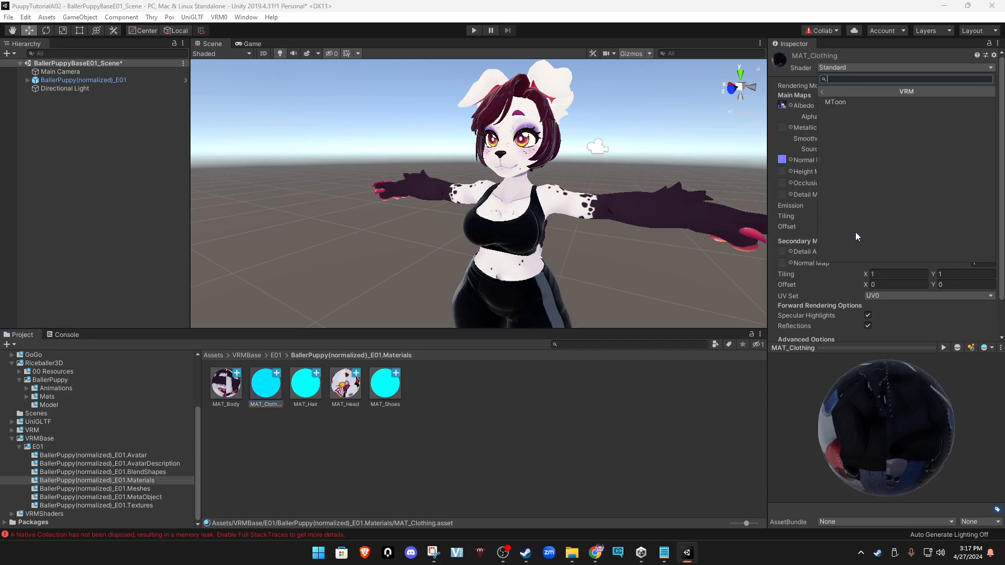
{"action": "left_click", "coordinate": [850, 105]}
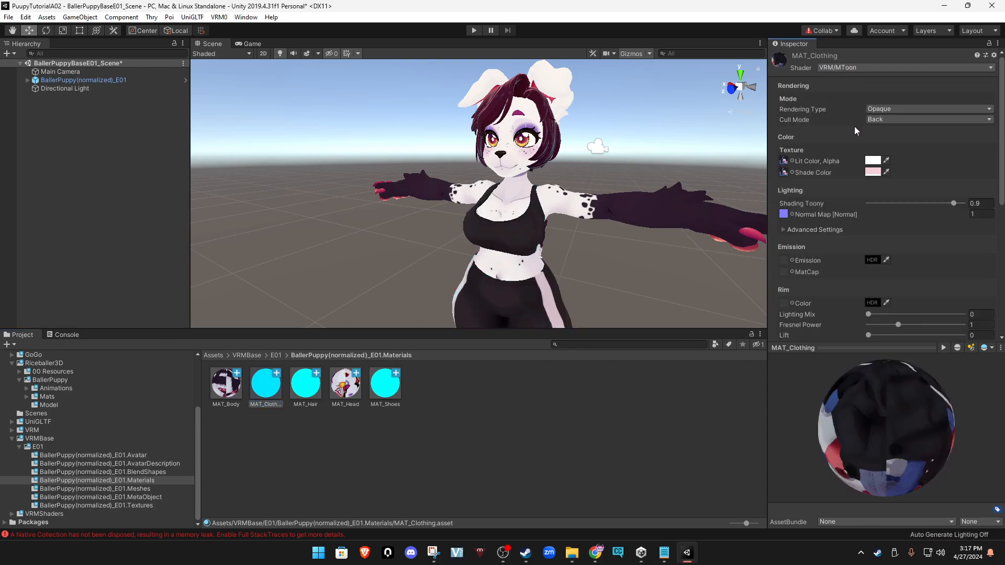
{"action": "left_click", "coordinate": [873, 172]}
{"action": "left_click_drag", "start_coordinate": [935, 262], "coordinate": [806, 159]}
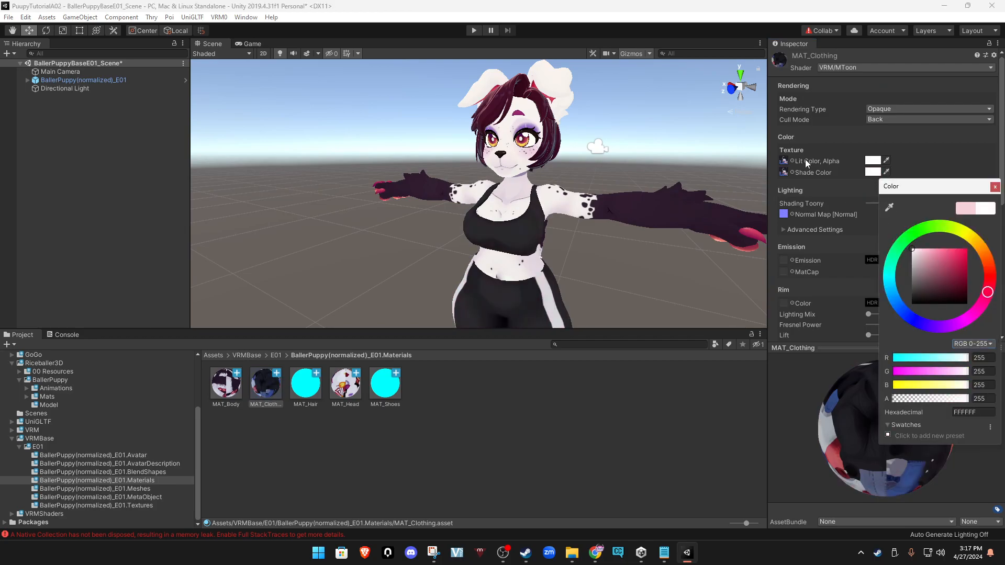
{"action": "left_click", "coordinate": [704, 397]}
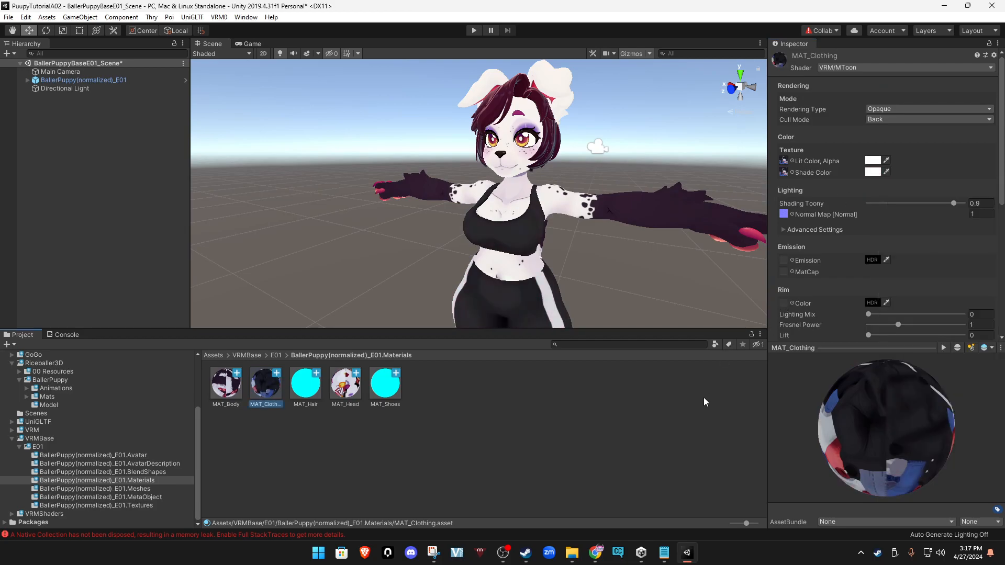
Switch MAT_Hair to the VRM/MToon shader and set its Shade Color to white.
{"action": "left_click", "coordinate": [305, 386]}
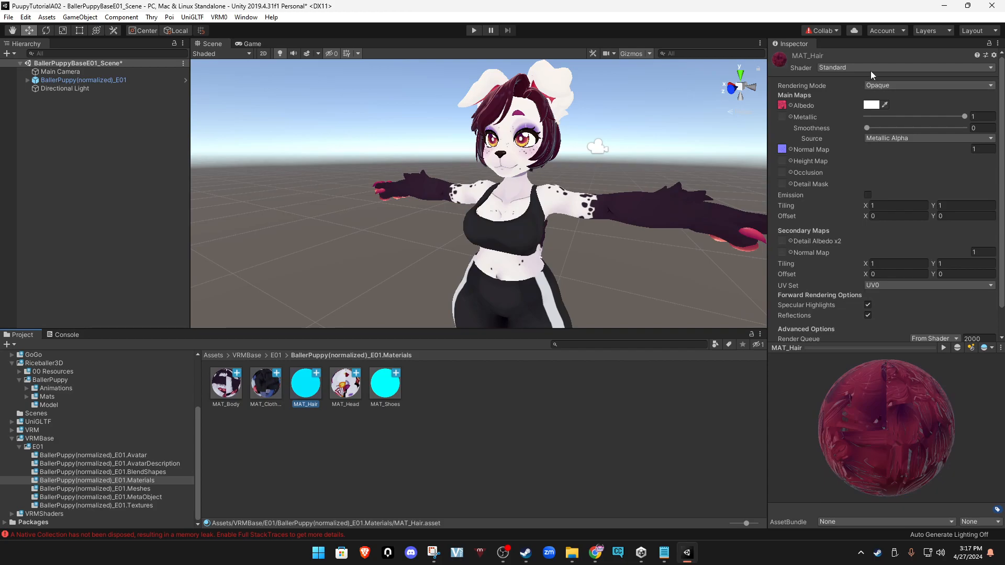
{"action": "left_click", "coordinate": [866, 68]}
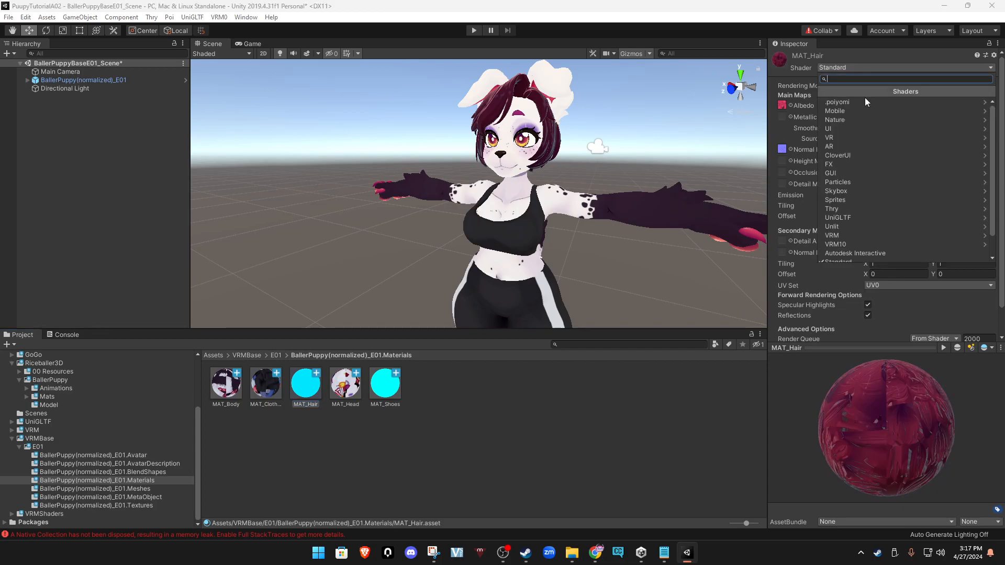
{"action": "left_click", "coordinate": [848, 235]}
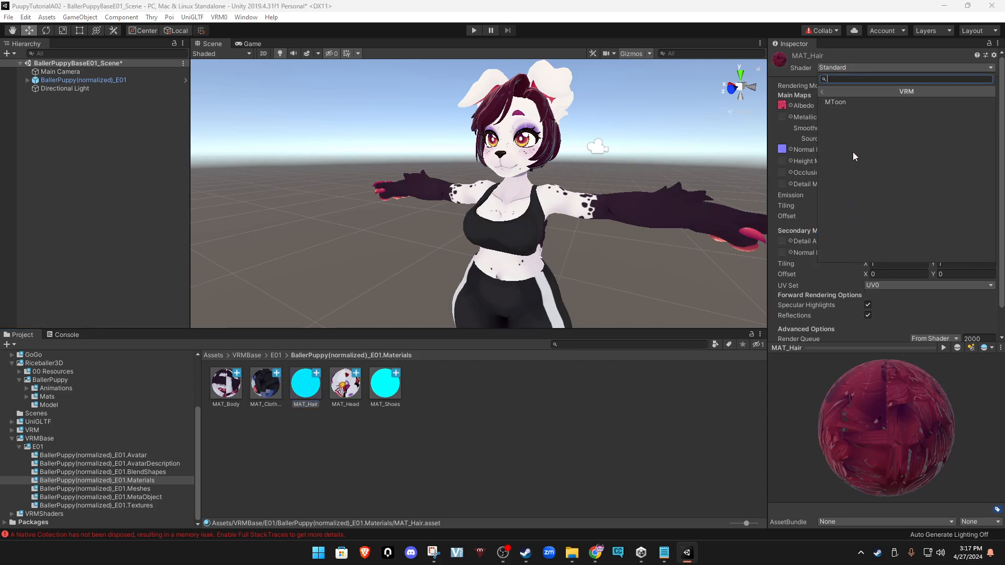
{"action": "left_click", "coordinate": [843, 102]}
{"action": "left_click", "coordinate": [873, 172]}
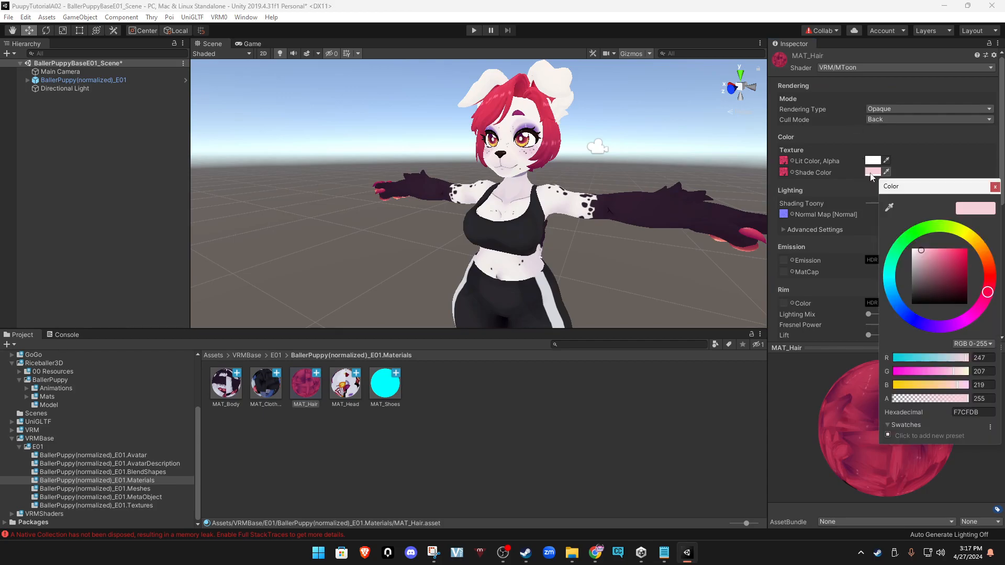
{"action": "left_click_drag", "start_coordinate": [923, 253], "coordinate": [913, 249]}
{"action": "left_click", "coordinate": [612, 416]}
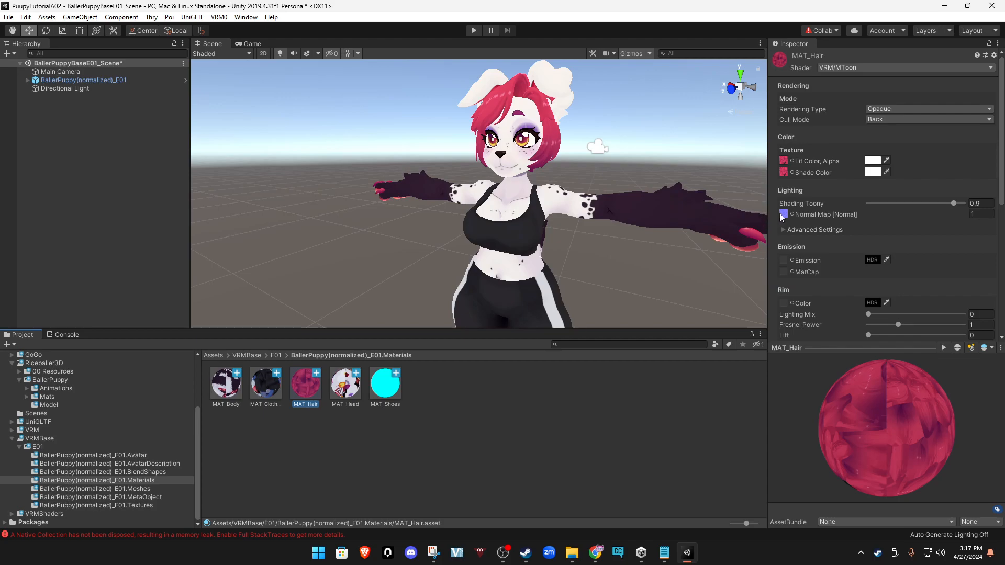
Switch MAT_Shoes to the VRM/MToon shader and set its Shade Color to white.
{"action": "left_click", "coordinate": [345, 386]}
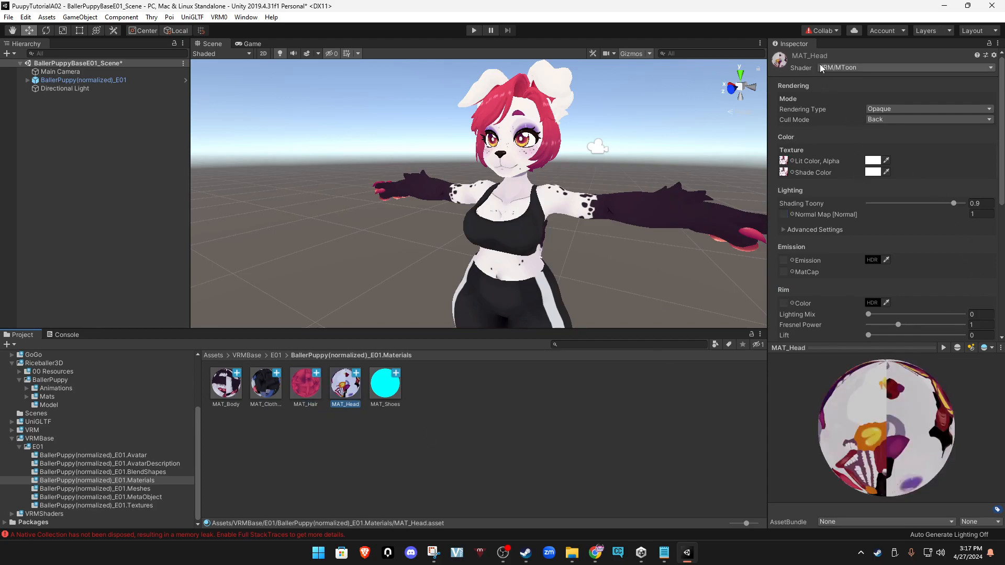
{"action": "left_click", "coordinate": [385, 401]}
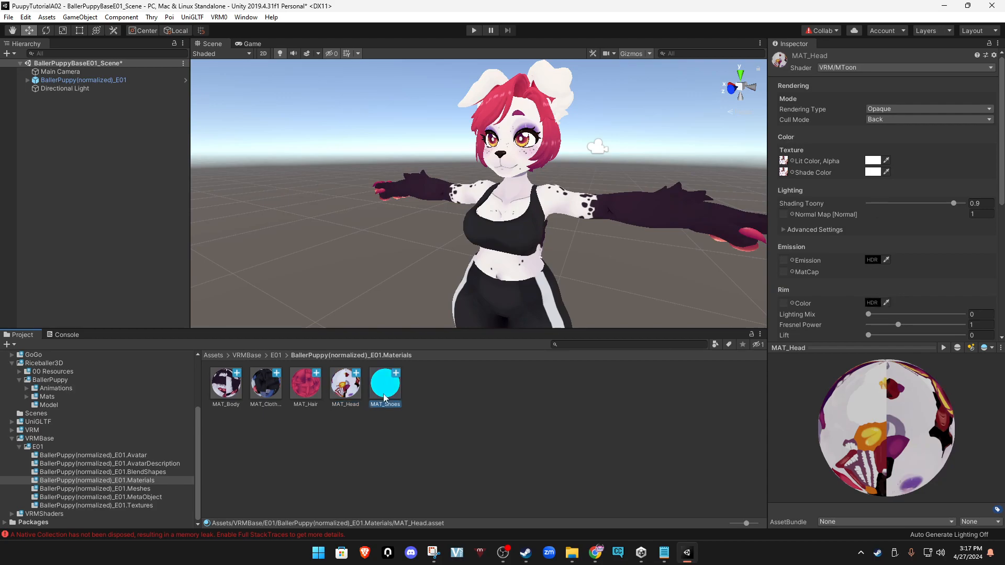
{"action": "left_click", "coordinate": [876, 67]}
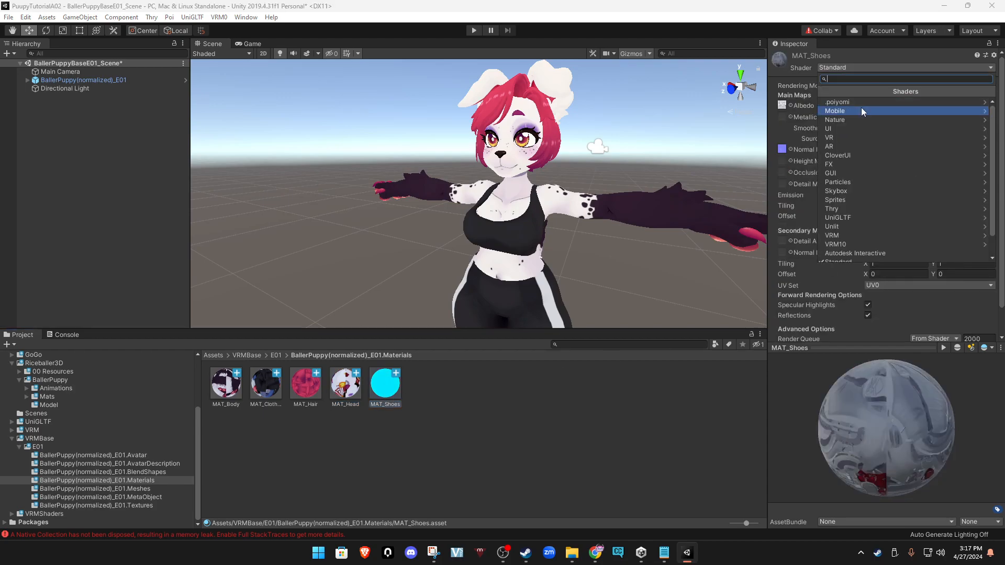
{"action": "left_click", "coordinate": [859, 237]}
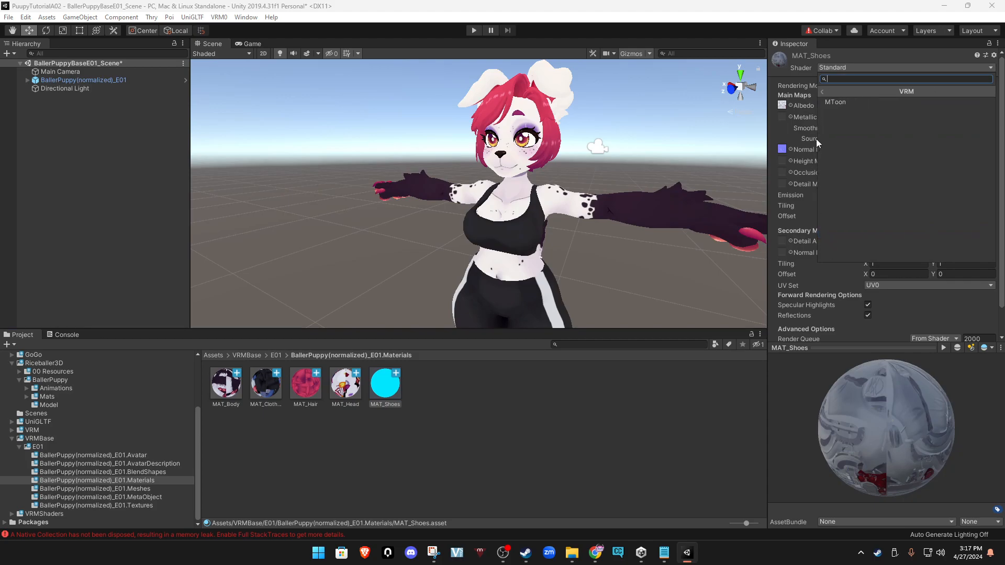
{"action": "left_click", "coordinate": [834, 104]}
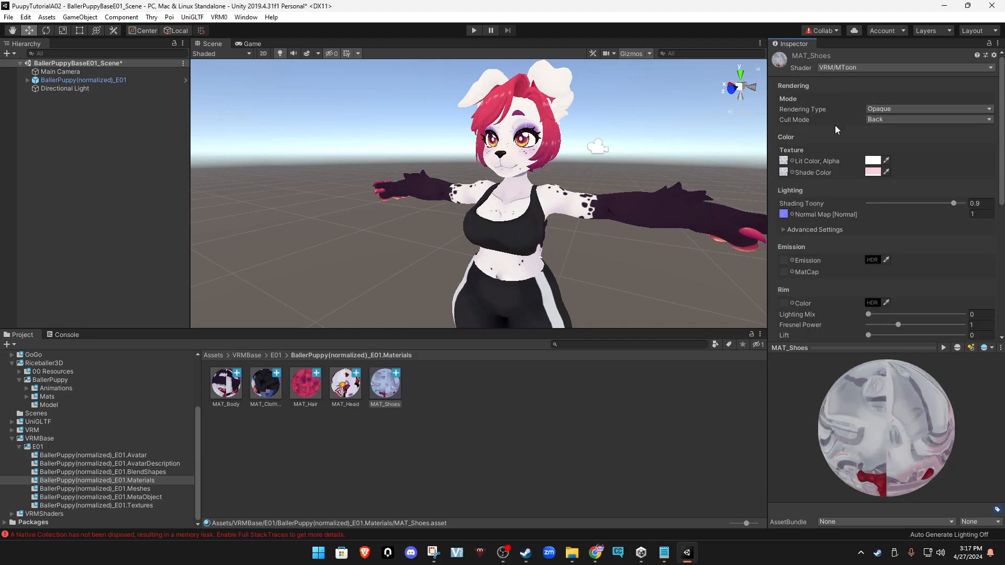
{"action": "left_click", "coordinate": [873, 173]}
{"action": "left_click_drag", "start_coordinate": [921, 251], "coordinate": [875, 207]}
{"action": "left_click", "coordinate": [386, 487]}
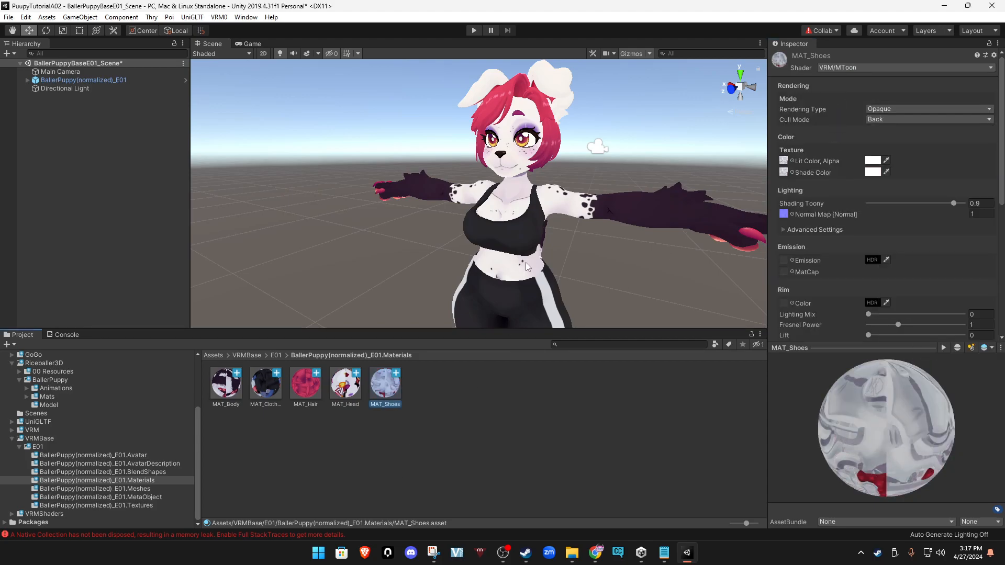
Save the BallerPuppyBaseE01_Scene scene and inspect the avatar's new materials from several angles.
{"action": "left_click_drag", "start_coordinate": [537, 267], "coordinate": [521, 248], "text": "alt"}
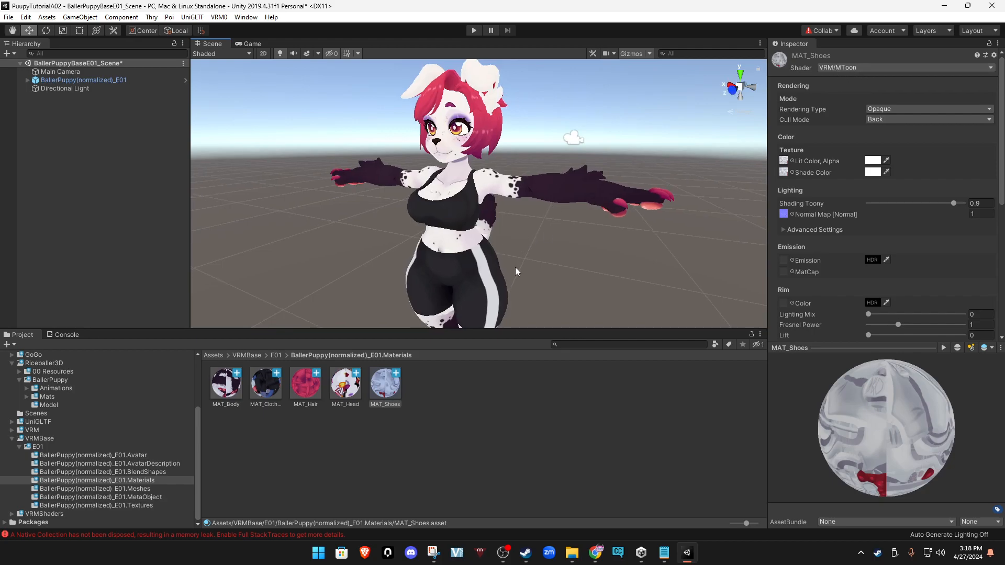
{"action": "left_click_drag", "start_coordinate": [515, 271], "coordinate": [511, 266], "text": "alt"}
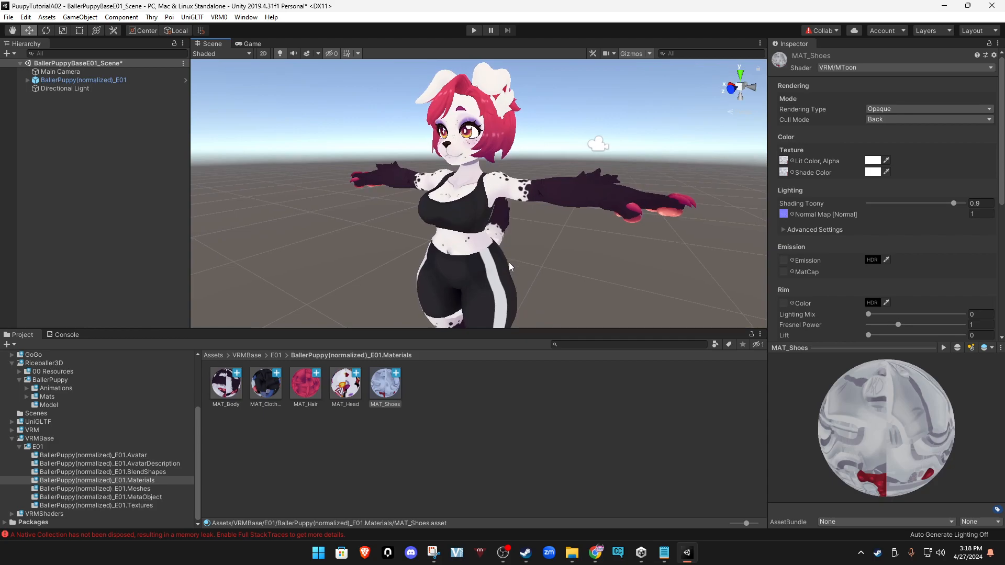
{"action": "key", "text": "ctrl+s"}
{"action": "left_click_drag", "start_coordinate": [526, 270], "coordinate": [555, 203], "text": "alt"}
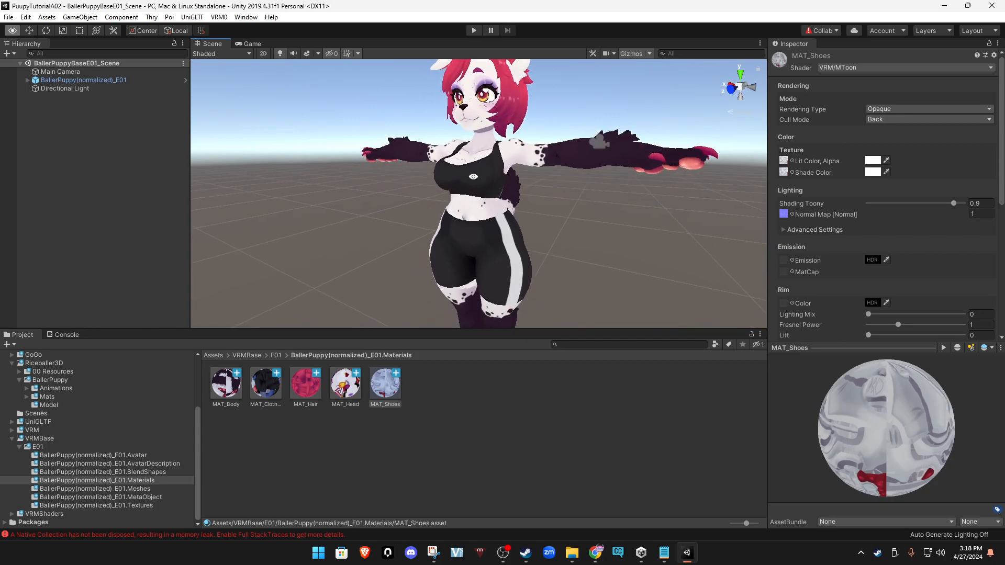
{"action": "left_click_drag", "start_coordinate": [478, 175], "coordinate": [502, 178], "text": "alt"}
{"action": "middle_click_drag", "start_coordinate": [502, 178], "coordinate": [513, 230]}
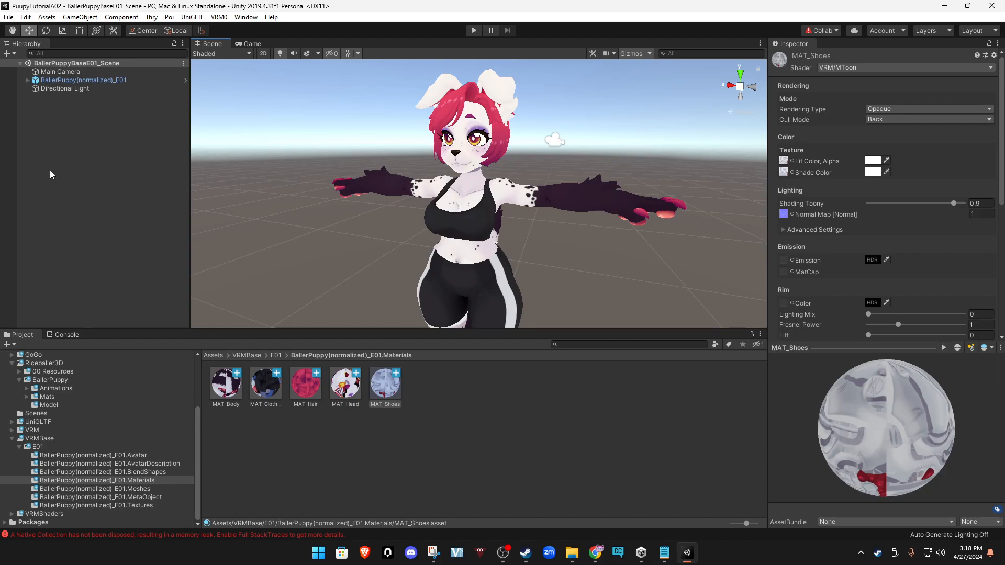
Start a VRM Meta thumbnail screenshot for BallerPuppy(normalized)_E01 and cancel saving thumbnail.png.
{"action": "left_click", "coordinate": [68, 80]}
{"action": "scroll", "coordinate": [841, 226], "scroll_direction": "down", "scroll_amount": 3}
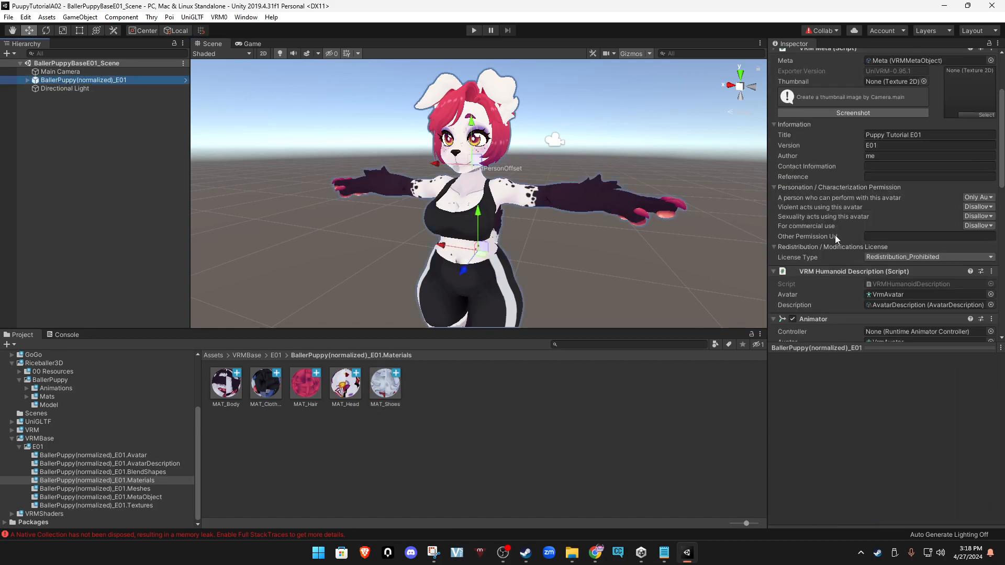
{"action": "scroll", "coordinate": [834, 237], "scroll_direction": "up", "scroll_amount": 3}
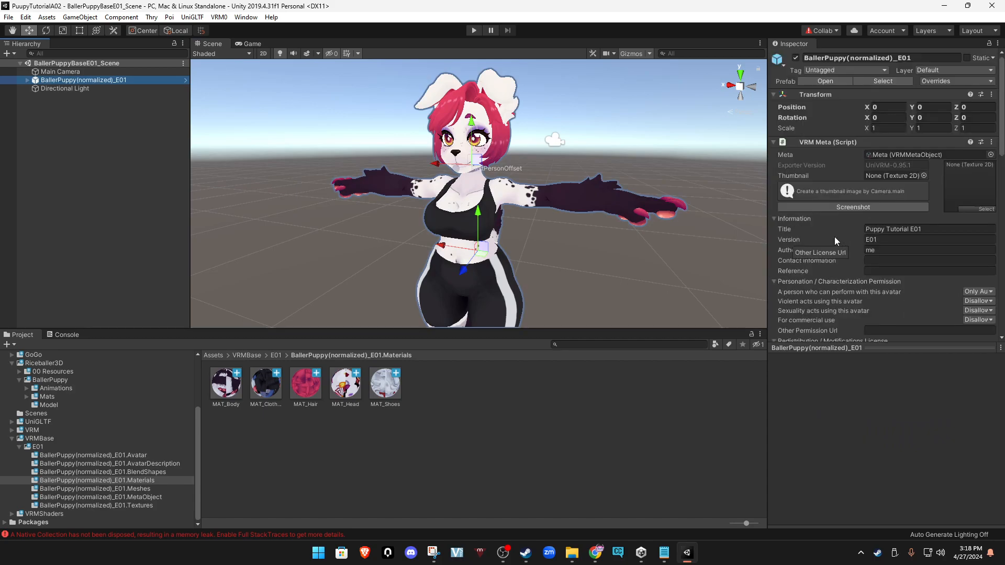
{"action": "left_click", "coordinate": [836, 207]}
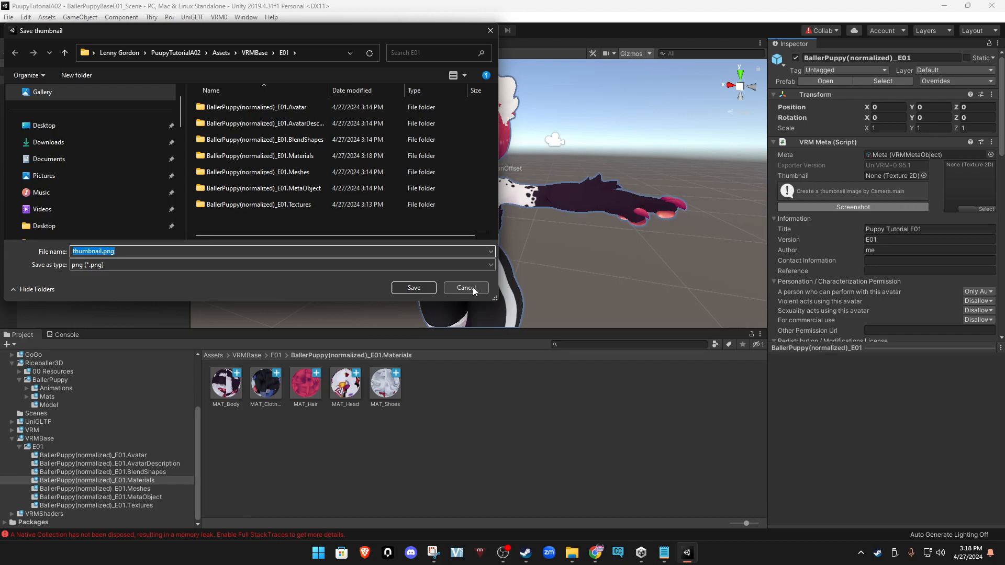
{"action": "left_click", "coordinate": [472, 288]}
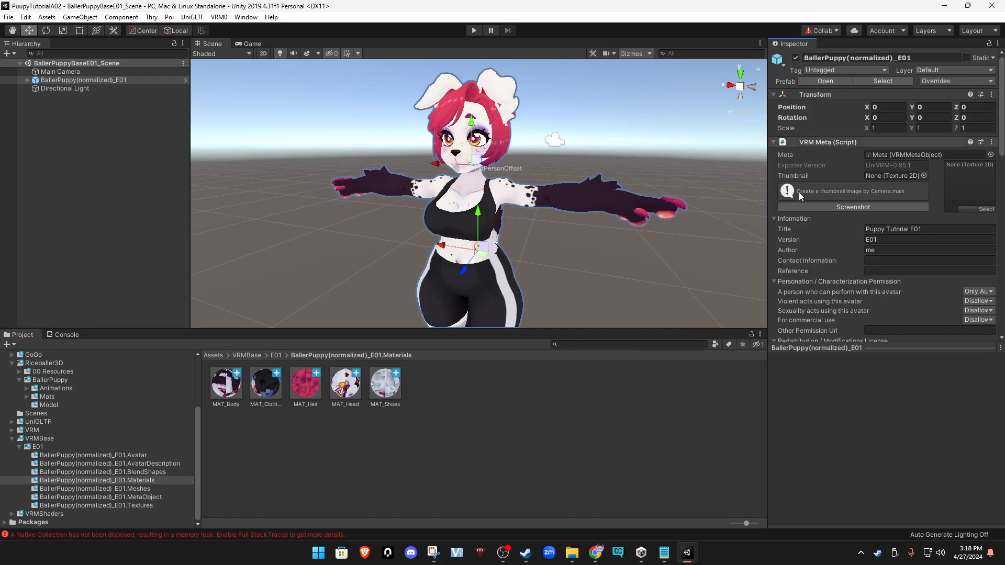
Review the avatar's VRM components and open the BlendShape avatar asset referenced by its VRM Blend Shape Proxy.
{"action": "scroll", "coordinate": [806, 250], "scroll_direction": "down", "scroll_amount": 5}
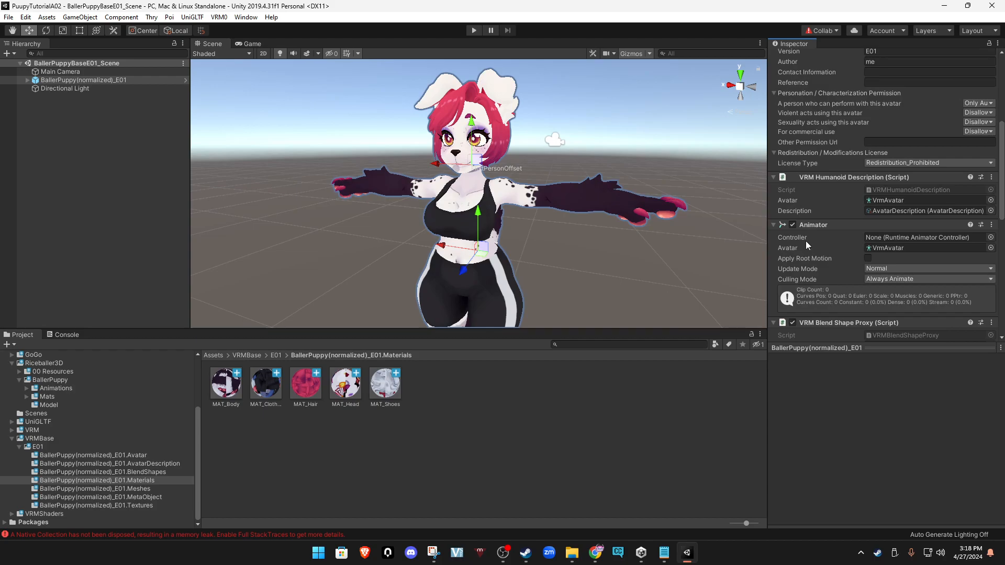
{"action": "scroll", "coordinate": [805, 241], "scroll_direction": "down", "scroll_amount": 2}
{"action": "scroll", "coordinate": [808, 225], "scroll_direction": "up", "scroll_amount": 8}
{"action": "left_click", "coordinate": [61, 81]}
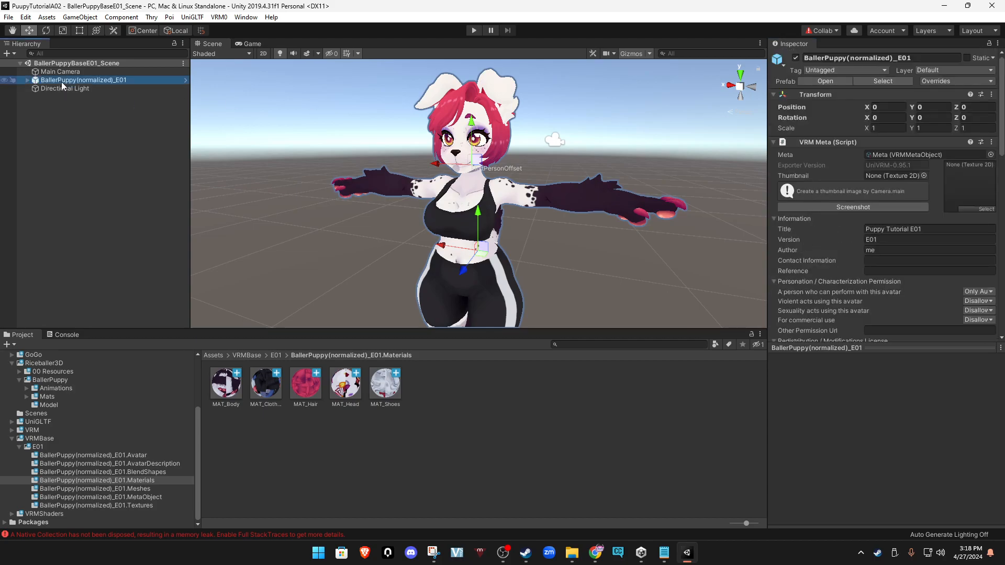
{"action": "scroll", "coordinate": [843, 131], "scroll_direction": "down", "scroll_amount": 5}
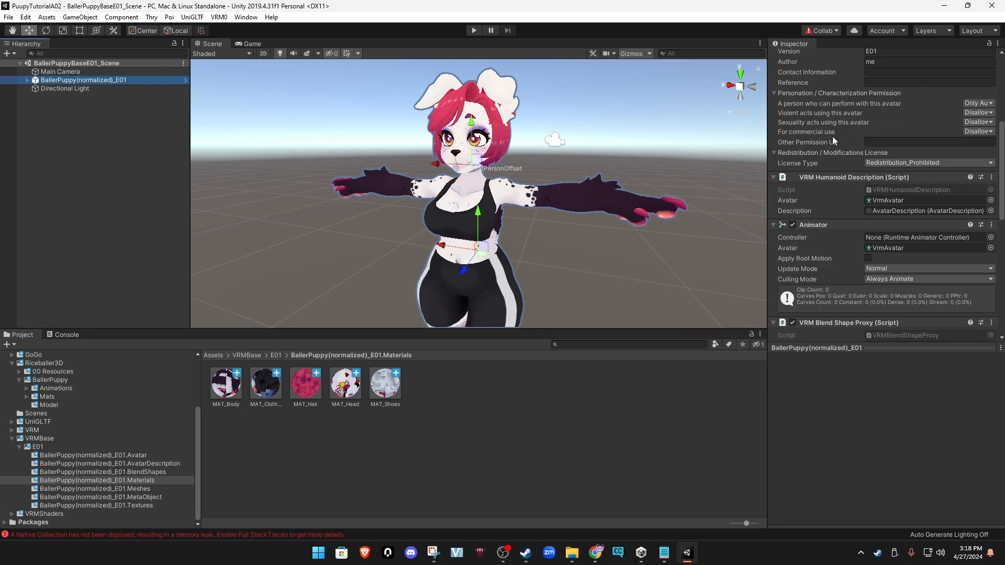
{"action": "scroll", "coordinate": [833, 138], "scroll_direction": "down", "scroll_amount": 3}
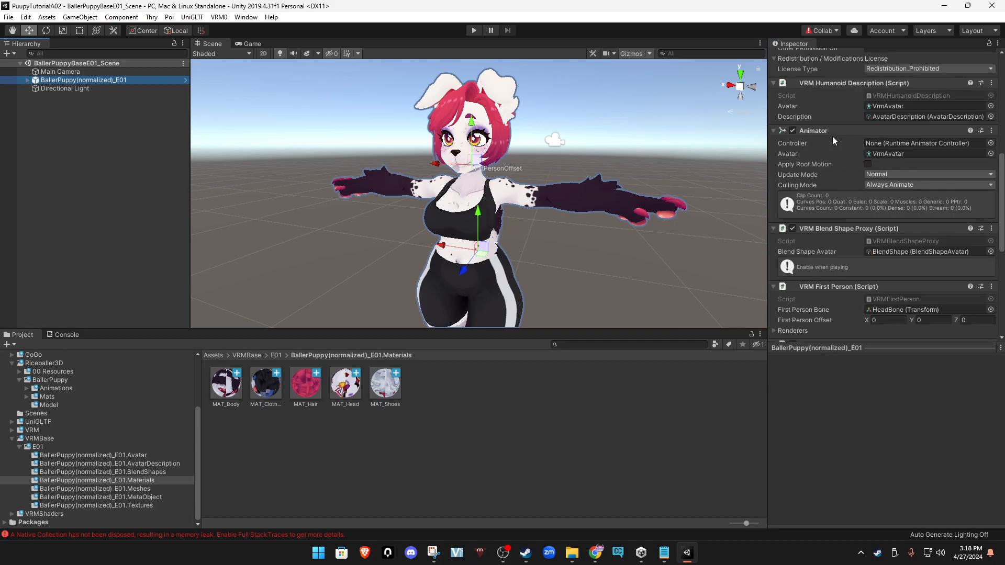
{"action": "left_click", "coordinate": [891, 252]}
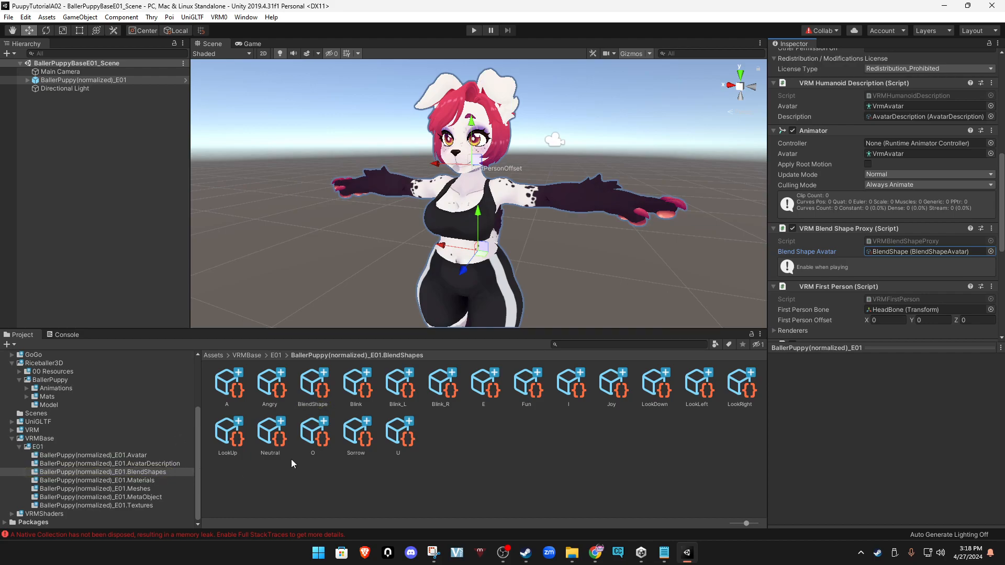
{"action": "double_click", "coordinate": [900, 252]}
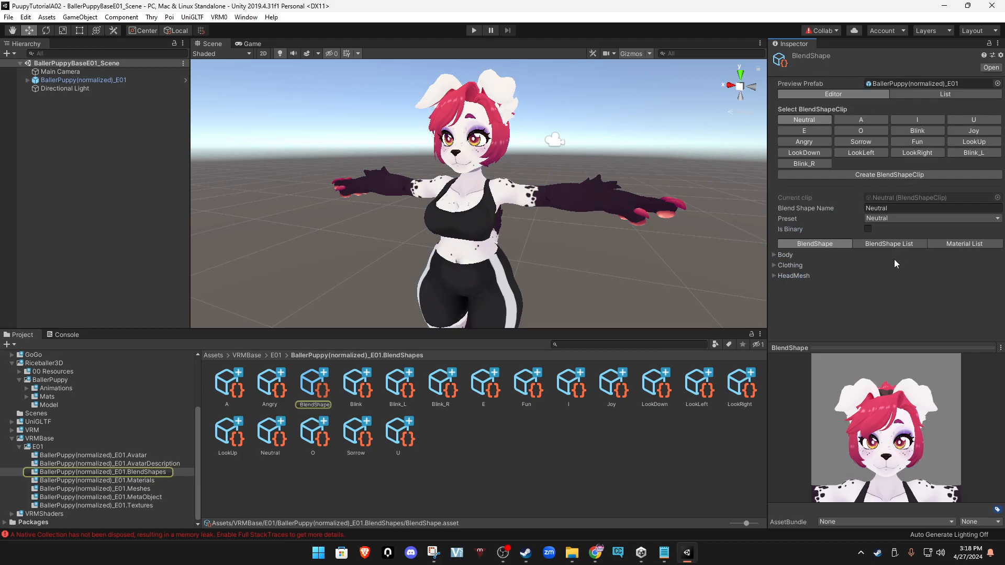
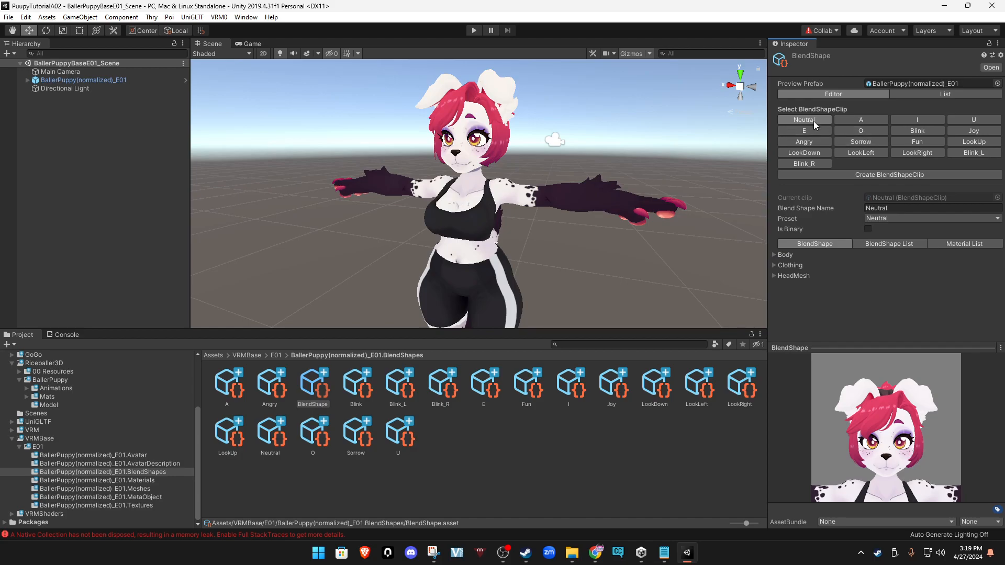
For the A blend shape clip, set the HeadMesh Aa shape to its maximum.
{"action": "left_click", "coordinate": [859, 123]}
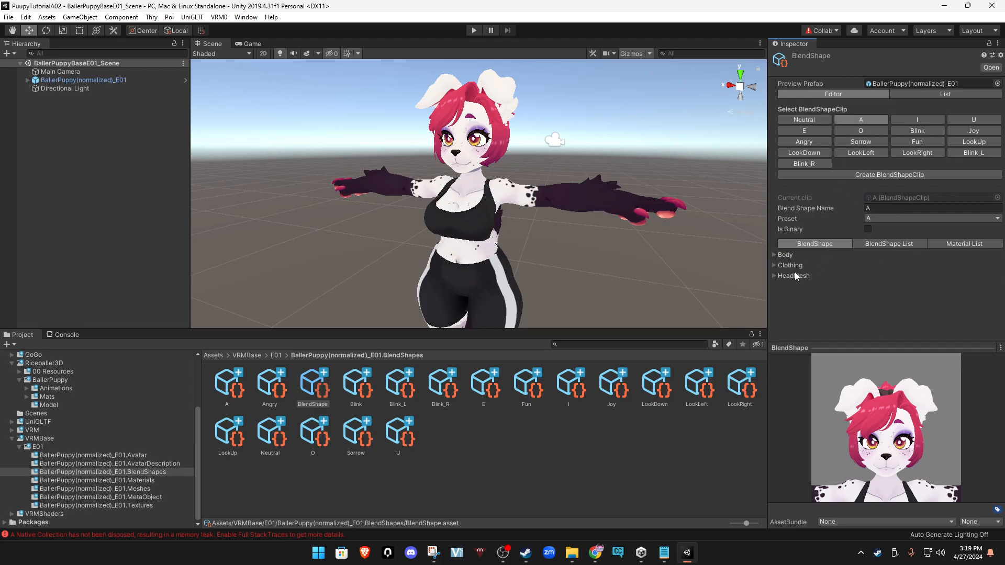
{"action": "left_click", "coordinate": [775, 277]}
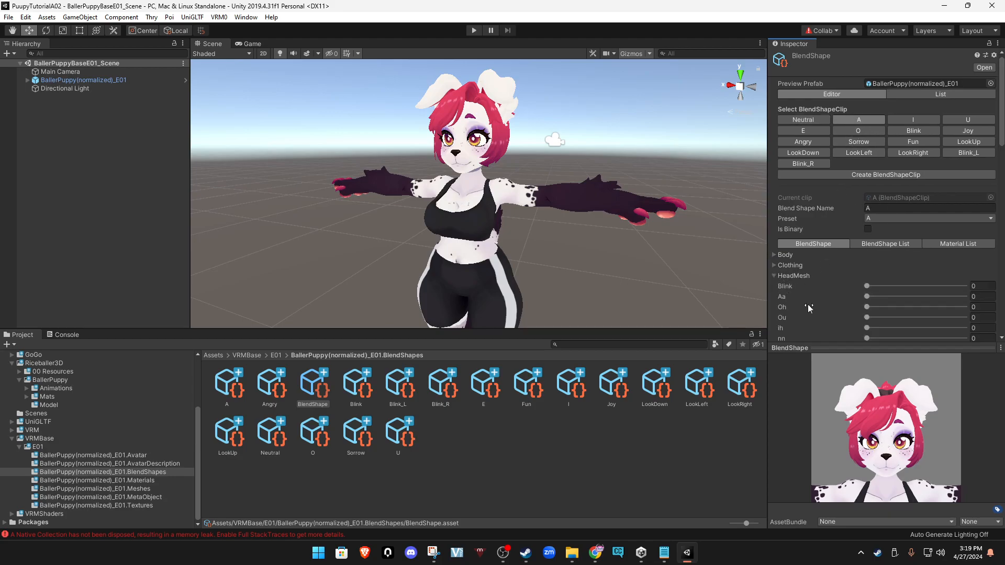
{"action": "left_click", "coordinate": [867, 297]}
{"action": "left_click_drag", "start_coordinate": [943, 309], "coordinate": [965, 296]}
For the I blend shape clip, set the HeadMesh ih shape to its maximum.
{"action": "left_click", "coordinate": [910, 119]}
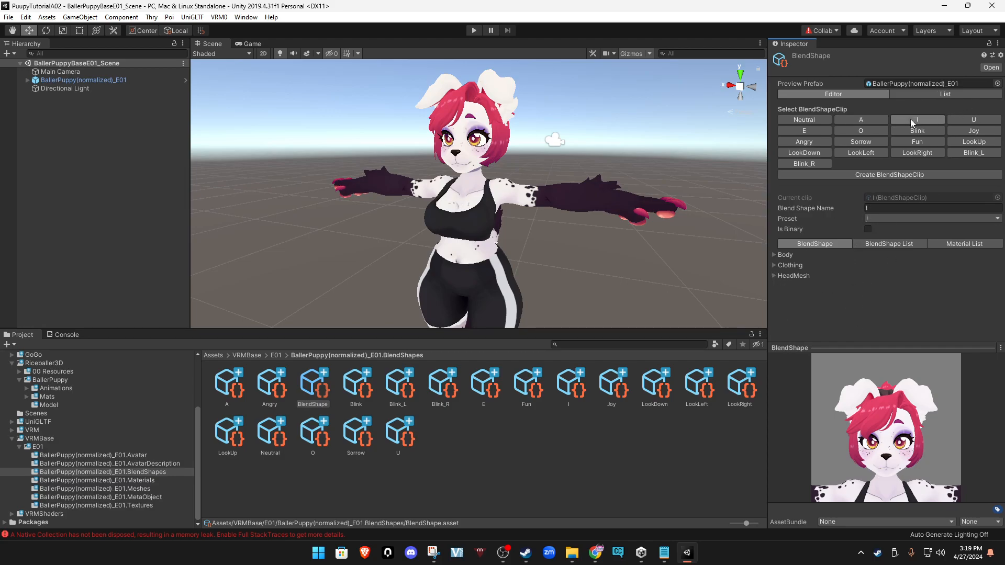
{"action": "left_click", "coordinate": [775, 276]}
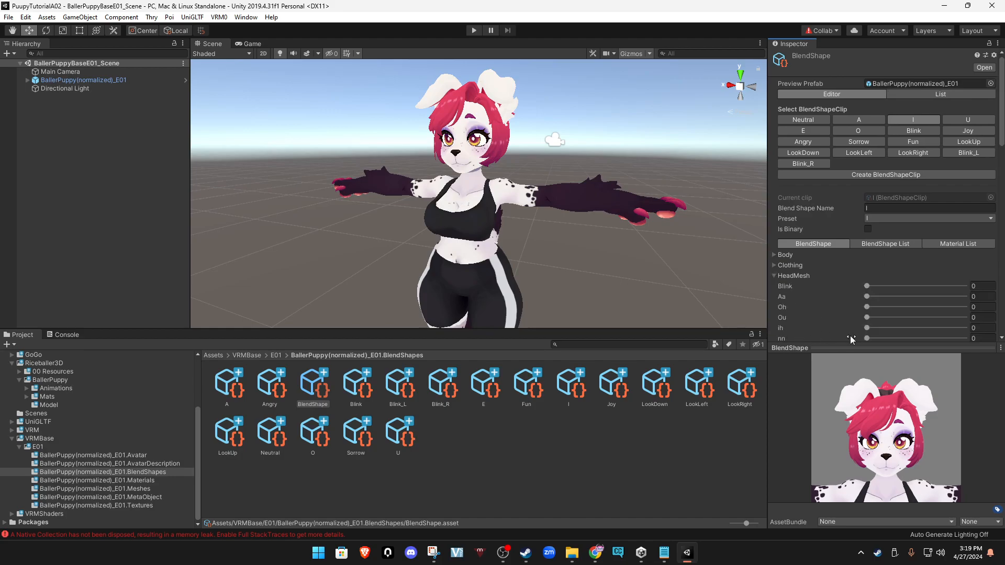
{"action": "left_click_drag", "start_coordinate": [867, 329], "coordinate": [965, 329]}
For the U blend shape clip, set the HeadMesh Ou shape to its maximum.
{"action": "left_click", "coordinate": [970, 119]}
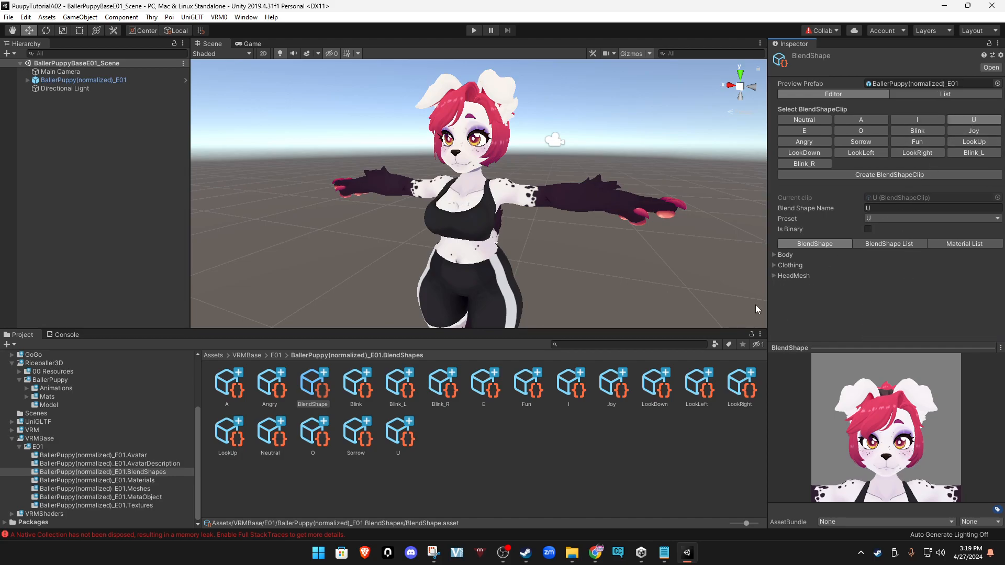
{"action": "left_click", "coordinate": [775, 275]}
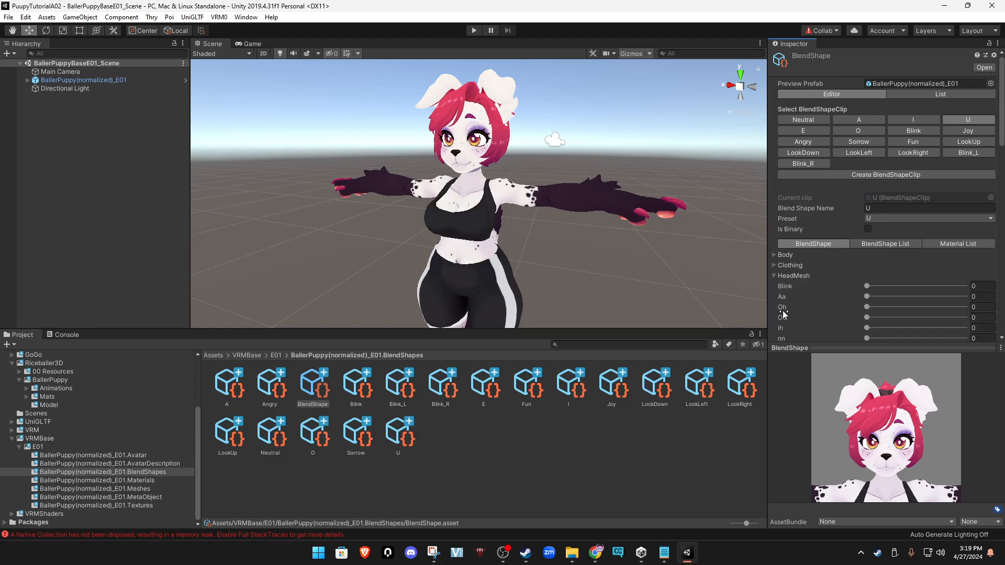
{"action": "left_click_drag", "start_coordinate": [867, 317], "coordinate": [987, 320]}
For the E blend shape clip, set the HeadMesh e shape to 100.
{"action": "left_click", "coordinate": [812, 130]}
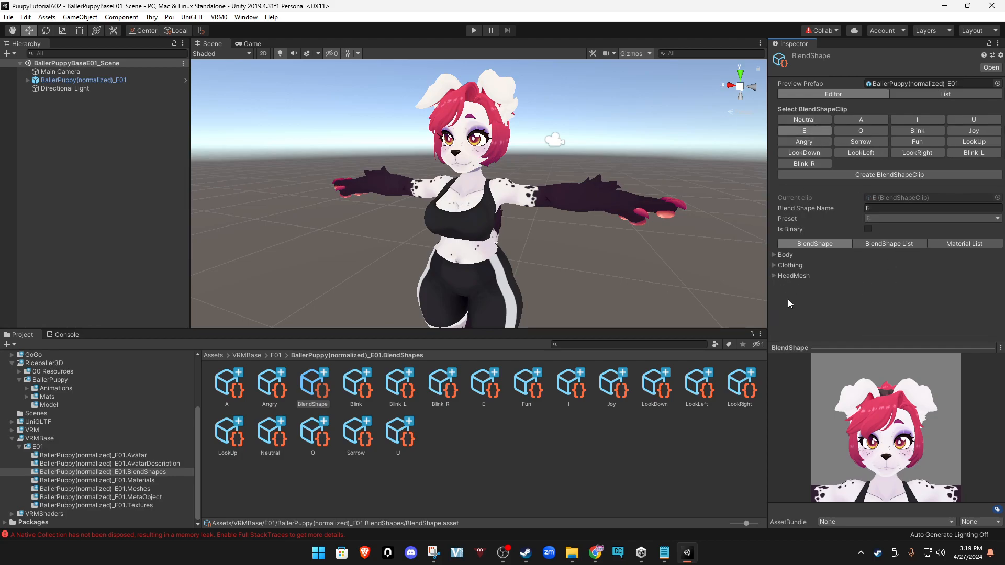
{"action": "left_click", "coordinate": [775, 275]}
{"action": "scroll", "coordinate": [807, 306], "scroll_direction": "down", "scroll_amount": 3}
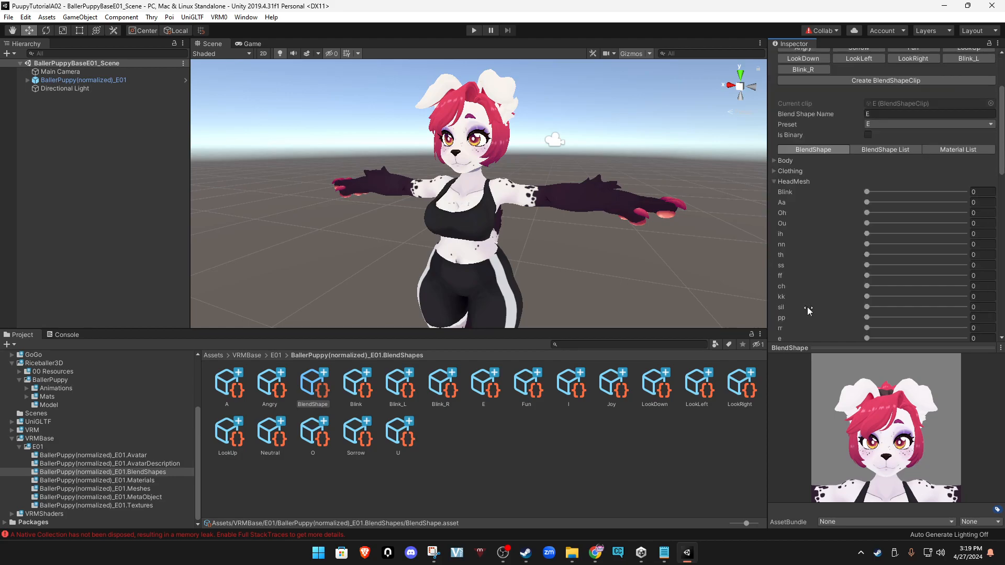
{"action": "scroll", "coordinate": [811, 314], "scroll_direction": "down", "scroll_amount": 3}
{"action": "left_click_drag", "start_coordinate": [867, 244], "coordinate": [965, 244]}
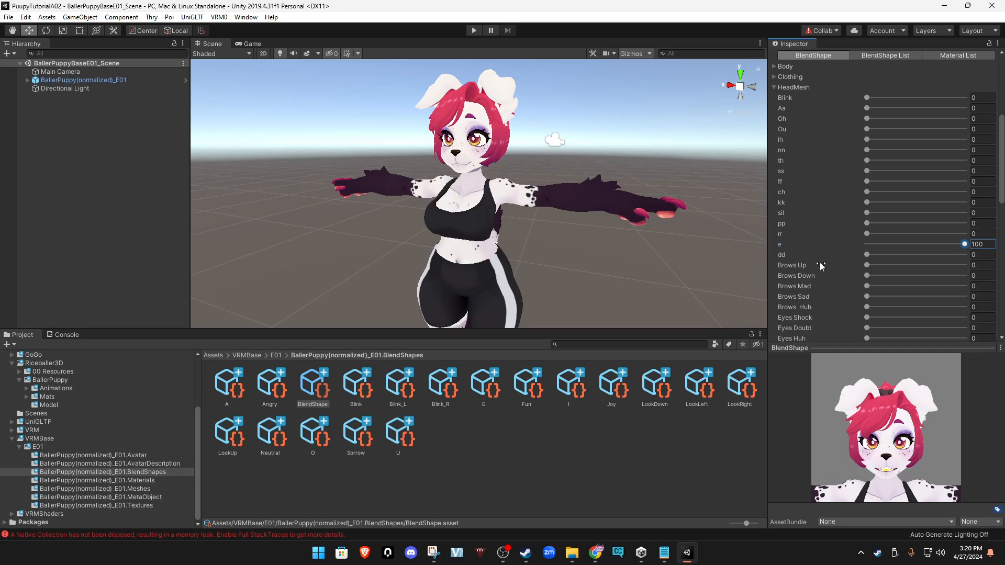
{"action": "scroll", "coordinate": [820, 263], "scroll_direction": "up", "scroll_amount": 6}
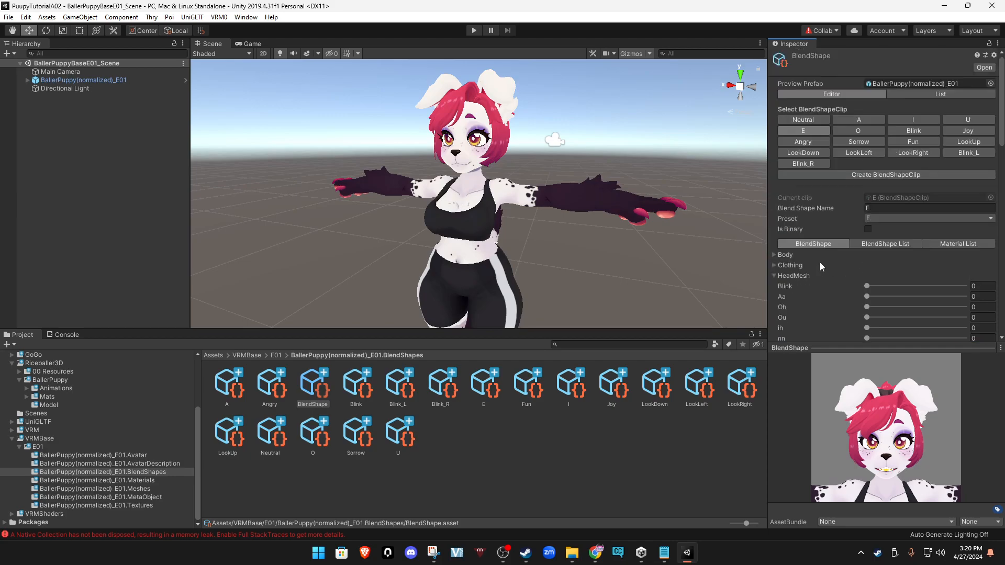
For the O blend shape clip, set the HeadMesh Oh shape to its maximum.
{"action": "left_click", "coordinate": [865, 130]}
{"action": "left_click", "coordinate": [775, 277]}
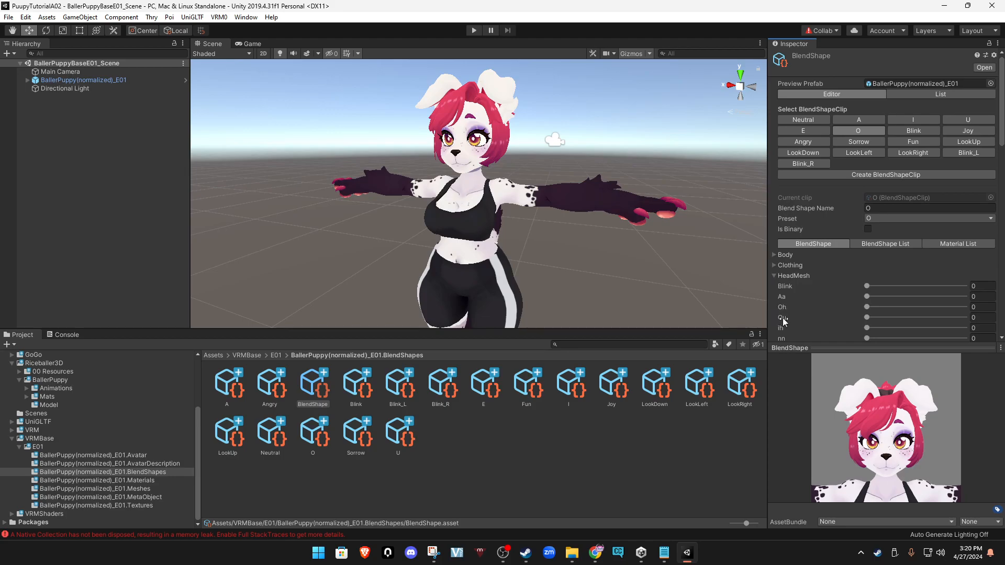
{"action": "left_click_drag", "start_coordinate": [868, 307], "coordinate": [967, 308]}
For the Blink blend shape clip, set the HeadMesh Blink shape to 100.
{"action": "left_click", "coordinate": [922, 132]}
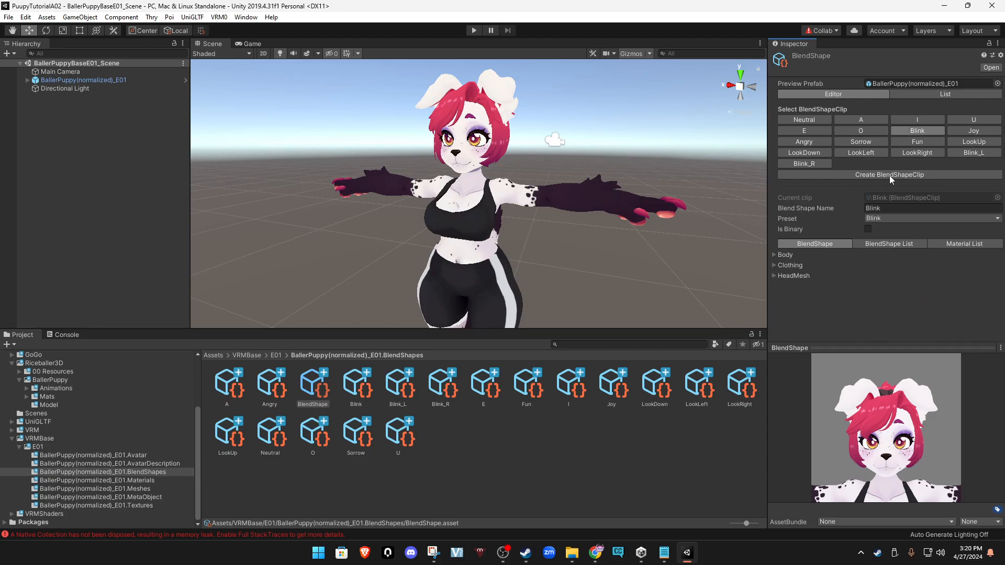
{"action": "left_click", "coordinate": [775, 276]}
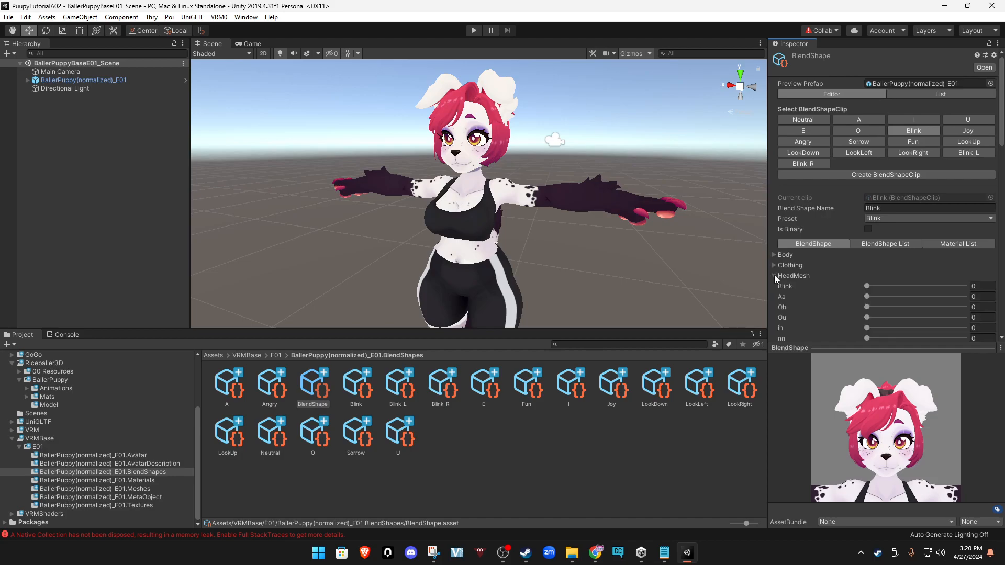
{"action": "left_click_drag", "start_coordinate": [867, 287], "coordinate": [984, 283]}
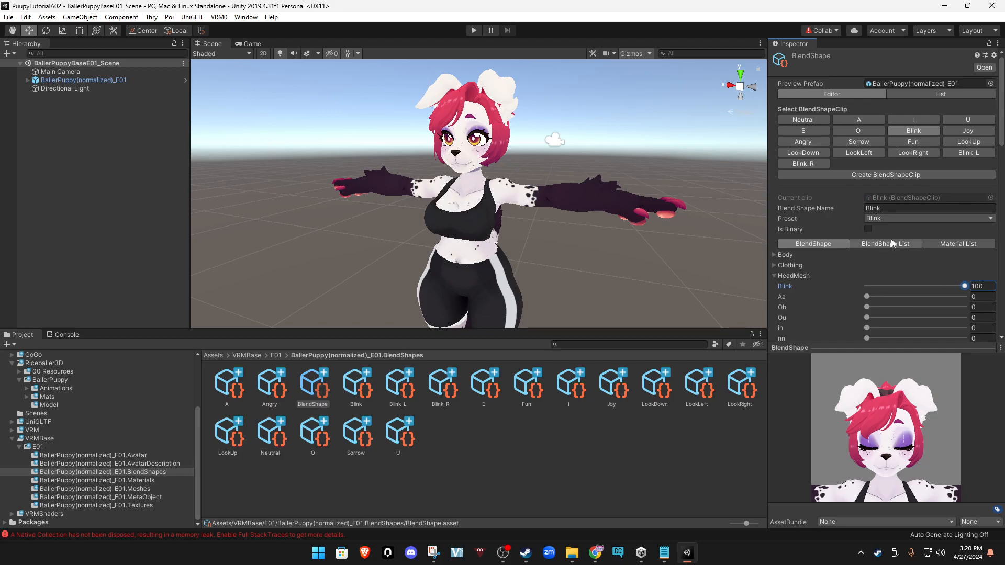
For the Blink_L blend shape clip, set the HeadMesh Blink shape to 100.
{"action": "left_click", "coordinate": [966, 152]}
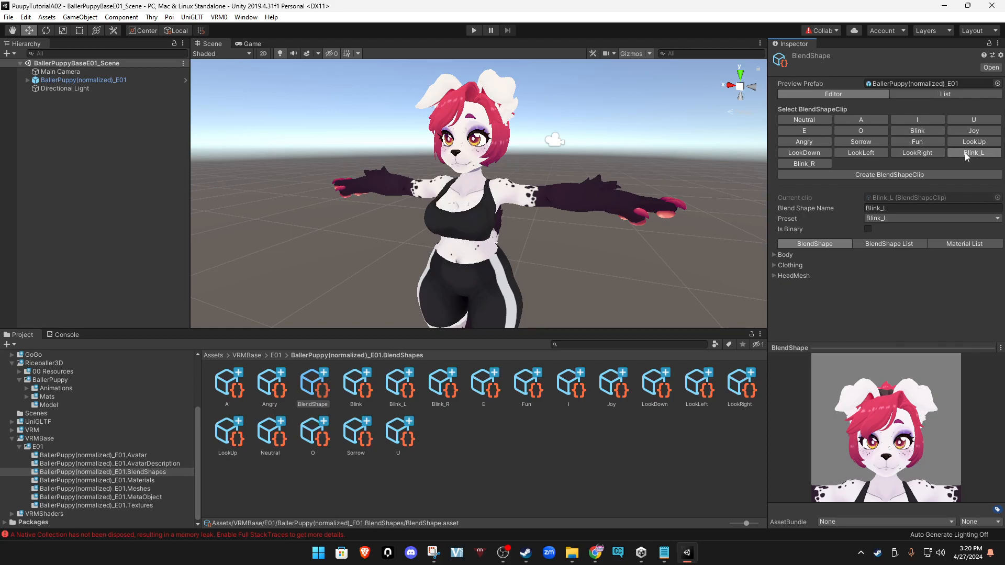
{"action": "left_click", "coordinate": [775, 276]}
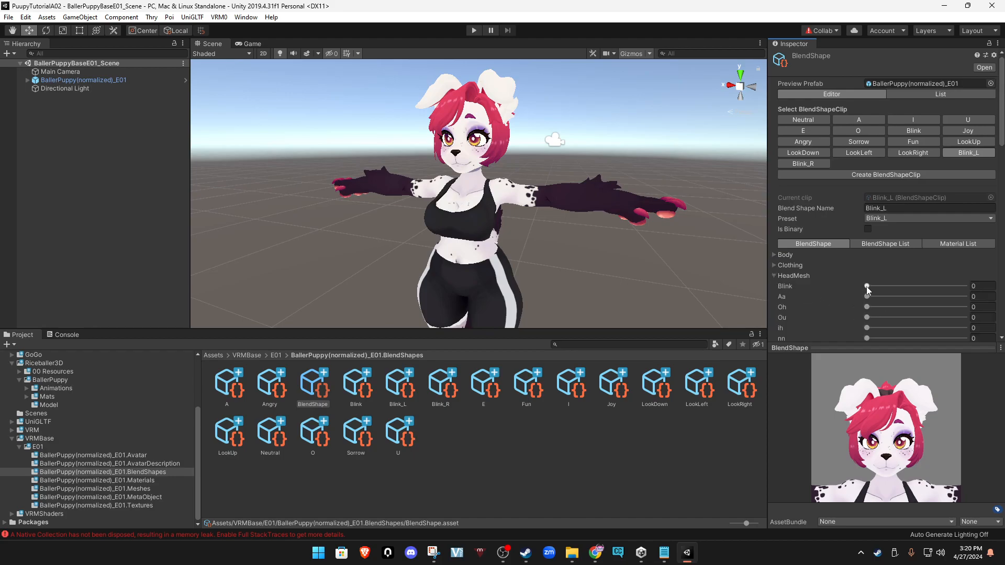
{"action": "left_click_drag", "start_coordinate": [866, 287], "coordinate": [965, 286]}
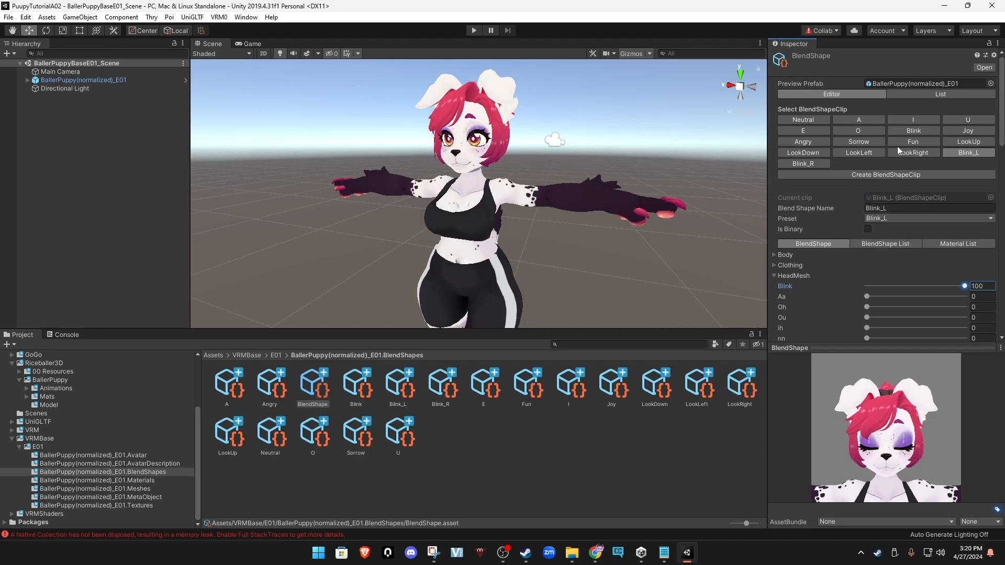
For the Joy blend shape clip, set the HeadMesh Mouth Smile Open shape to 100.
{"action": "left_click", "coordinate": [967, 130]}
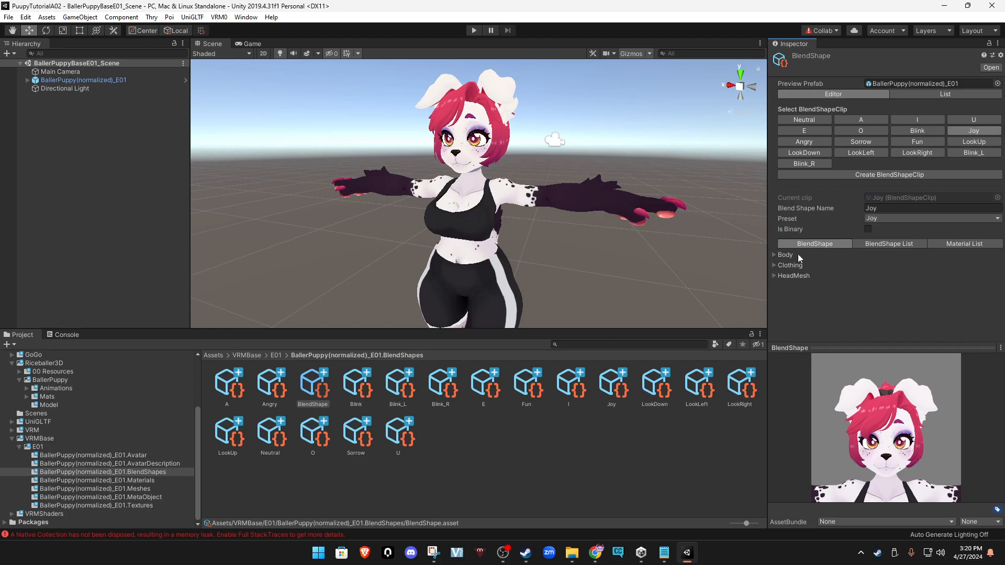
{"action": "left_click", "coordinate": [774, 277]}
{"action": "scroll", "coordinate": [825, 304], "scroll_direction": "down", "scroll_amount": 4}
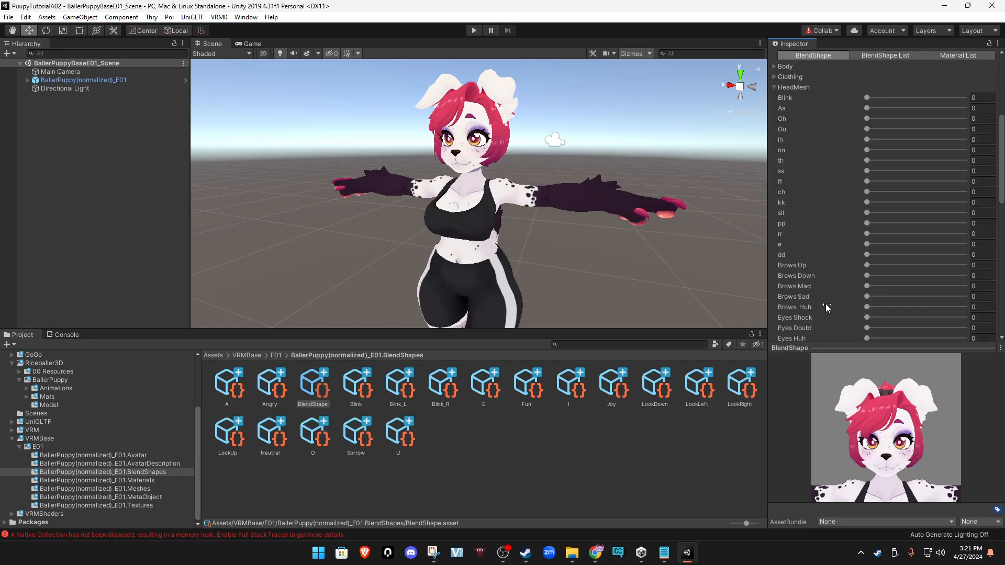
{"action": "scroll", "coordinate": [826, 306], "scroll_direction": "down", "scroll_amount": 3}
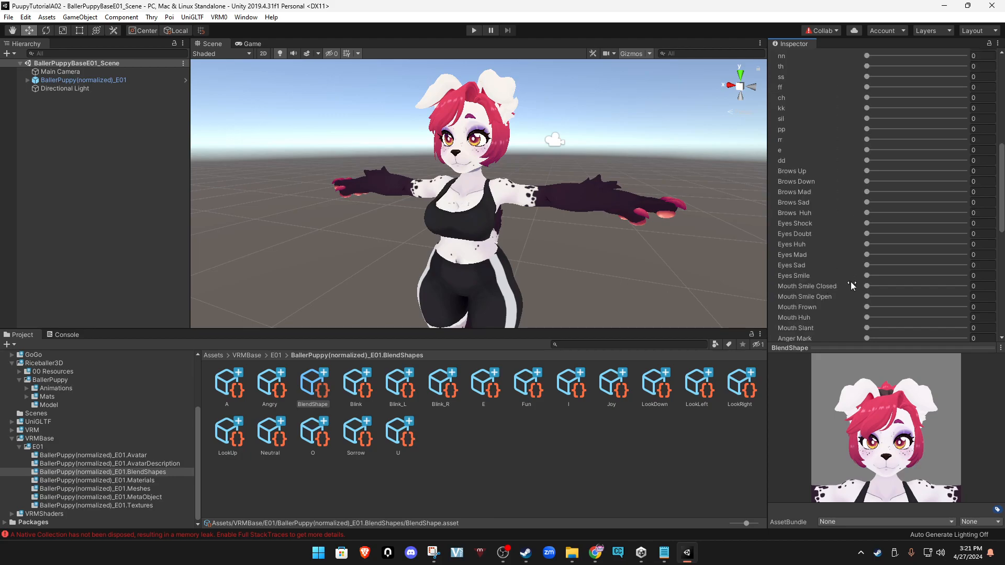
{"action": "left_click_drag", "start_coordinate": [870, 286], "coordinate": [969, 297]}
Set the Joy clip's Happy Blink shape to 100 and try out its Brows Up shape.
{"action": "scroll", "coordinate": [837, 288], "scroll_direction": "down", "scroll_amount": 3}
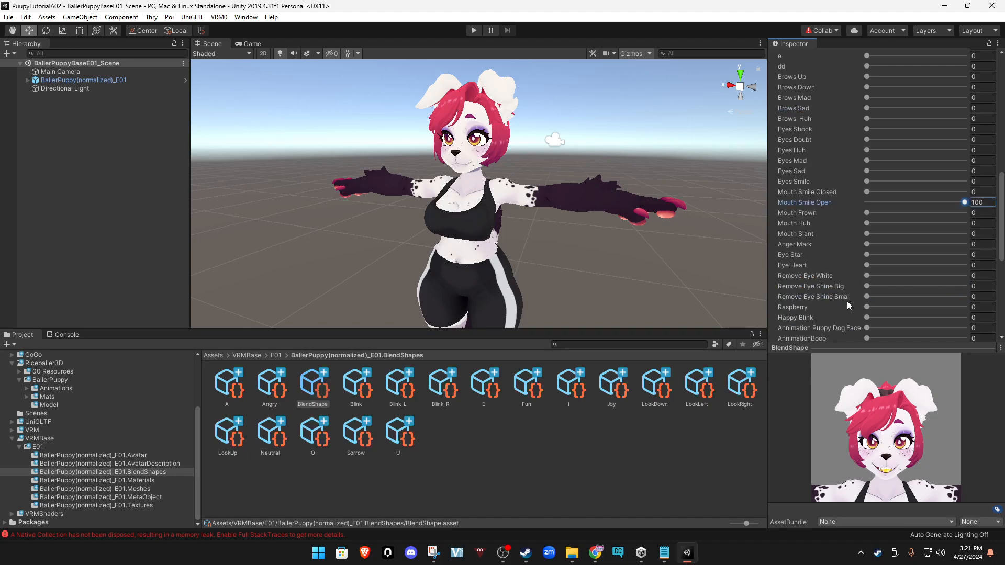
{"action": "scroll", "coordinate": [843, 259], "scroll_direction": "down", "scroll_amount": 3}
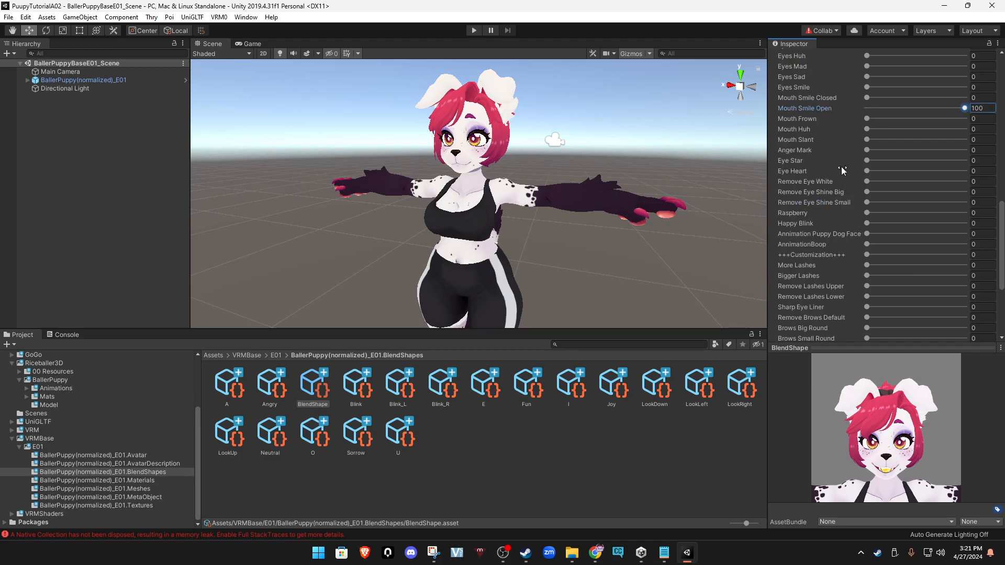
{"action": "left_click_drag", "start_coordinate": [867, 224], "coordinate": [1000, 228]}
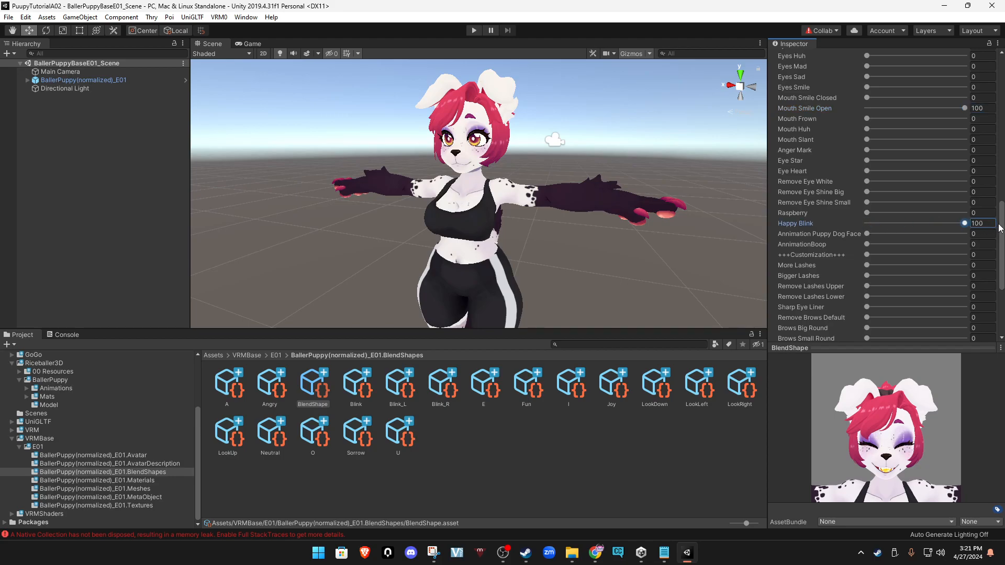
{"action": "scroll", "coordinate": [844, 232], "scroll_direction": "up", "scroll_amount": 3}
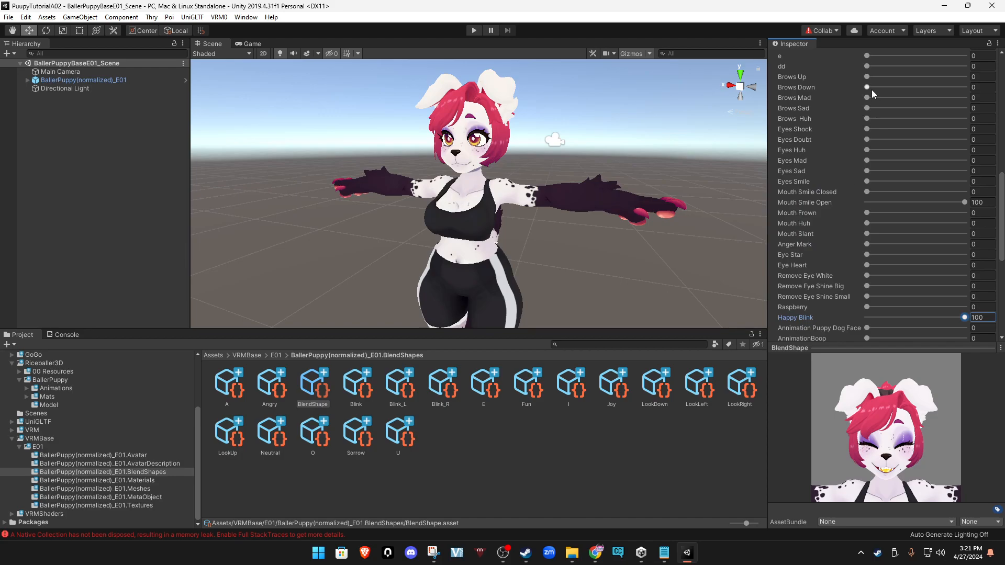
{"action": "mouse_move", "coordinate": [866, 77]}
{"action": "left_mouse_down"}
{"action": "mouse_move", "coordinate": [903, 82]}
{"action": "mouse_move", "coordinate": [850, 87]}
{"action": "left_mouse_up"}
{"action": "scroll", "coordinate": [827, 161], "scroll_direction": "up", "scroll_amount": 10}
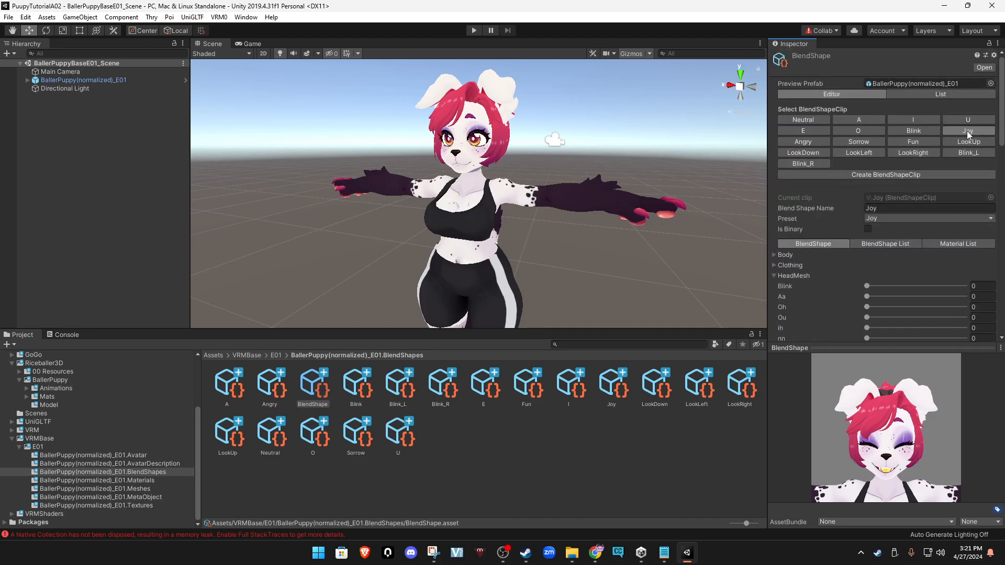
Compare the previews of the configured Blink, O, U and Joy clips by switching between them.
{"action": "left_click", "coordinate": [918, 132]}
{"action": "left_click", "coordinate": [875, 133]}
{"action": "left_click", "coordinate": [974, 123]}
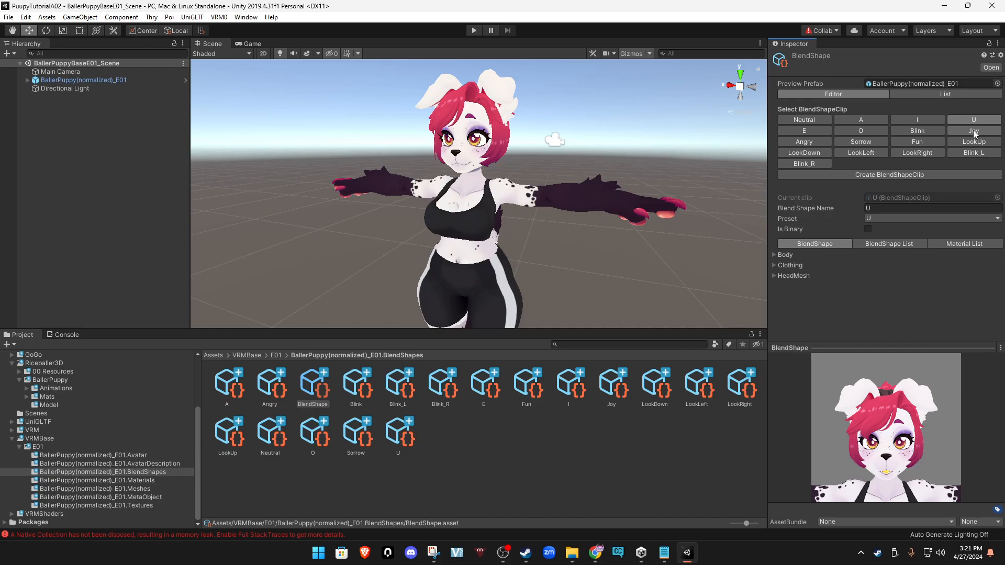
{"action": "left_click", "coordinate": [975, 134]}
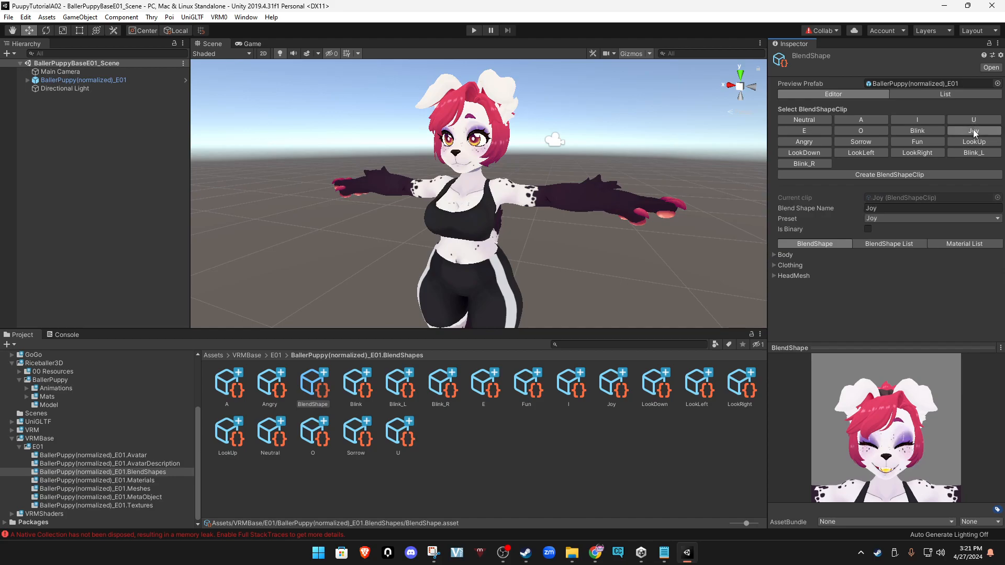
{"action": "left_click", "coordinate": [937, 131]}
{"action": "left_click", "coordinate": [966, 131]}
For the Angry blend shape clip, set the HeadMesh Anger Mark and Eyes Mad shapes to 100.
{"action": "left_click", "coordinate": [809, 143]}
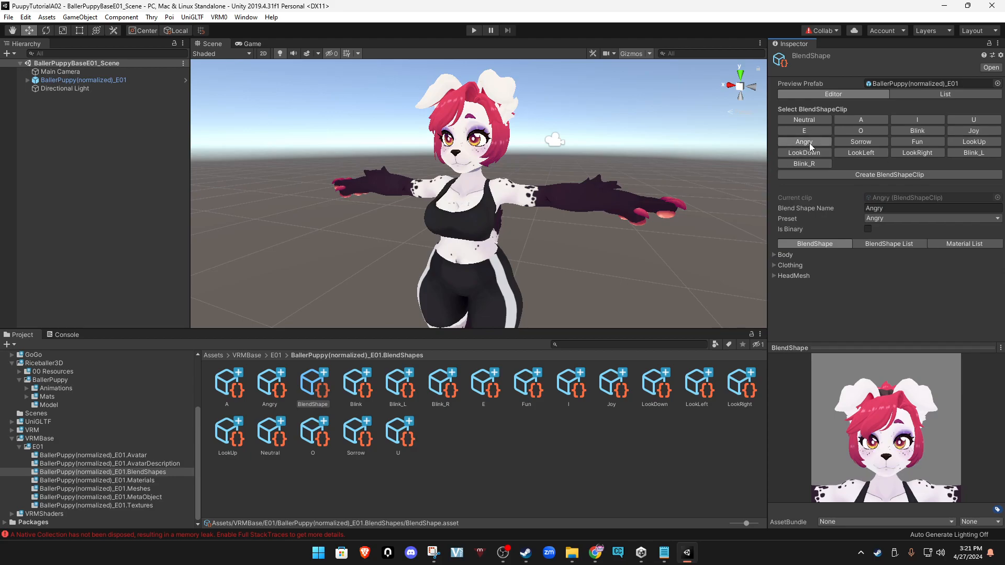
{"action": "left_click", "coordinate": [774, 276]}
{"action": "scroll", "coordinate": [830, 297], "scroll_direction": "down", "scroll_amount": 8}
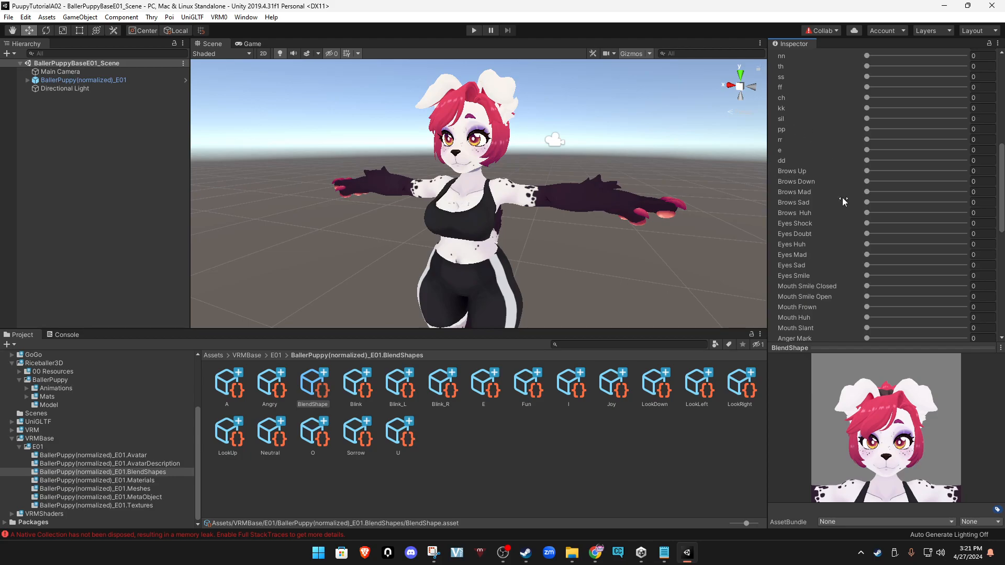
{"action": "scroll", "coordinate": [842, 199], "scroll_direction": "up", "scroll_amount": 9}
{"action": "scroll", "coordinate": [801, 296], "scroll_direction": "down", "scroll_amount": 12}
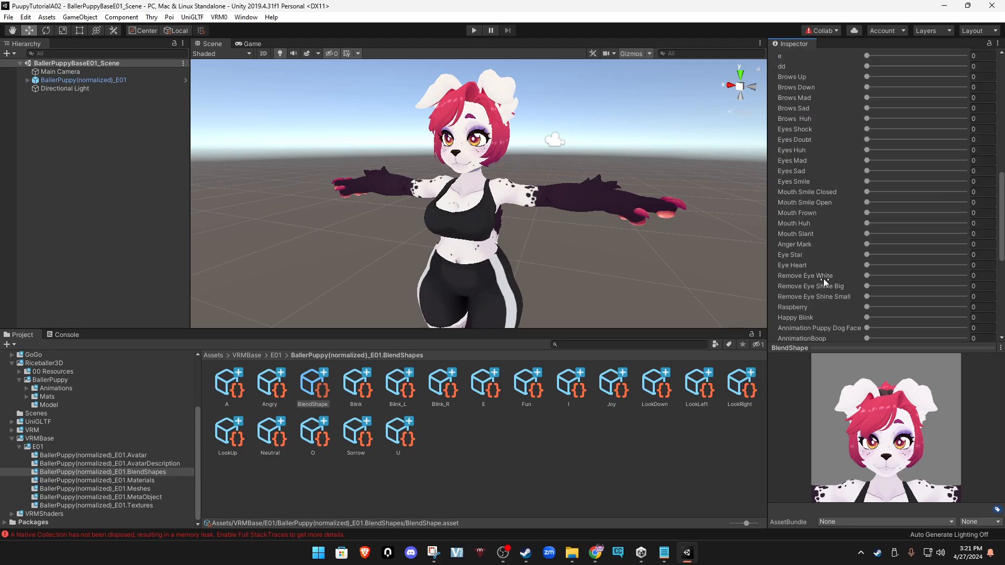
{"action": "left_click_drag", "start_coordinate": [868, 245], "coordinate": [965, 244]}
{"action": "left_click_drag", "start_coordinate": [867, 161], "coordinate": [966, 161]}
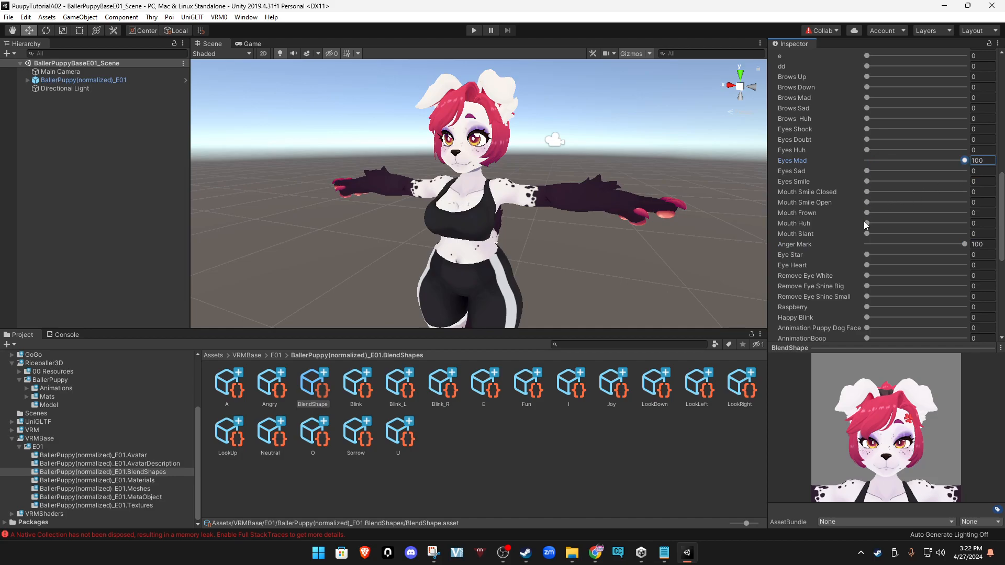
Set the Angry clip's Brows Mad and Mouth Slant shapes to 100 and its Mouth Frown shape to about 43.9.
{"action": "left_click_drag", "start_coordinate": [868, 213], "coordinate": [960, 217]}
{"action": "left_click_drag", "start_coordinate": [959, 213], "coordinate": [765, 234]}
{"action": "left_click_drag", "start_coordinate": [868, 98], "coordinate": [965, 97]}
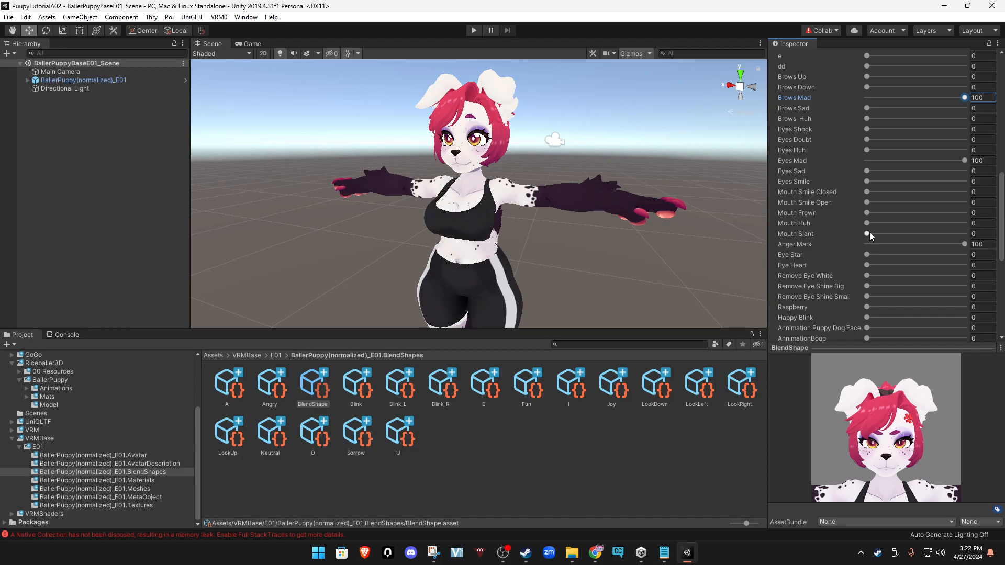
{"action": "left_click_drag", "start_coordinate": [868, 234], "coordinate": [965, 213]}
{"action": "left_click_drag", "start_coordinate": [965, 213], "coordinate": [914, 210]}
{"action": "left_click_drag", "start_coordinate": [867, 233], "coordinate": [1001, 227]}
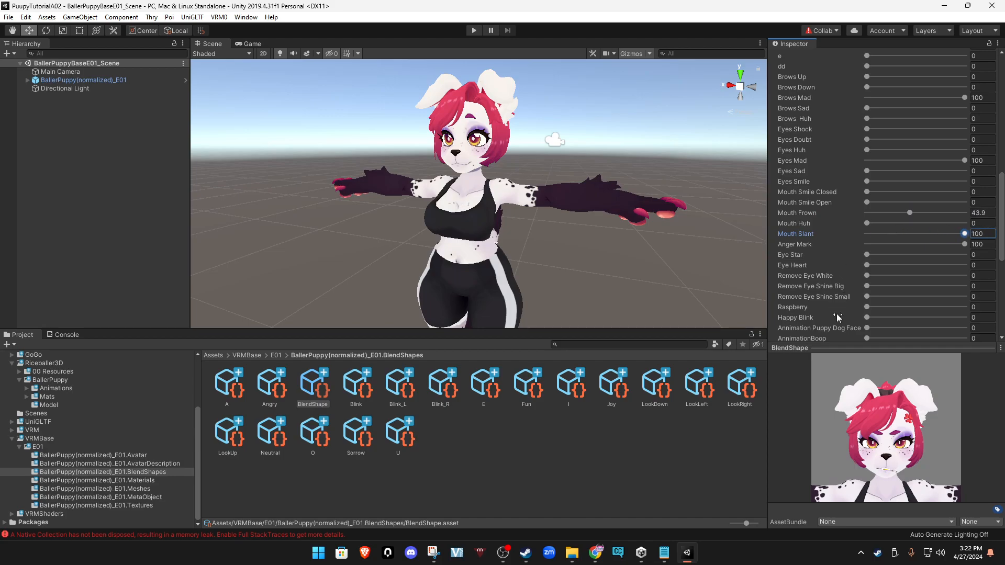
For the Sorrow clip, set HeadMesh Brows Sad to 100 and Eyes Sad to about 98, and raise Mouth Frown.
{"action": "scroll", "coordinate": [838, 315], "scroll_direction": "up", "scroll_amount": 5}
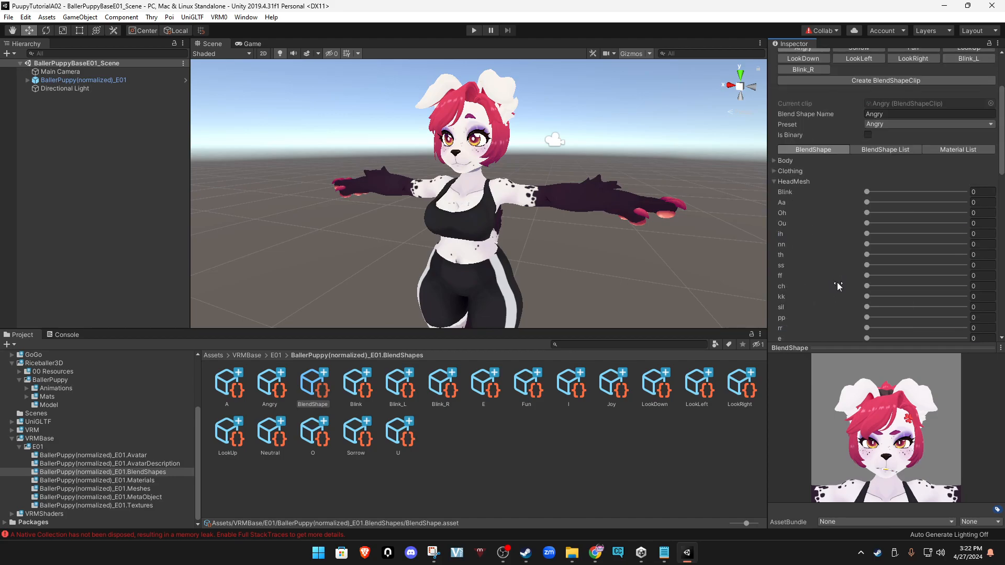
{"action": "scroll", "coordinate": [837, 282], "scroll_direction": "up", "scroll_amount": 3}
{"action": "left_click", "coordinate": [852, 146]}
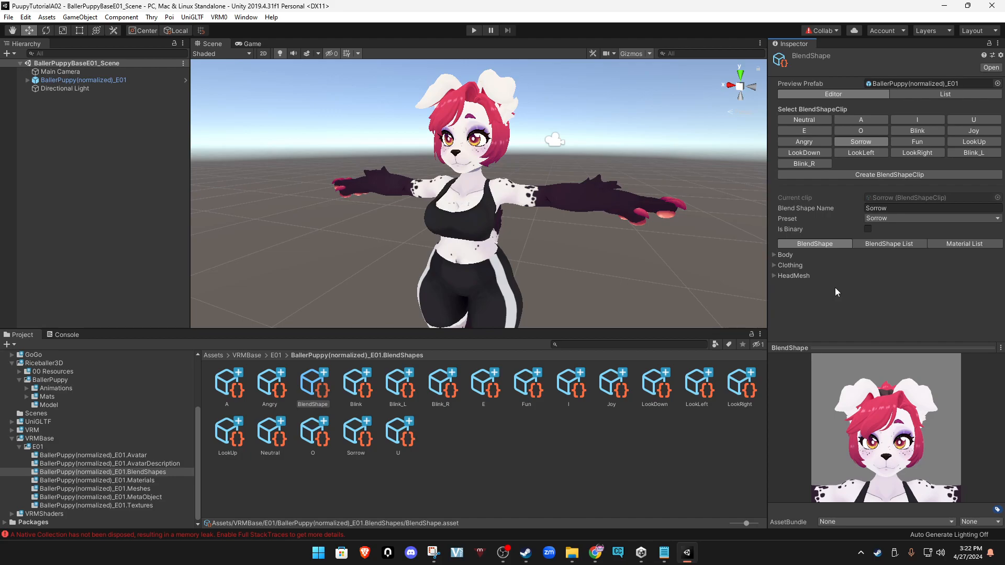
{"action": "left_click", "coordinate": [778, 277]}
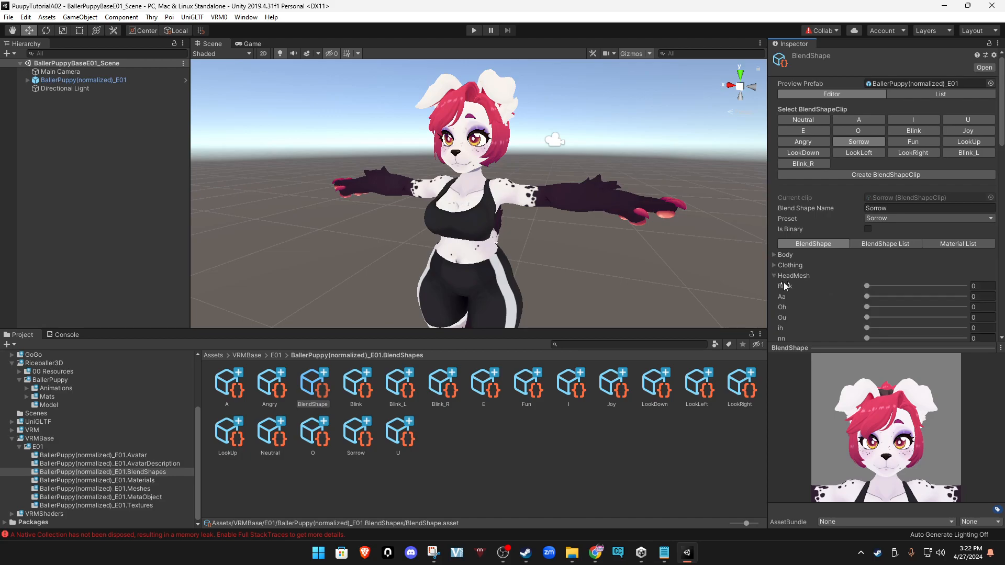
{"action": "scroll", "coordinate": [820, 309], "scroll_direction": "down", "scroll_amount": 5}
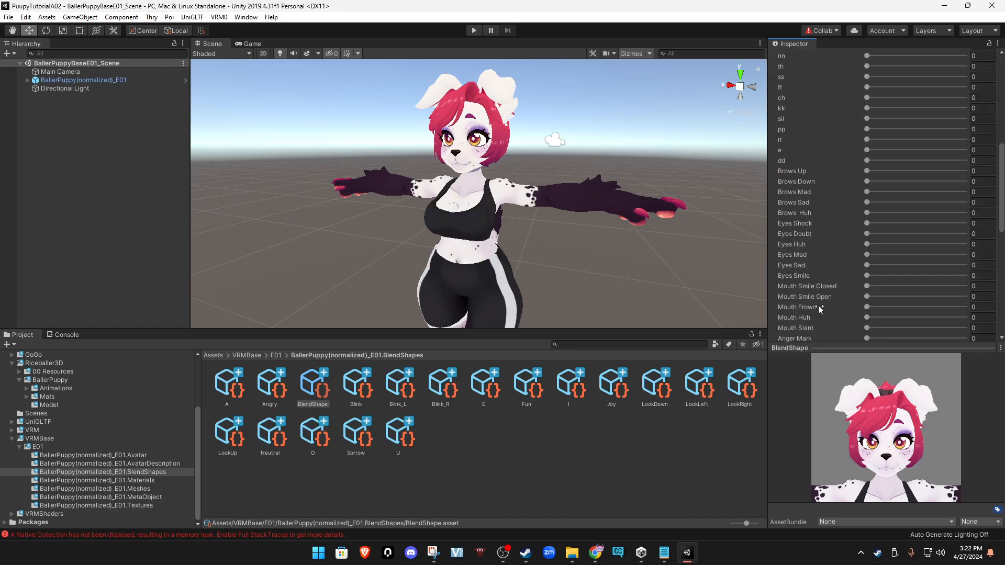
{"action": "left_click_drag", "start_coordinate": [872, 205], "coordinate": [990, 204]}
{"action": "left_click_drag", "start_coordinate": [866, 266], "coordinate": [979, 266]}
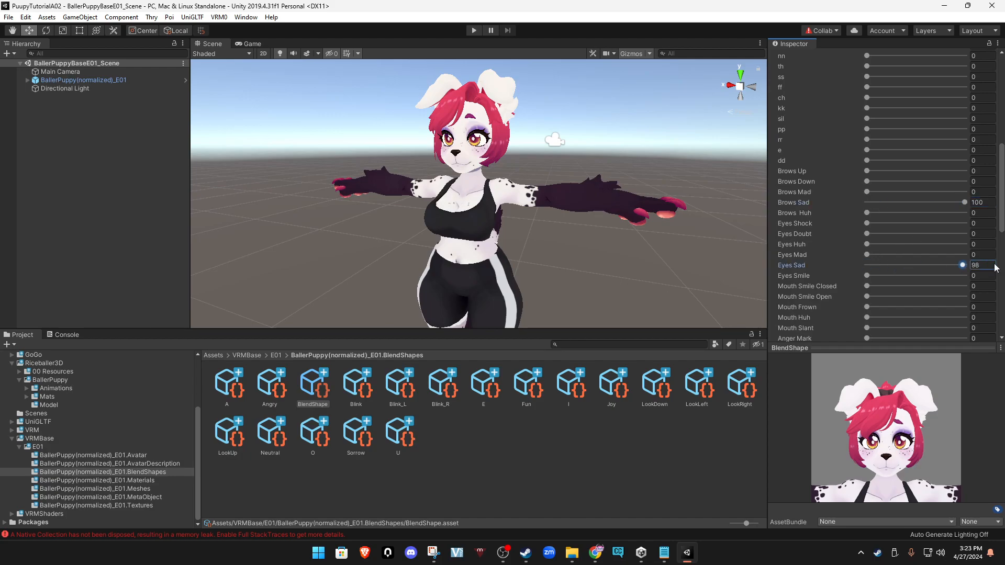
{"action": "left_click_drag", "start_coordinate": [867, 307], "coordinate": [979, 307]}
For the Fun clip, raise the HeadMesh Raspberry shape and set the Eye Heart shape to 100.
{"action": "scroll", "coordinate": [822, 263], "scroll_direction": "up", "scroll_amount": 10}
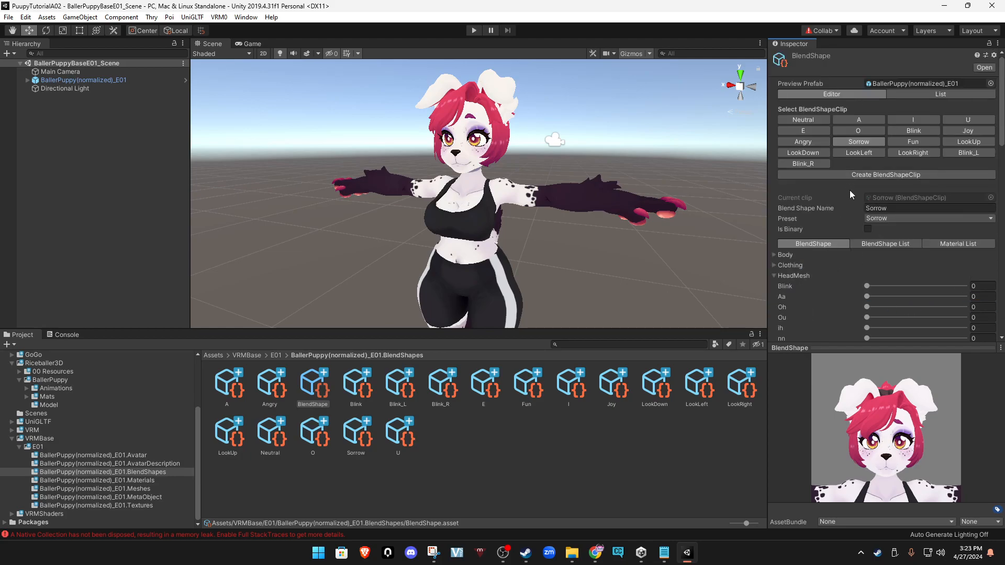
{"action": "left_click", "coordinate": [916, 142]}
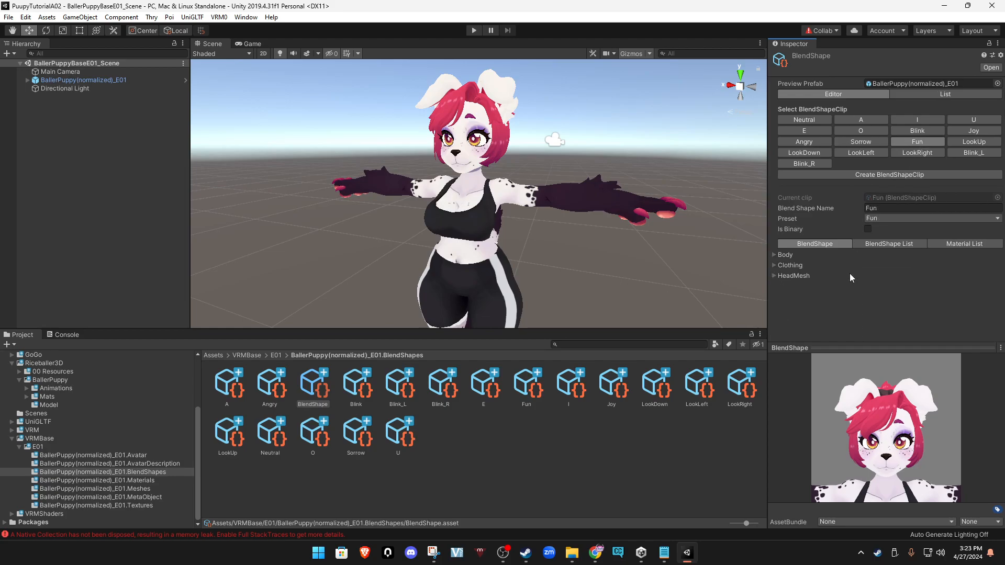
{"action": "left_click", "coordinate": [774, 276]}
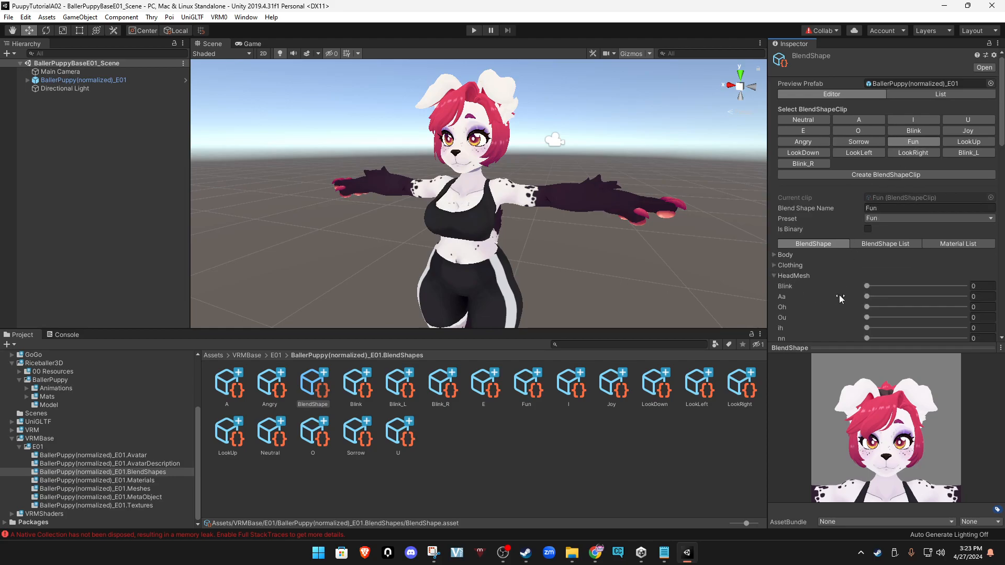
{"action": "scroll", "coordinate": [839, 295], "scroll_direction": "down", "scroll_amount": 5}
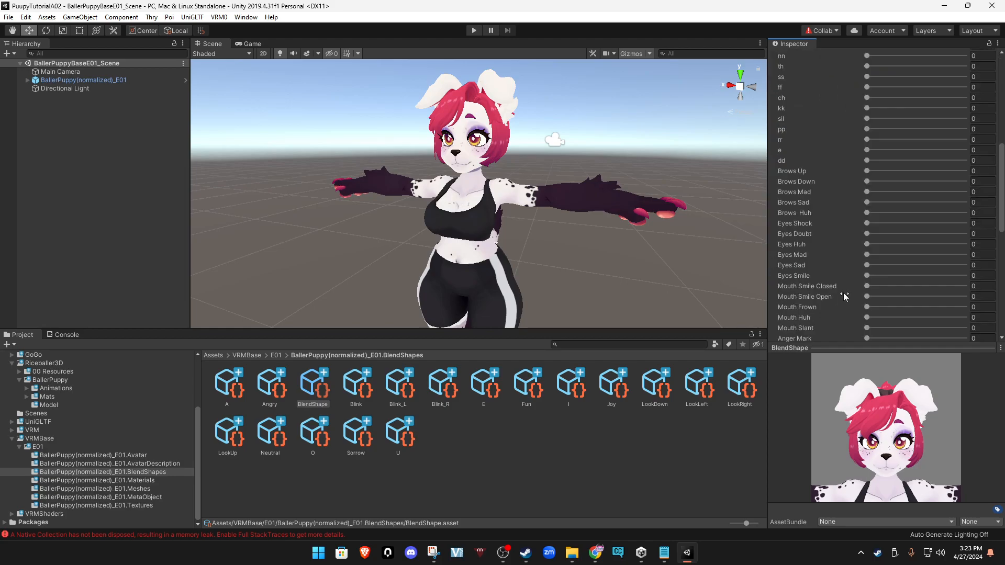
{"action": "scroll", "coordinate": [838, 284], "scroll_direction": "up", "scroll_amount": 5}
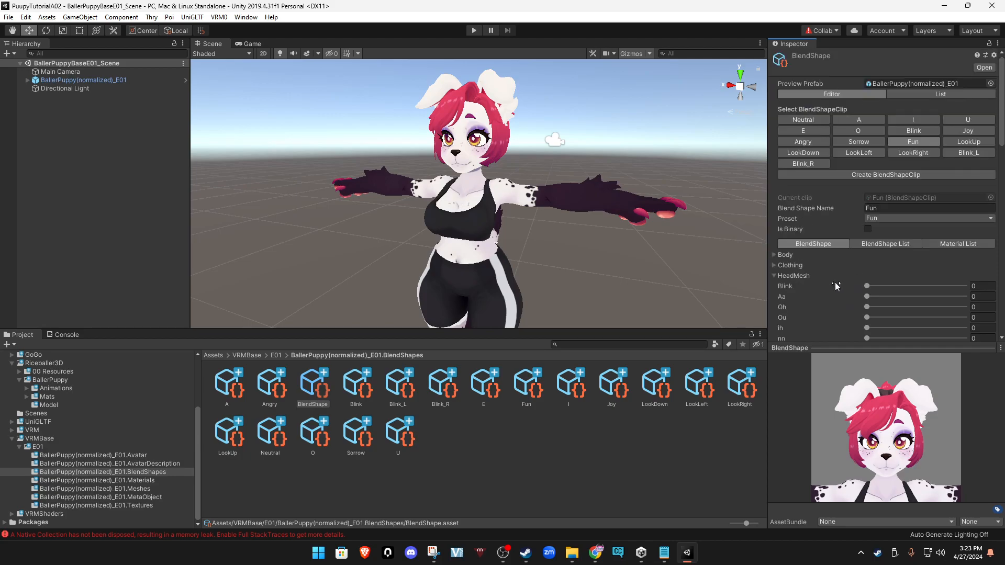
{"action": "scroll", "coordinate": [837, 286], "scroll_direction": "down", "scroll_amount": 8}
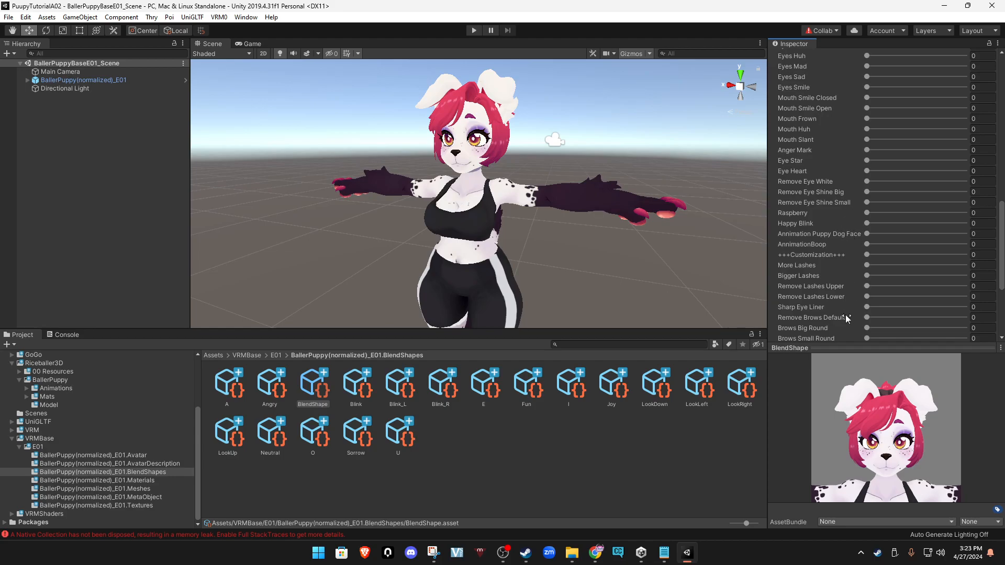
{"action": "scroll", "coordinate": [852, 309], "scroll_direction": "down", "scroll_amount": 3}
{"action": "scroll", "coordinate": [833, 306], "scroll_direction": "down", "scroll_amount": 2}
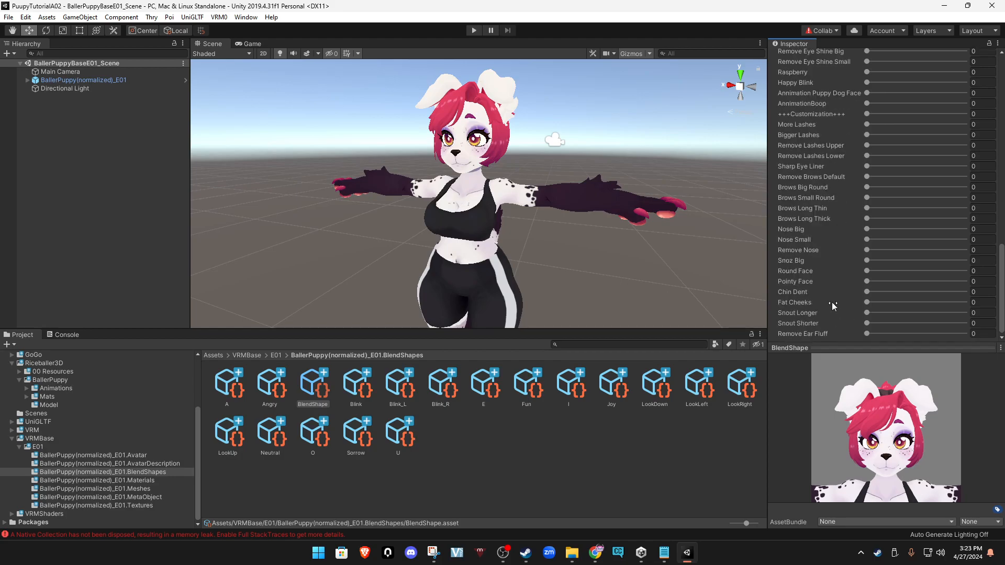
{"action": "scroll", "coordinate": [833, 306], "scroll_direction": "up", "scroll_amount": 6}
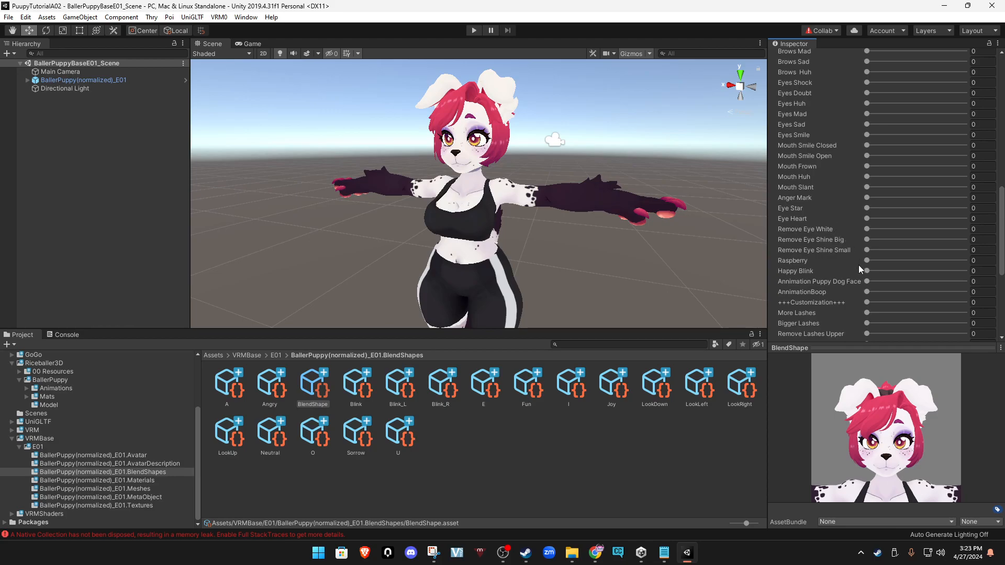
{"action": "left_click_drag", "start_coordinate": [867, 260], "coordinate": [958, 261]}
{"action": "left_click_drag", "start_coordinate": [867, 135], "coordinate": [807, 156]}
{"action": "left_click_drag", "start_coordinate": [867, 217], "coordinate": [994, 225]}
Set the Fun clip's Eyes Smile shape to 100.
{"action": "scroll", "coordinate": [843, 254], "scroll_direction": "up", "scroll_amount": 3}
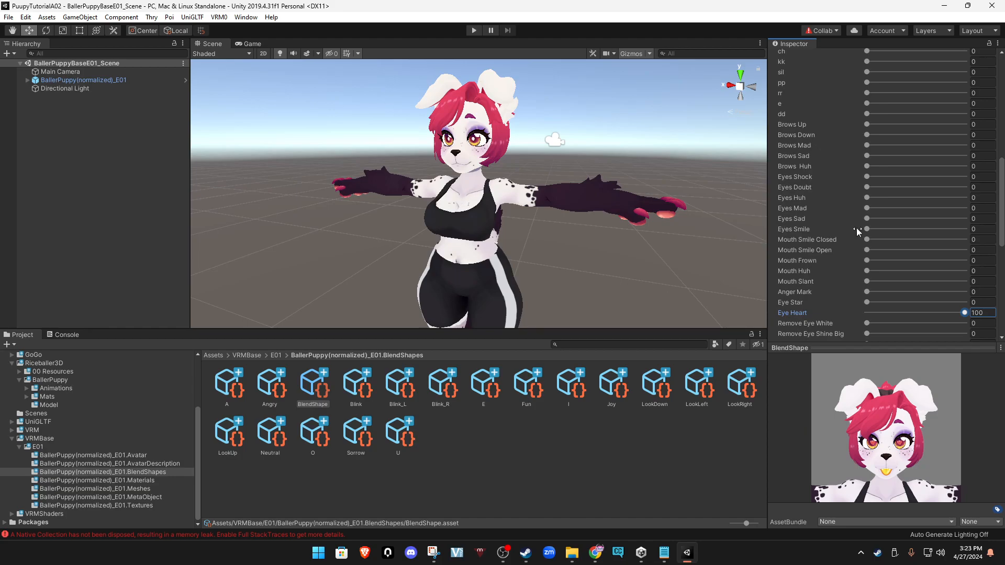
{"action": "left_click_drag", "start_coordinate": [868, 229], "coordinate": [716, 231]}
{"action": "scroll", "coordinate": [844, 292], "scroll_direction": "down", "scroll_amount": 3}
{"action": "scroll", "coordinate": [840, 289], "scroll_direction": "up", "scroll_amount": 3}
{"action": "left_click_drag", "start_coordinate": [865, 229], "coordinate": [966, 229]}
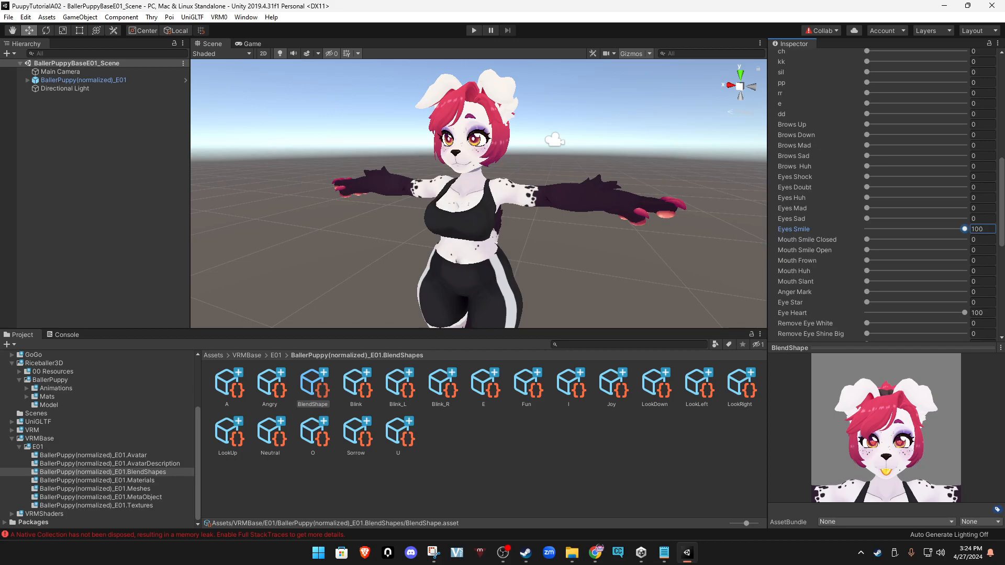
Select the BallerPuppy(normalized)_E01 avatar in the scene and open the VRM 0.x exporter for it.
{"action": "scroll", "coordinate": [838, 247], "scroll_direction": "up", "scroll_amount": 9}
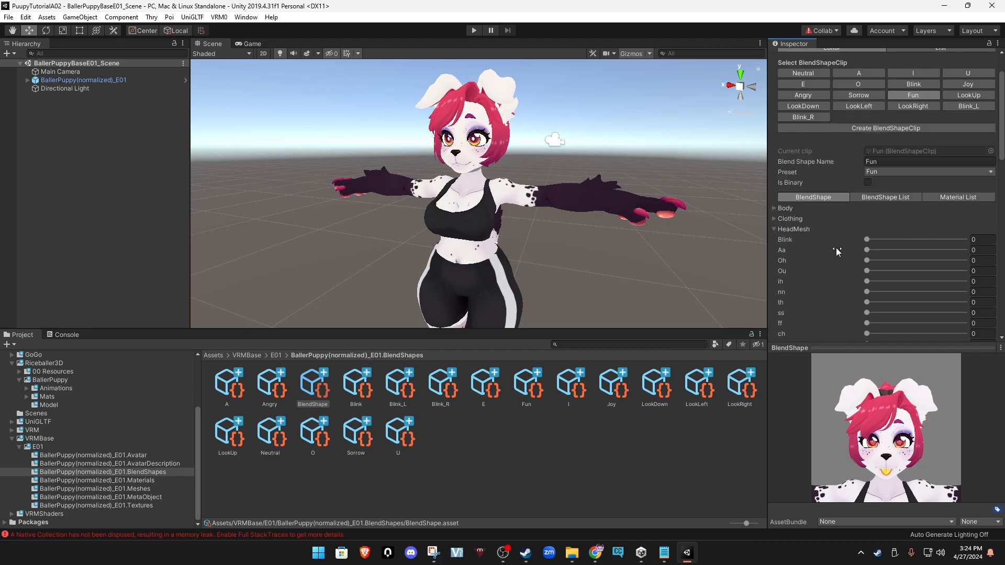
{"action": "scroll", "coordinate": [836, 249], "scroll_direction": "up", "scroll_amount": 2}
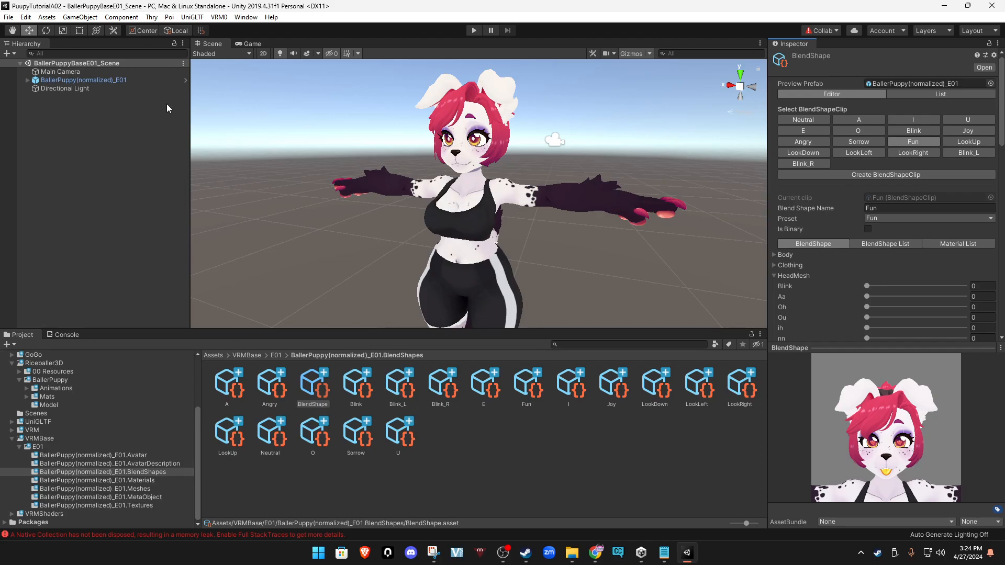
{"action": "left_click", "coordinate": [59, 82]}
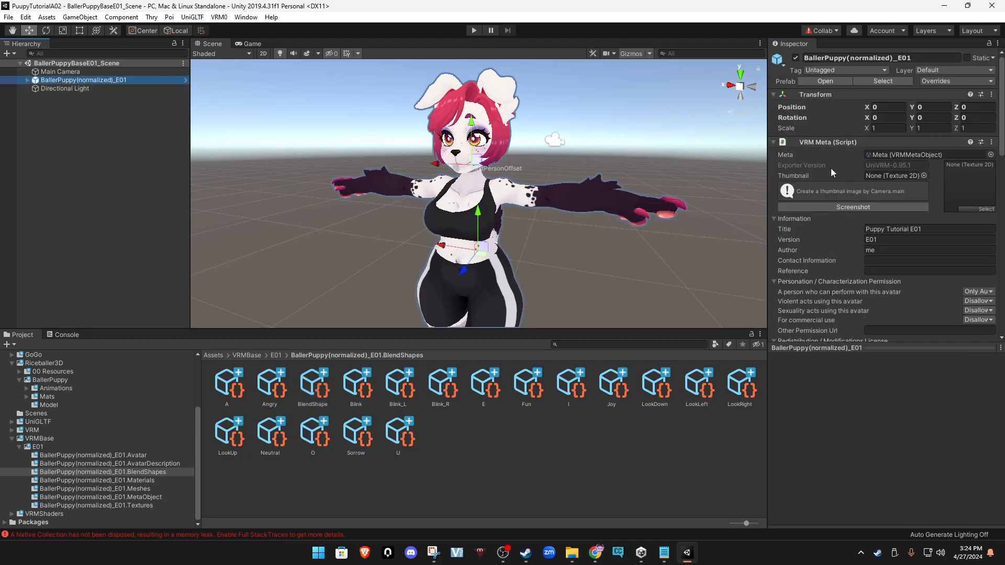
{"action": "scroll", "coordinate": [849, 304], "scroll_direction": "down", "scroll_amount": 6}
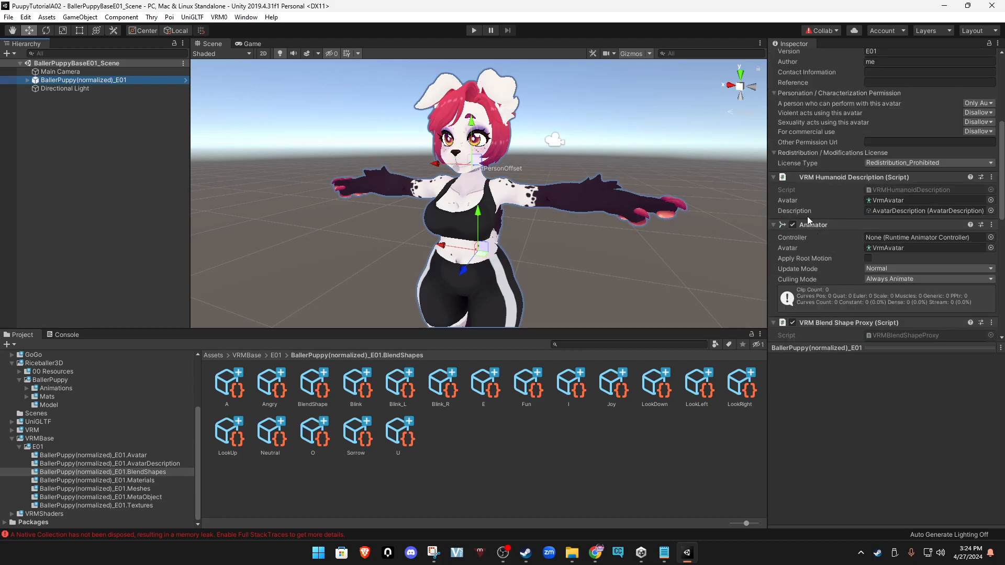
{"action": "scroll", "coordinate": [809, 215], "scroll_direction": "up", "scroll_amount": 6}
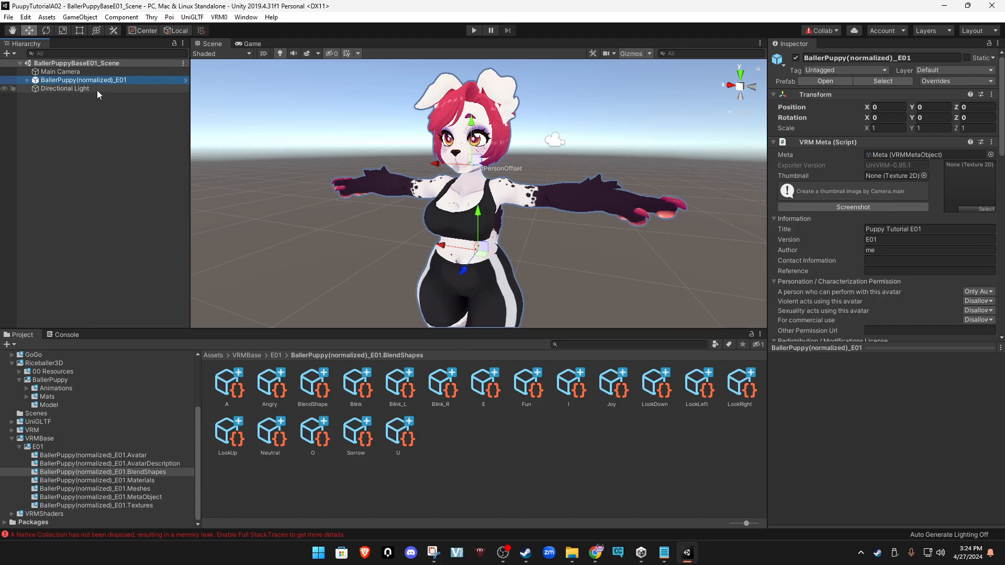
{"action": "left_click", "coordinate": [82, 82]}
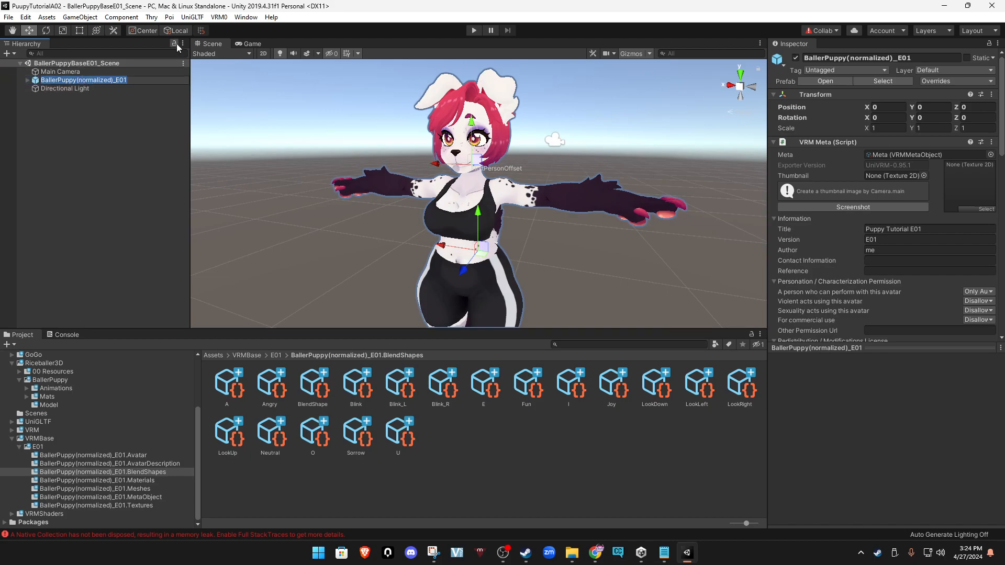
{"action": "left_click", "coordinate": [220, 18]}
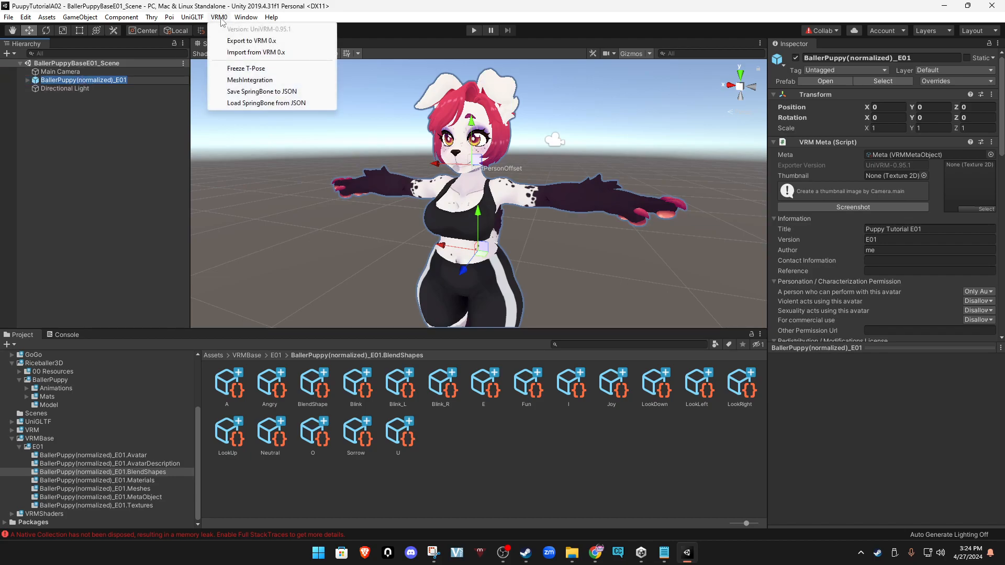
{"action": "left_click", "coordinate": [244, 42]}
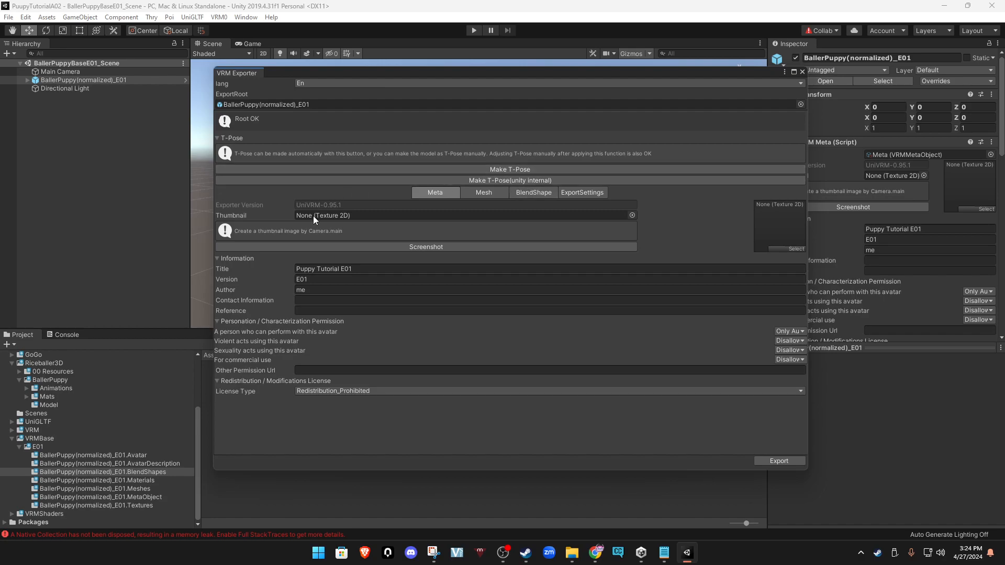
Check the exporter's export settings and meta information, and start the VRM export.
{"action": "left_click", "coordinate": [576, 193]}
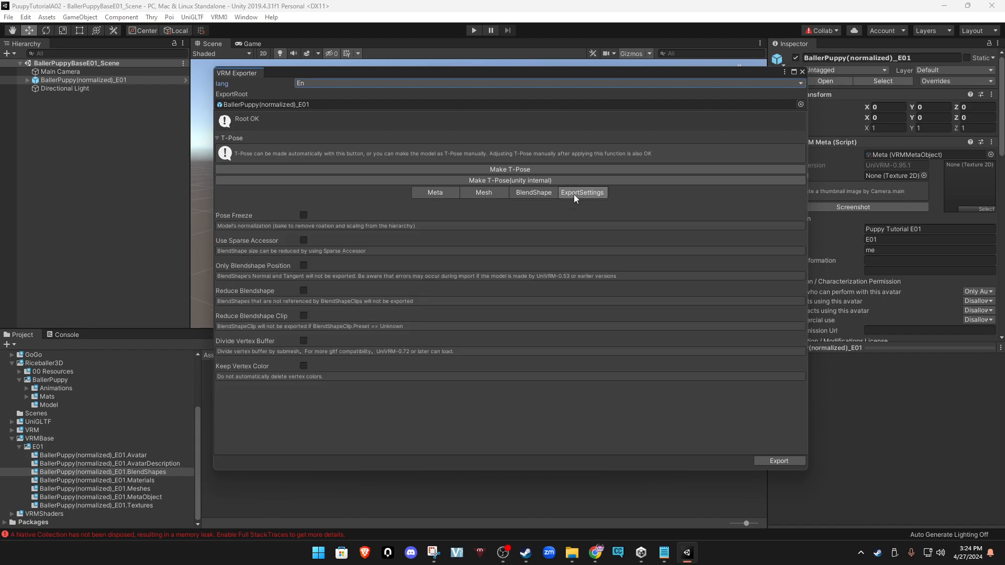
{"action": "left_click", "coordinate": [431, 198]}
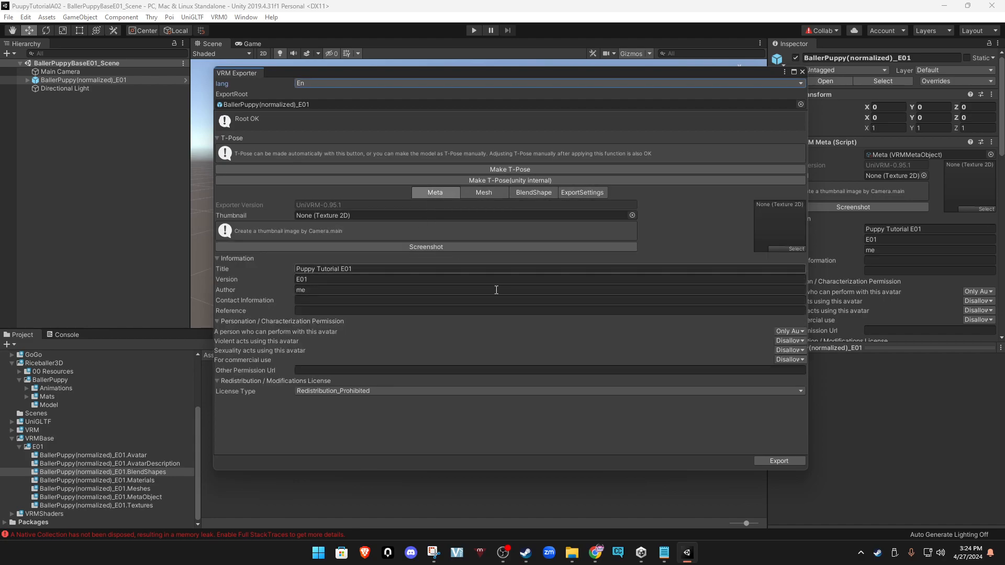
{"action": "left_click", "coordinate": [784, 463]}
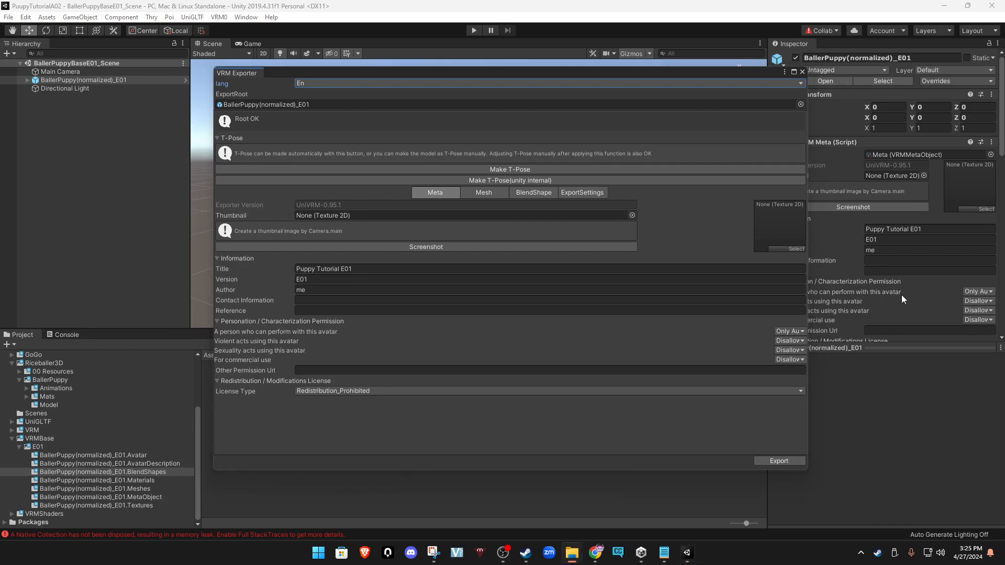
{"action": "left_click", "coordinate": [658, 425]}
{"action": "left_click", "coordinate": [778, 463]}
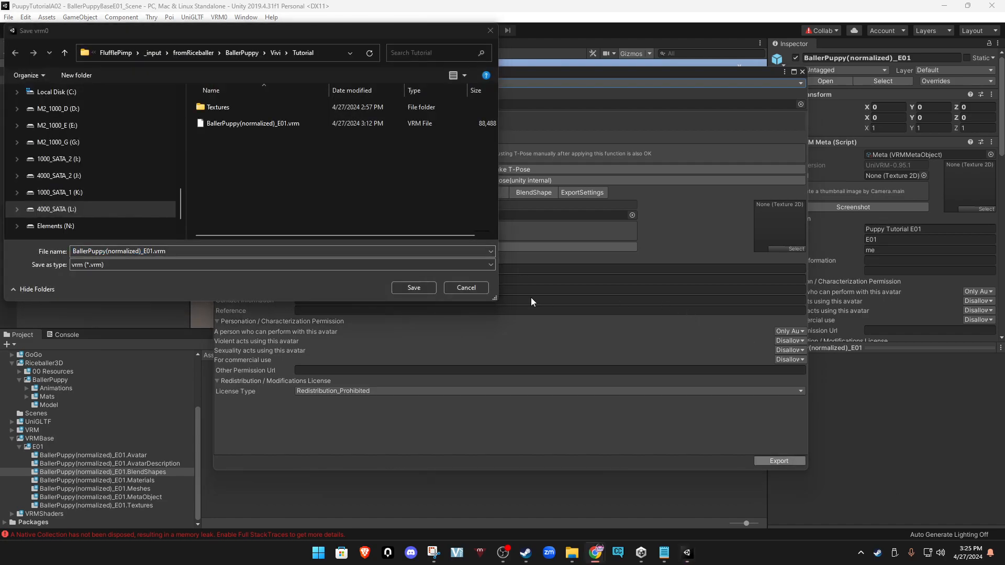
Copy the path of the Tutorial destination folder in the save dialog.
{"action": "left_click", "coordinate": [329, 52]}
{"action": "key", "text": "ctrl+c"}
{"action": "left_click", "coordinate": [329, 53]}
{"action": "key", "text": "Return"}
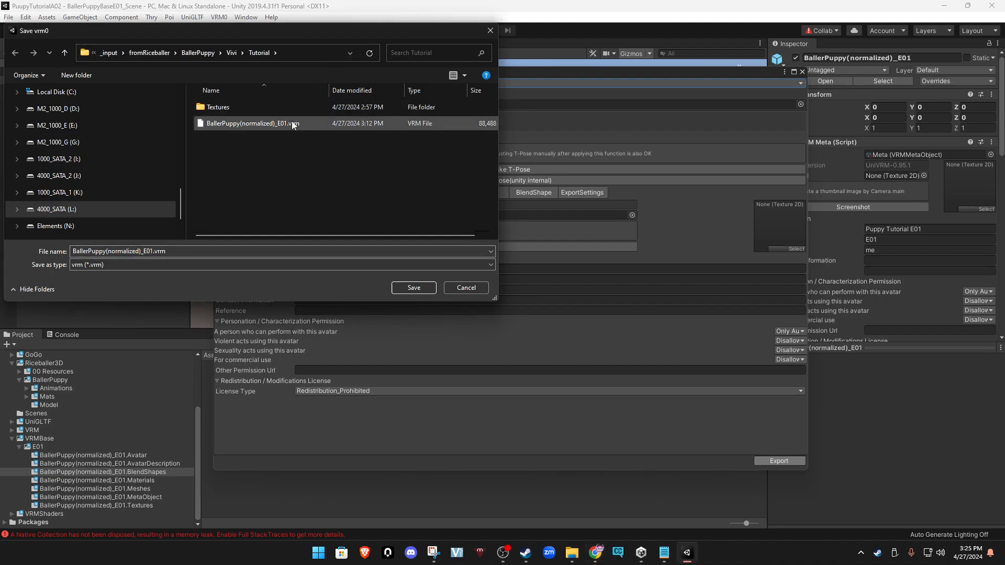
Save the VRM export as BallerPuppy(normalized)_E01_v2.vrm and move the resulting folder window out of the way.
{"action": "double_click", "coordinate": [153, 253]}
{"action": "left_click", "coordinate": [154, 252]}
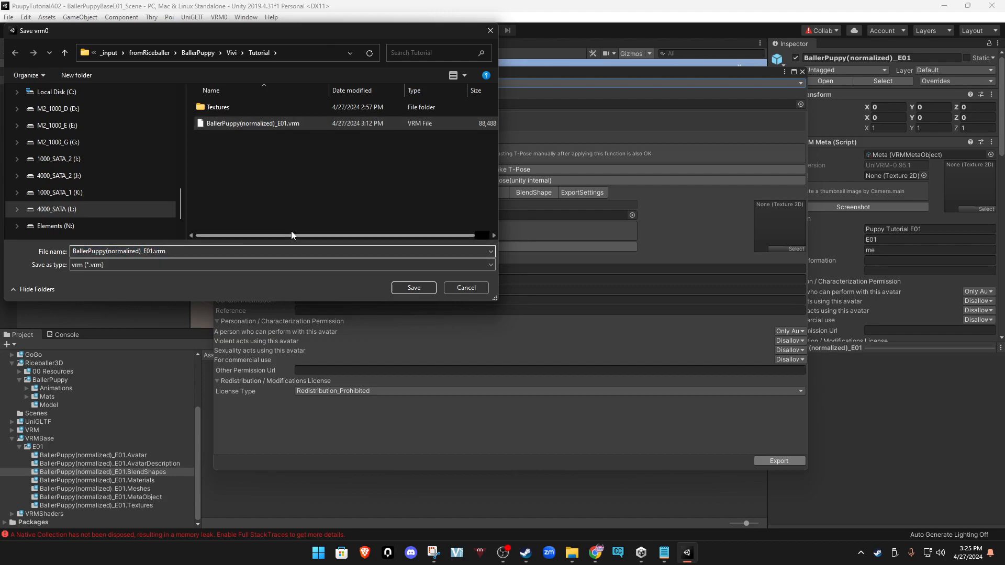
{"action": "type", "text": "_"}
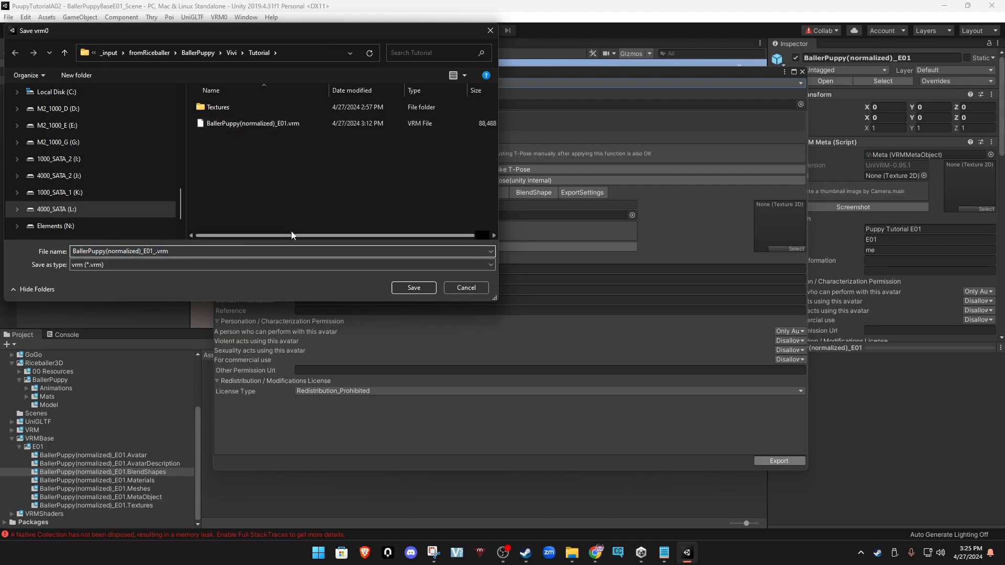
{"action": "type", "text": "v2"}
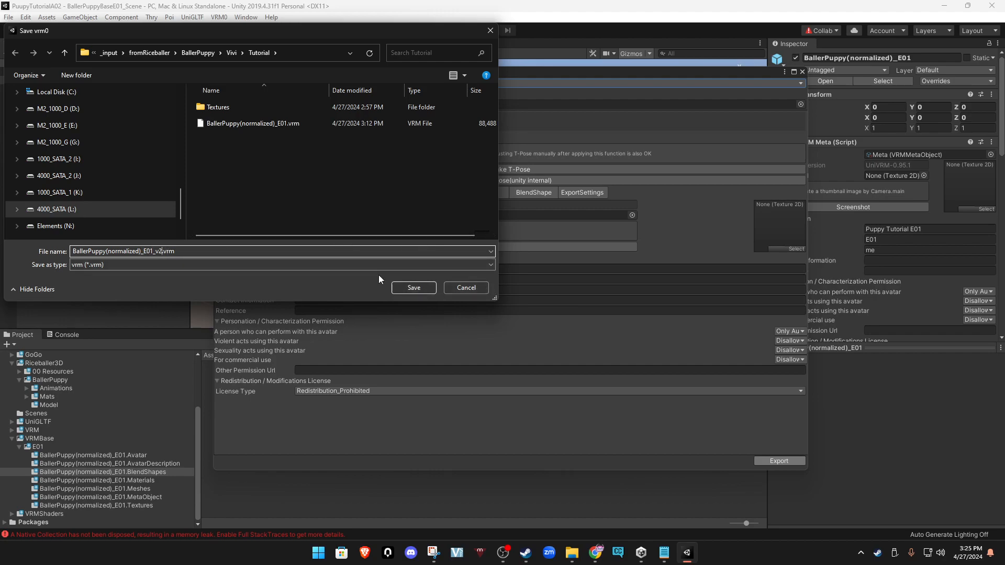
{"action": "left_click", "coordinate": [416, 292]}
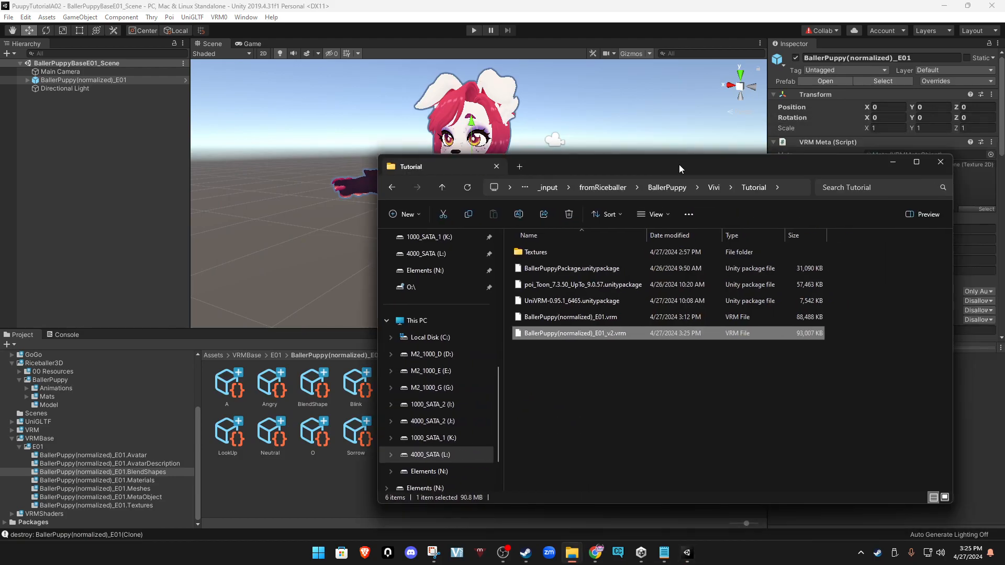
{"action": "left_click_drag", "start_coordinate": [680, 169], "coordinate": [1004, 169]}
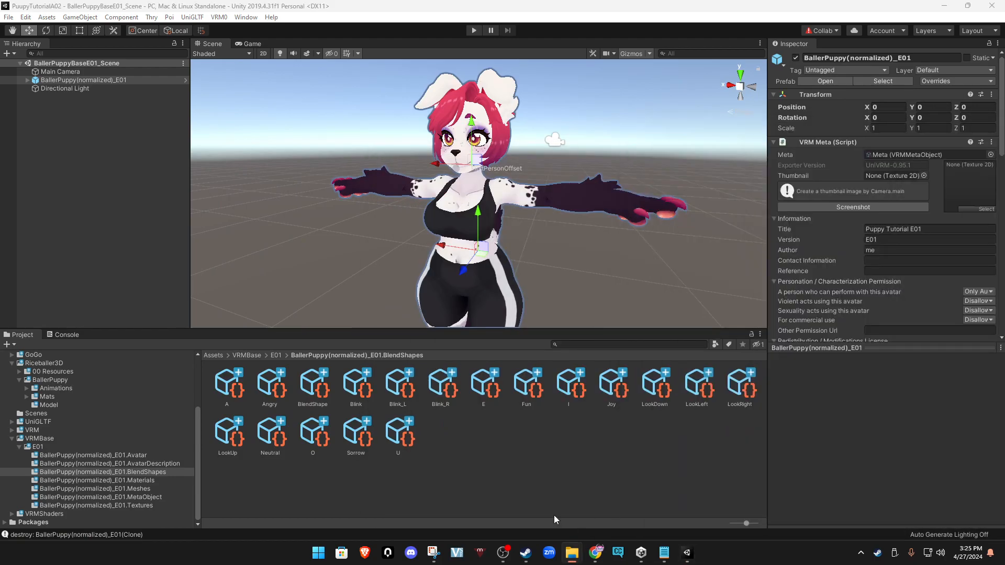
Switch to VSeeFace and add BallerPuppy(normalized)_E01_v2.vrm from the Tutorial folder as a new avatar.
{"action": "left_click", "coordinate": [456, 553]}
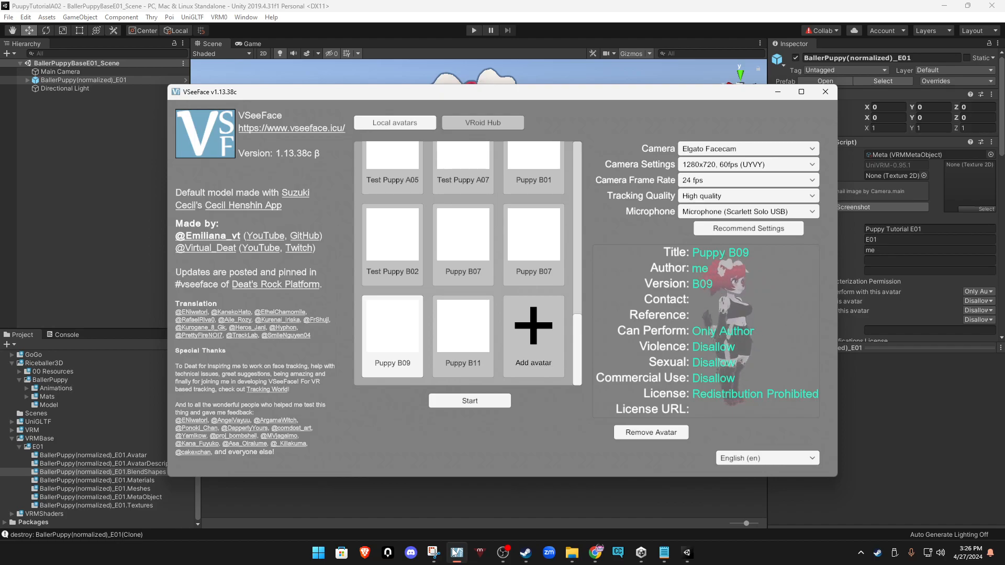
{"action": "left_click", "coordinate": [537, 332]}
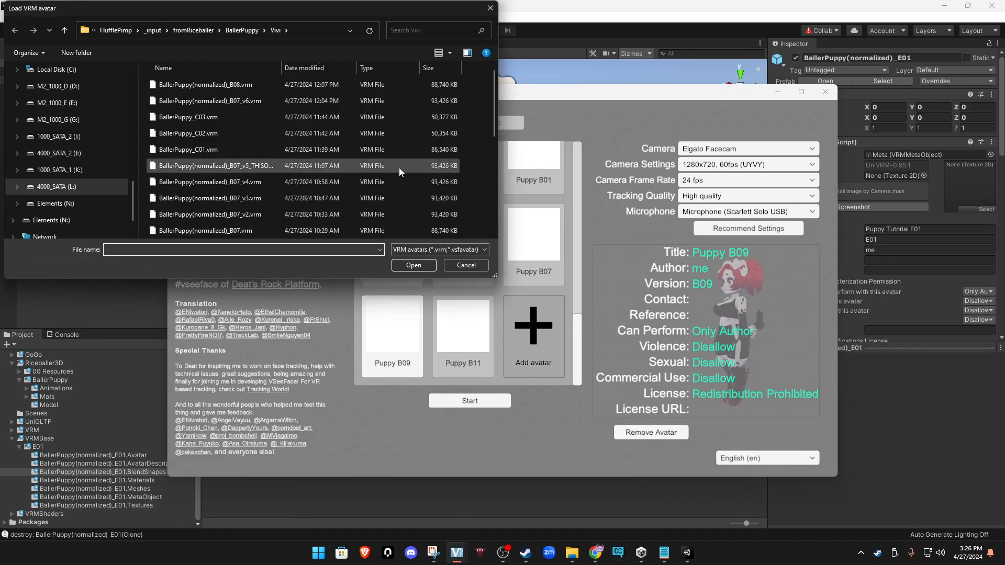
{"action": "left_click", "coordinate": [318, 33]}
{"action": "key", "text": "ctrl+v"}
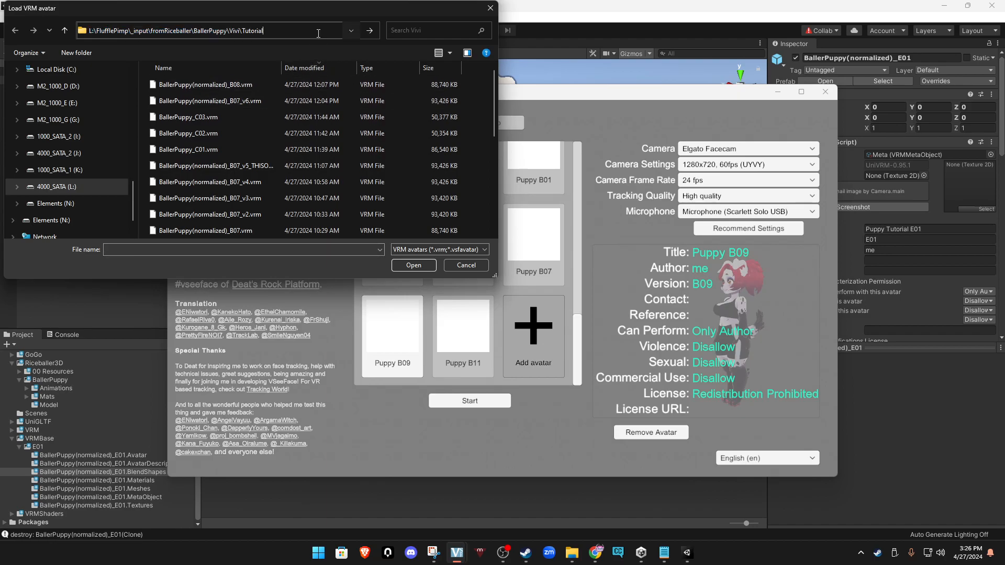
{"action": "key", "text": "Return"}
{"action": "left_click", "coordinate": [241, 117]}
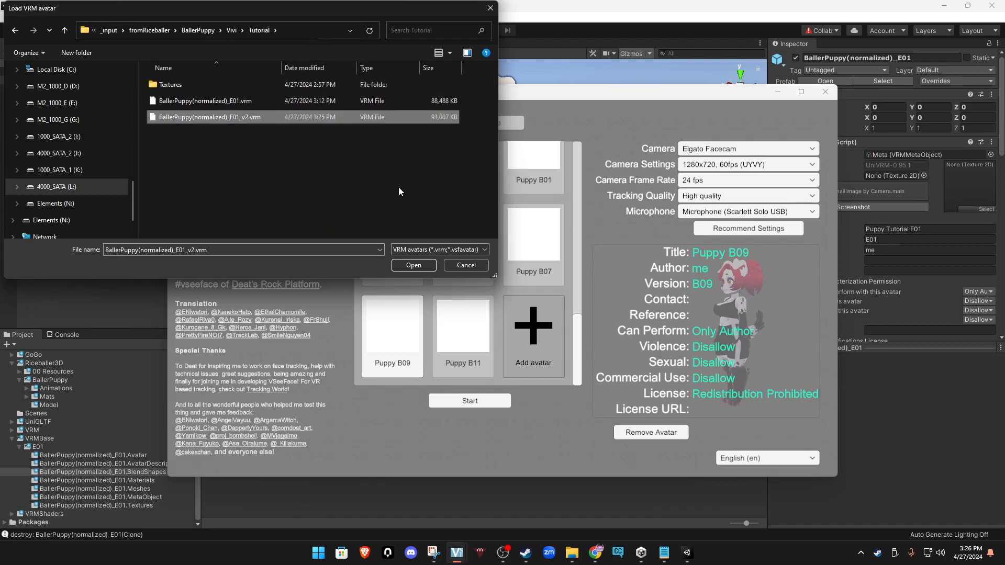
{"action": "left_click", "coordinate": [413, 265]}
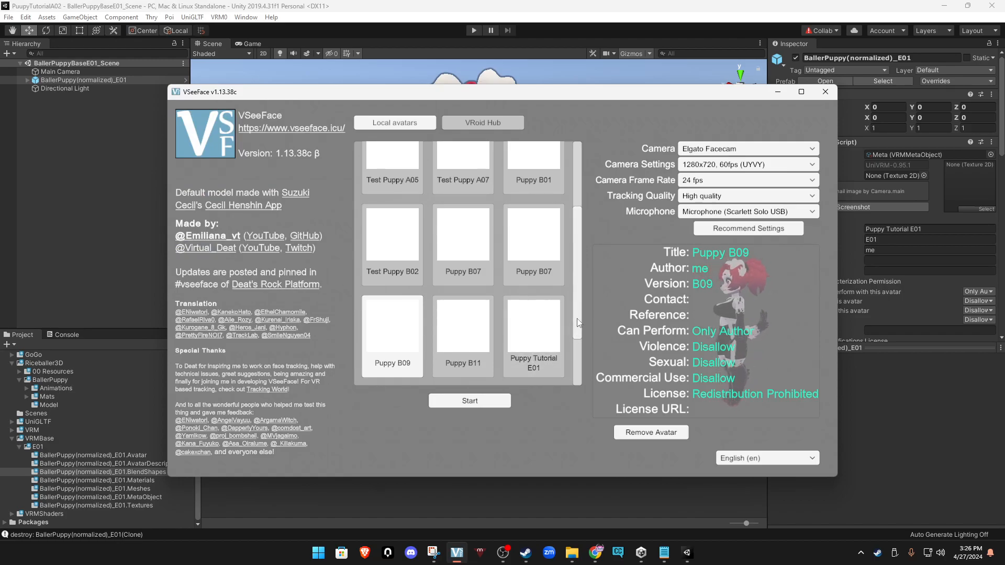
Start VSeeFace with the Puppy Tutorial E01 avatar, restarting the program once.
{"action": "scroll", "coordinate": [578, 322], "scroll_direction": "down", "scroll_amount": 2}
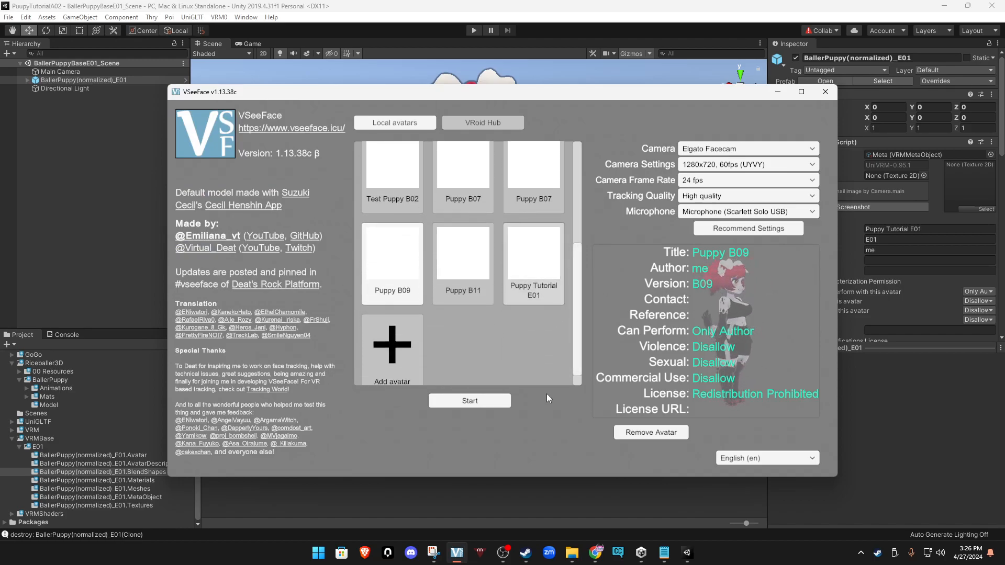
{"action": "left_click", "coordinate": [501, 401]}
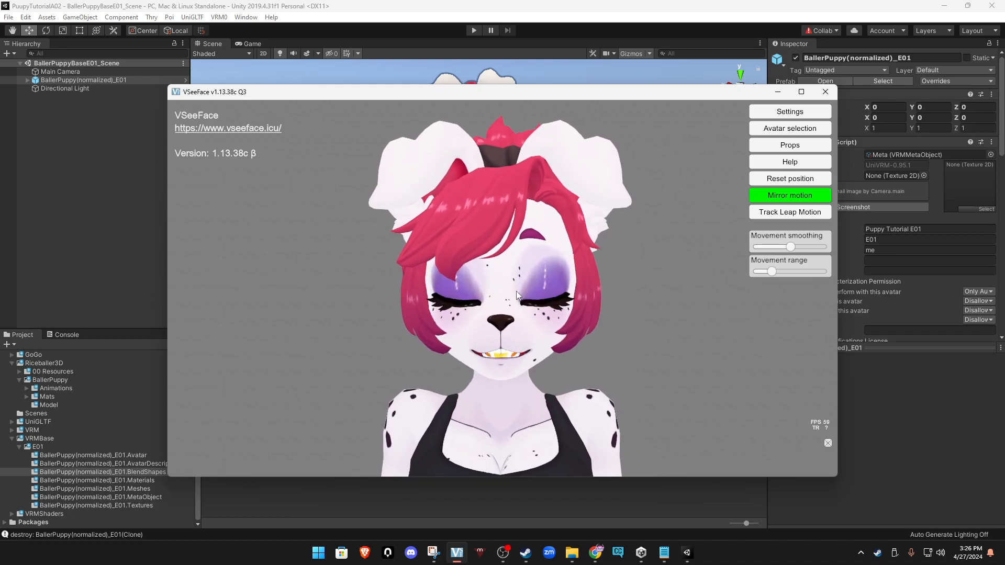
{"action": "left_click", "coordinate": [794, 113]}
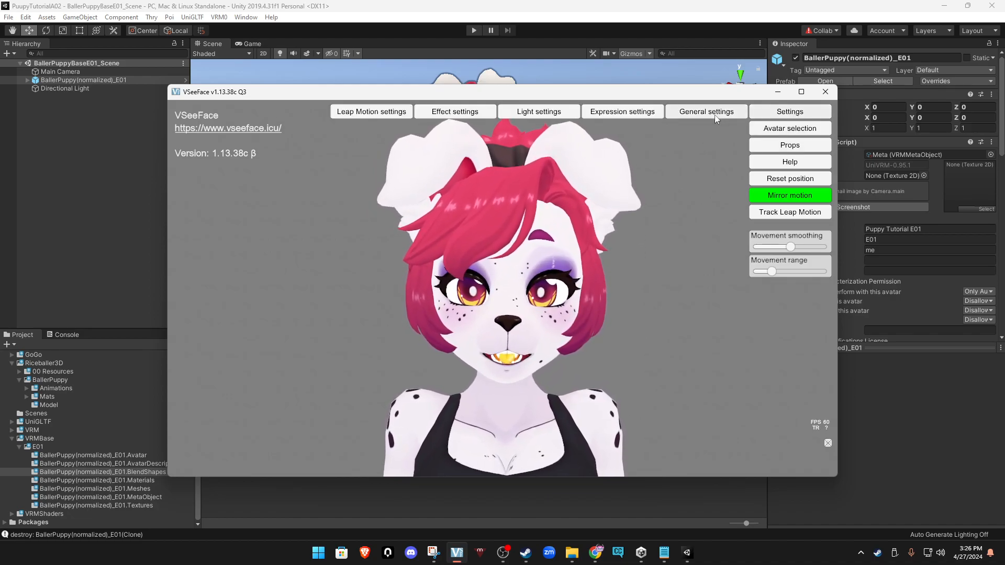
{"action": "left_click", "coordinate": [826, 92]}
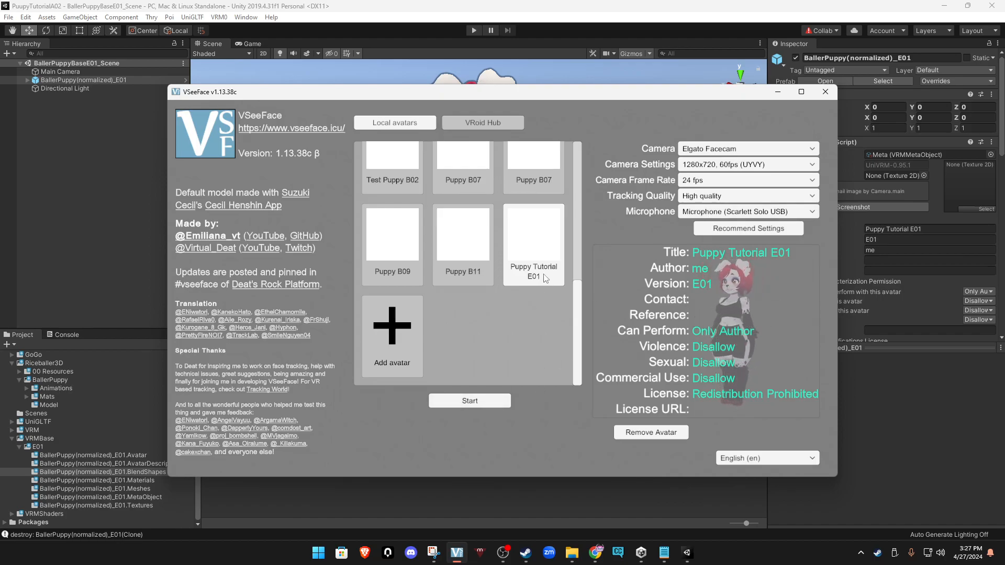
{"action": "left_click", "coordinate": [476, 396]}
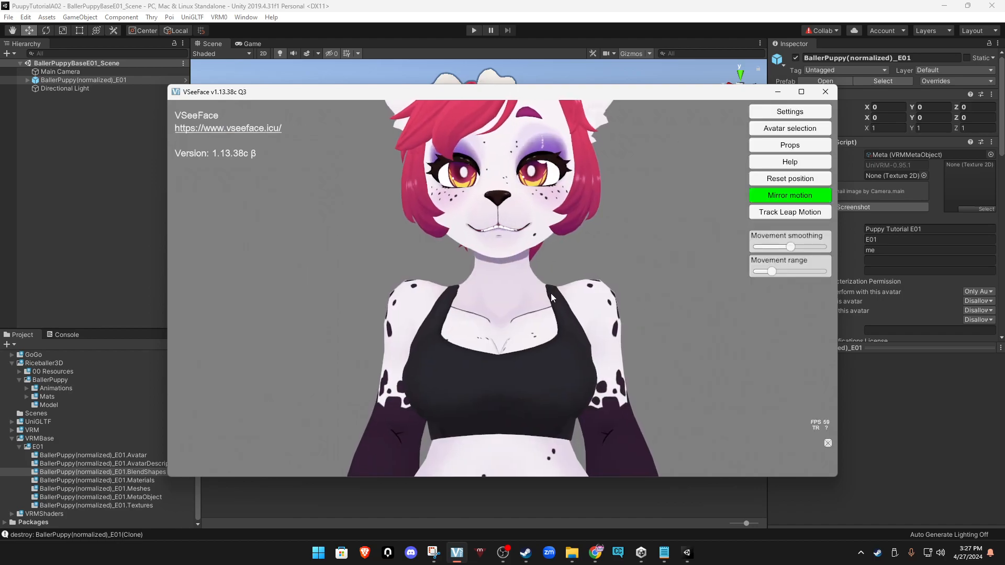
Review the hotkeys in the expression settings, including those for Neutral and Fun, and close the settings.
{"action": "left_click", "coordinate": [787, 115]}
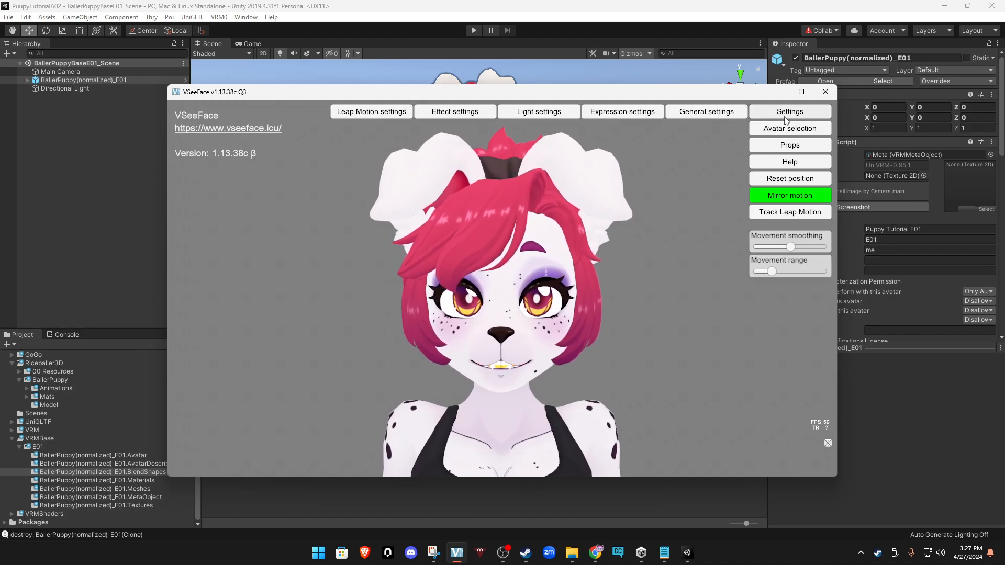
{"action": "left_click", "coordinate": [635, 114]}
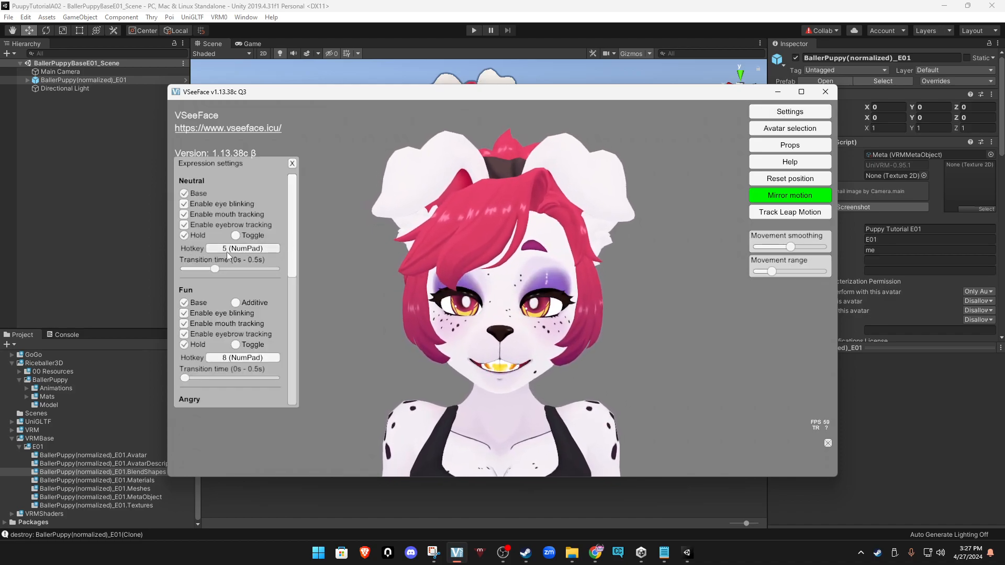
{"action": "left_click", "coordinate": [292, 164]}
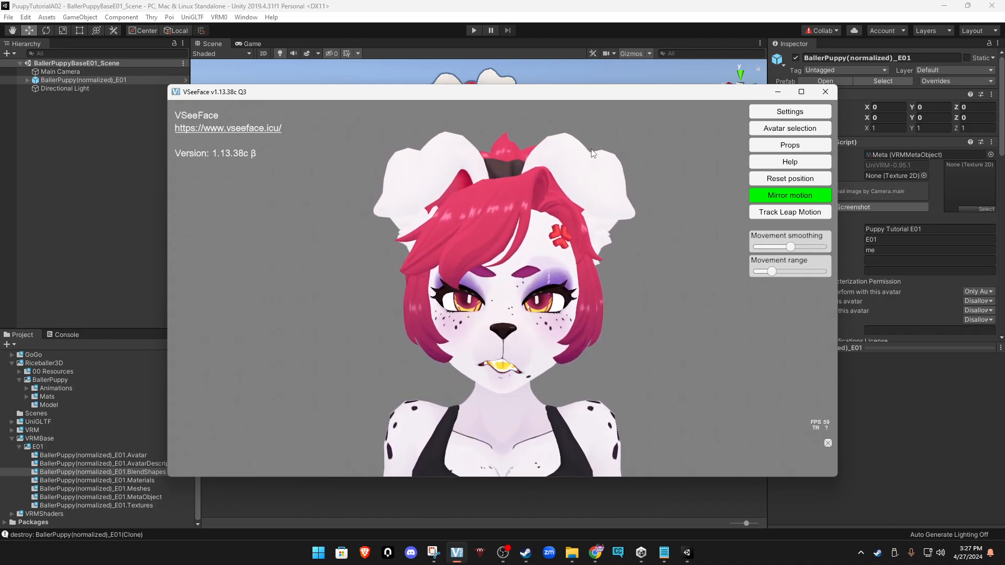
Bring up the general settings and move them aside so the avatar's face stays in view.
{"action": "left_click", "coordinate": [802, 116]}
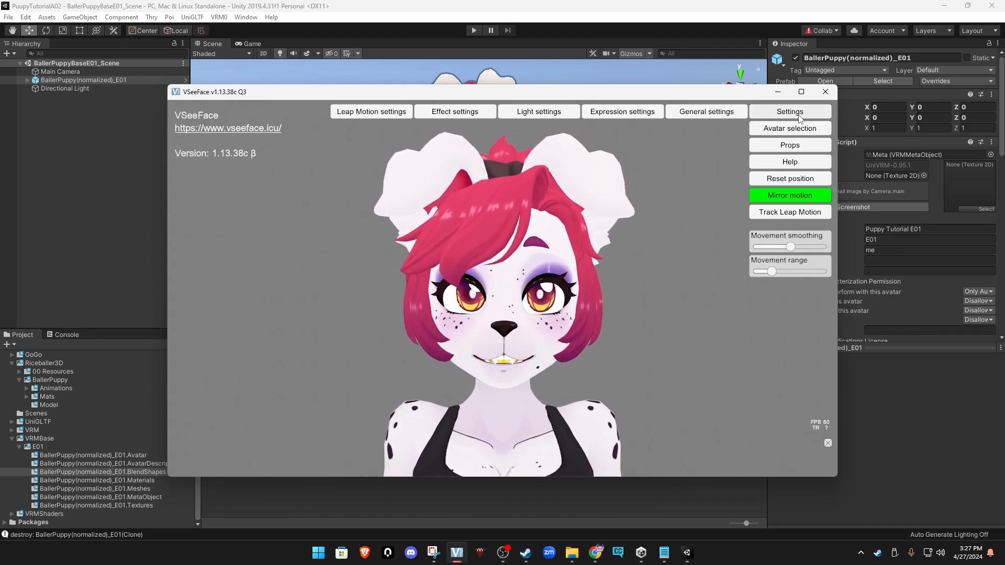
{"action": "left_click", "coordinate": [725, 112]}
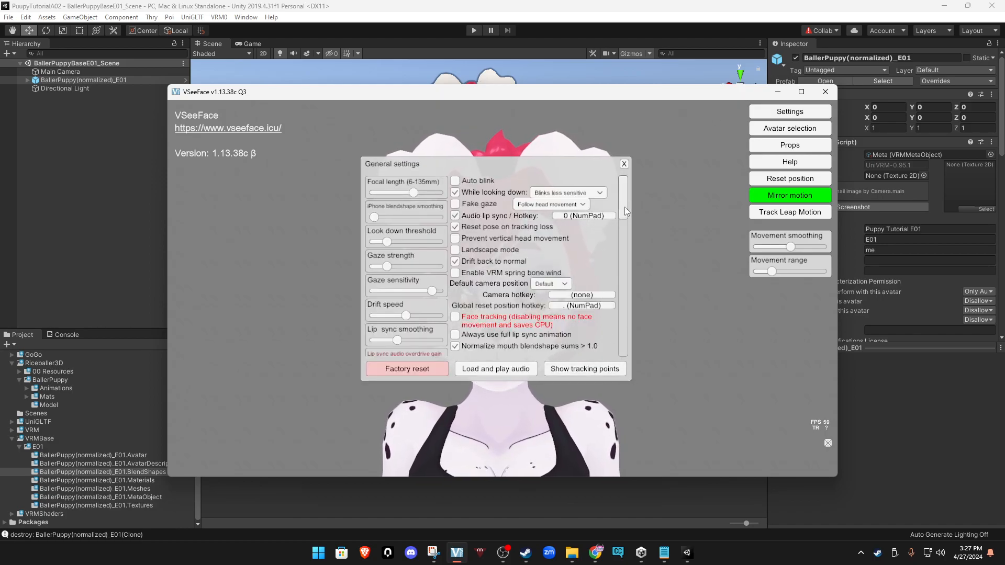
{"action": "scroll", "coordinate": [624, 209], "scroll_direction": "down", "scroll_amount": 1}
{"action": "scroll", "coordinate": [624, 209], "scroll_direction": "up", "scroll_amount": 1}
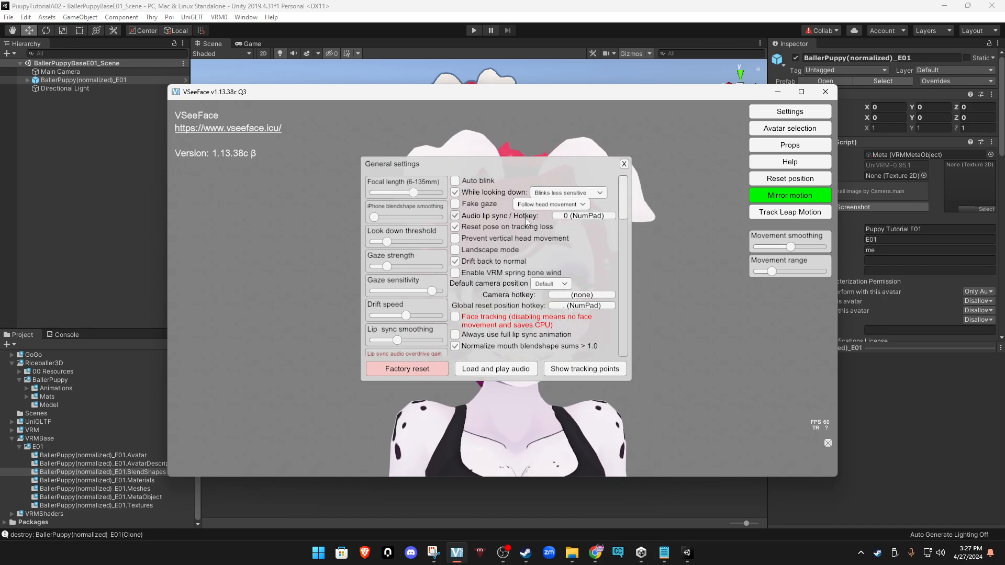
{"action": "left_click_drag", "start_coordinate": [535, 165], "coordinate": [756, 207]}
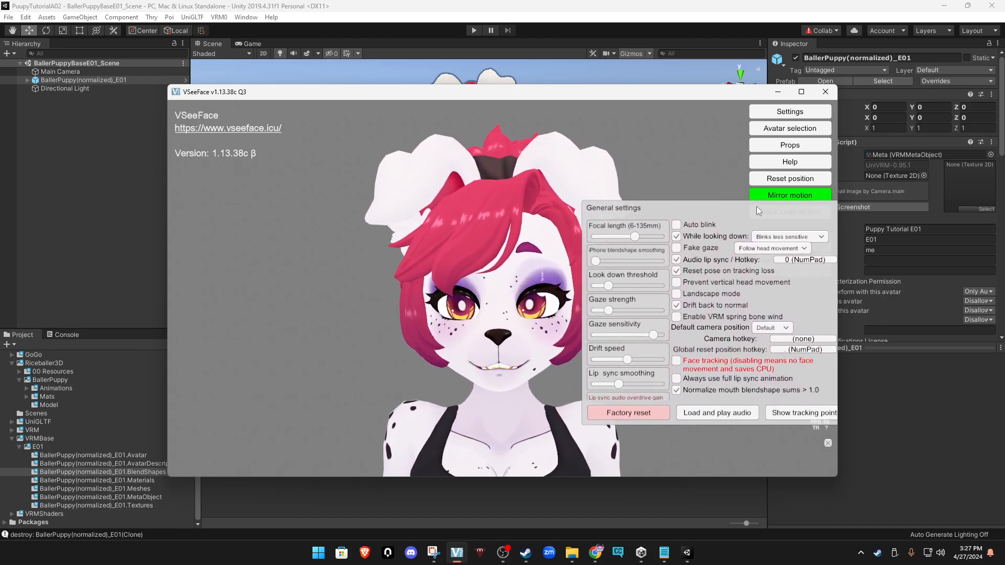
{"action": "left_click_drag", "start_coordinate": [756, 207], "coordinate": [731, 171]}
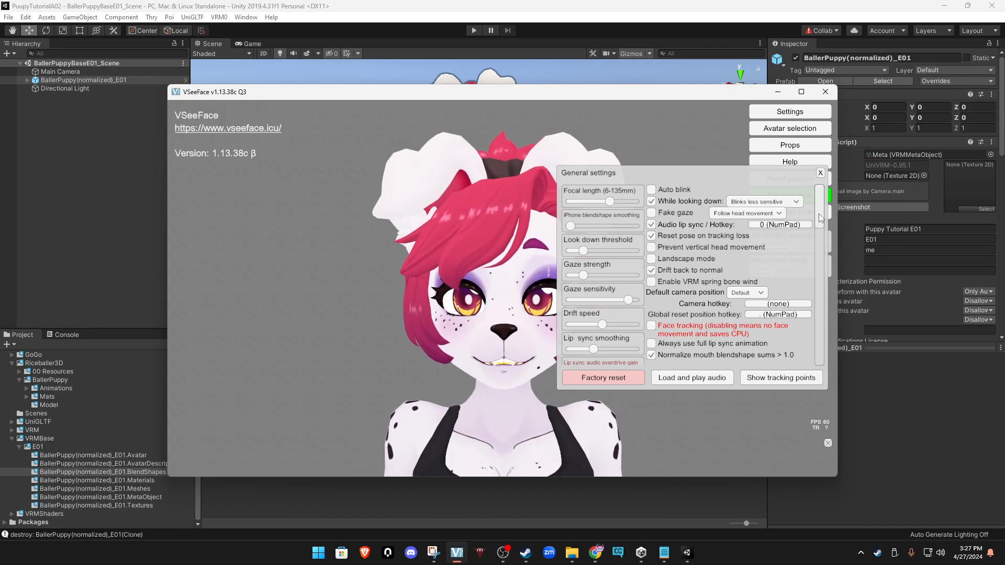
Examine the general settings for expression detection, camera and microphone, virtual camera and iPhone/ARKit tracking, and close them.
{"action": "scroll", "coordinate": [819, 218], "scroll_direction": "down", "scroll_amount": 1}
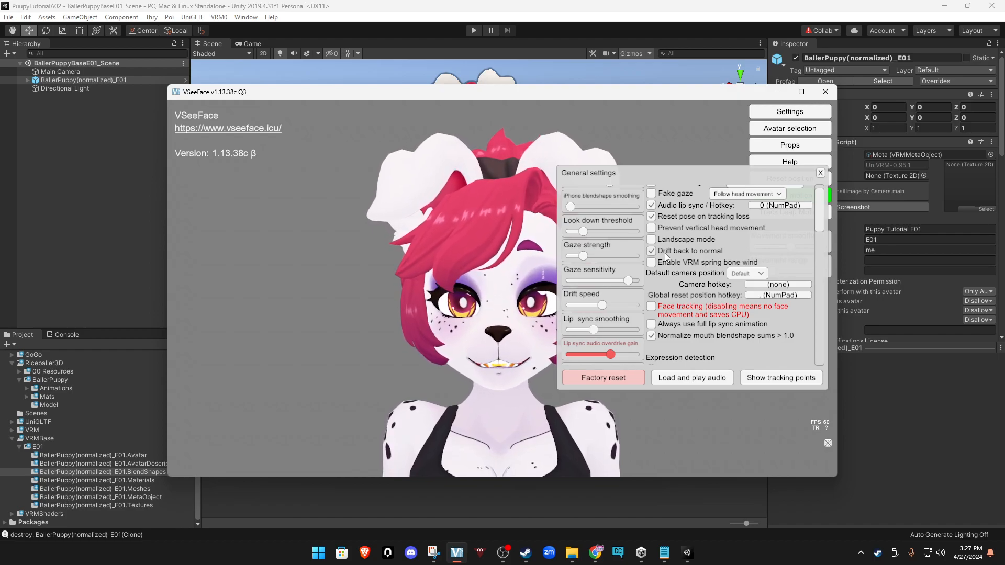
{"action": "scroll", "coordinate": [812, 216], "scroll_direction": "down", "scroll_amount": 6}
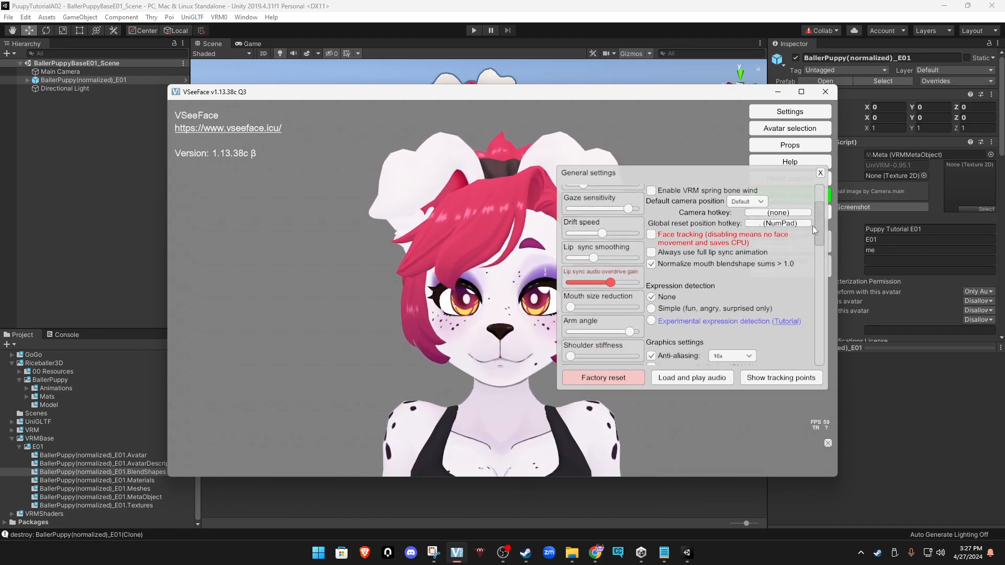
{"action": "scroll", "coordinate": [810, 250], "scroll_direction": "down", "scroll_amount": 8}
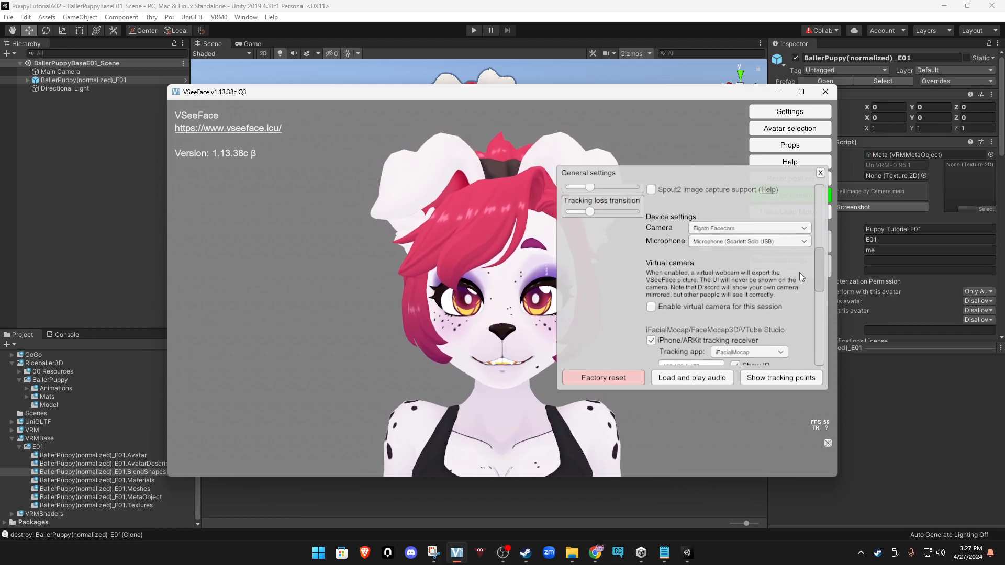
{"action": "scroll", "coordinate": [799, 276], "scroll_direction": "down", "scroll_amount": 2}
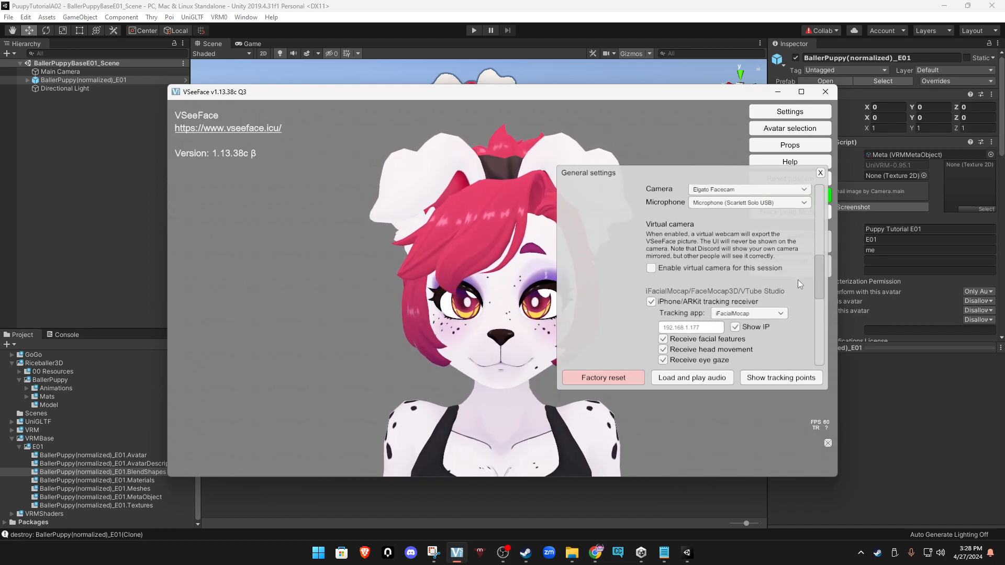
{"action": "scroll", "coordinate": [797, 284], "scroll_direction": "up", "scroll_amount": 3}
{"action": "scroll", "coordinate": [798, 275], "scroll_direction": "down", "scroll_amount": 2}
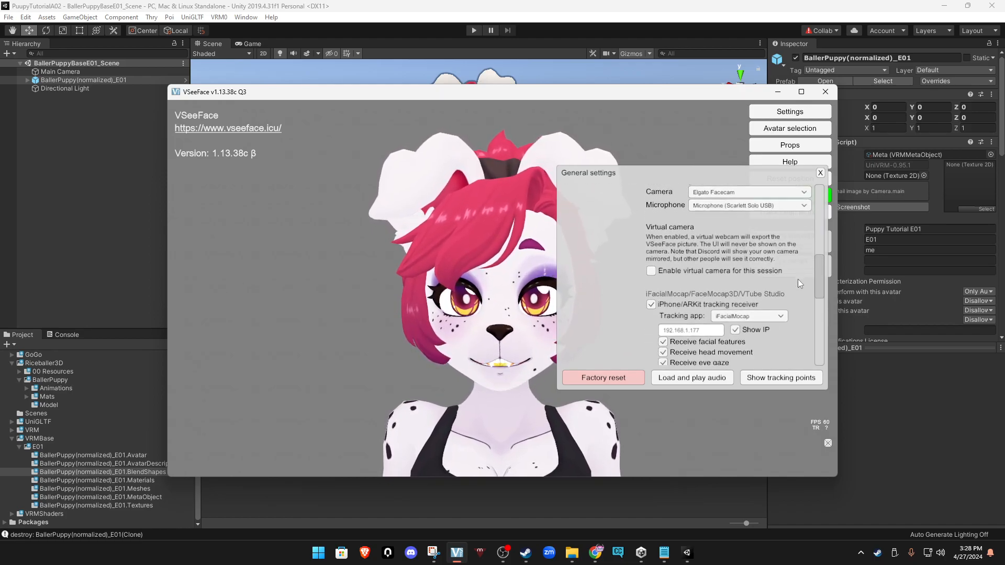
{"action": "scroll", "coordinate": [796, 278], "scroll_direction": "up", "scroll_amount": 3}
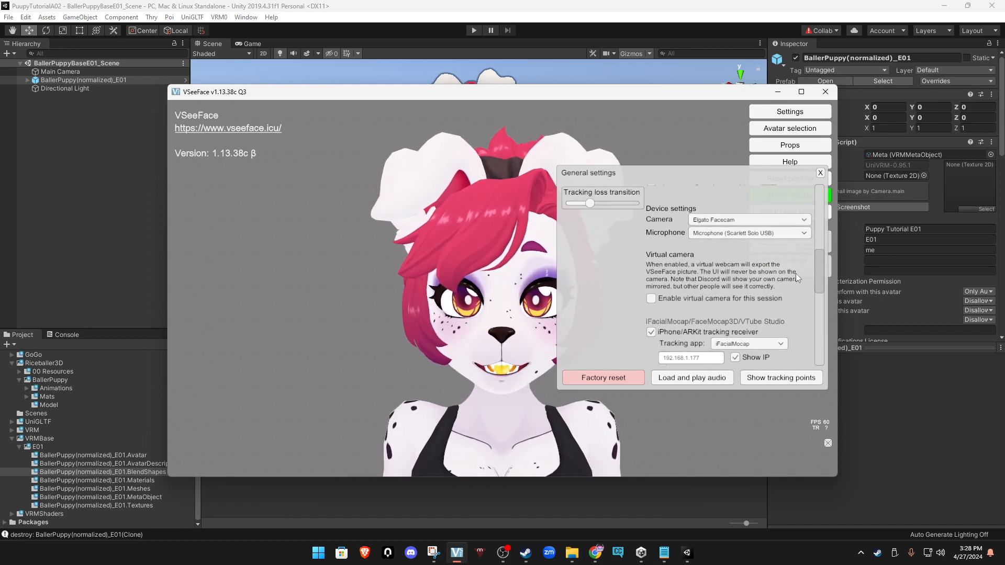
{"action": "scroll", "coordinate": [796, 279], "scroll_direction": "down", "scroll_amount": 4}
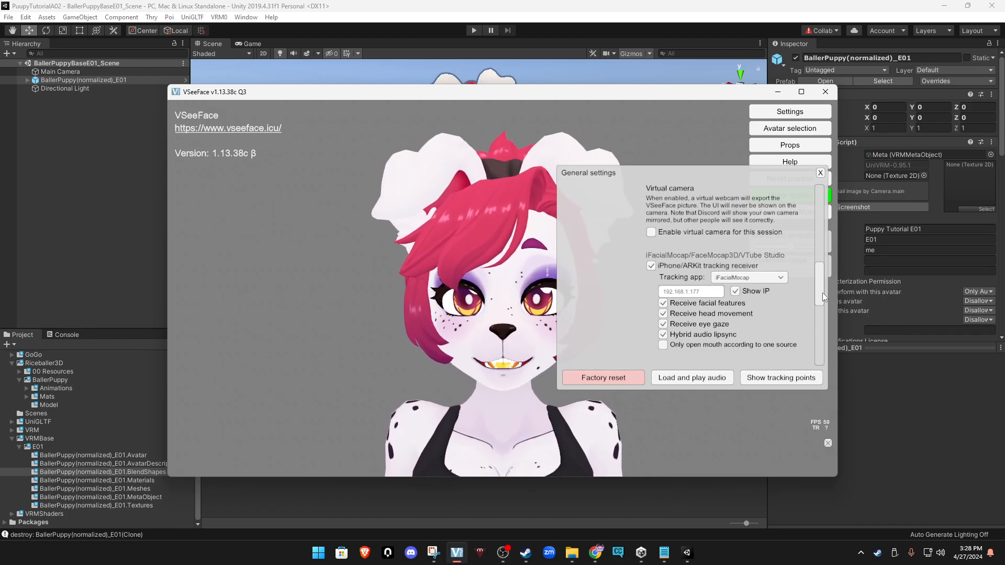
{"action": "left_click_drag", "start_coordinate": [822, 293], "coordinate": [822, 205]}
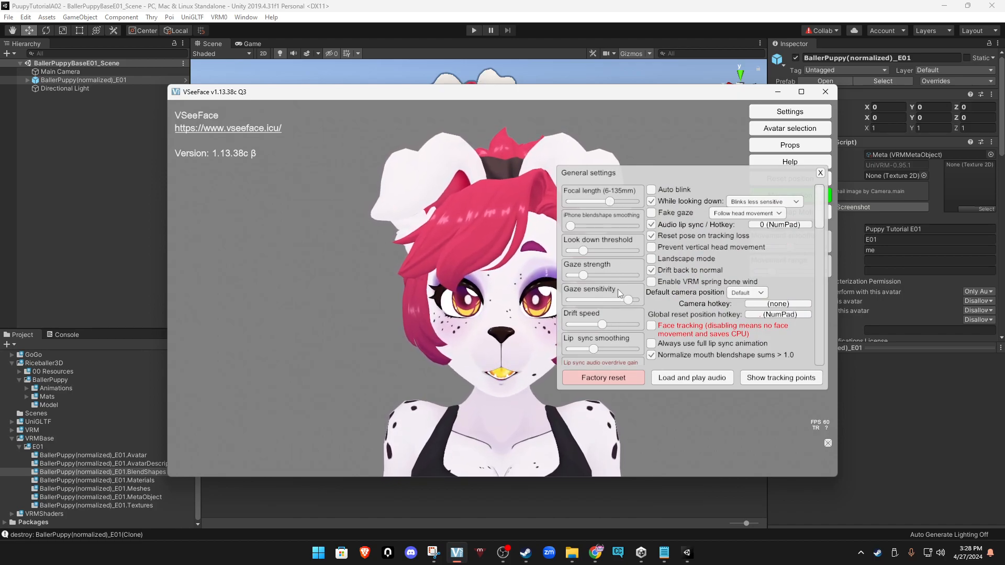
{"action": "left_click_drag", "start_coordinate": [812, 210], "coordinate": [812, 181]}
{"action": "left_click", "coordinate": [819, 173]}
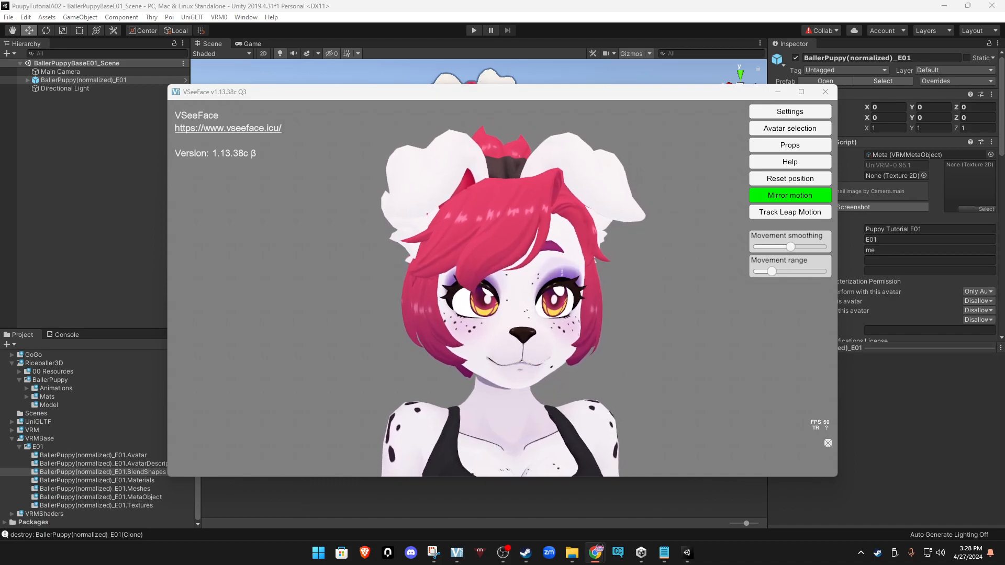
Switch to Chrome and look over the [VRChat] Baller Puppy product page on Gumroad.
{"action": "left_click_drag", "start_coordinate": [1004, 157], "coordinate": [576, 1]}
{"action": "scroll", "coordinate": [516, 274], "scroll_direction": "up", "scroll_amount": 3}
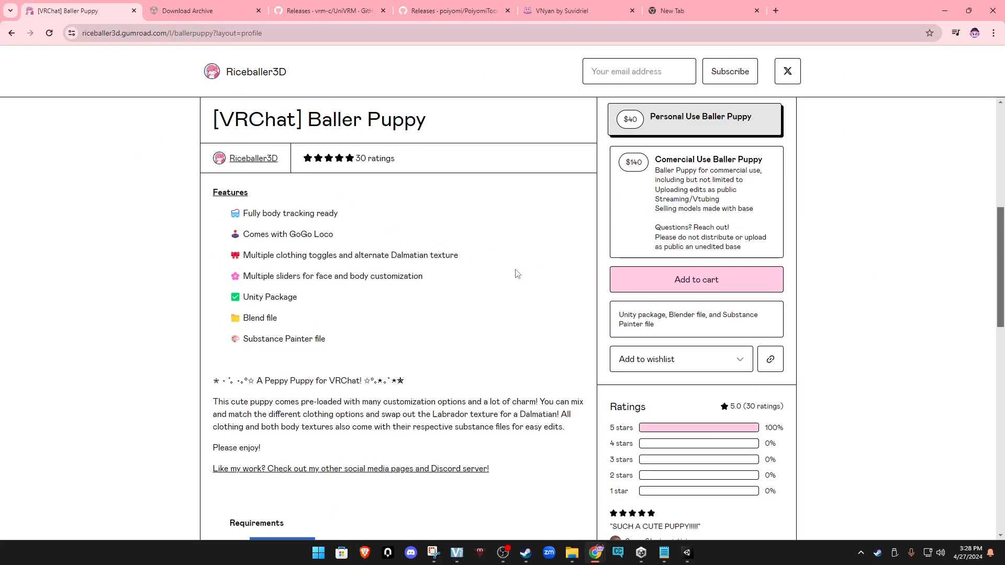
{"action": "scroll", "coordinate": [516, 274], "scroll_direction": "up", "scroll_amount": 7}
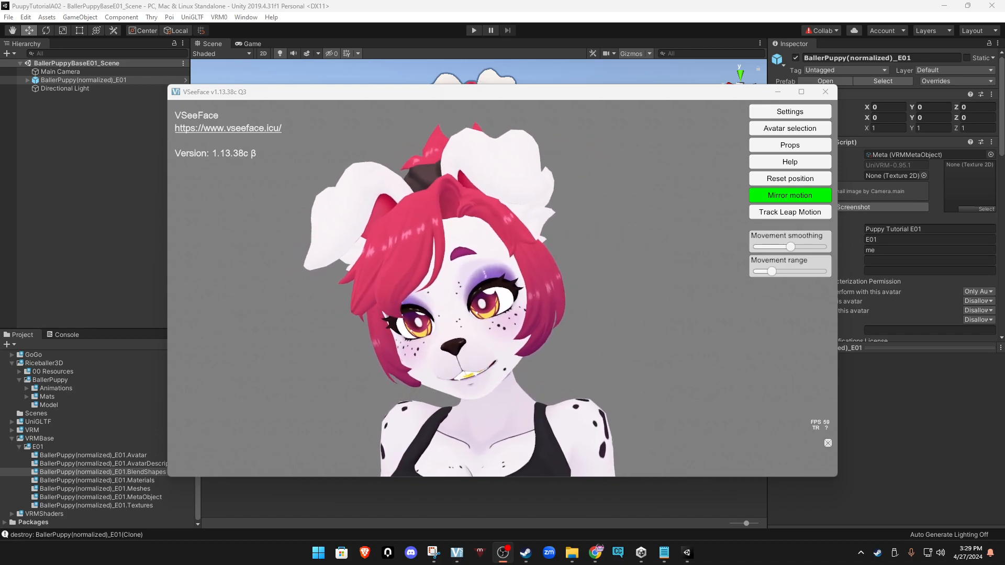
Return to VSeeFace and inspect the tracked avatar from head to feet, finishing on a head-and-torso framing.
{"action": "left_click", "coordinate": [588, 291]}
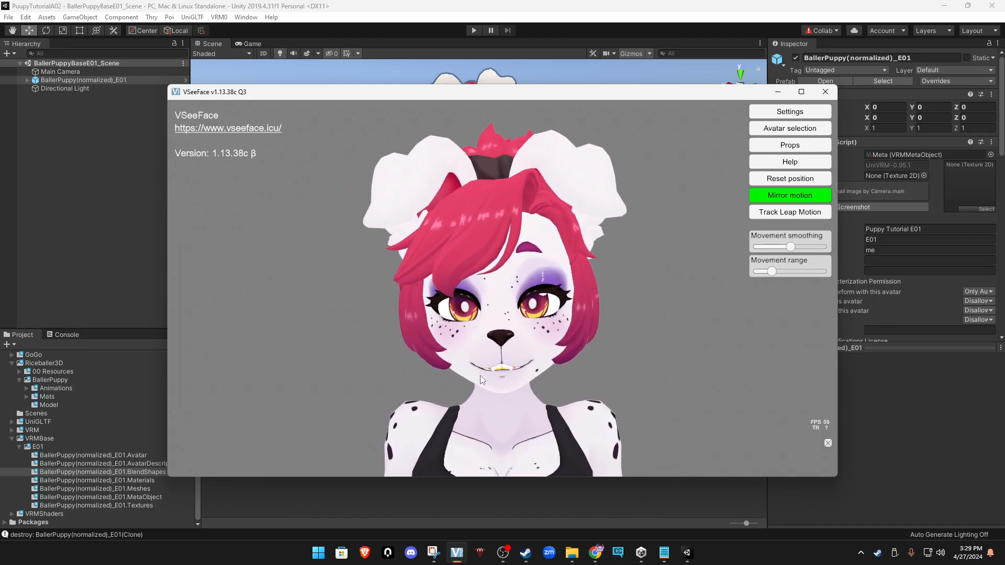
{"action": "scroll", "coordinate": [579, 378], "scroll_direction": "down", "scroll_amount": 4, "text": "alt"}
{"action": "middle_click_drag", "start_coordinate": [555, 368], "coordinate": [555, 294], "text": "alt"}
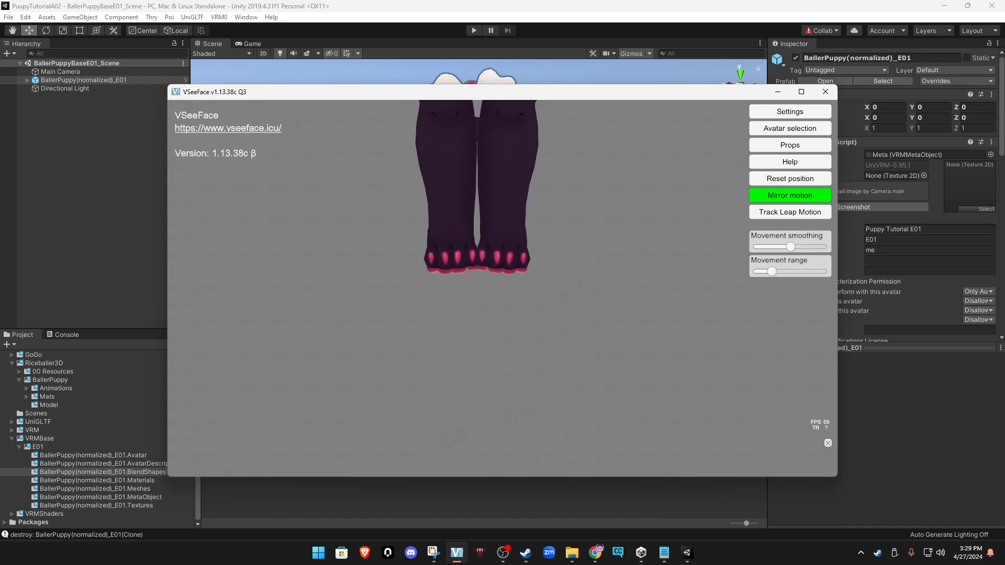
{"action": "middle_click_drag", "start_coordinate": [539, 172], "coordinate": [540, 338], "text": "alt"}
{"action": "mouse_move", "coordinate": [539, 338]}
{"action": "left_mouse_down", "text": "alt"}
{"action": "mouse_move", "coordinate": [419, 338]}
{"action": "mouse_move", "coordinate": [545, 338]}
{"action": "left_mouse_up", "text": "alt"}
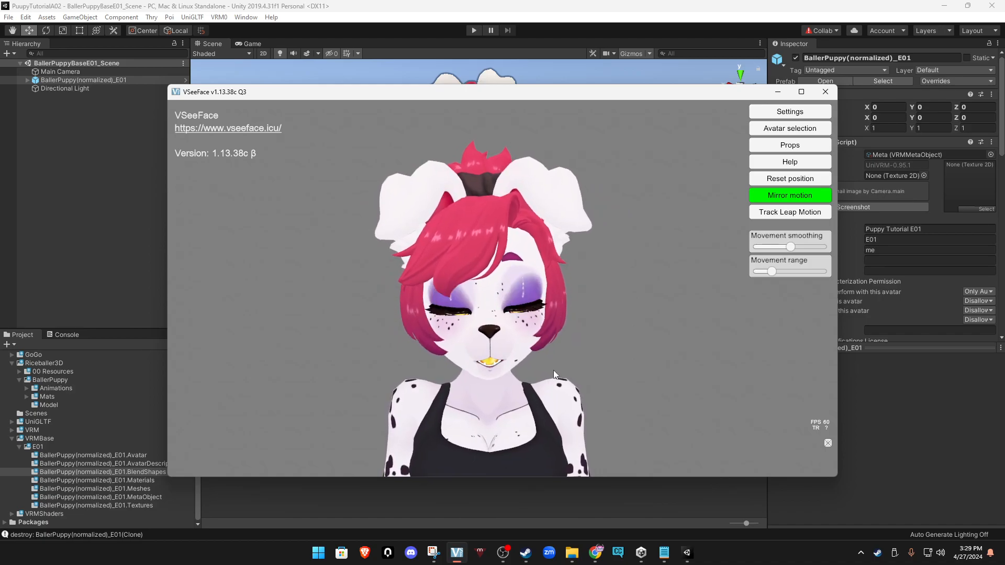
{"action": "mouse_move", "coordinate": [1003, 122]}
{"action": "left_mouse_down"}
{"action": "mouse_move", "coordinate": [938, 117]}
{"action": "mouse_move", "coordinate": [1004, 117]}
{"action": "left_mouse_up"}
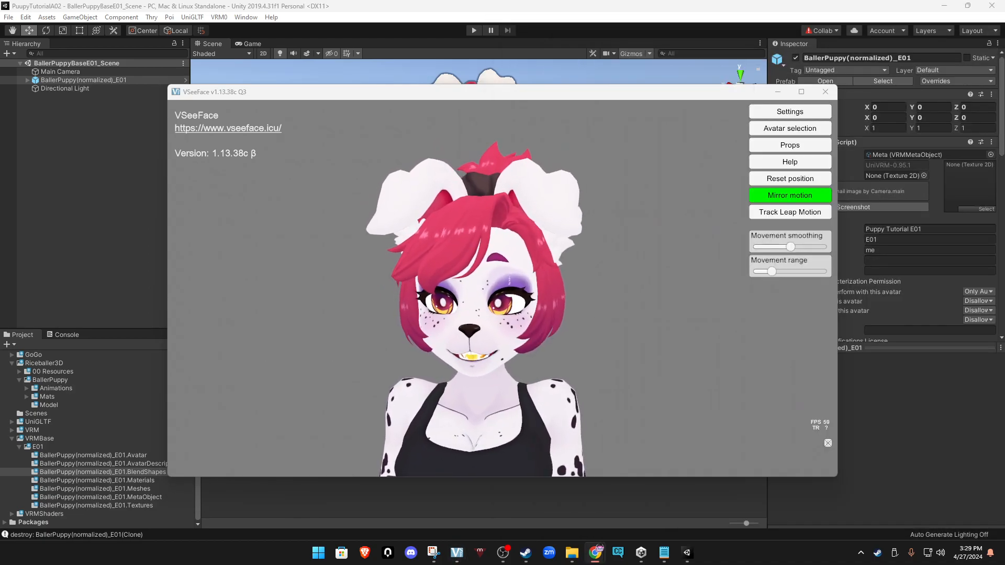